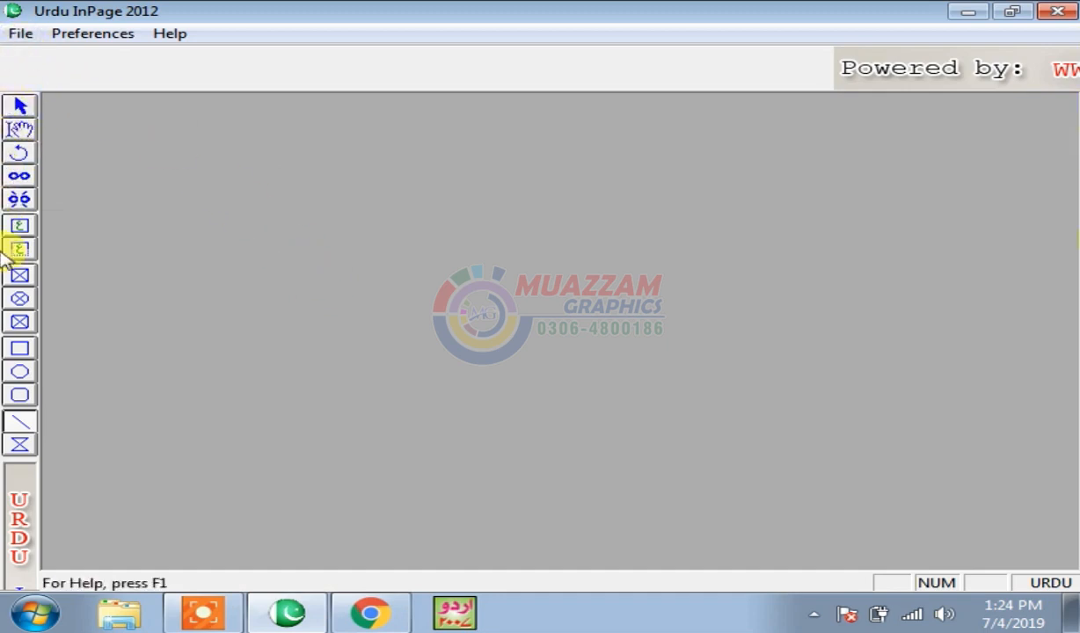
- Create a new blank document from File > New, accepting the default New Document settings
left_click(21, 33)
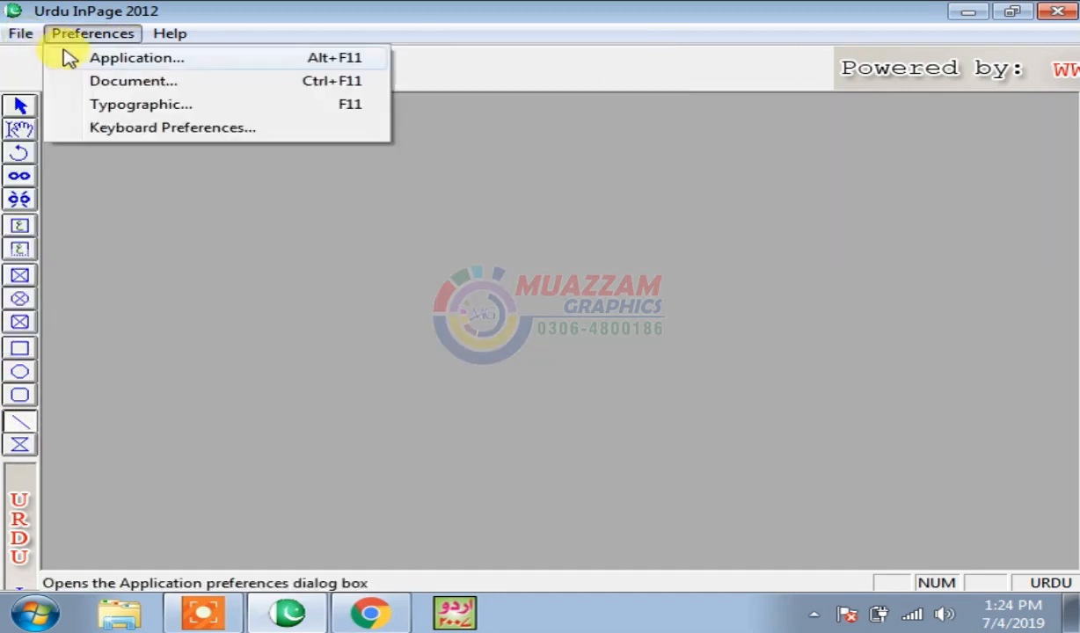
left_click(91, 63)
key("Return")
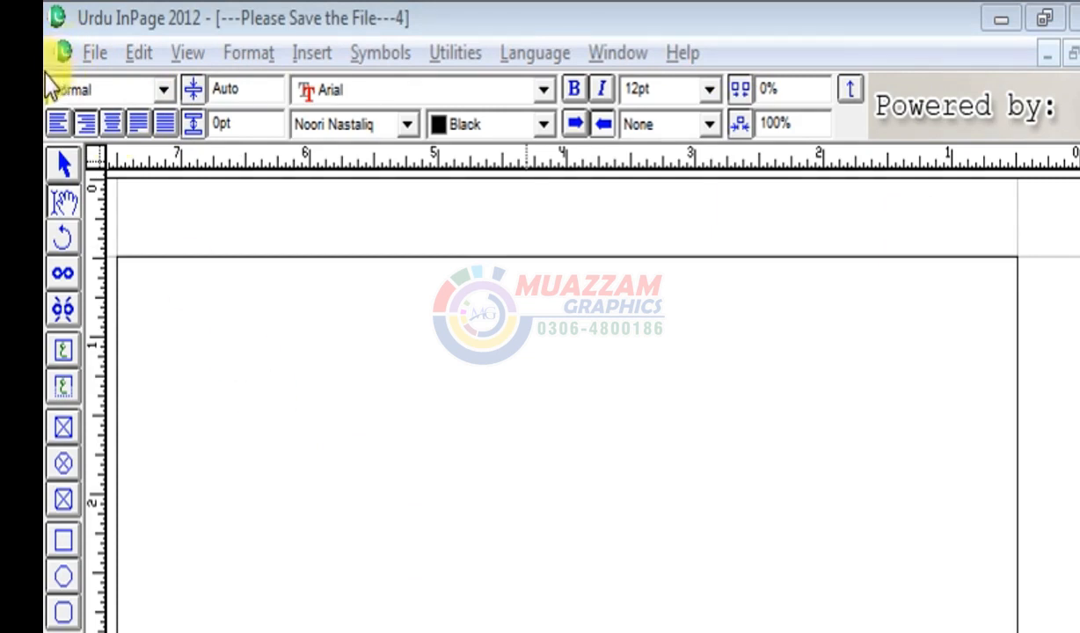
- Mark out the text area at the top of the page for the Urdu words 'آخر موت'
left_click_drag(58, 80, 882, 148)
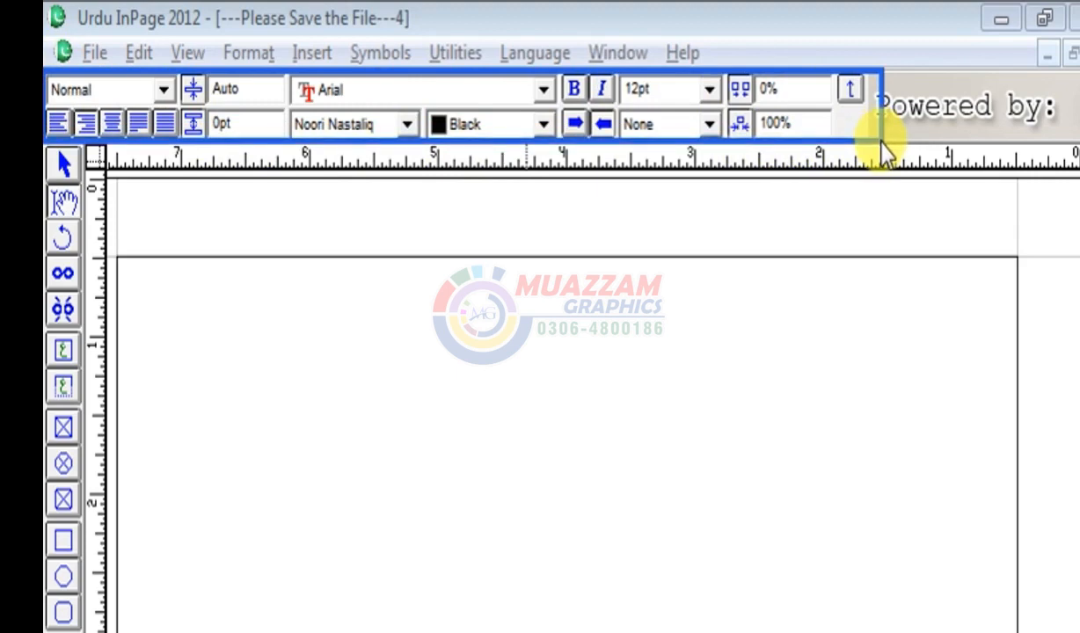
key("Escape")
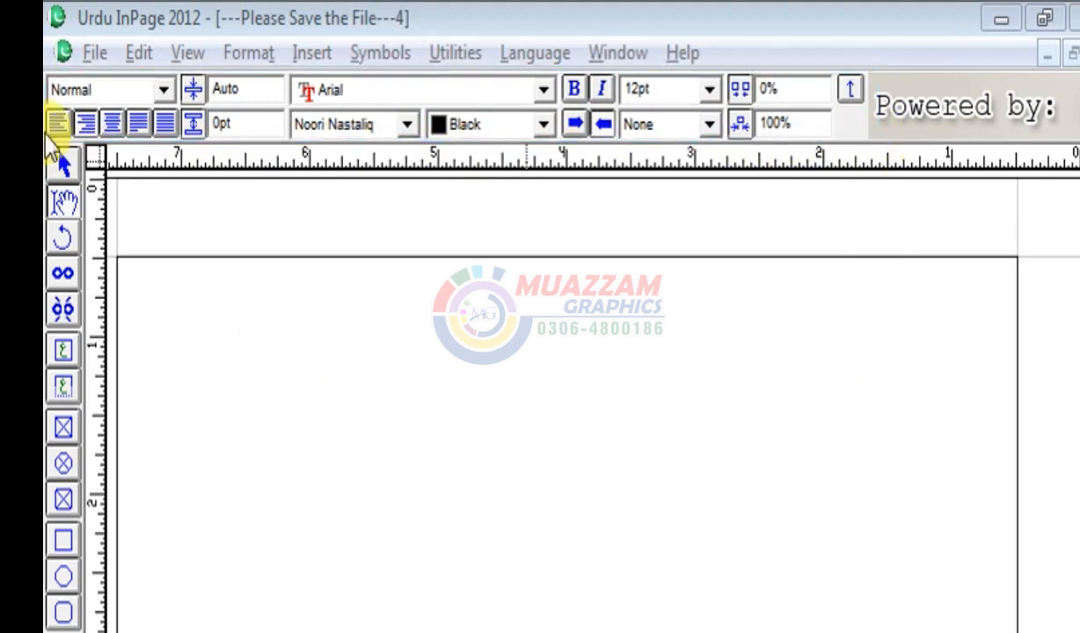
left_click_drag(47, 111, 175, 132)
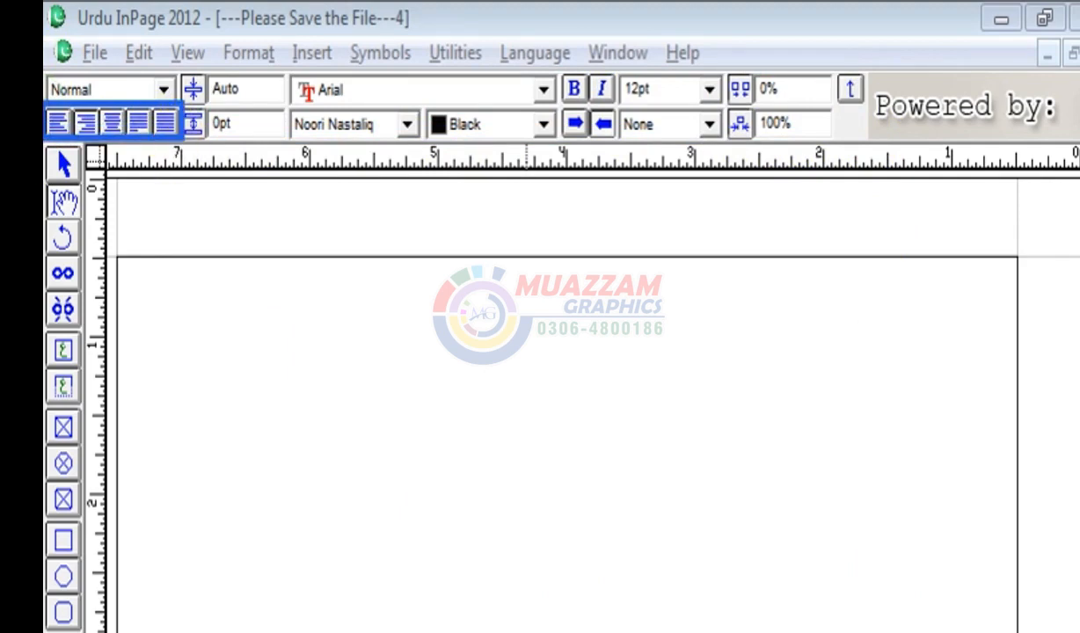
key("Escape")
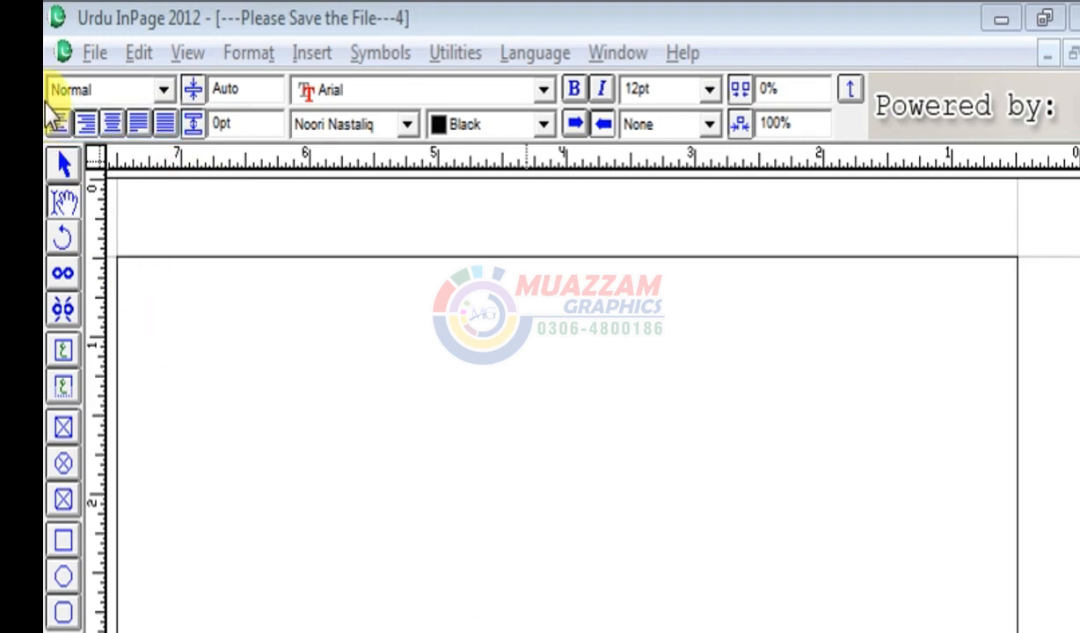
mouse_move(46, 99)
left_mouse_down()
mouse_move(174, 157)
mouse_move(182, 147)
left_mouse_up()
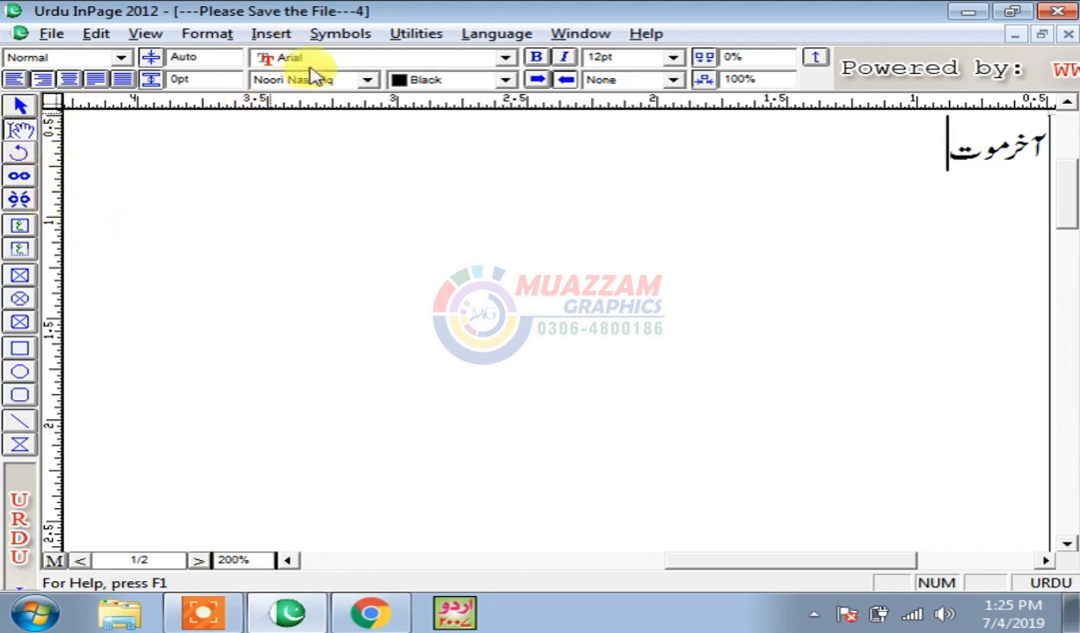
- Type the person's name after the Urdu words and centre the header line
left_click(143, 34)
left_click(181, 79)
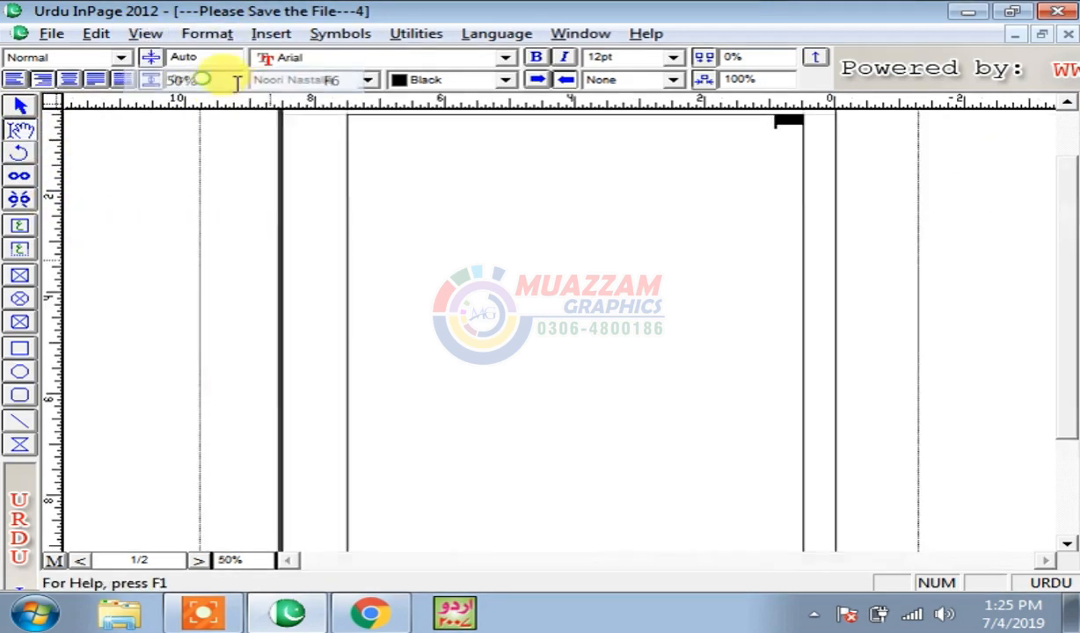
key("ctrl+1")
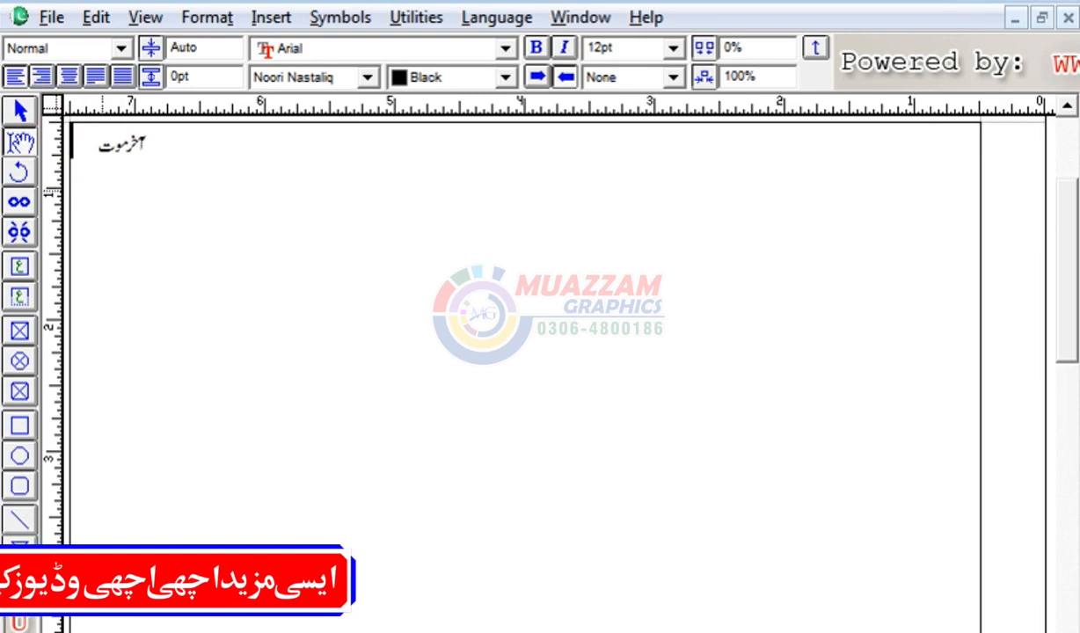
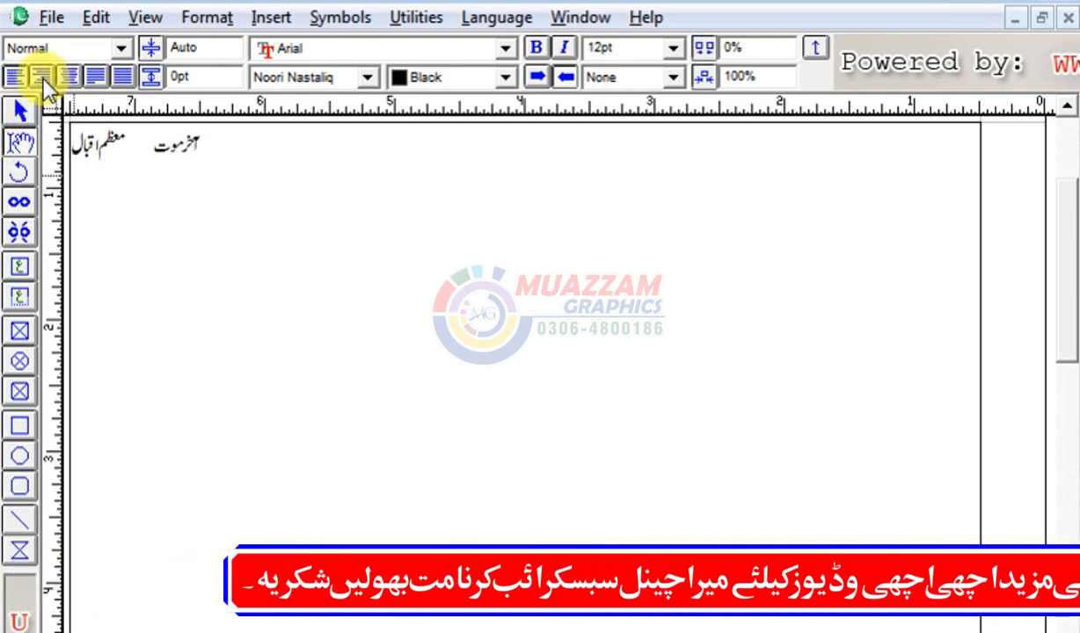
left_click(44, 79)
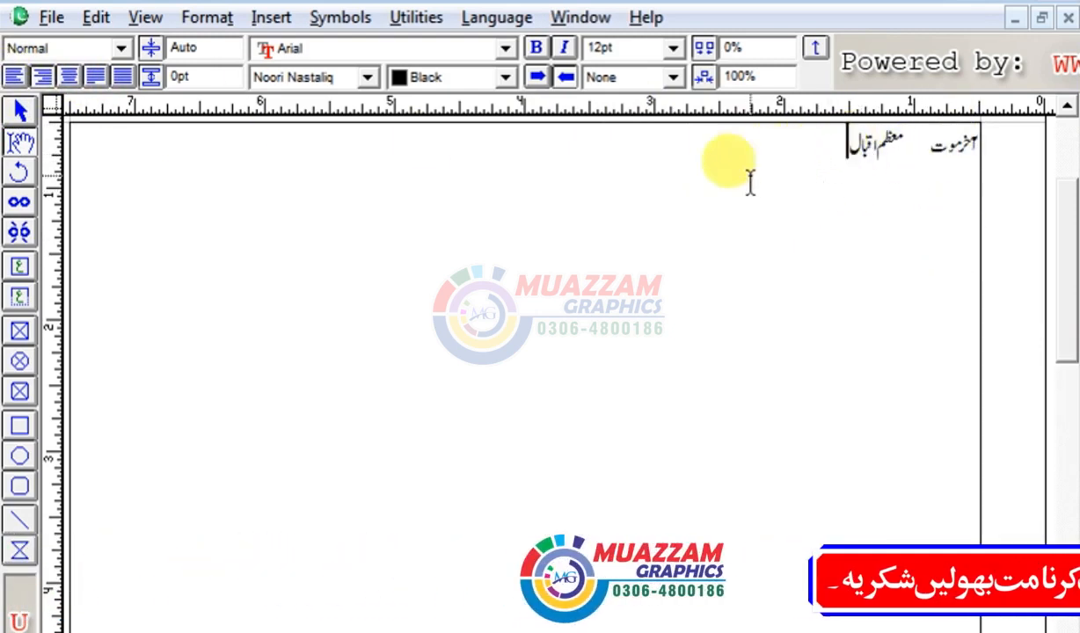
left_click(842, 161)
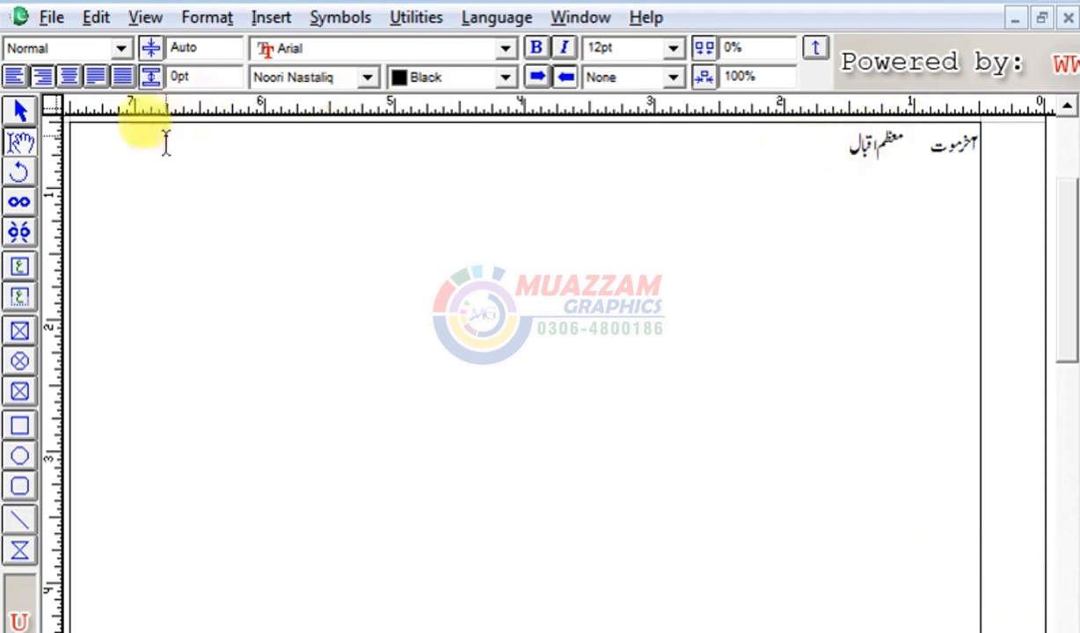
left_click(69, 77)
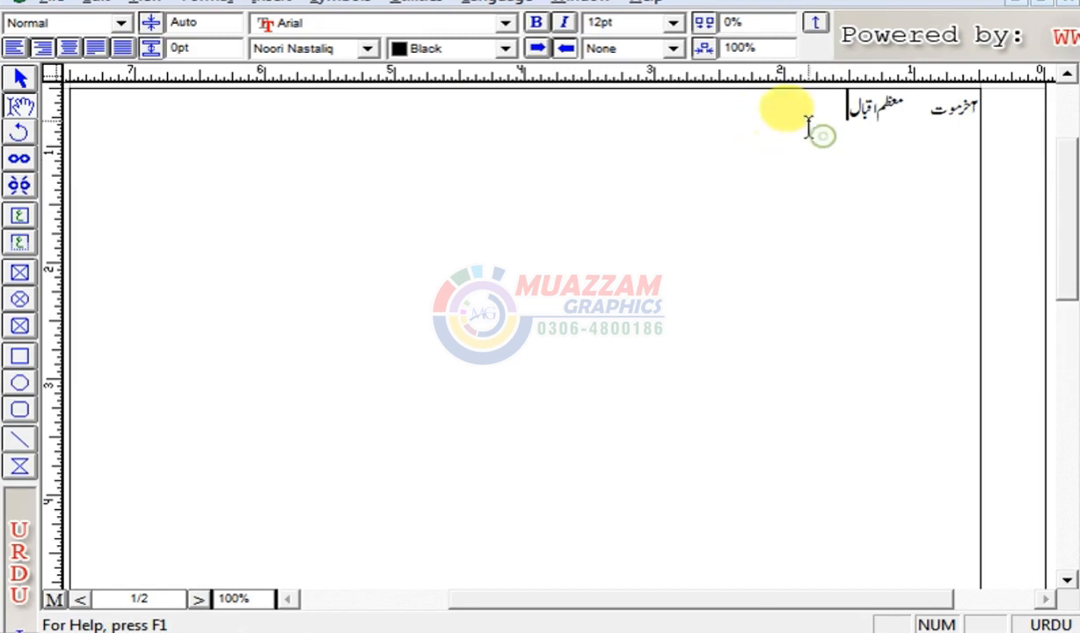
- Left-align the selected header line, then centre it again
left_click_drag(827, 115, 1005, 150)
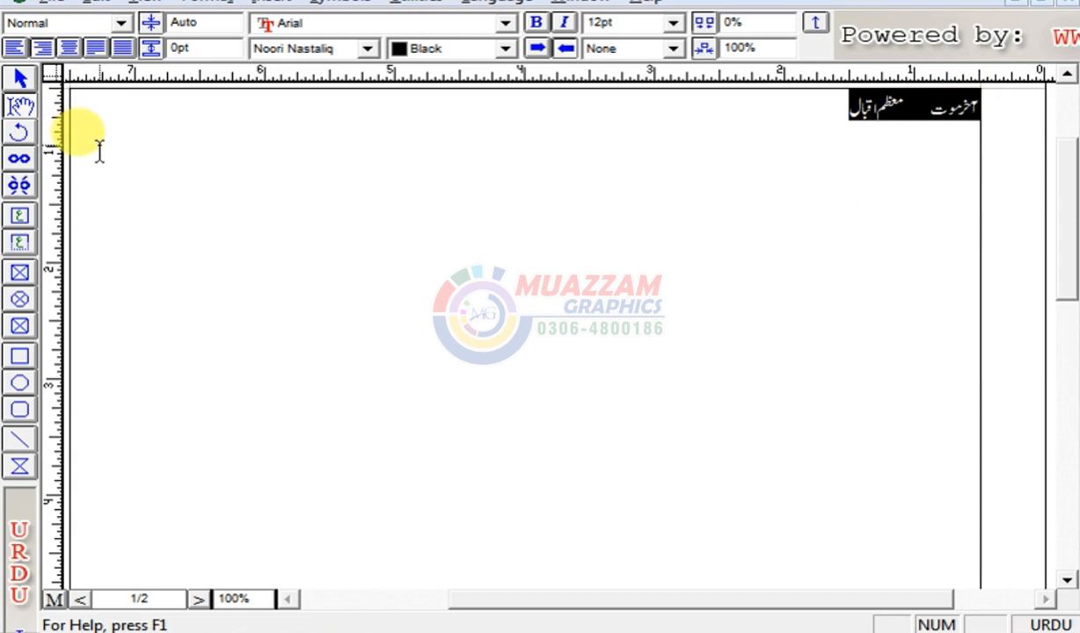
key("ctrl+shift+l")
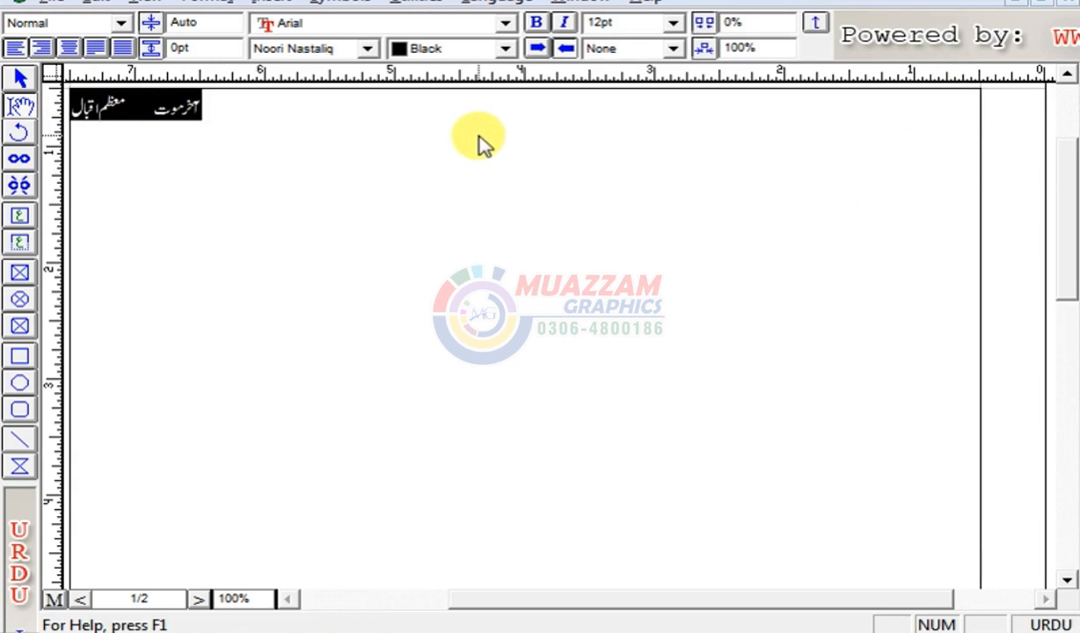
key("ctrl+shift+c")
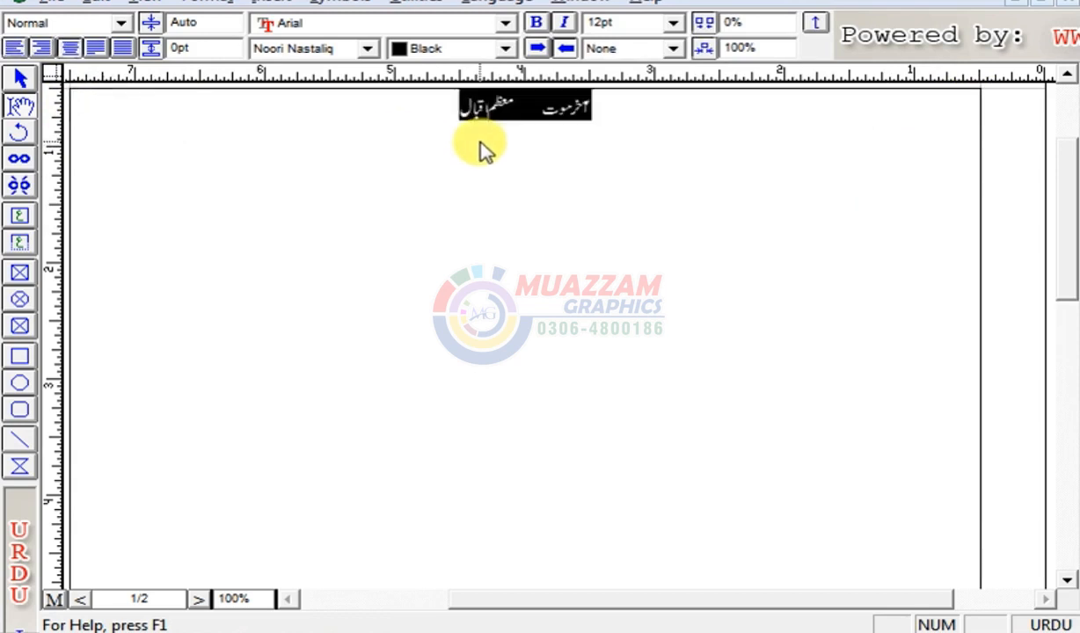
left_click(572, 136)
- Select all the header text in the story with Ctrl+A
left_click(23, 77)
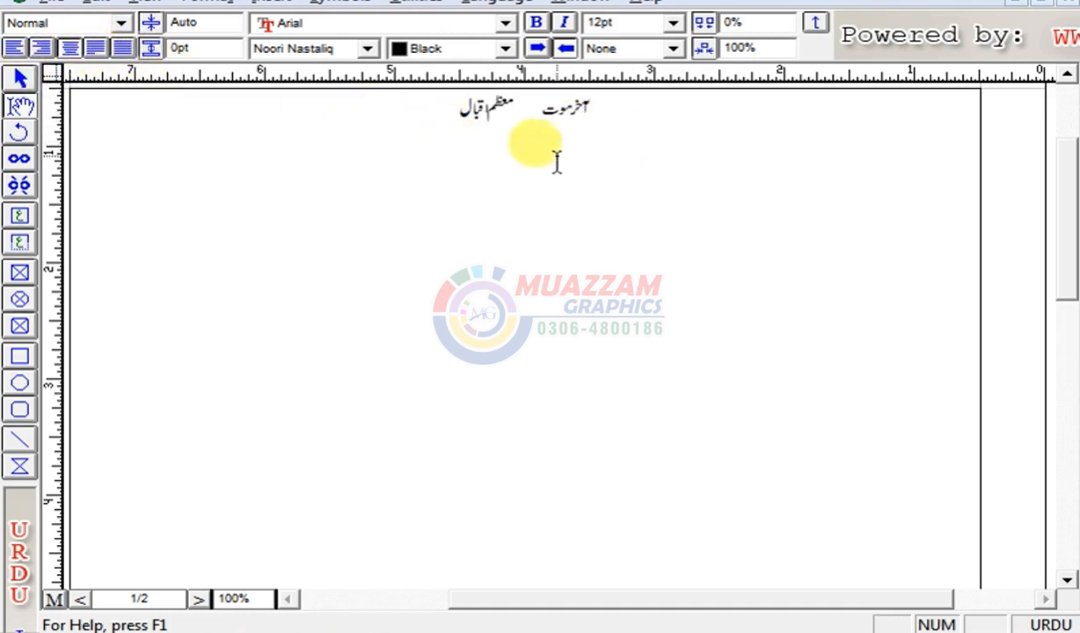
left_click_drag(429, 121, 610, 106)
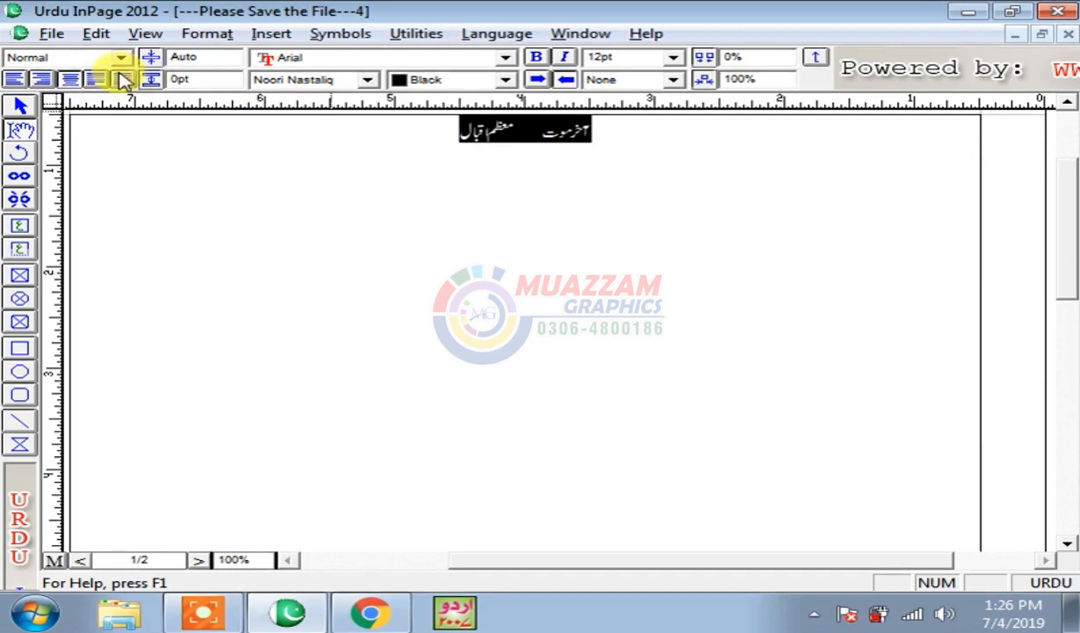
left_click(410, 156)
key("ctrl+a")
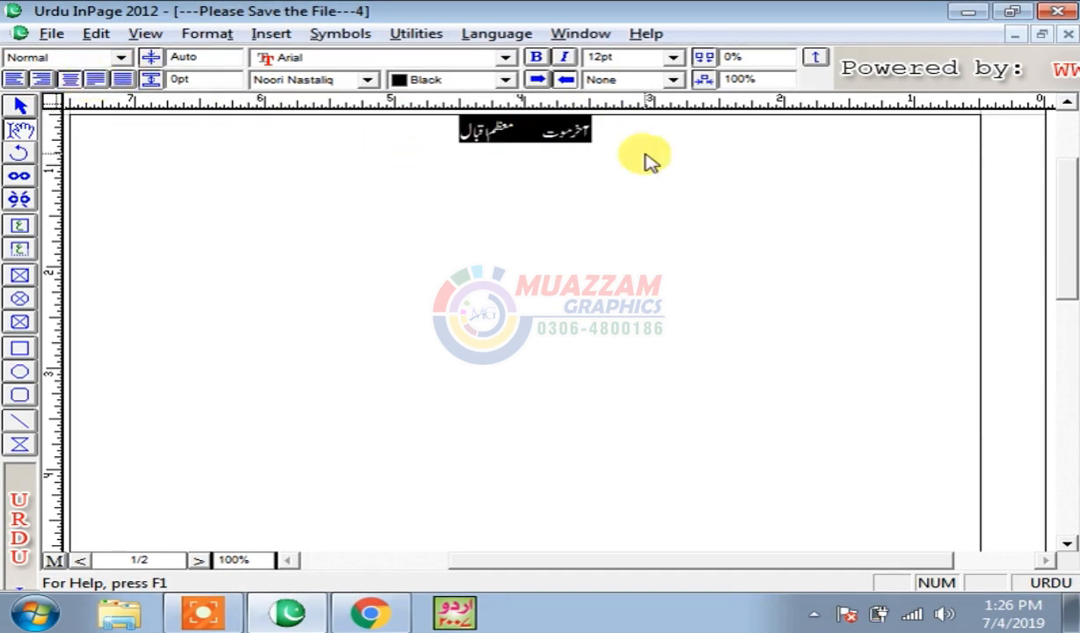
- Replace the header with the right-aligned sentence 'کیا آپ دوستوں کو میری ویڈیو اچھی لگتی ہیں' and copy it
key("Delete")
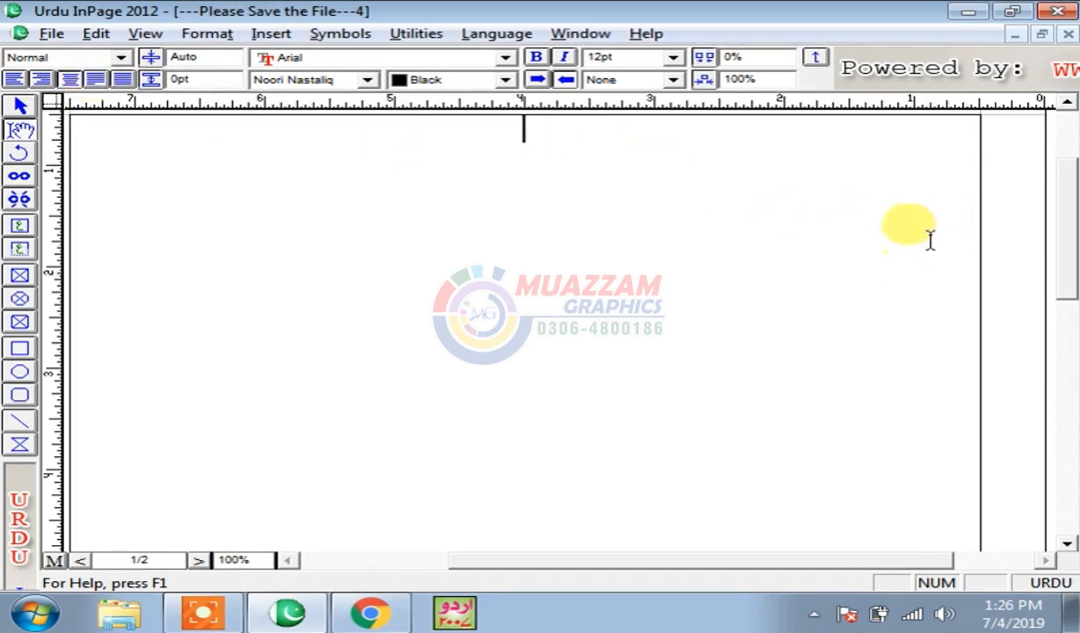
left_click(46, 82)
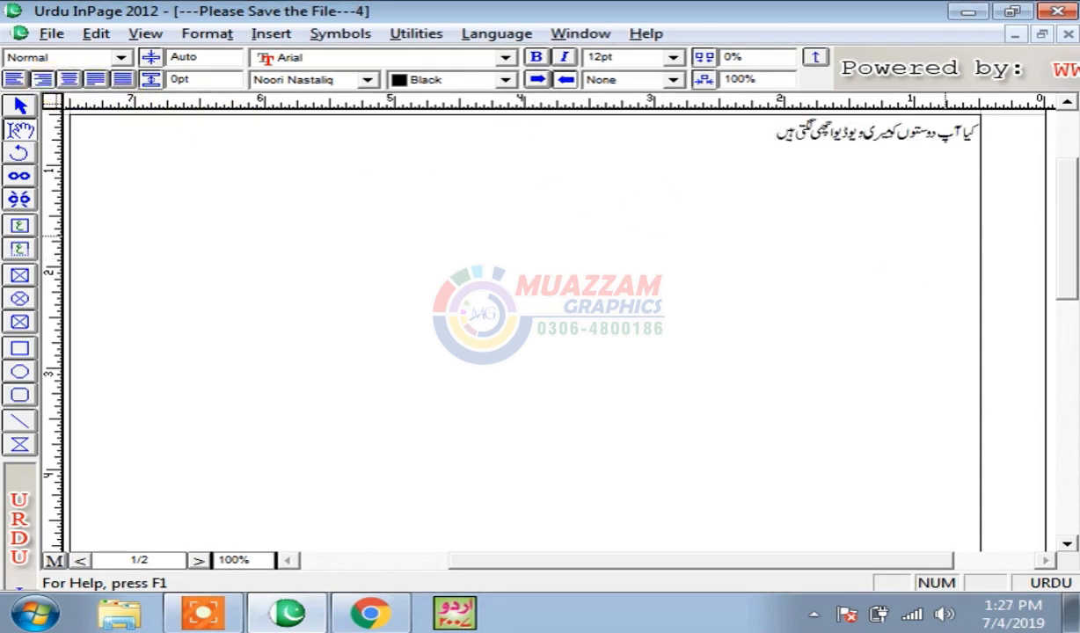
left_click_drag(774, 139, 941, 201)
right_click(842, 139)
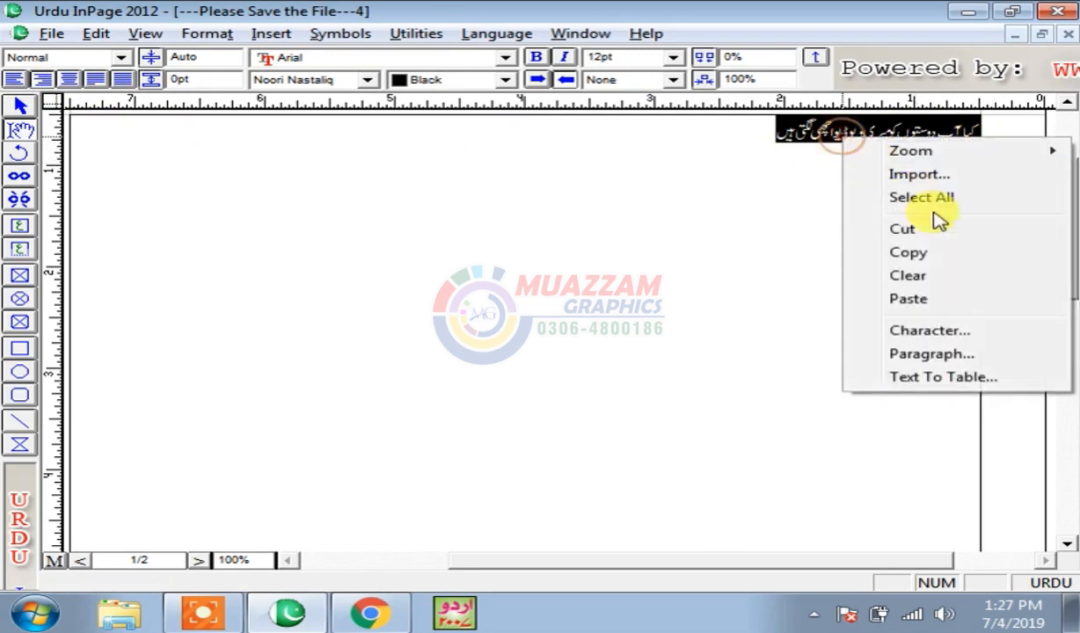
left_click(904, 251)
- Paste further copies of the sentence to fill four lines and justify the paragraph
right_click(762, 139)
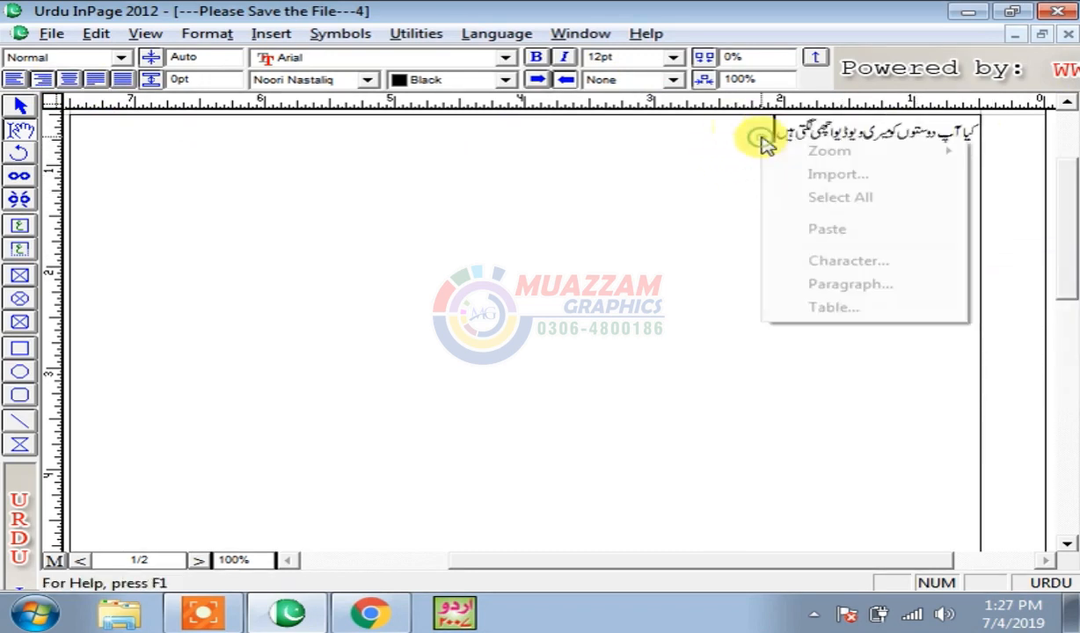
left_click(853, 230)
key("ctrl+v")
key("ctrl+v")
key("ctrl+v")
key("ctrl+v")
key("ctrl+v")
key("ctrl+v")
key("ctrl+v")
key("ctrl+v")
key("ctrl+v")
key("ctrl+v")
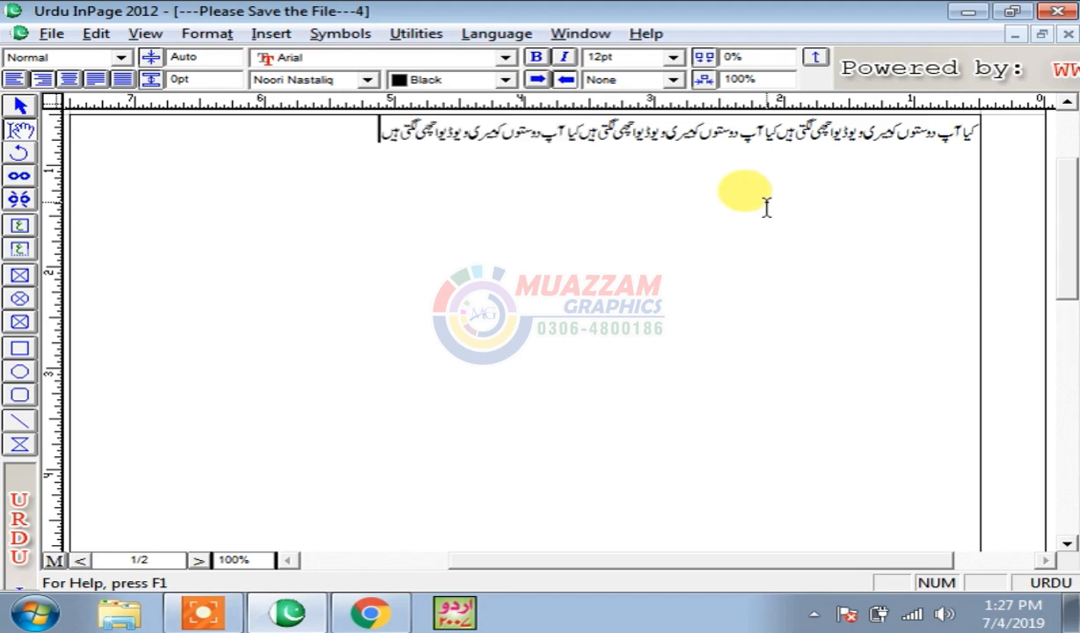
key("ctrl+v")
key("ctrl+v")
key("ctrl+v")
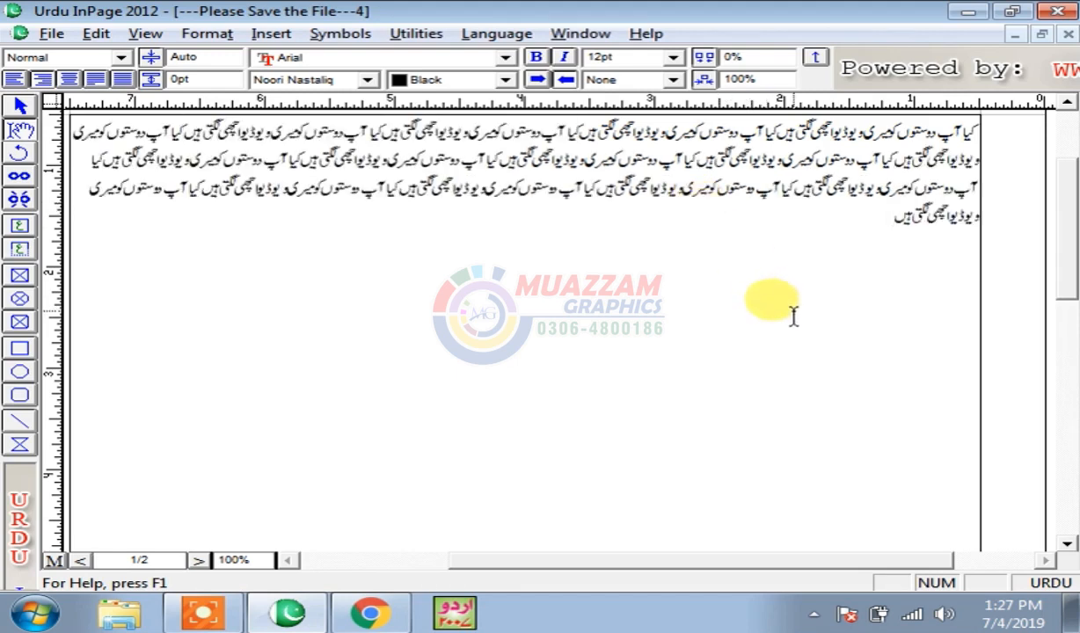
scroll(1069, 216, "up", 2)
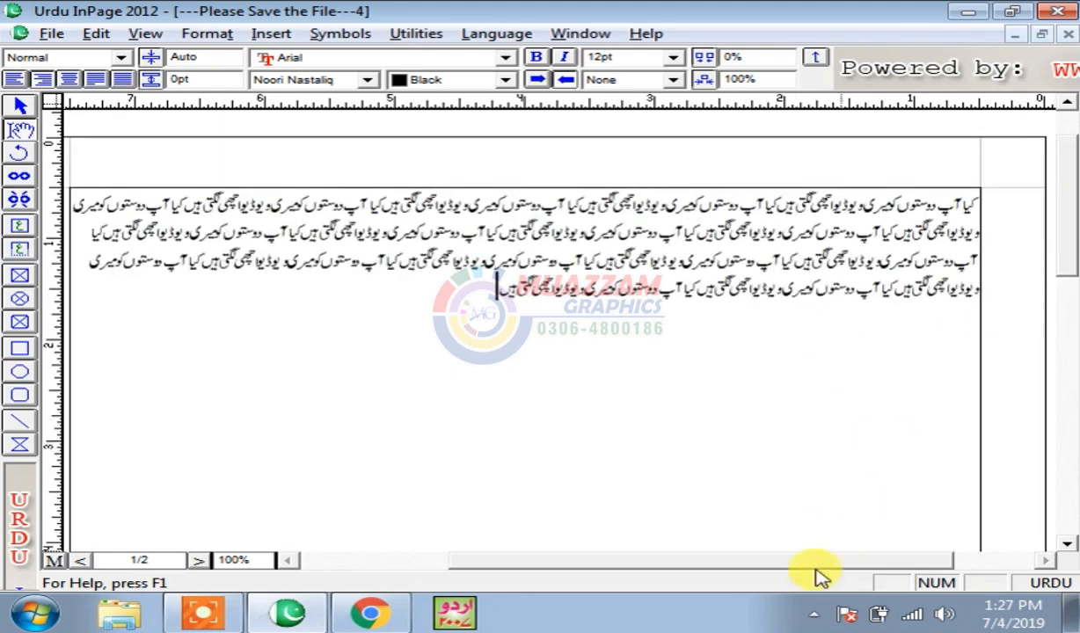
left_click_drag(792, 567, 721, 568)
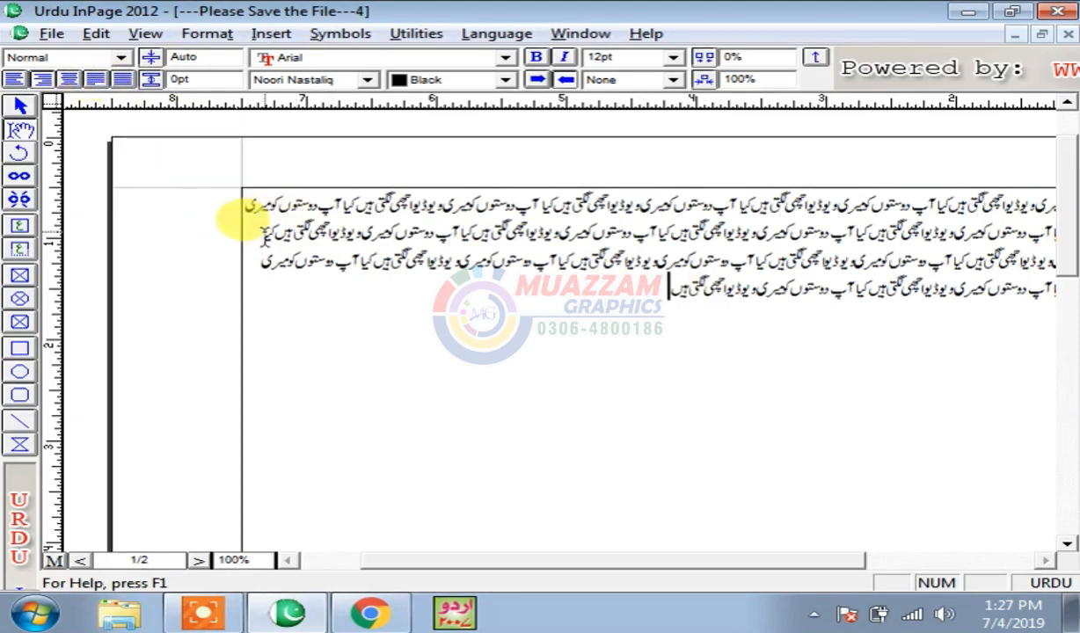
key("ctrl+shift+j")
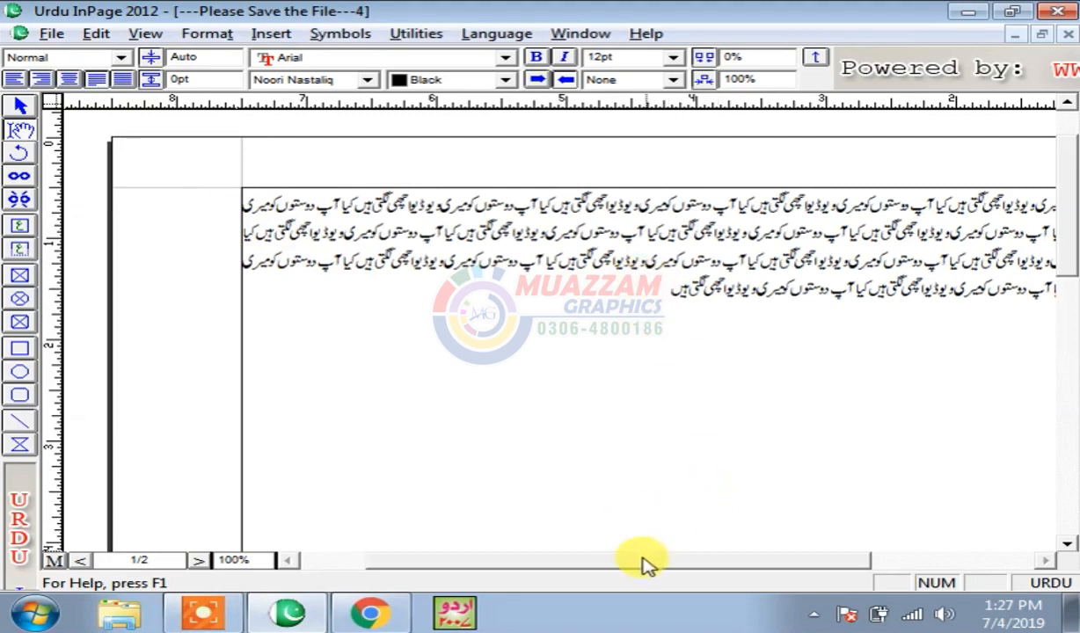
left_click_drag(642, 561, 704, 561)
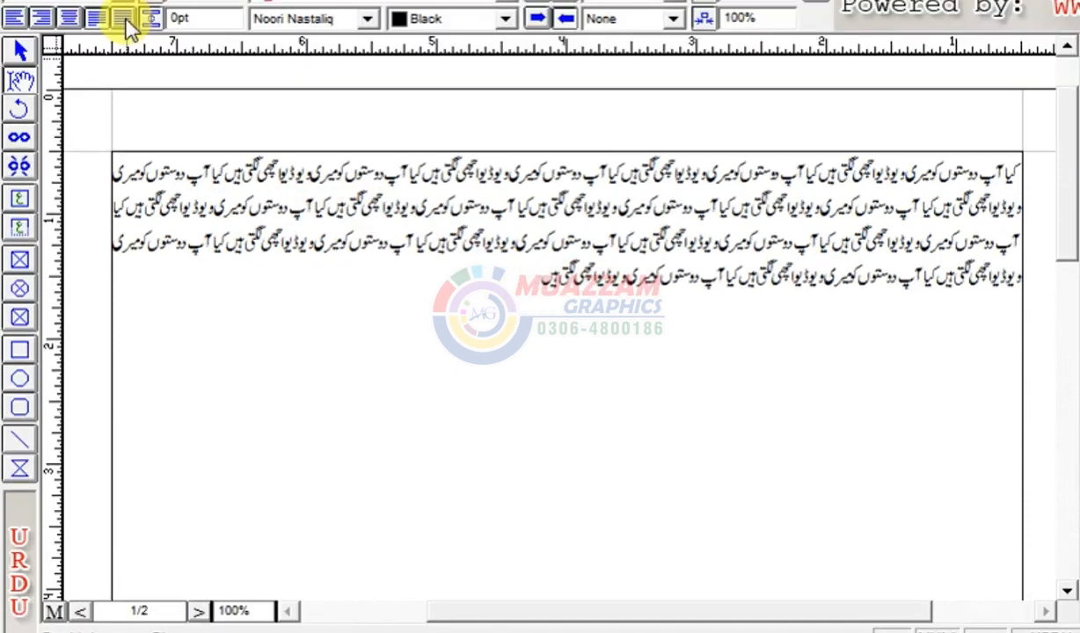
- Justify the last line full-width and paste several more sentence copies, reaching eight lines
left_click(124, 18)
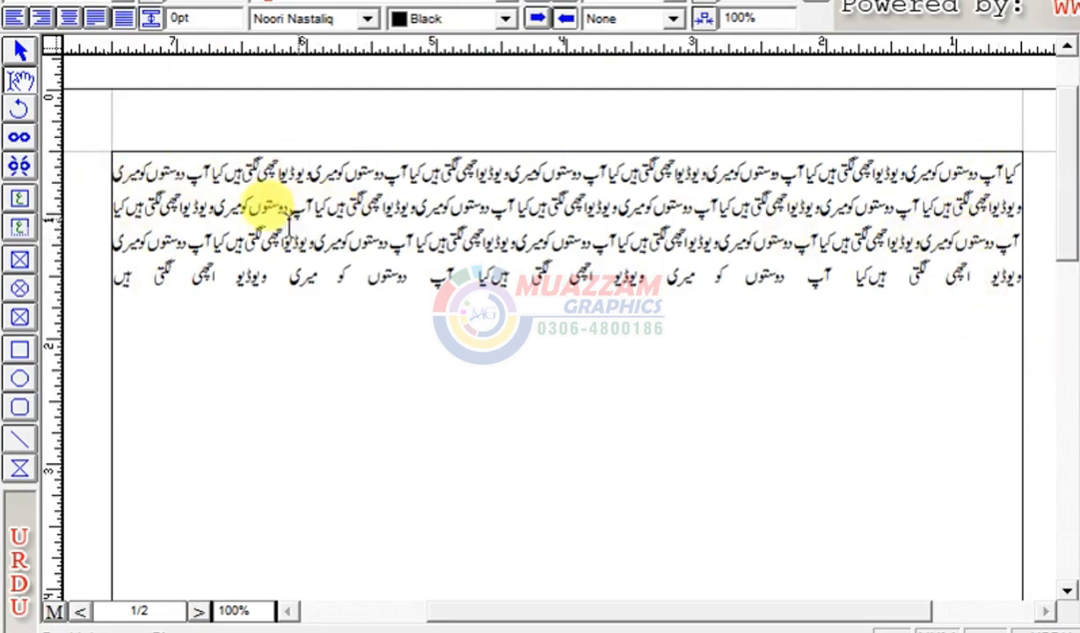
key("ctrl+v")
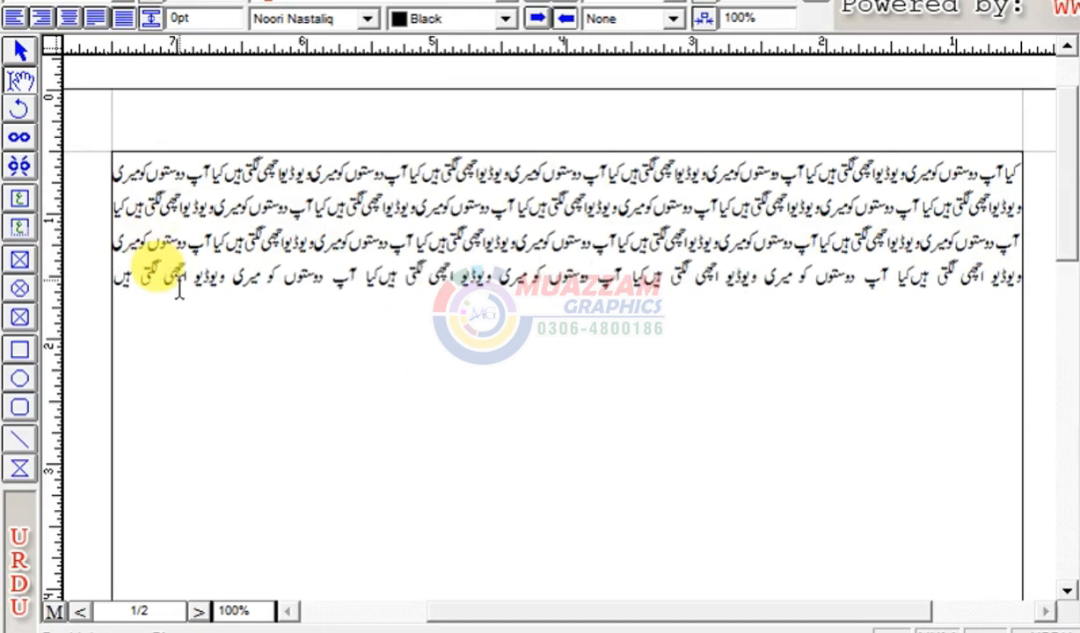
key("ctrl+v")
key("ctrl+v")
key("ctrl+v")
key("ctrl+v")
key("ctrl+v")
key("ctrl+v")
key("ctrl+v")
key("ctrl+v")
key("ctrl+v")
key("ctrl+v")
key("ctrl+v")
key("ctrl+v")
key("ctrl+v")
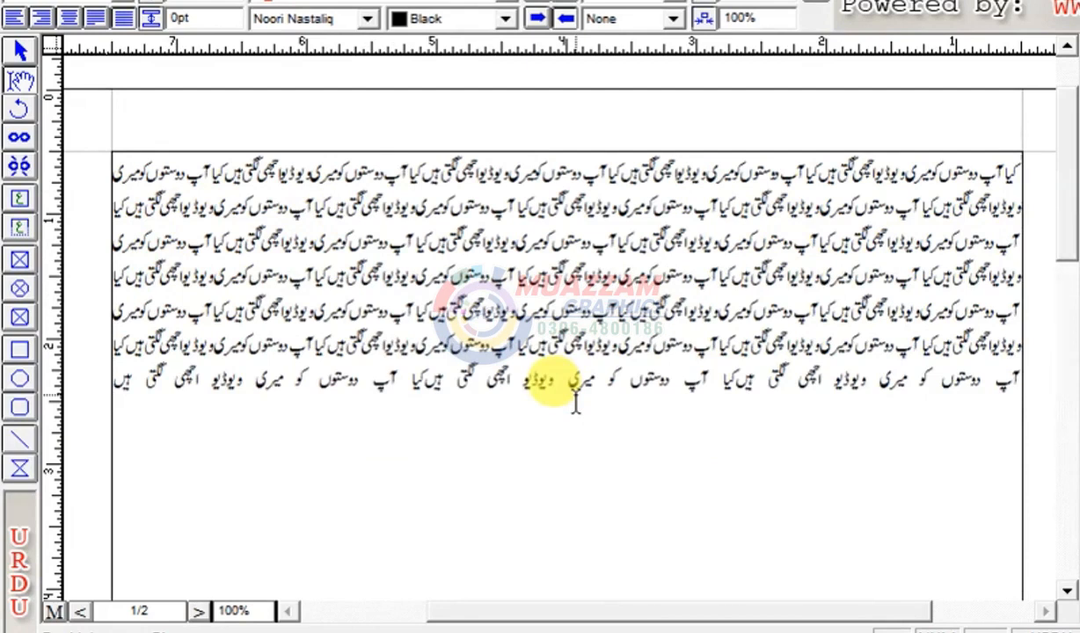
right_click(121, 371)
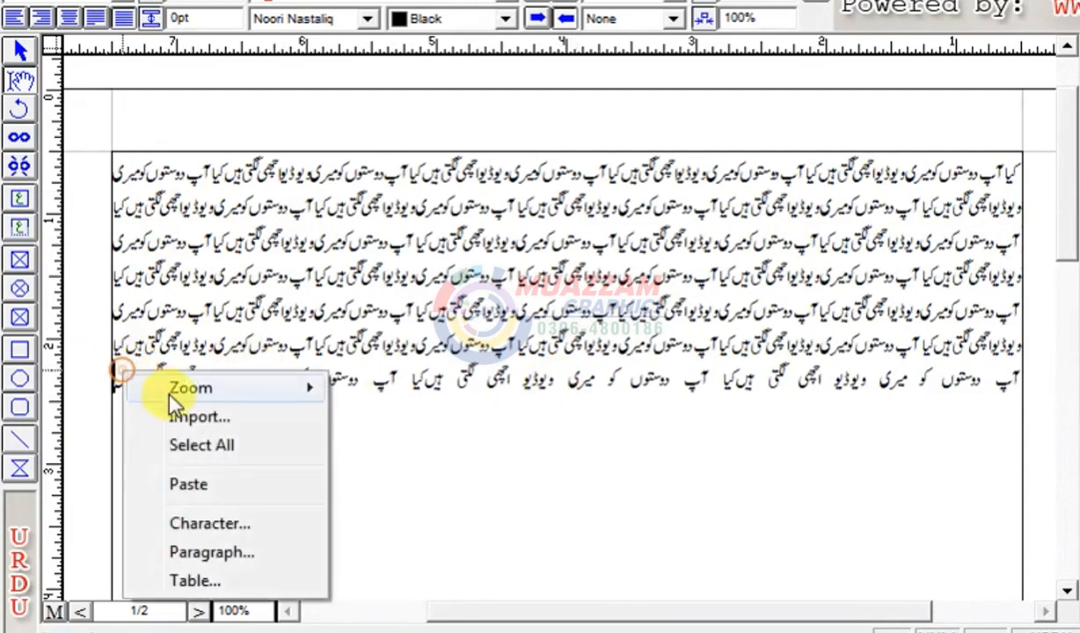
left_click(239, 491)
right_click(115, 377)
left_click(282, 491)
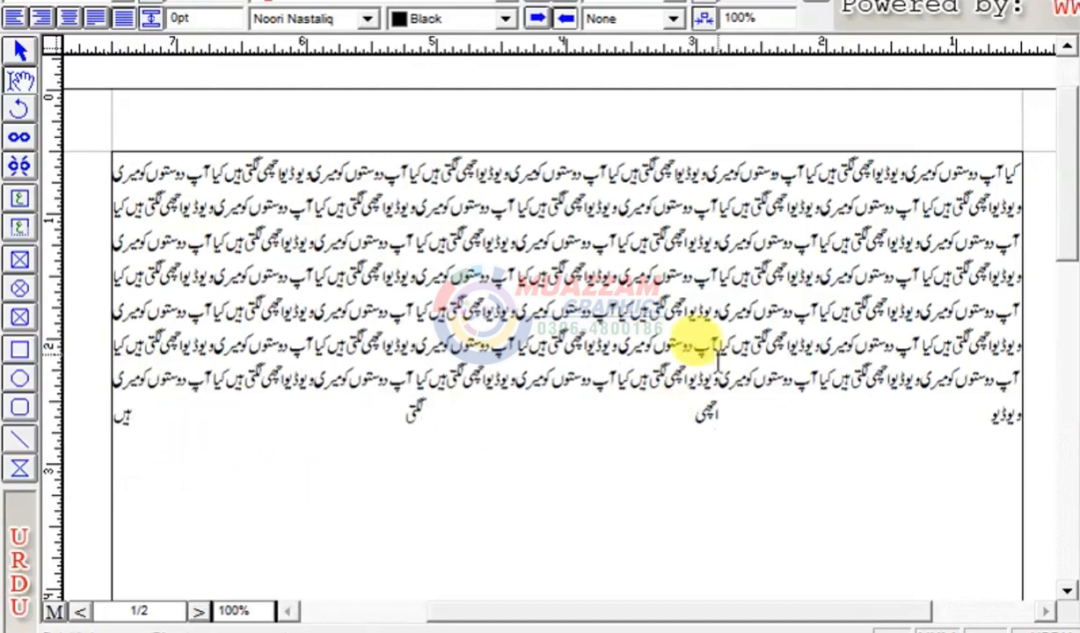
- Select the Urdu paragraph and, after trying right and centre alignment, left-align it
left_click_drag(112, 411, 1024, 145)
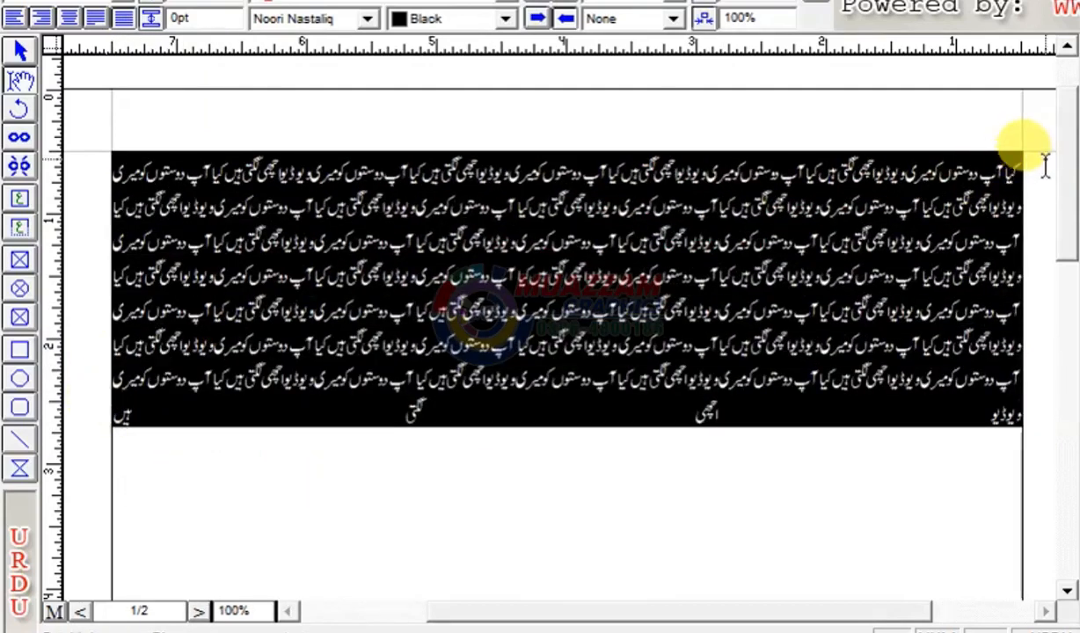
left_click(98, 18)
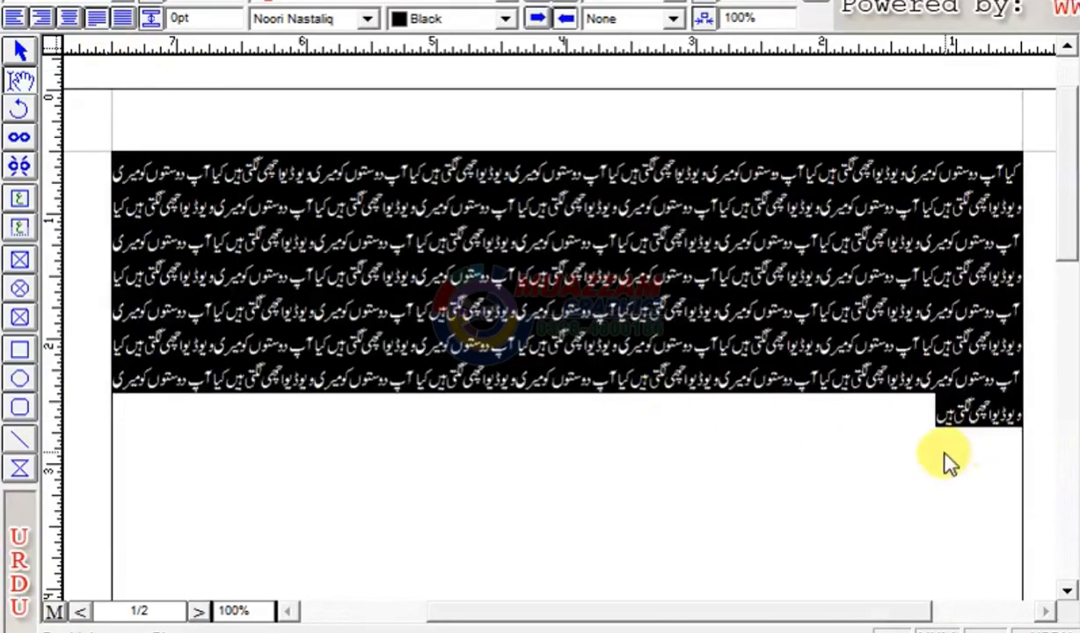
left_click(925, 440)
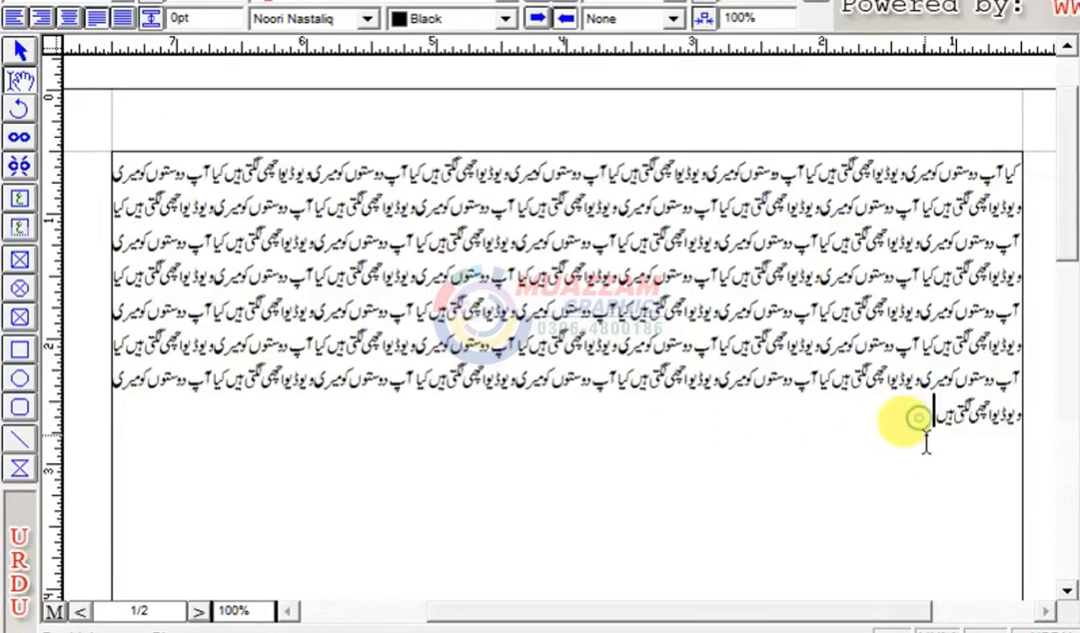
left_click(71, 21)
left_click(31, 20)
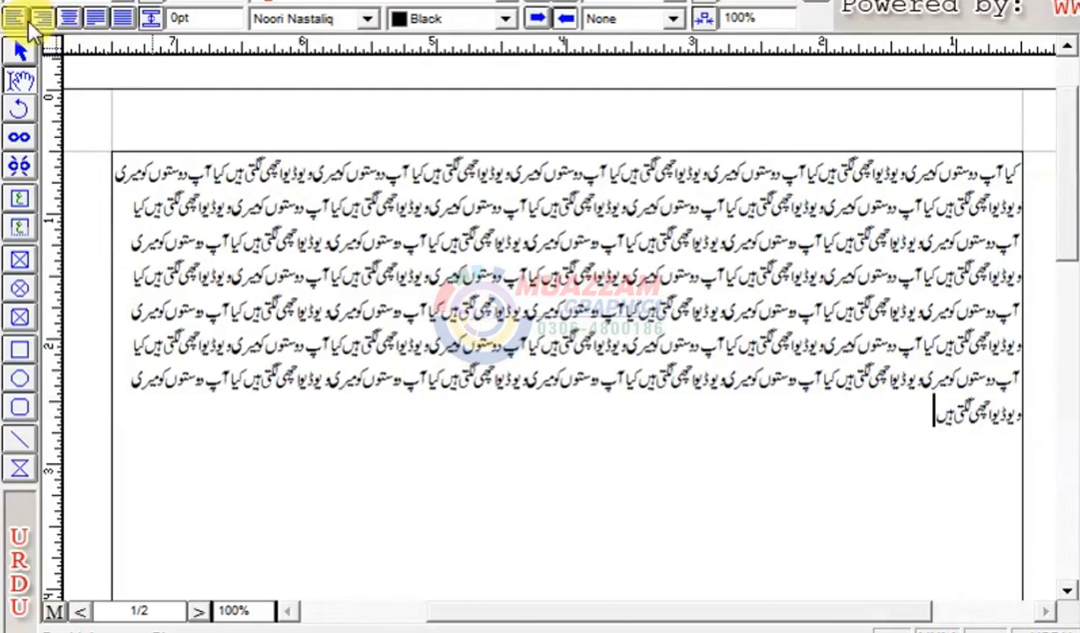
left_click(16, 19)
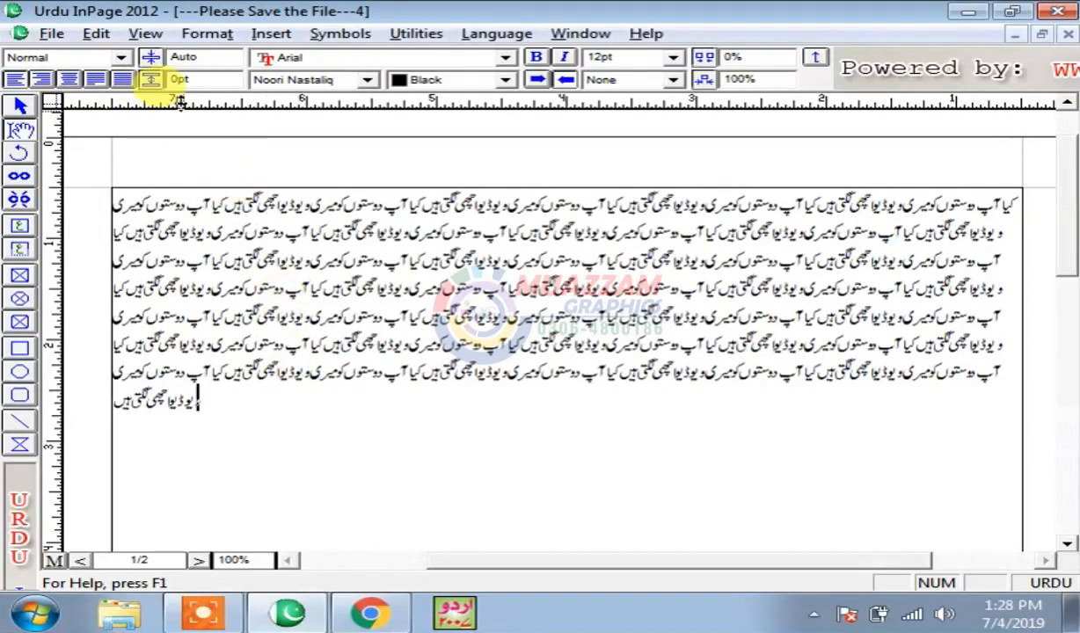
double_click(201, 57)
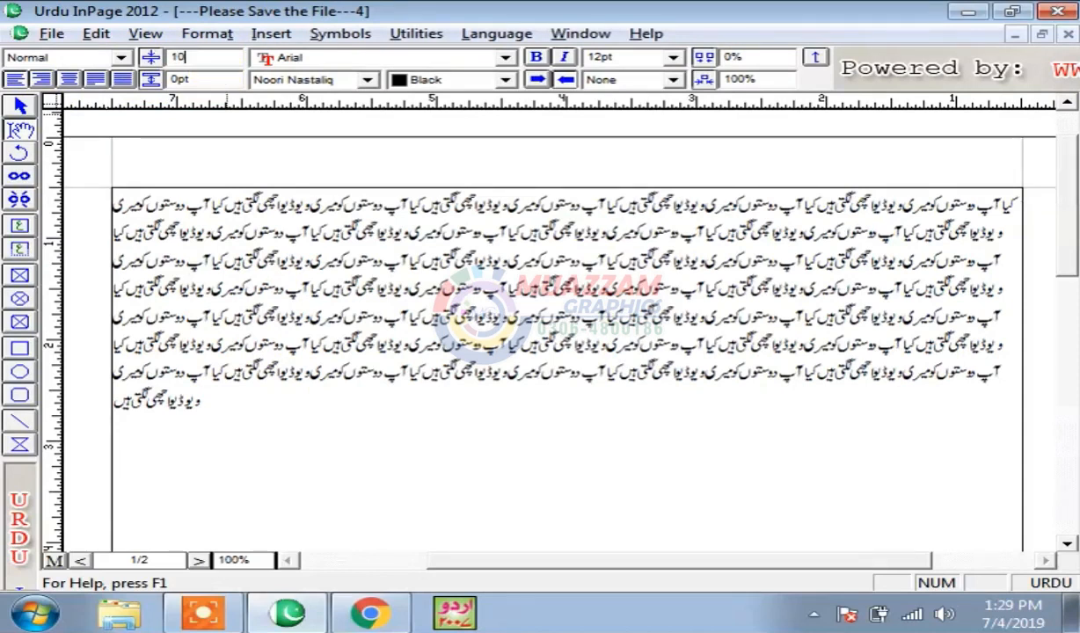
type("10")
key("Return")
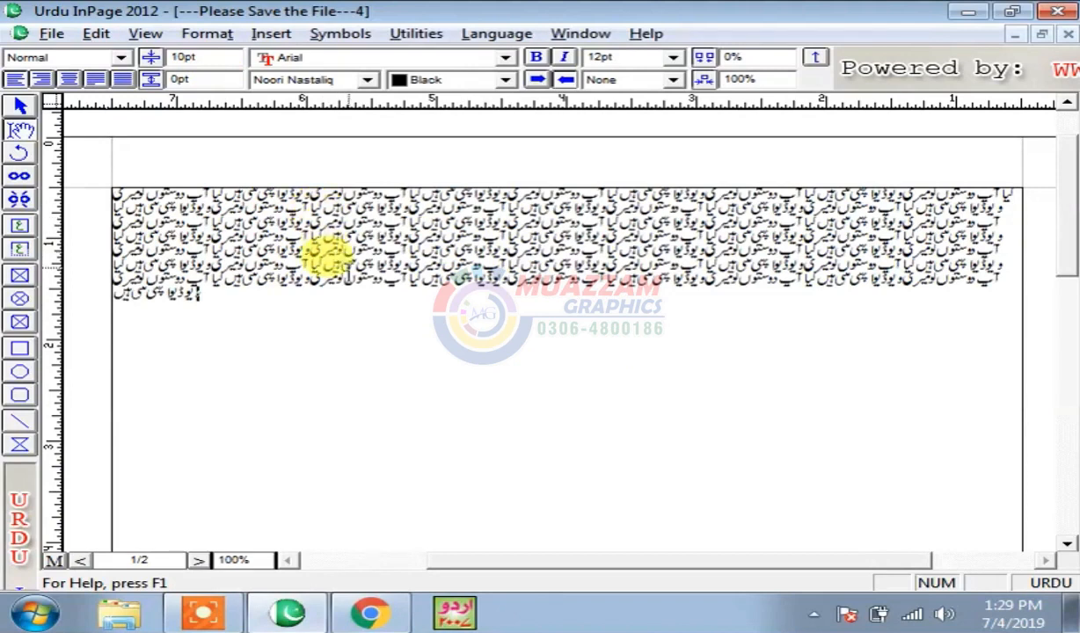
left_click_drag(251, 294, 140, 190)
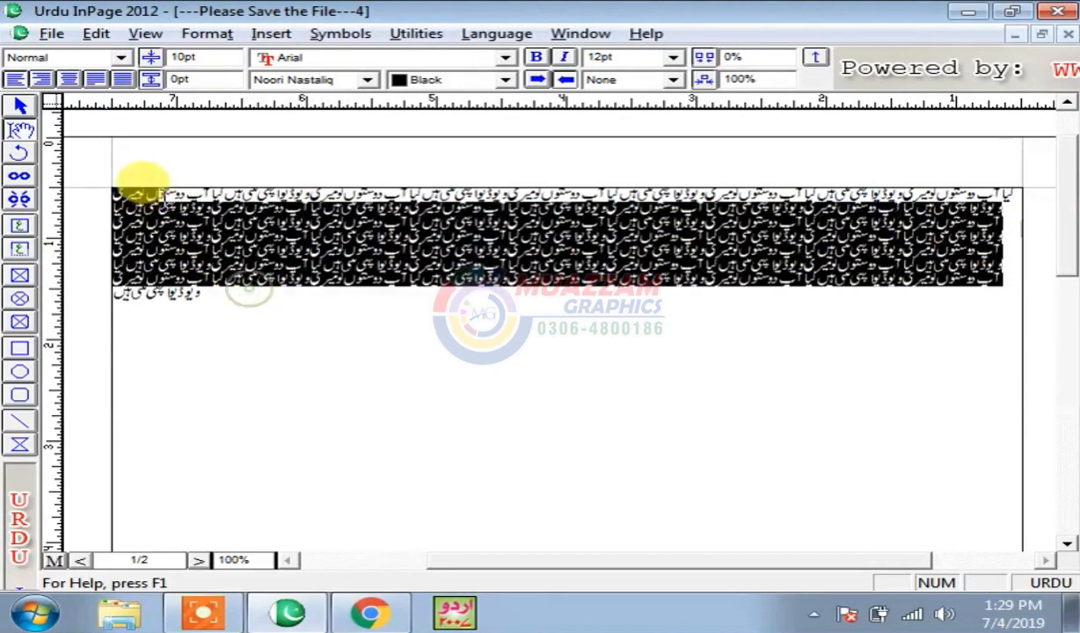
left_click(268, 290)
key("ctrl+a")
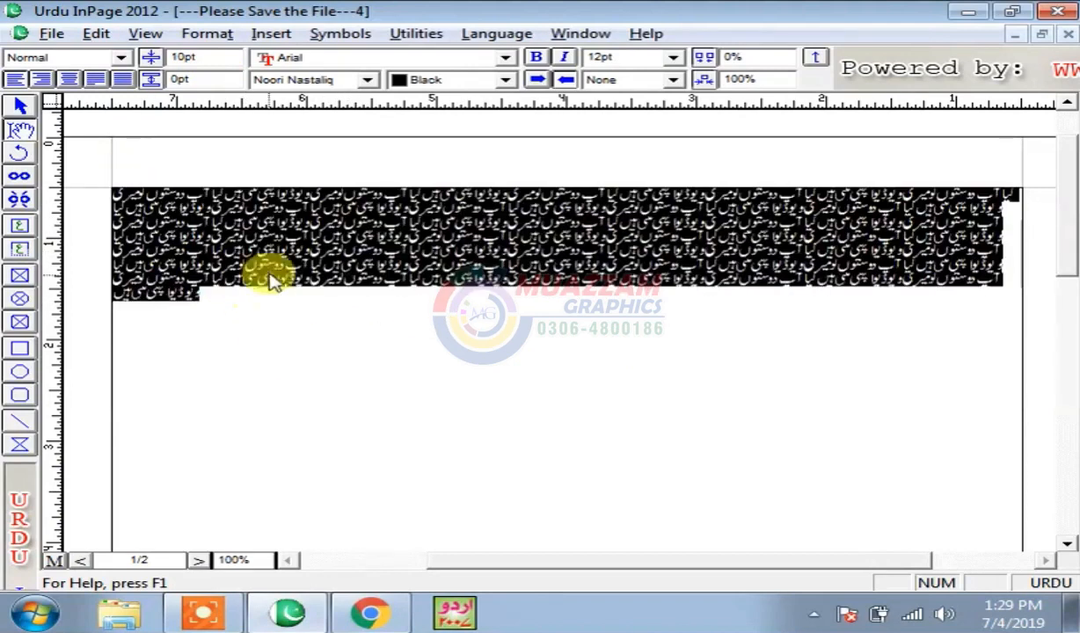
double_click(217, 56)
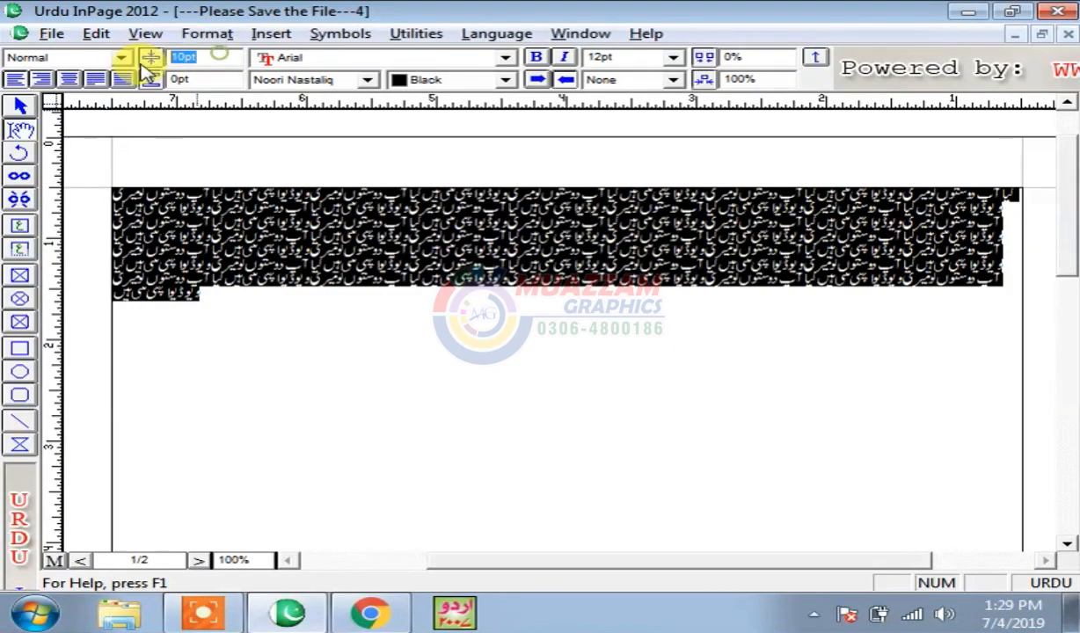
key("Return")
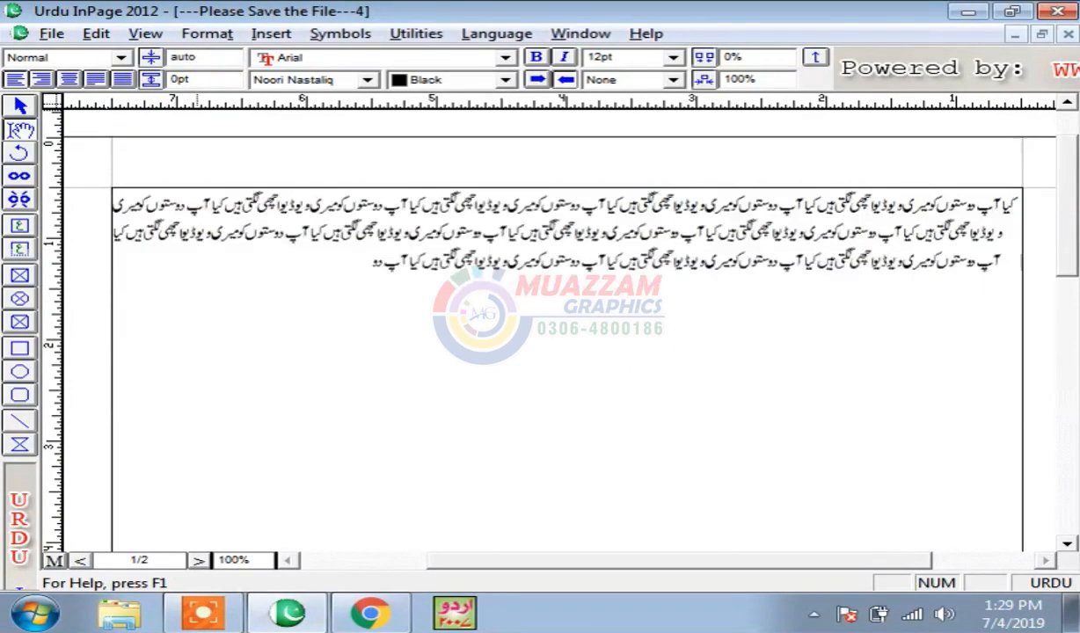
left_click(477, 405)
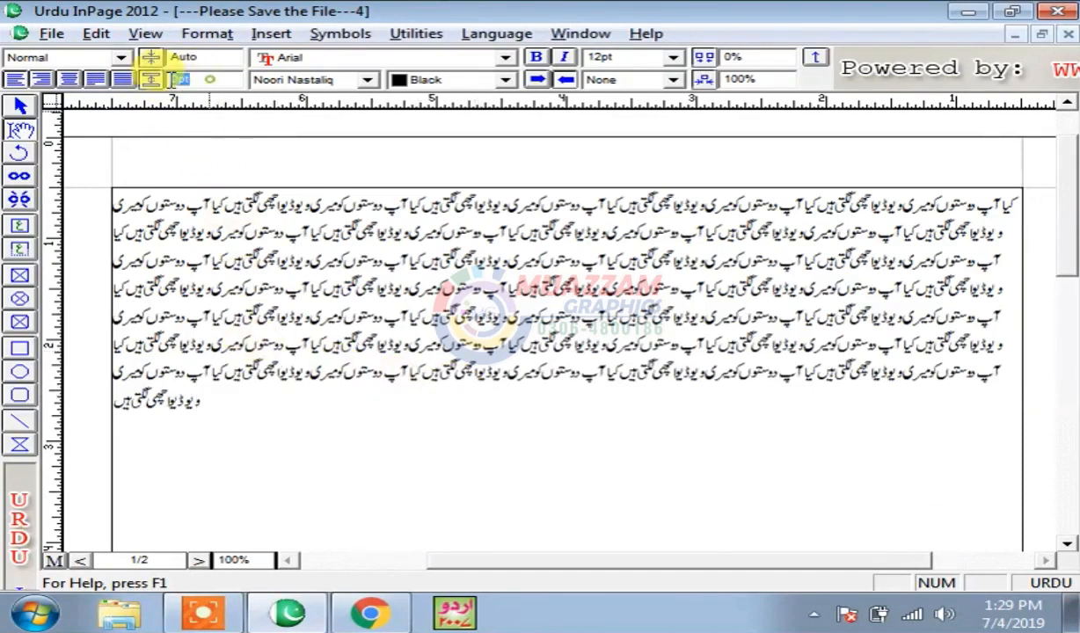
left_click_drag(360, 412, 145, 204)
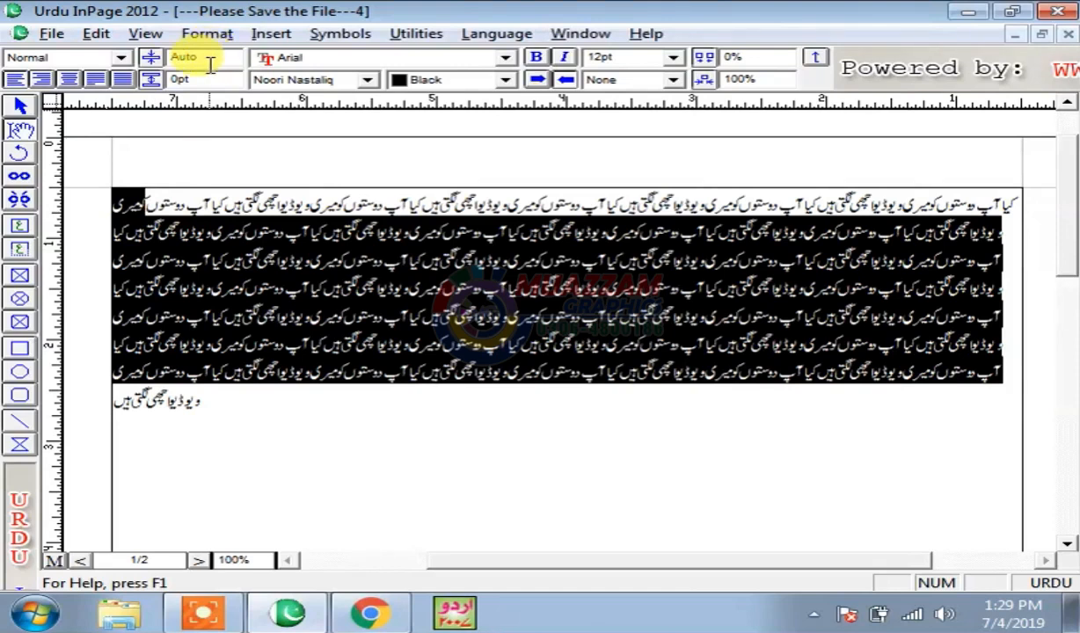
left_click(250, 413)
type("و")
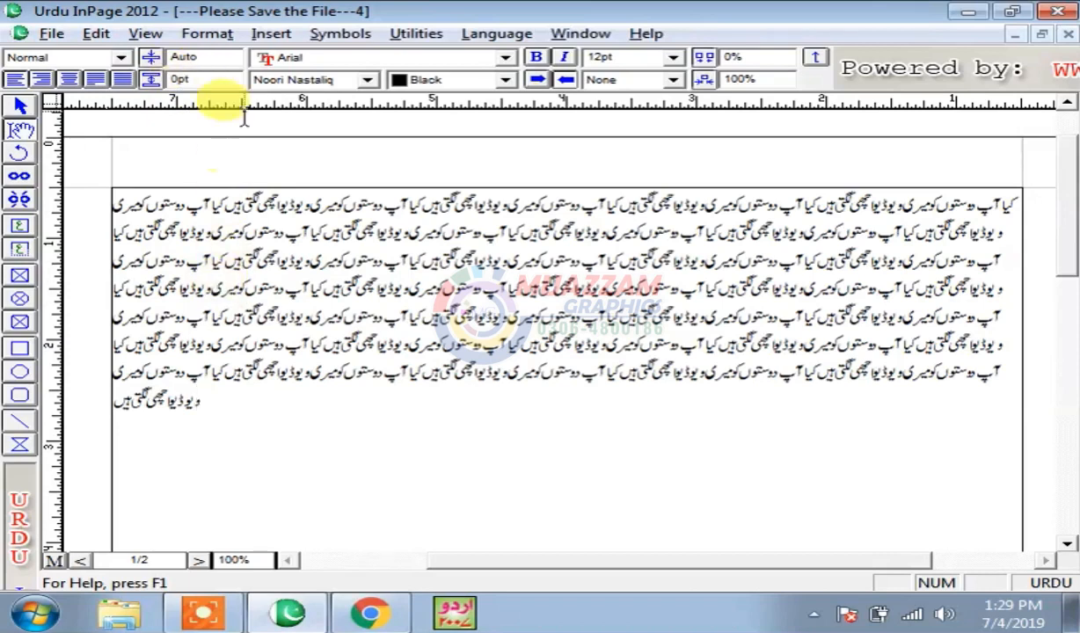
- Apply 20pt extra line spacing, then reduce it to 10pt for all the text
left_click(209, 80)
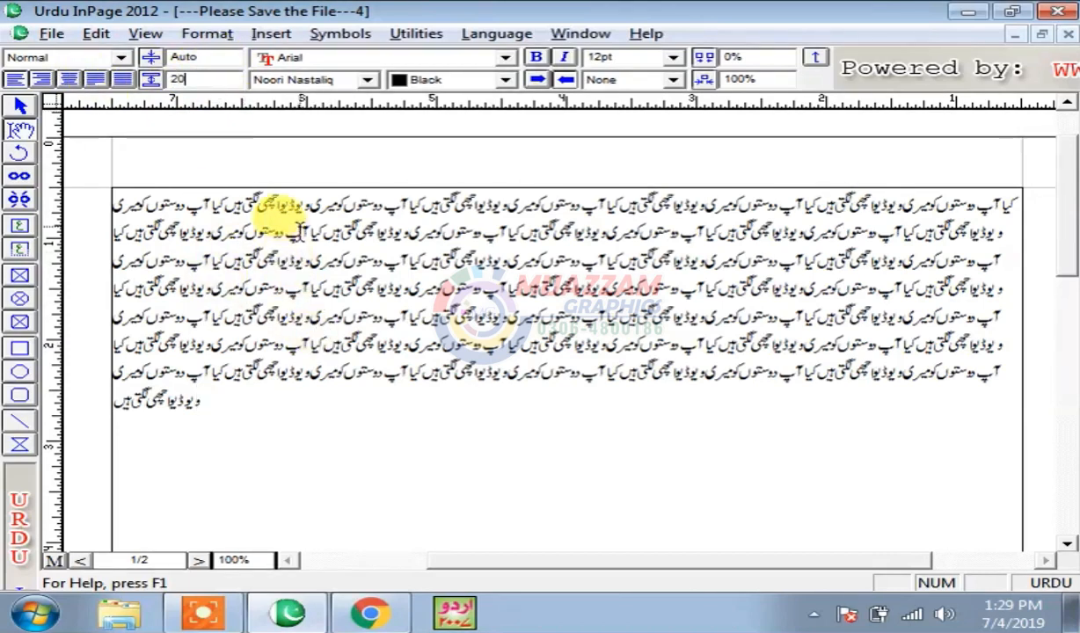
type("20")
key("Return")
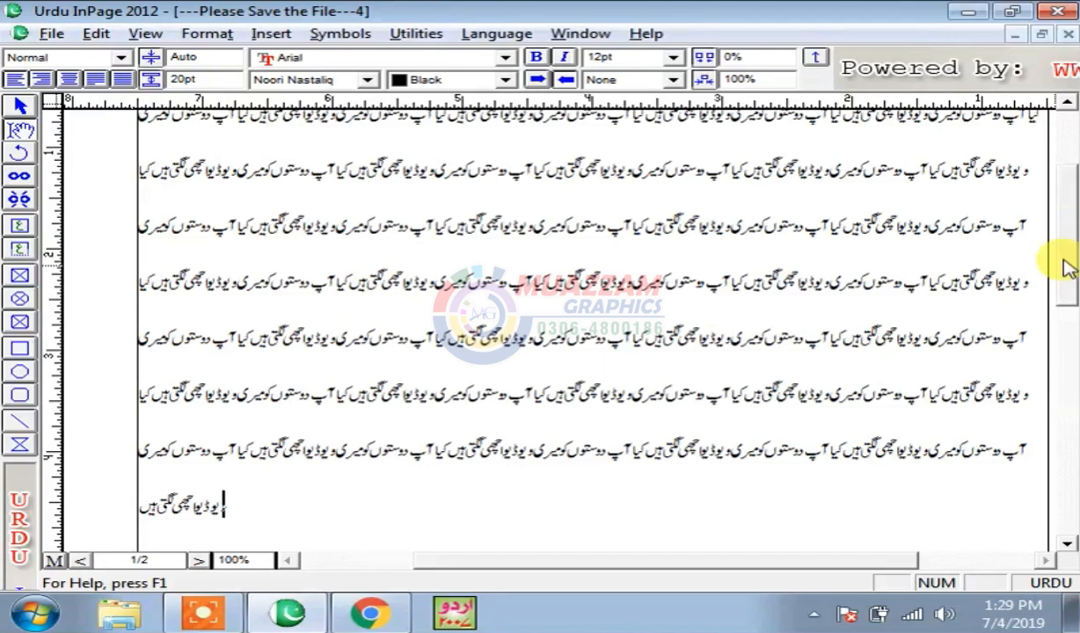
scroll(1068, 249, "up", 1)
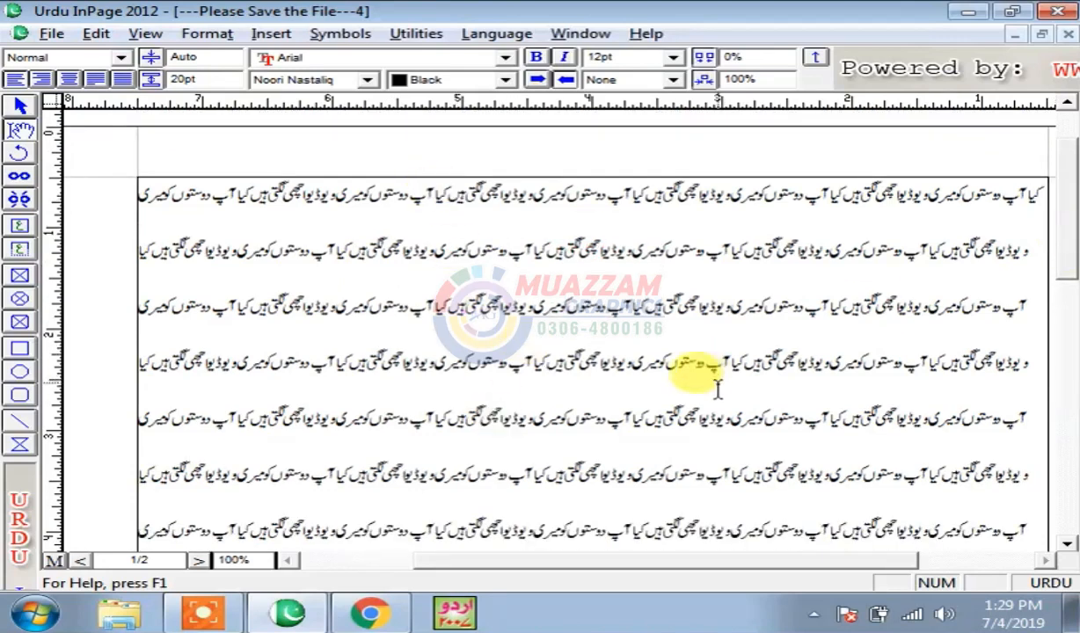
key("ctrl+a")
left_click(189, 79)
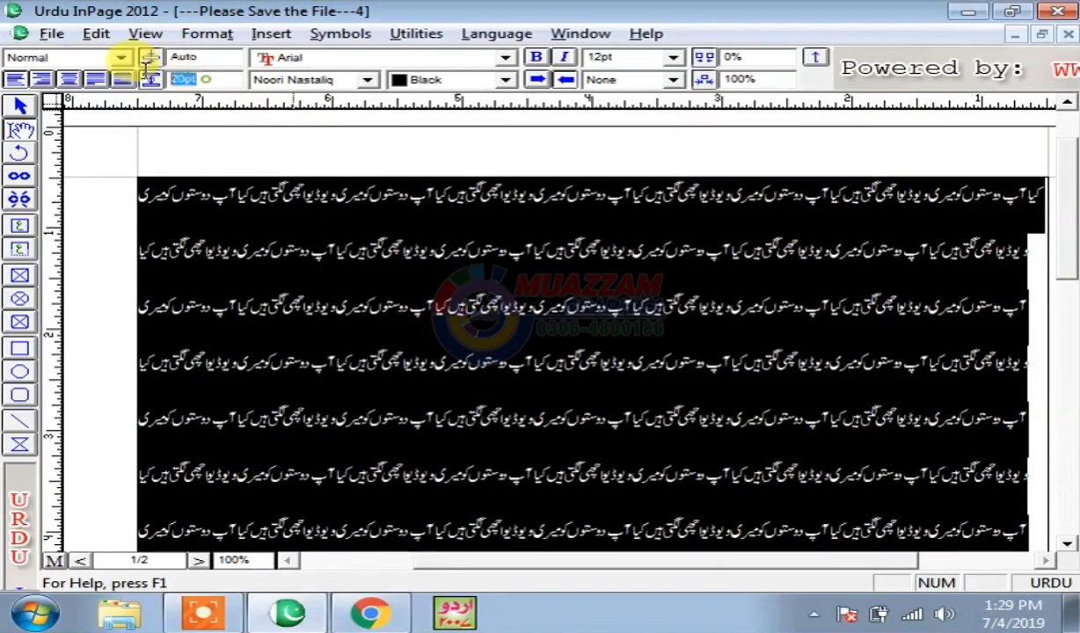
type("10")
key("Return")
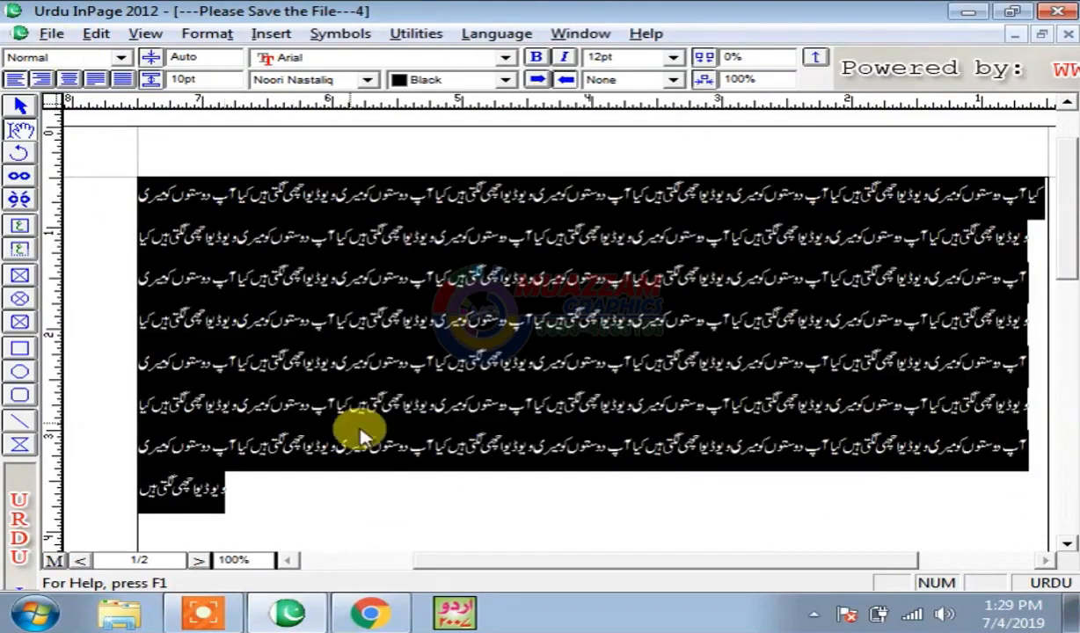
left_click(350, 480)
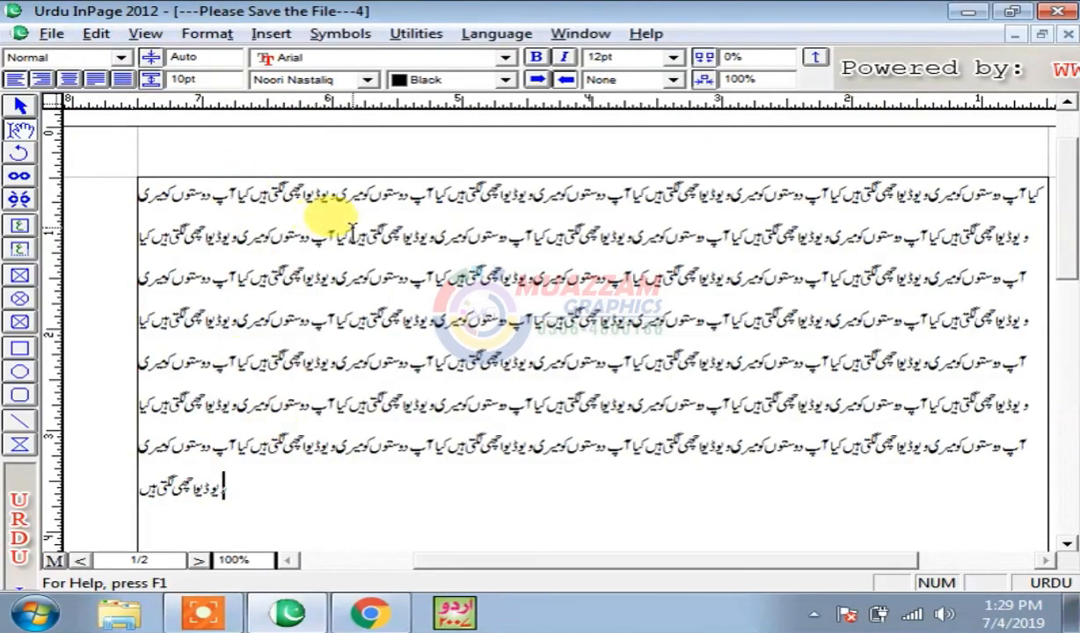
- Keep Arial as the font and add empty lines below the paragraph
left_click(325, 59)
left_click(322, 64)
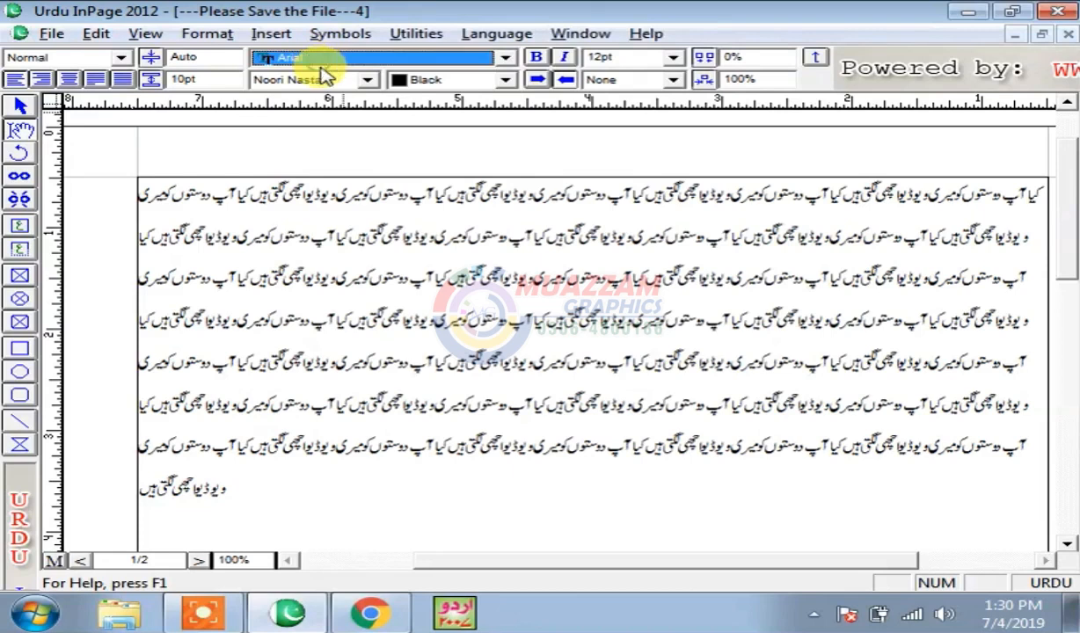
left_click(416, 508)
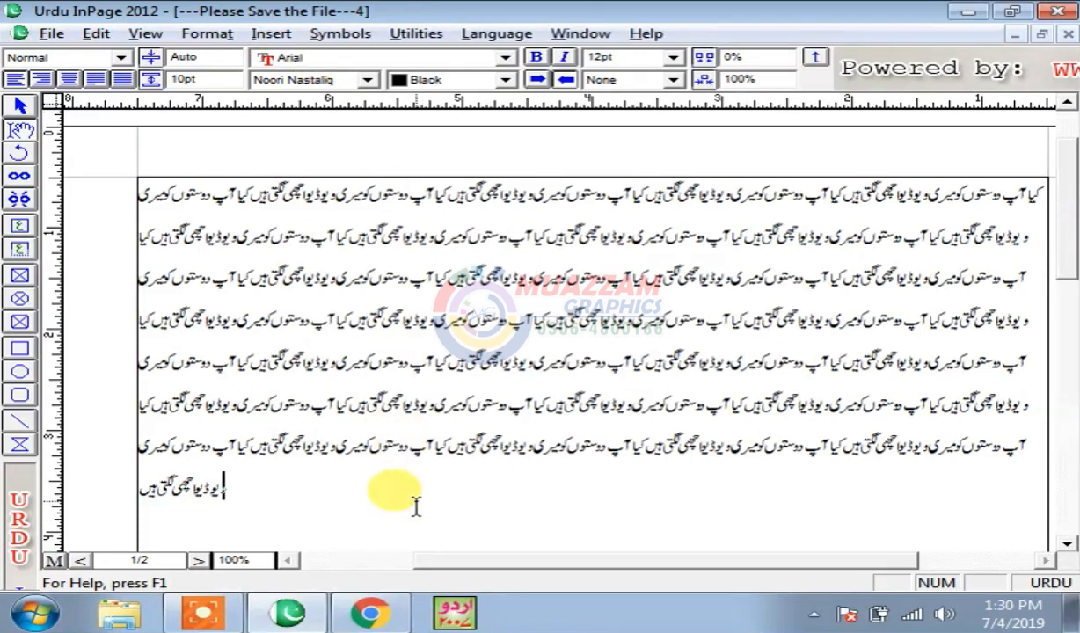
key("Return")
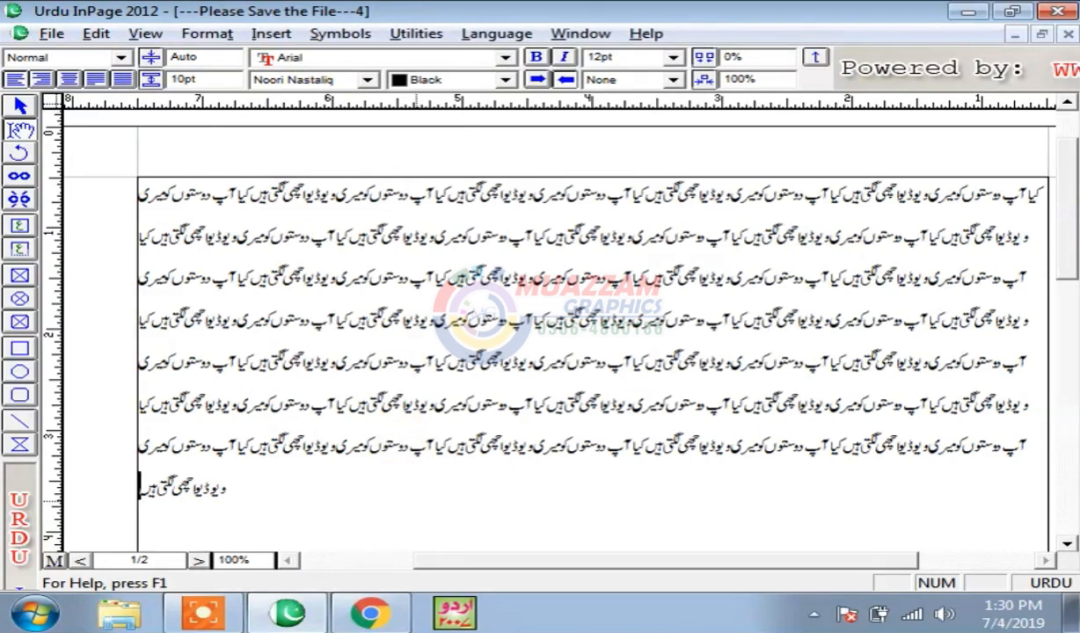
key("Return")
key("Return")
key("Return")
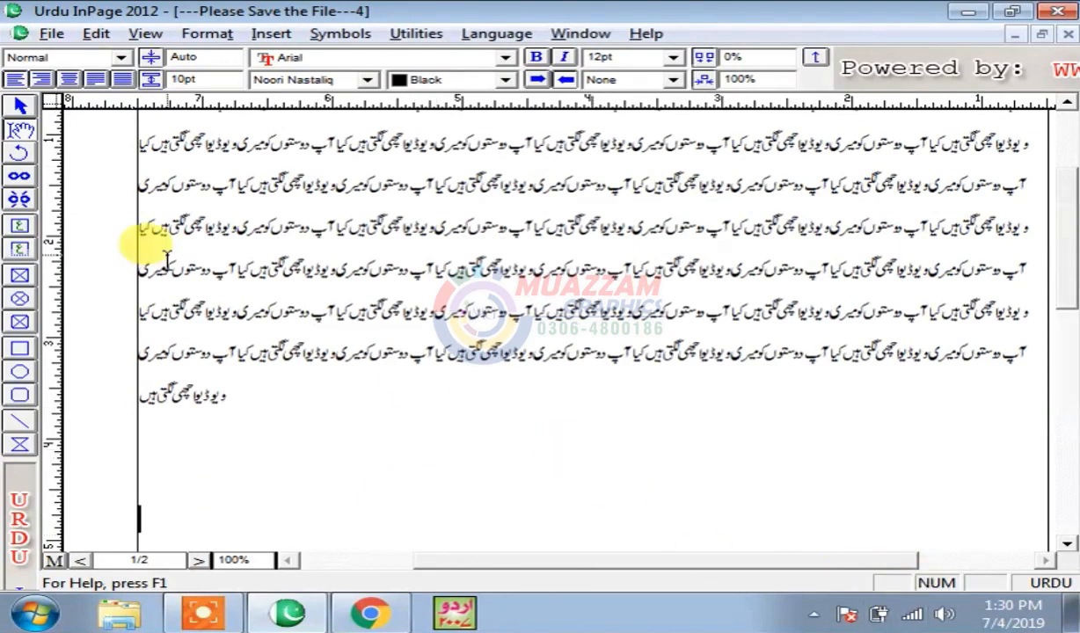
- Centre the new line and set 'Wellcome to My Channel' in FrankRuehl after trying Arial variants
left_click(69, 78)
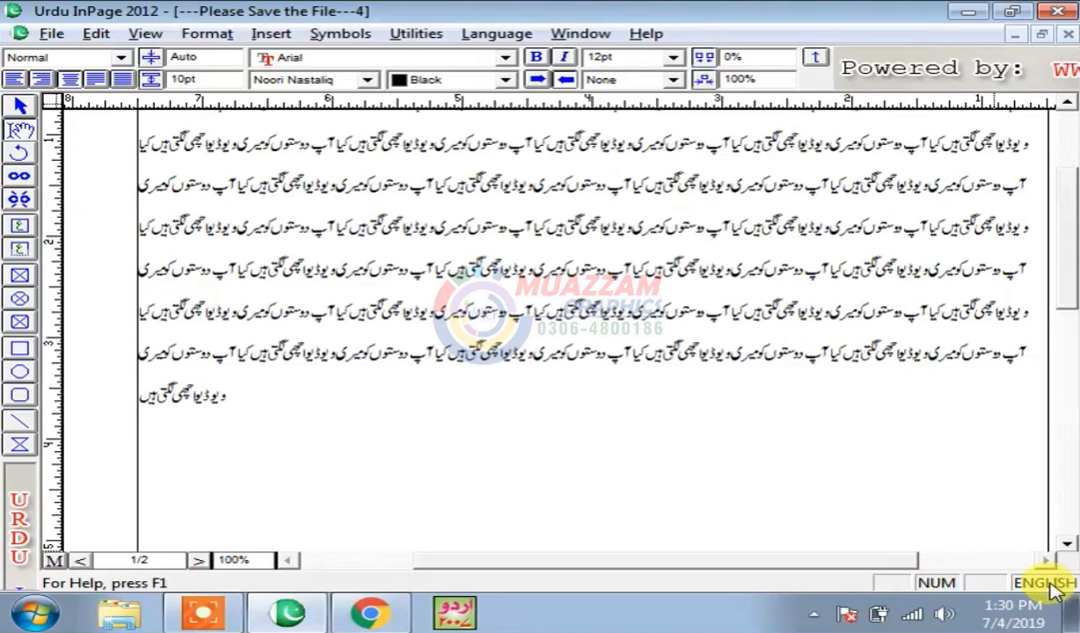
left_click(558, 510)
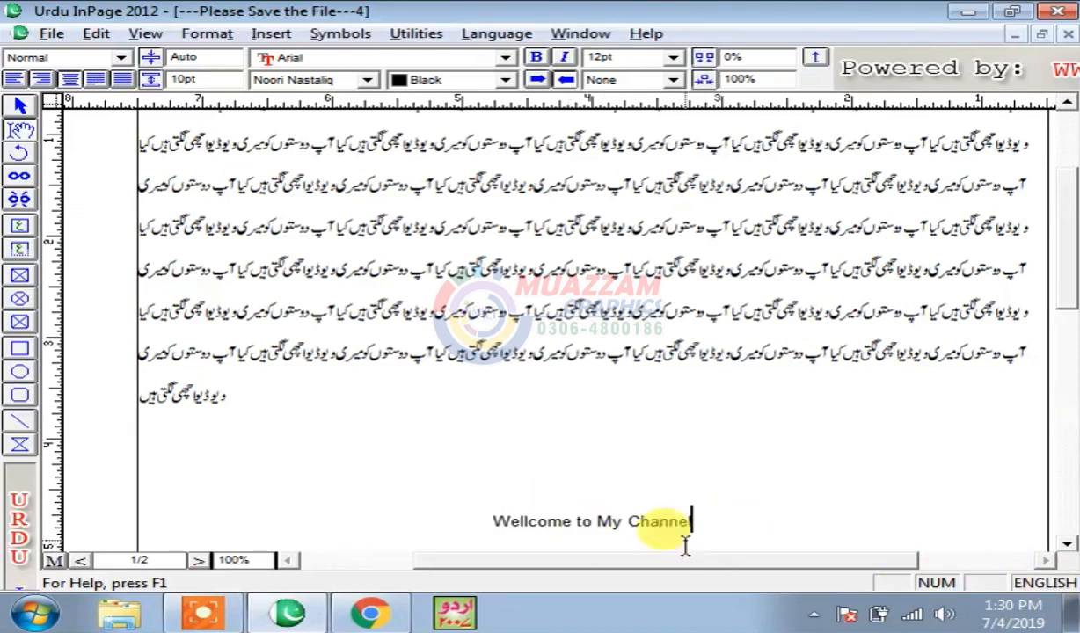
left_click_drag(726, 515, 482, 517)
left_click(318, 63)
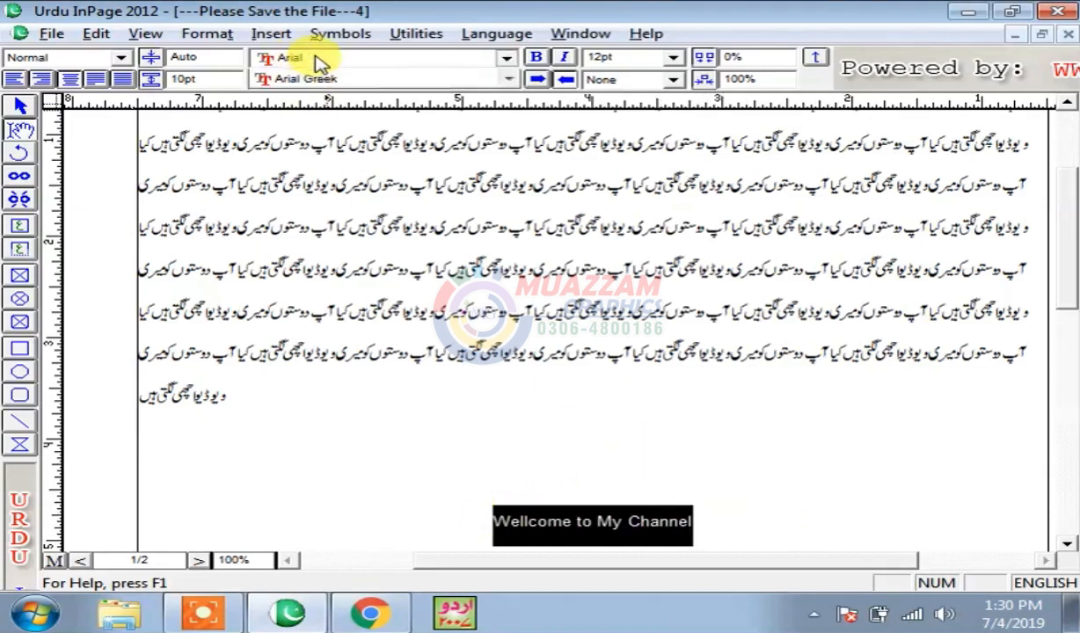
left_click(343, 99)
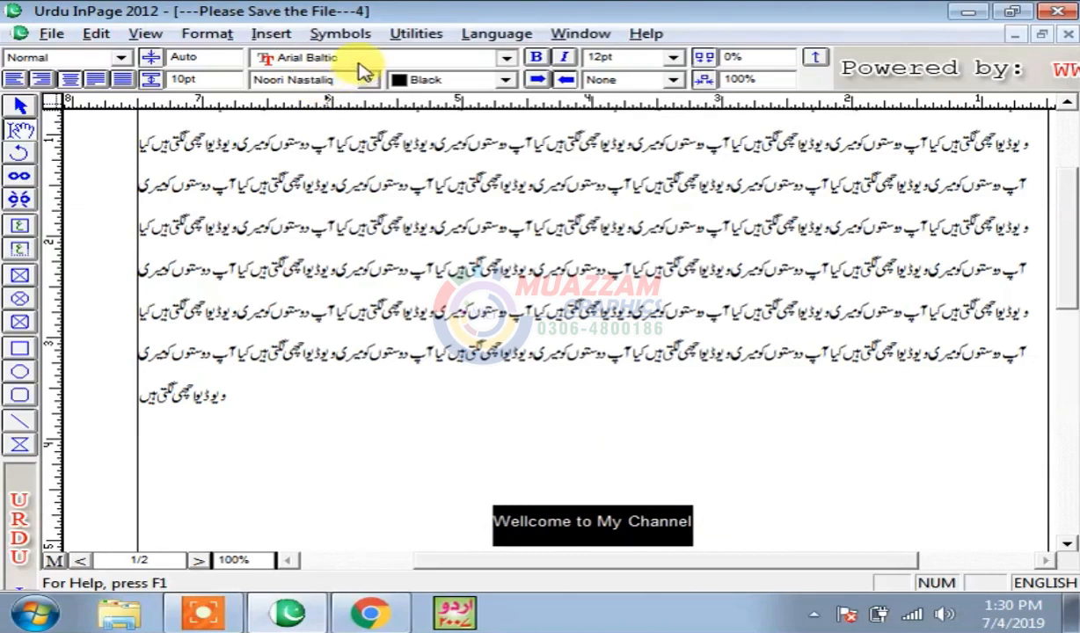
left_click(356, 59)
left_click(333, 150)
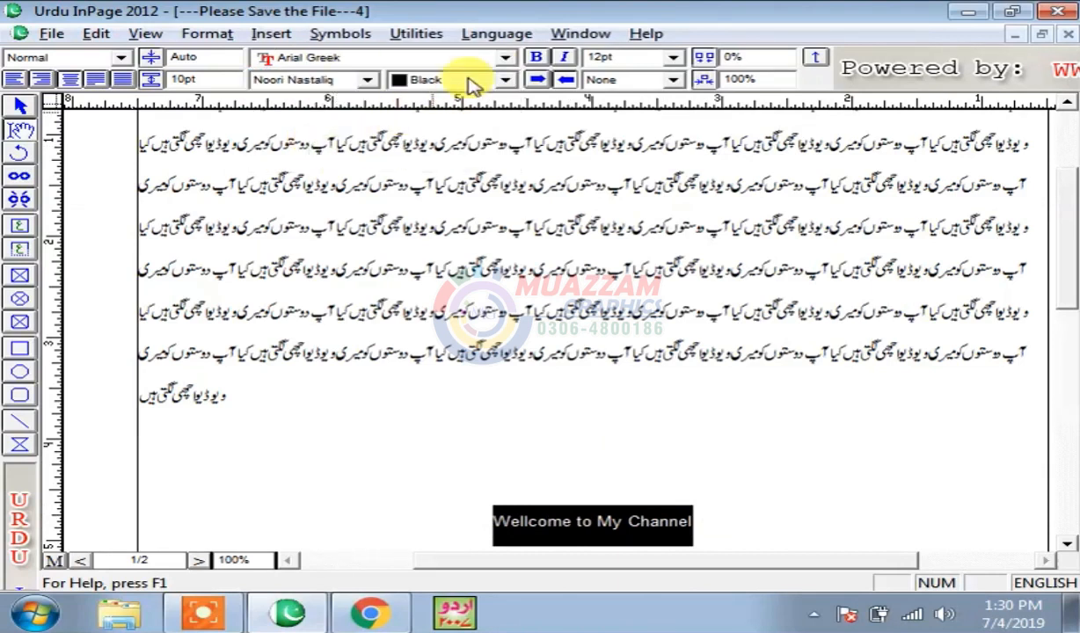
left_click(506, 57)
scroll(509, 110, "down", 9)
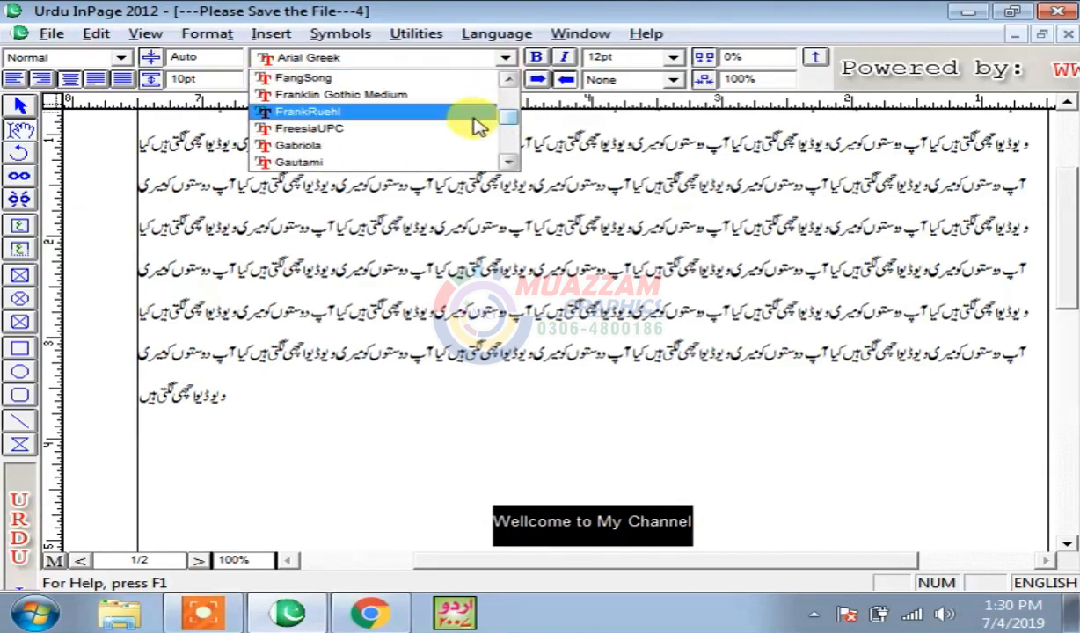
left_click(473, 112)
left_click(507, 57)
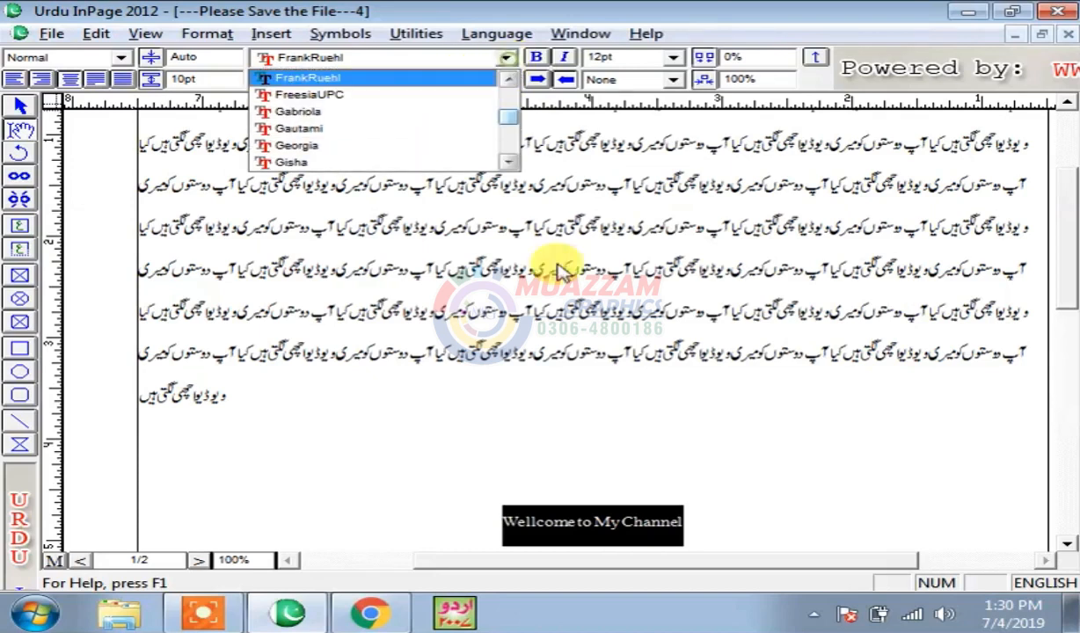
left_click(706, 513)
left_click(708, 537)
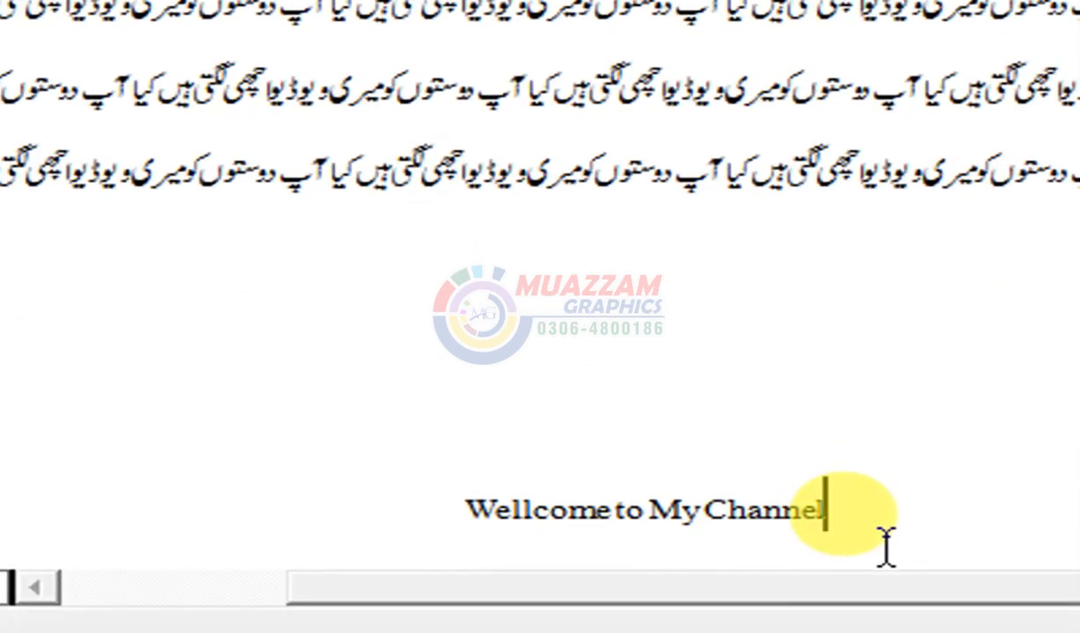
- Reselect the whole 'Wellcome to My Channel' line
left_click_drag(860, 508, 460, 504)
left_click_drag(832, 500, 465, 499)
key("ctrl+a")
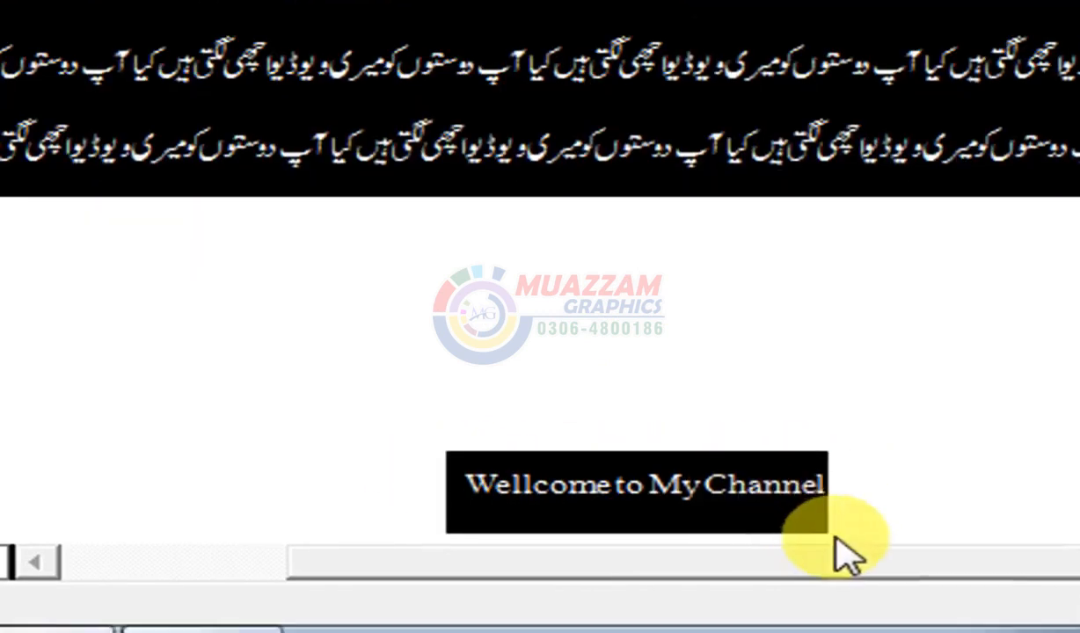
left_click(862, 530)
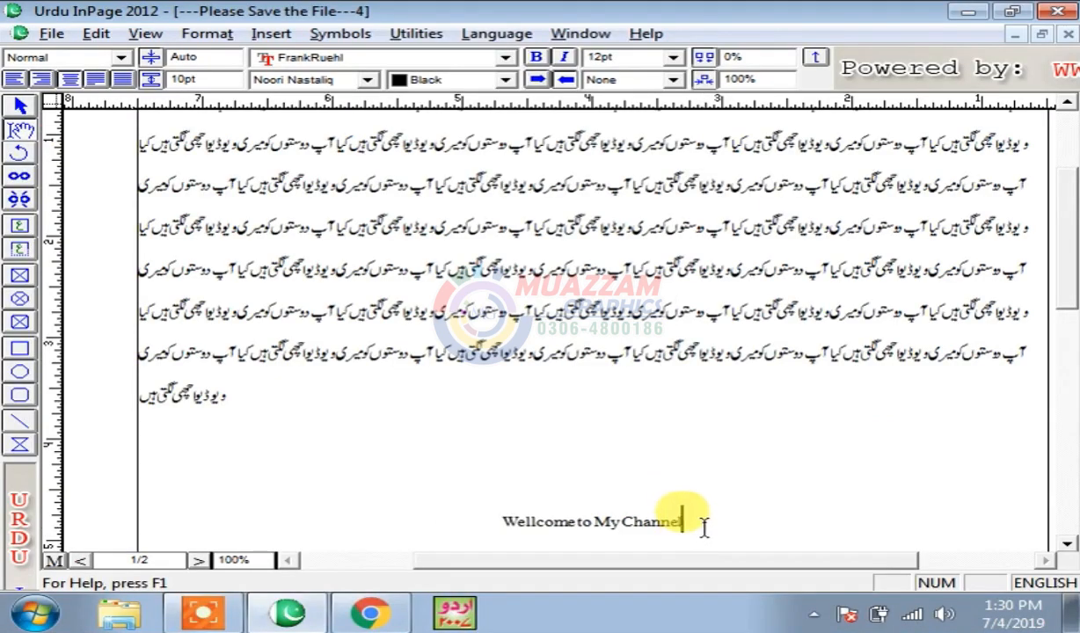
left_click_drag(705, 526, 507, 518)
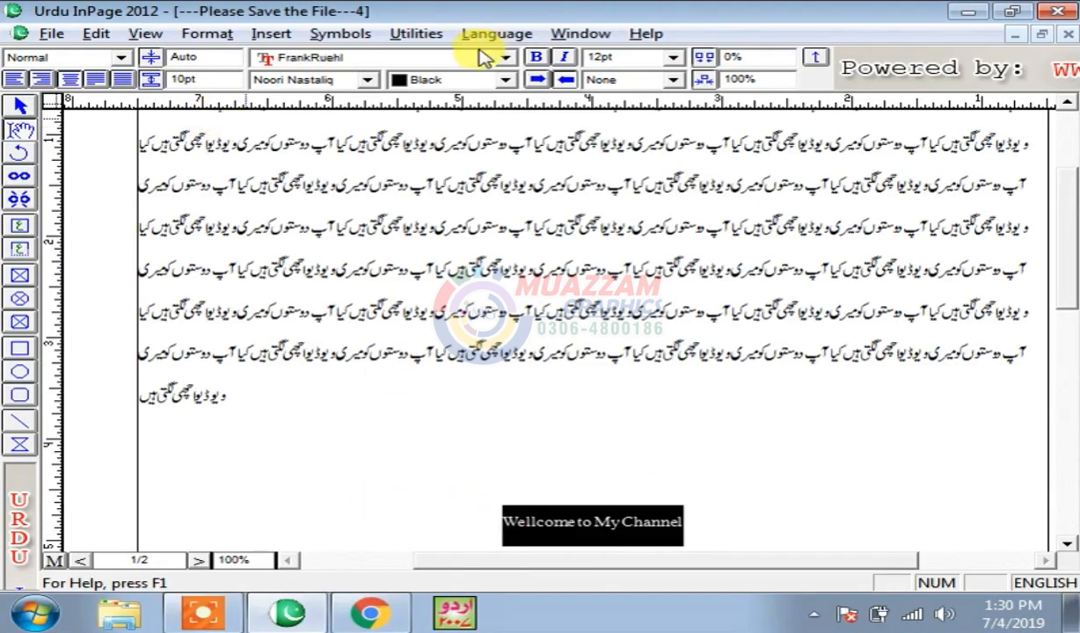
- Change the heading's font to Meiryo
left_click(506, 57)
left_click_drag(514, 88, 509, 128)
left_click(471, 117)
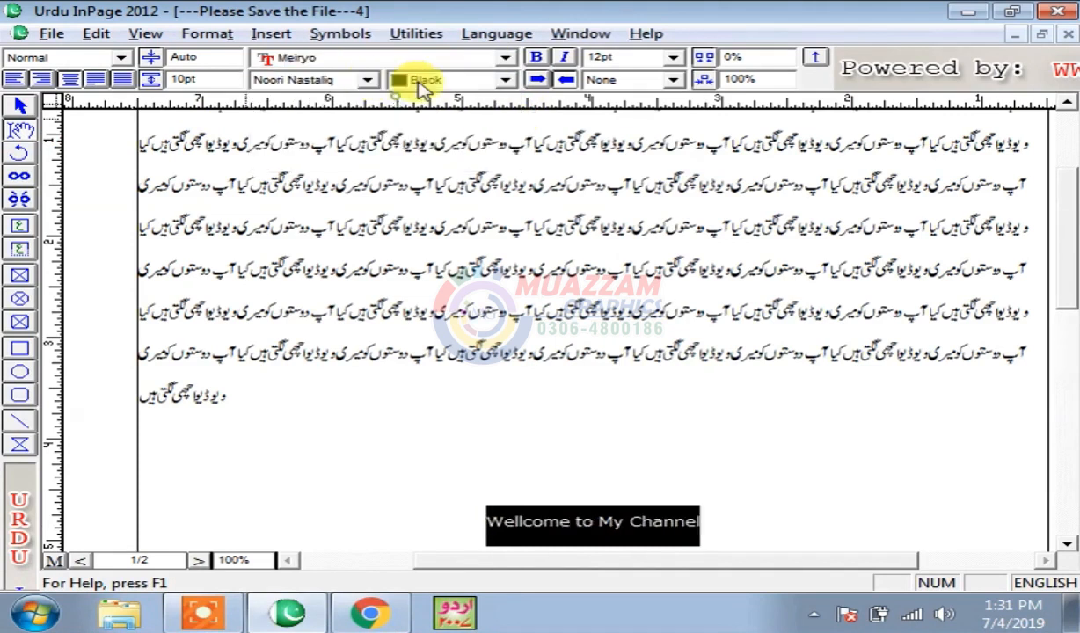
left_click(767, 532)
left_click(689, 437)
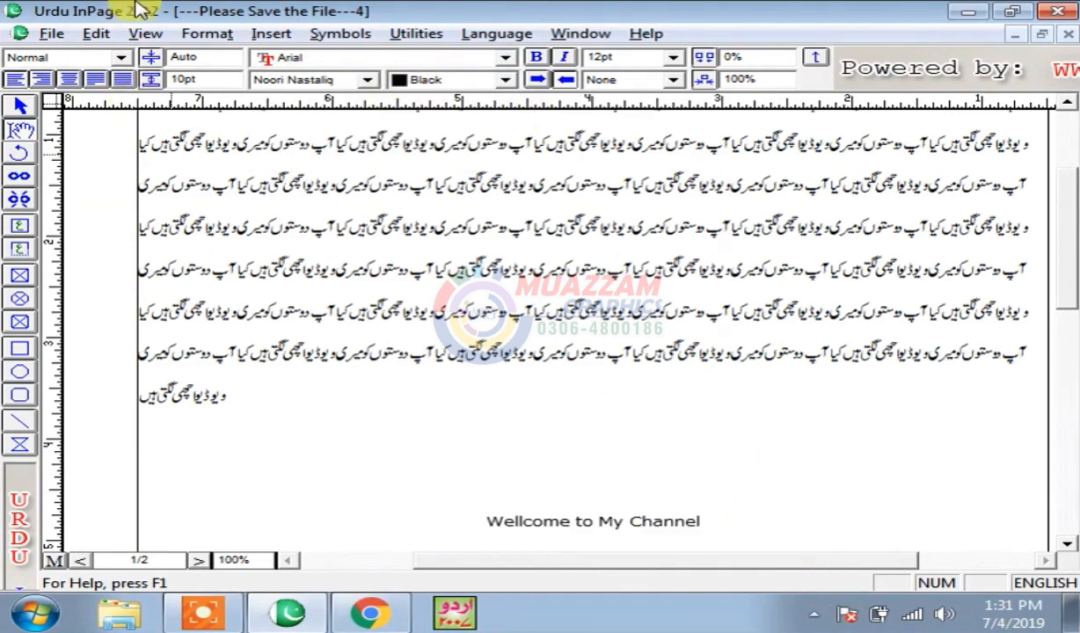
- Start a new empty line below the 'Wellcome to My Channel' heading
left_click(639, 482)
left_click(677, 521)
scroll(779, 493, "down", 1)
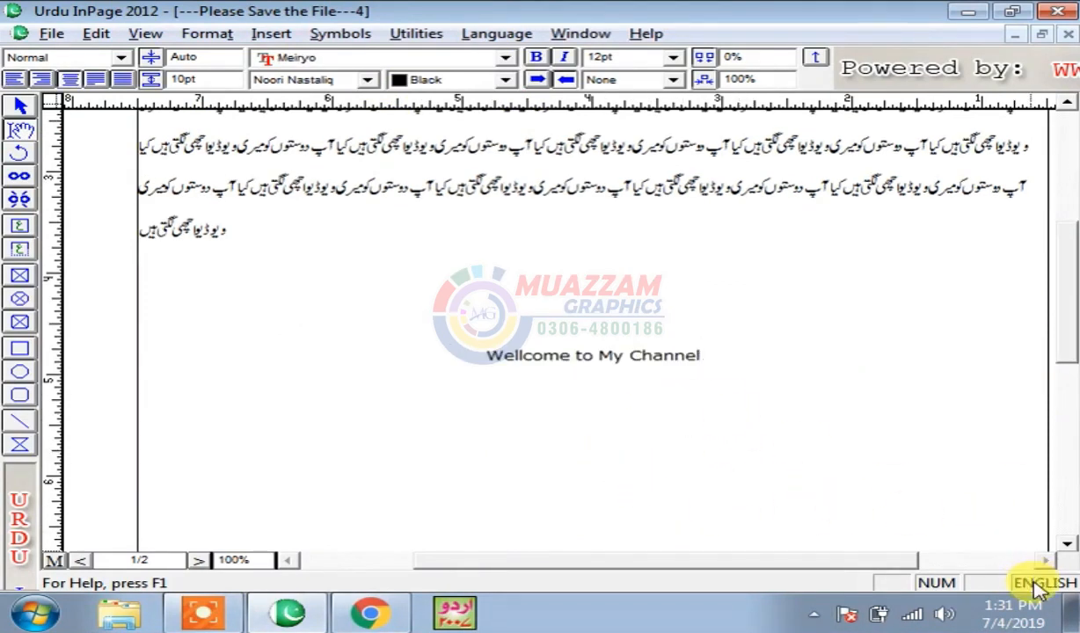
key("Return")
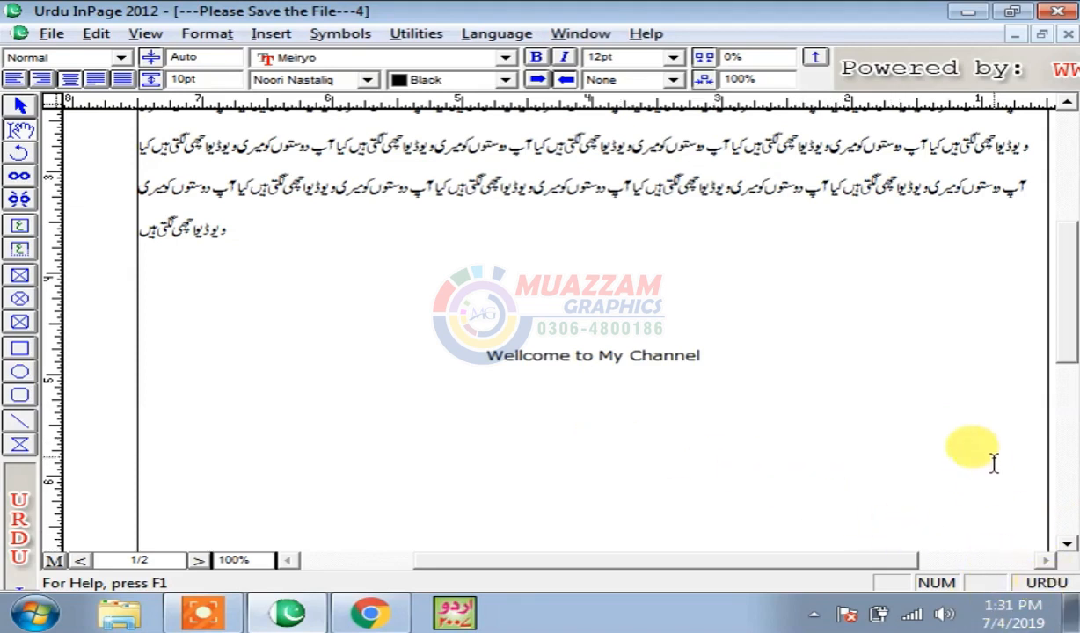
- Switch the typing language and apply the Aasaar font to the خوش آمدید line
left_click(1044, 583)
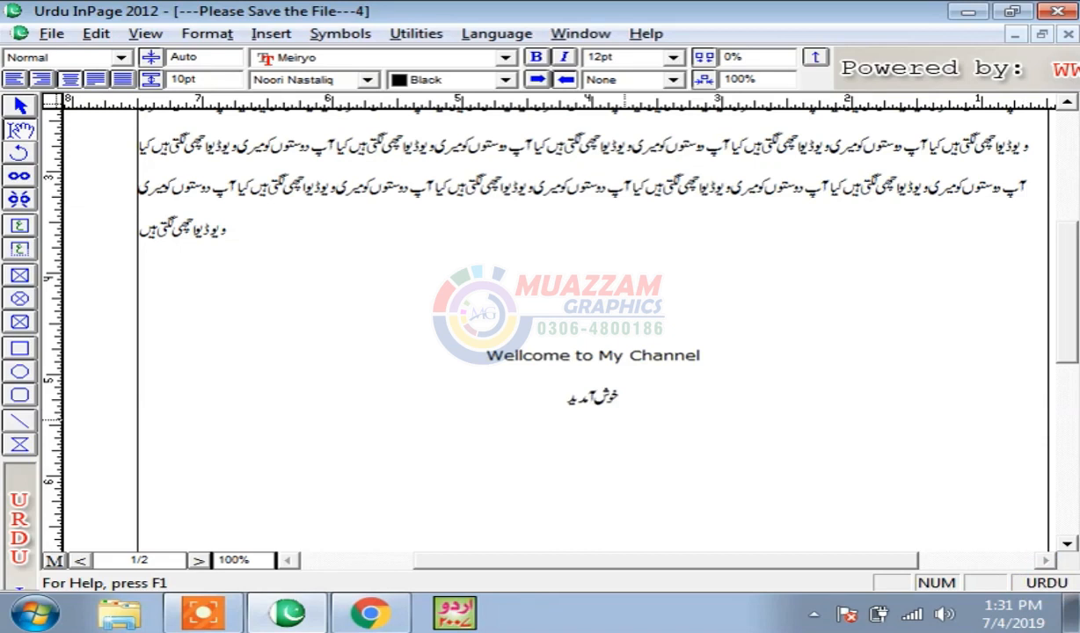
left_click_drag(578, 401, 623, 401)
left_click_drag(504, 401, 621, 401)
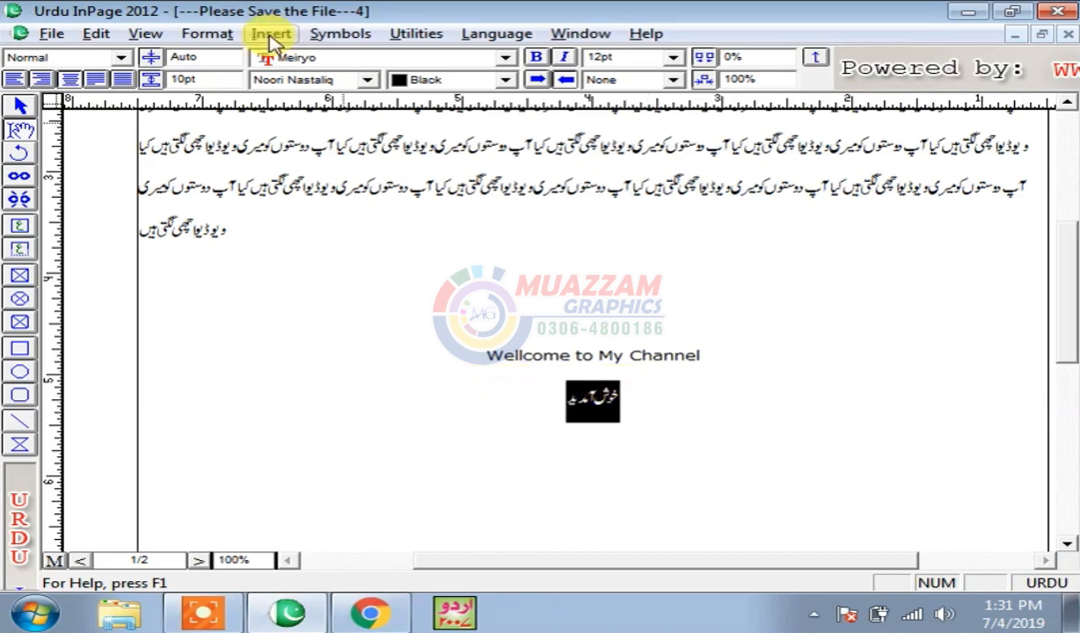
left_click(307, 83)
left_click(332, 138)
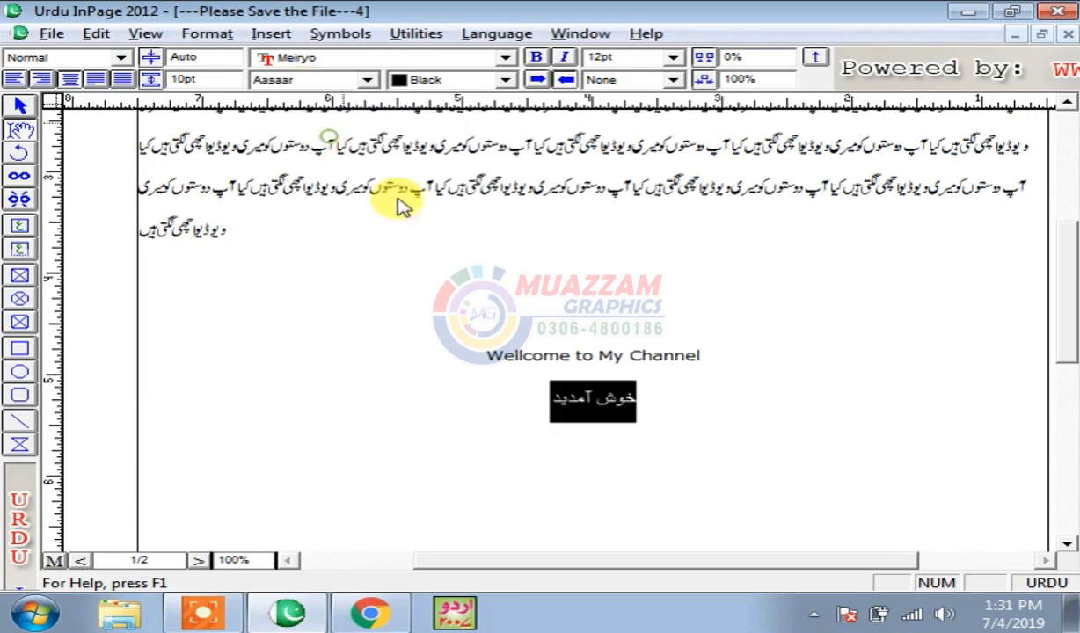
- Zoom to 200% and type میرے چینل پر آپ سب کو before the greeting
key("ctrl+2")
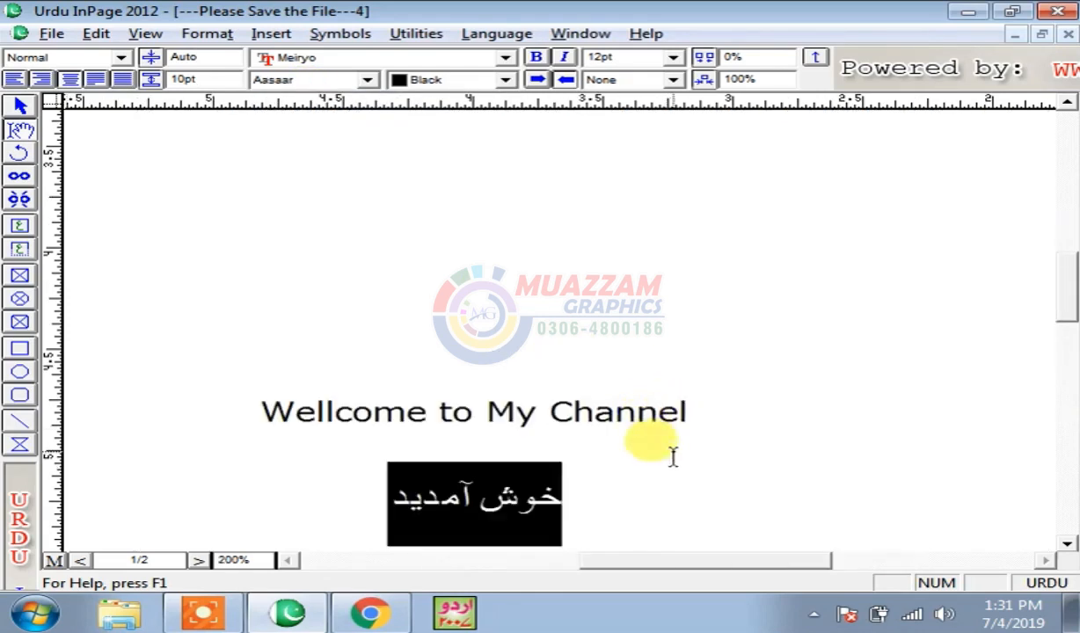
left_click_drag(1072, 290, 1072, 323)
left_click_drag(325, 291, 597, 316)
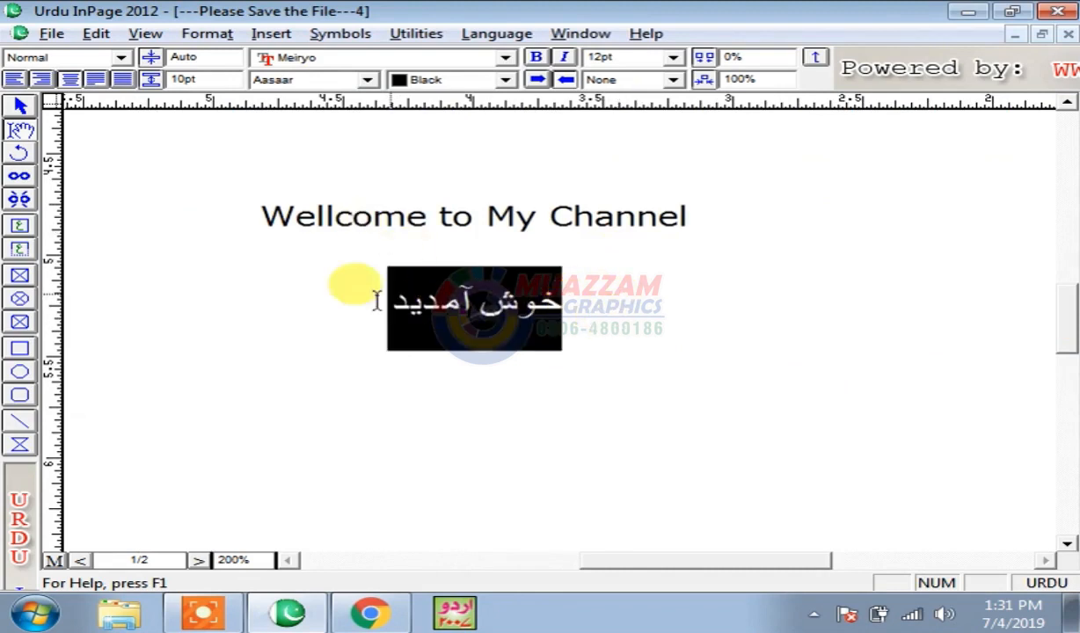
left_click(351, 296)
key("Tab")
type("میرے چینل پر آپ سب کو")
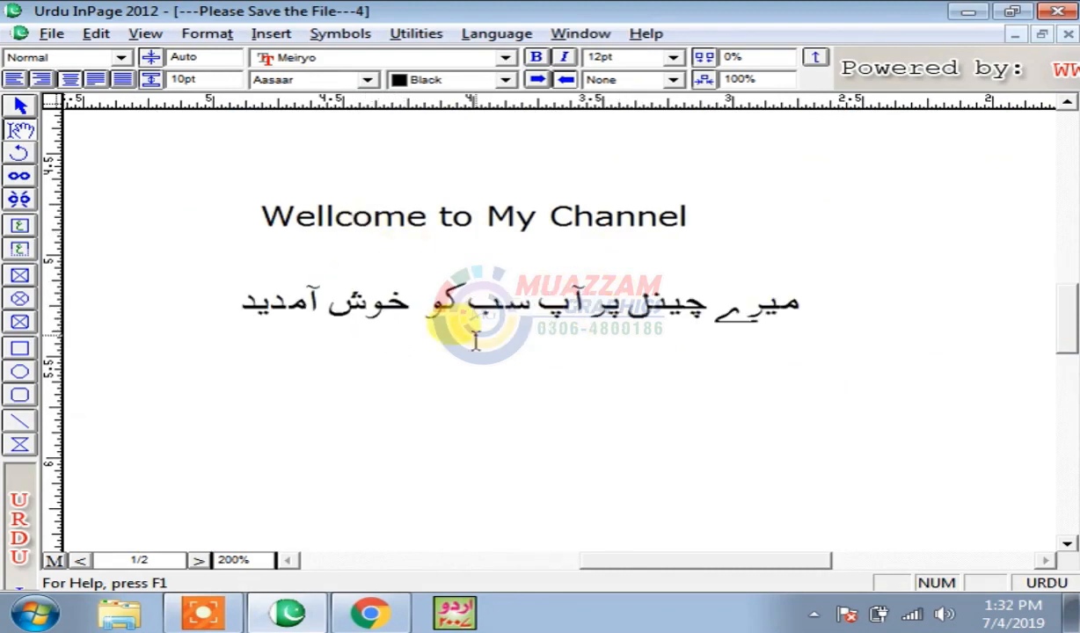
- Apply the Batool font to the newly typed Urdu phrase
left_click_drag(441, 318, 832, 304)
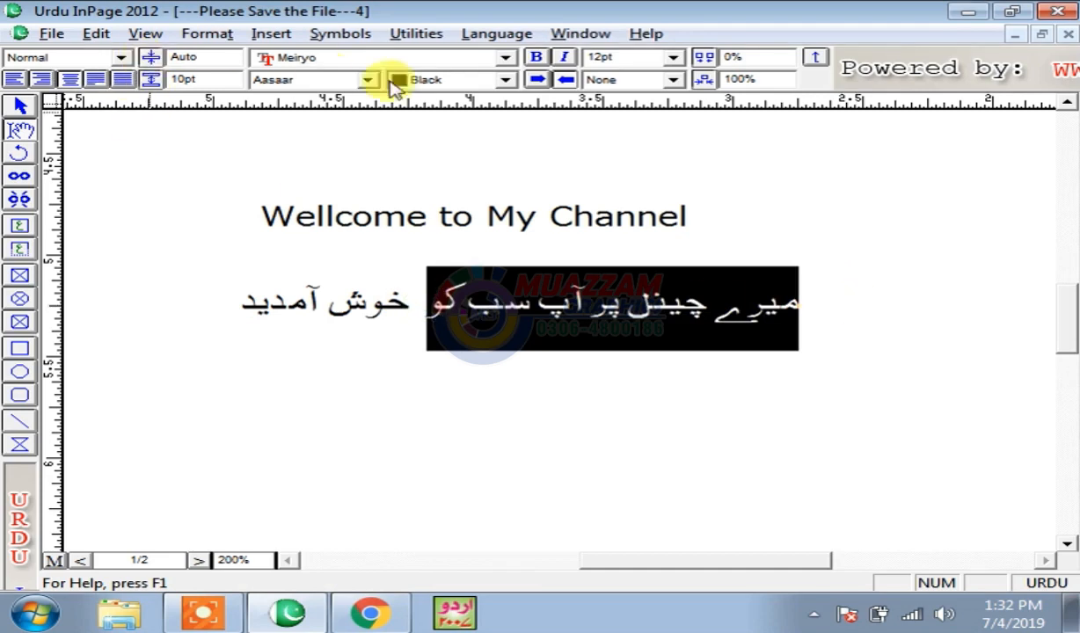
left_click(622, 332)
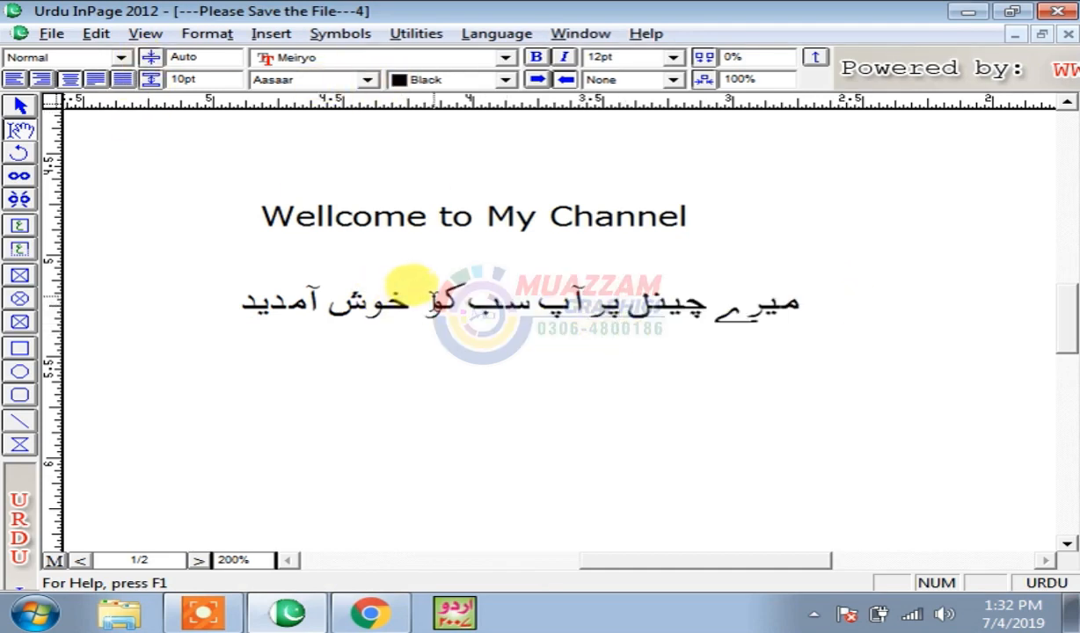
left_click_drag(426, 297, 799, 300)
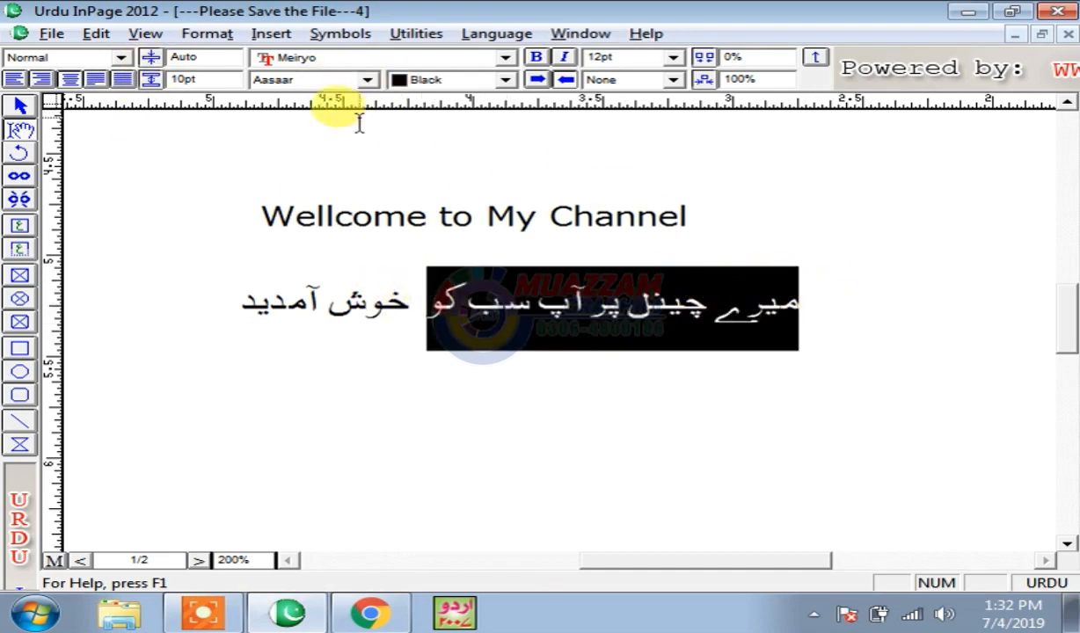
left_click(314, 81)
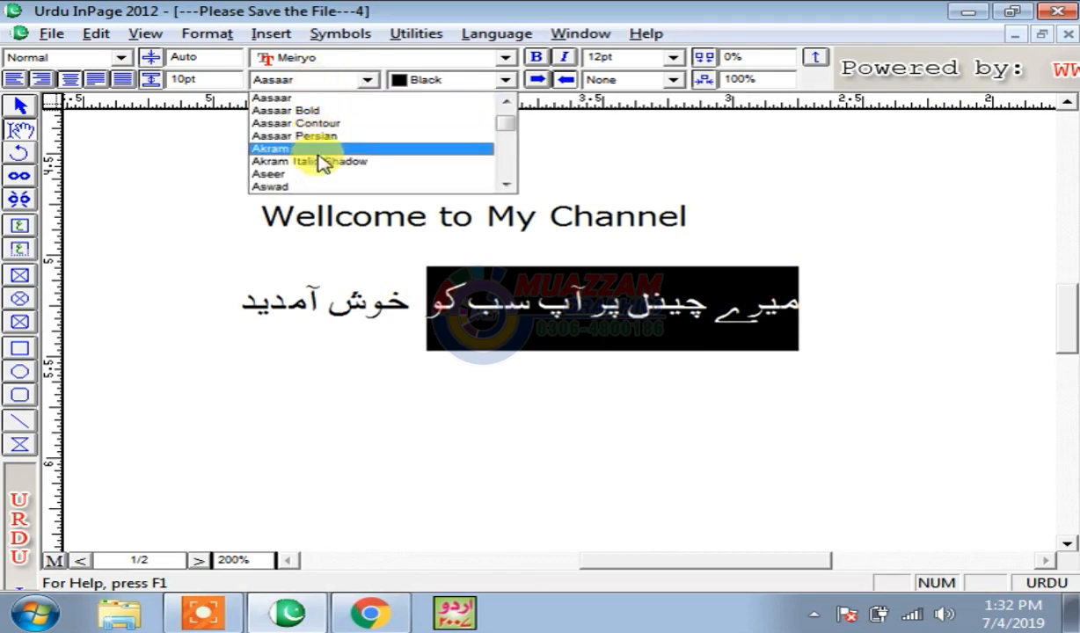
scroll(313, 169, "down", 1)
left_click(290, 187)
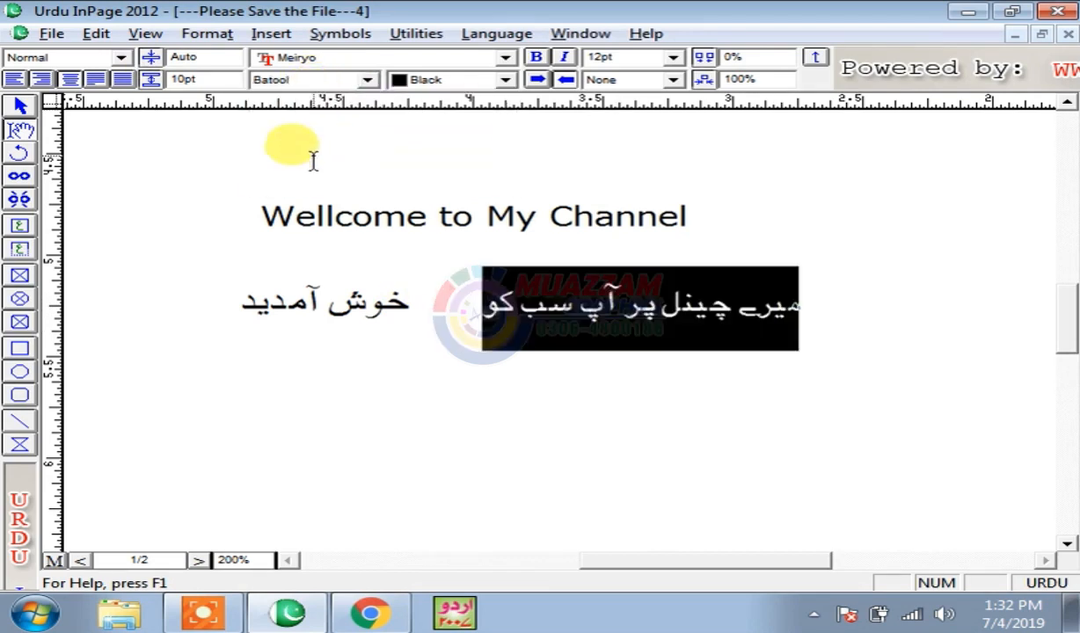
- Change the Urdu phrase's font to Bombay Black
left_click(602, 325)
left_click_drag(440, 298, 824, 302)
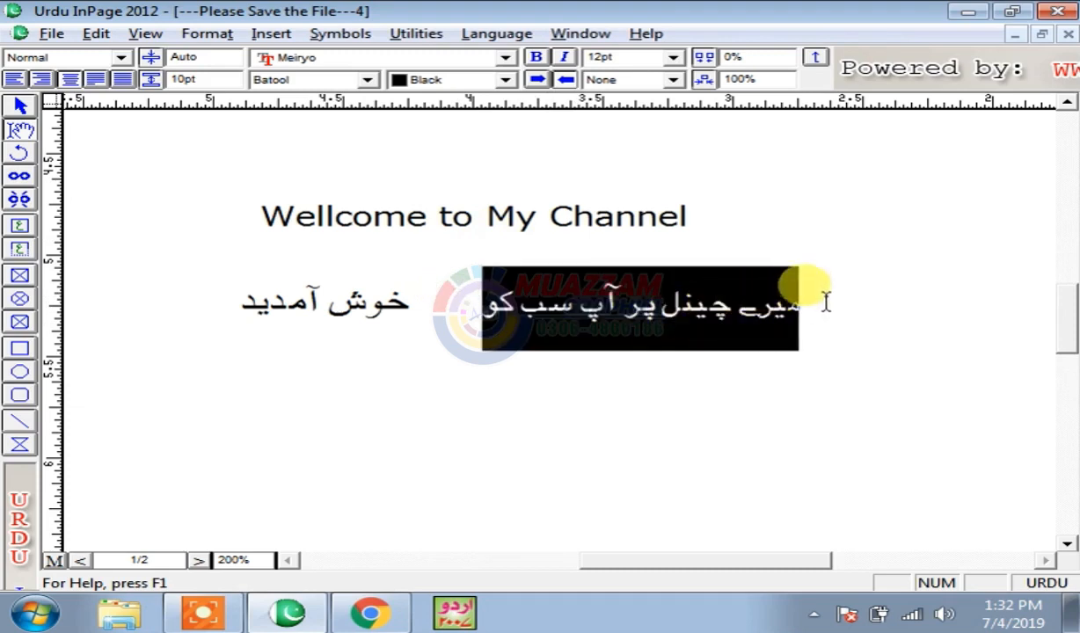
left_click(291, 80)
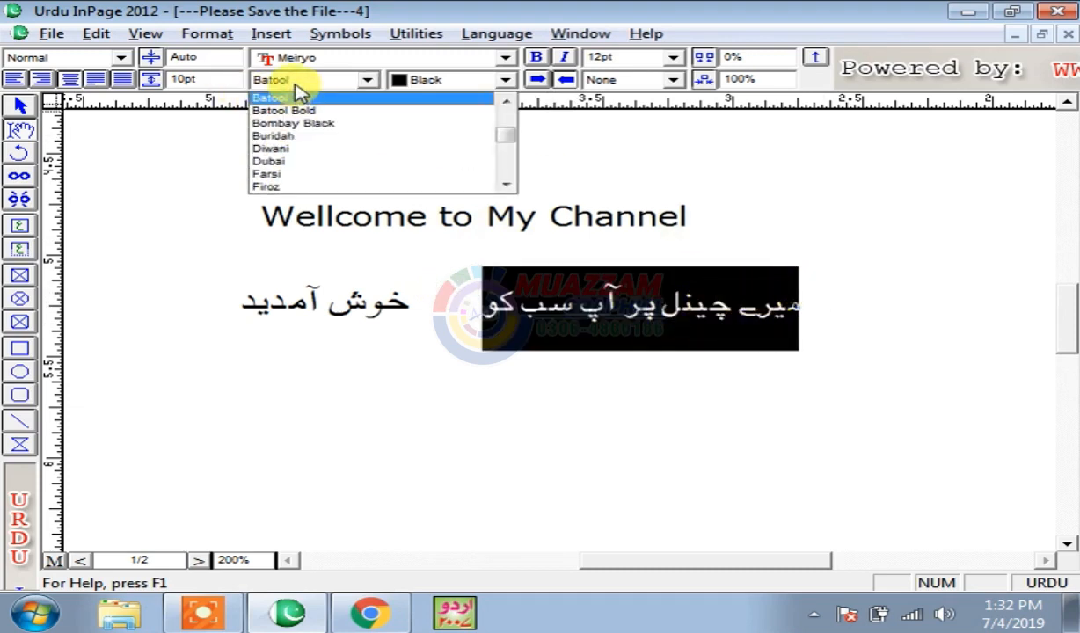
left_click(295, 85)
left_click(289, 80)
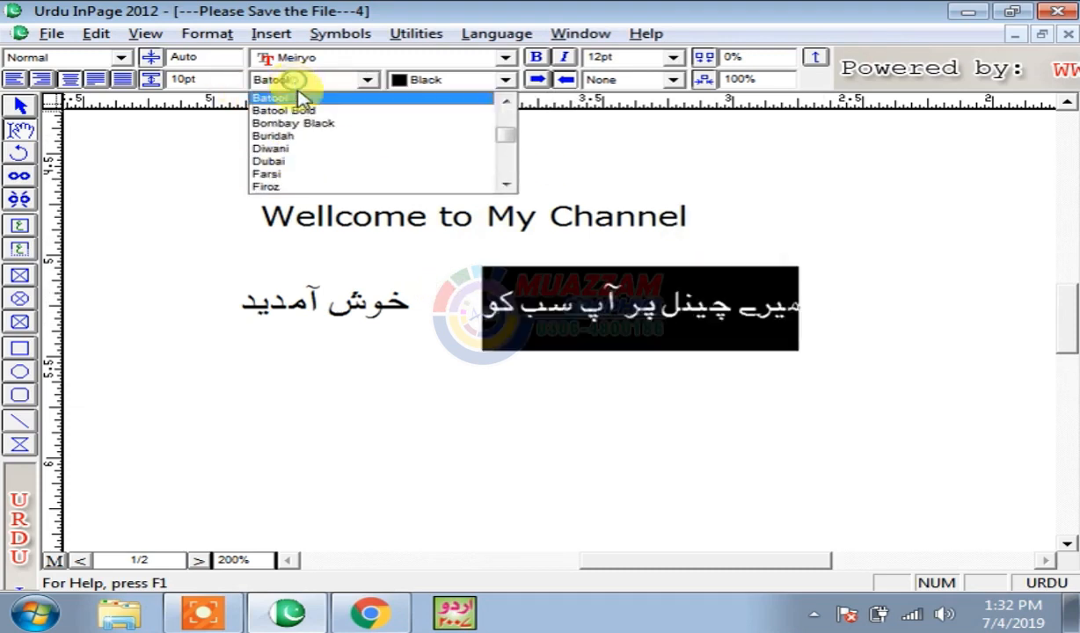
left_click(319, 130)
left_click(695, 351)
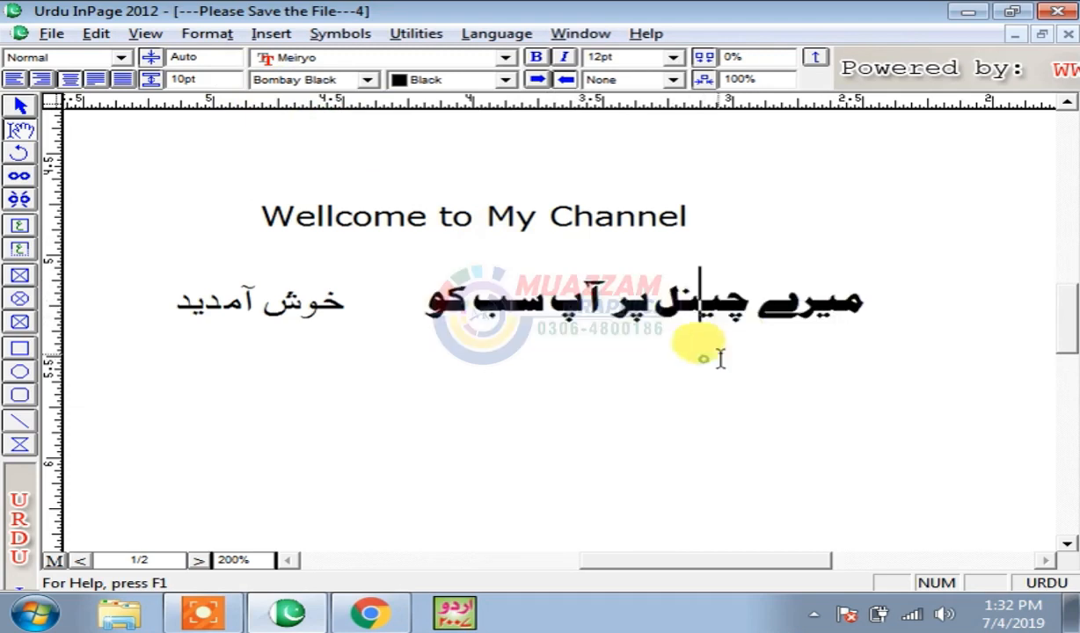
- Set the English 'Wellcome to My Channel' heading in Microsoft Himalaya
left_click(365, 220)
left_click_drag(257, 211, 720, 211)
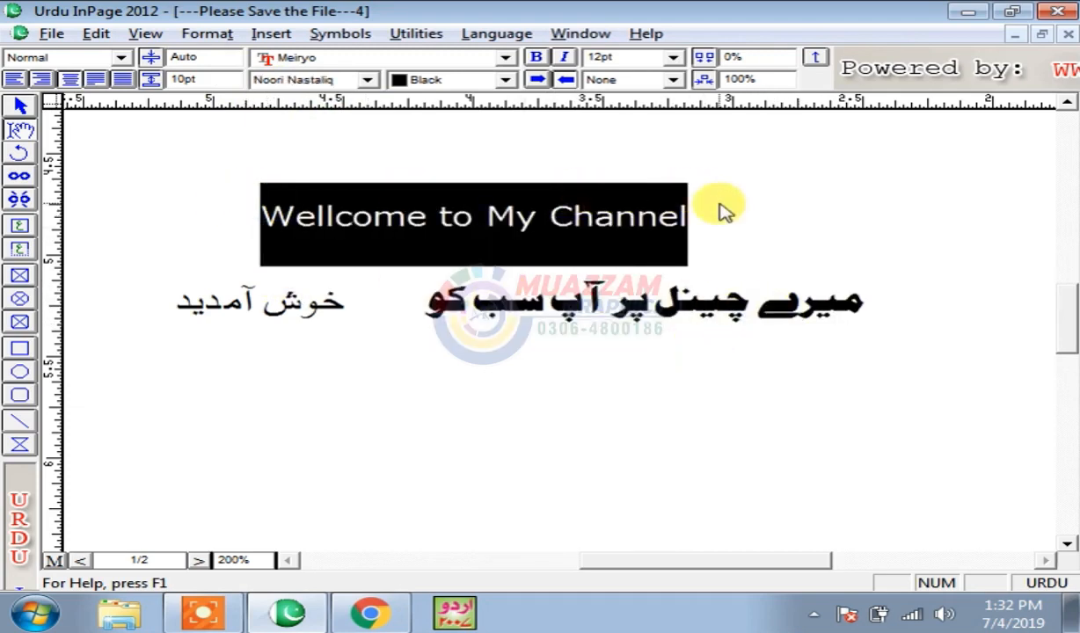
left_click(404, 58)
left_click(379, 111)
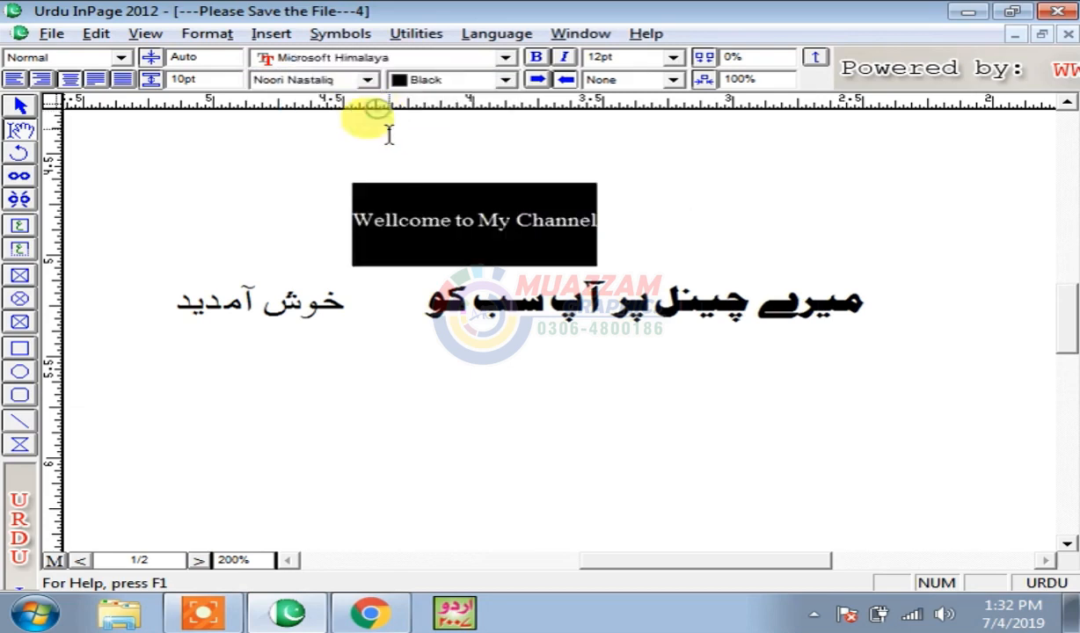
- Browse the Urdu font and text colour lists, then select the line میرے چینل پر آپ سب کو
left_click(590, 303)
left_click_drag(442, 308, 701, 312)
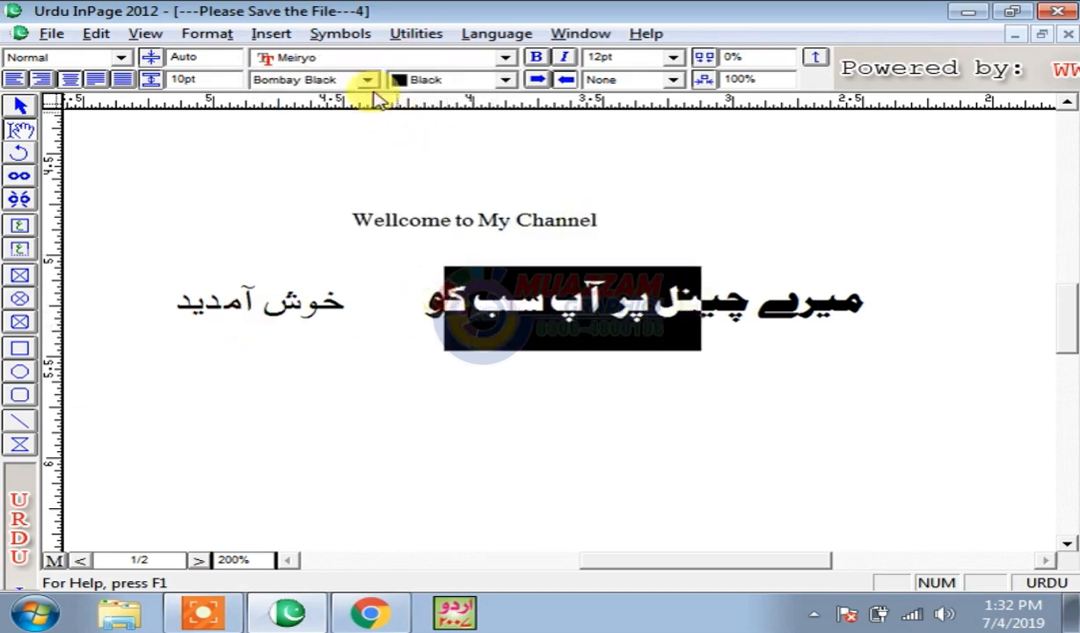
left_click(370, 85)
left_click(703, 420)
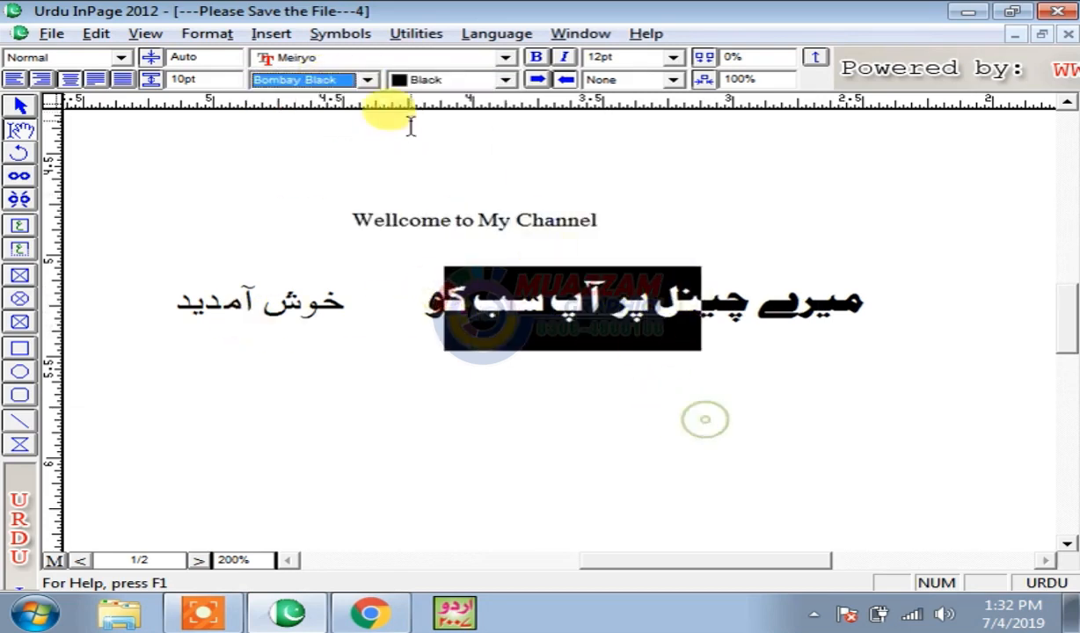
left_click(429, 154)
left_click(442, 81)
left_click(797, 373)
left_click_drag(852, 317, 438, 206)
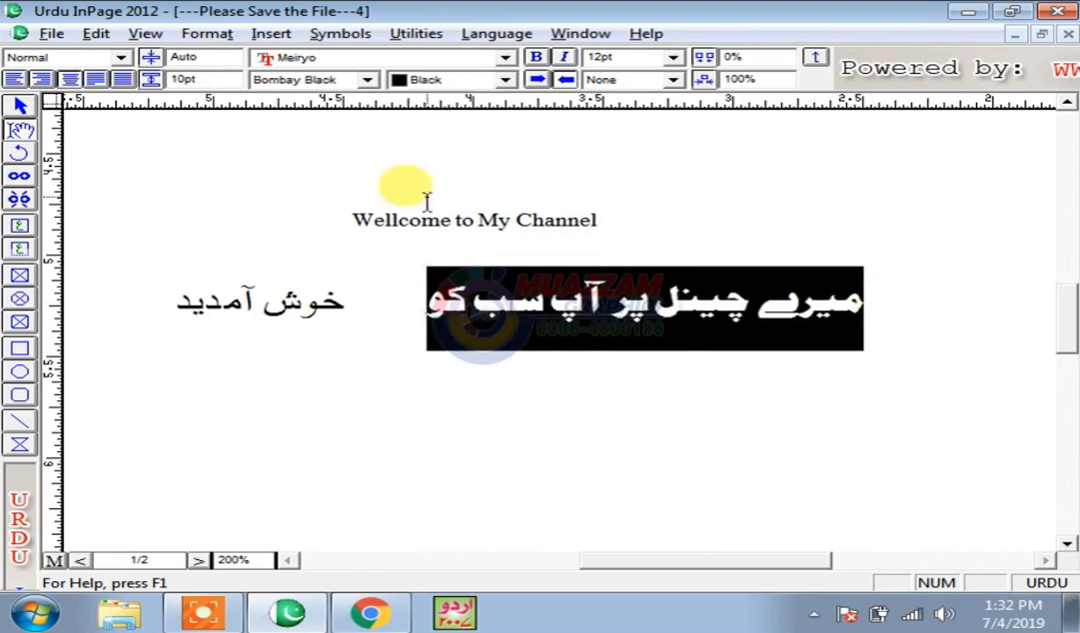
- Colour the Urdu line red, then change it to blue
left_click(449, 84)
left_click(442, 135)
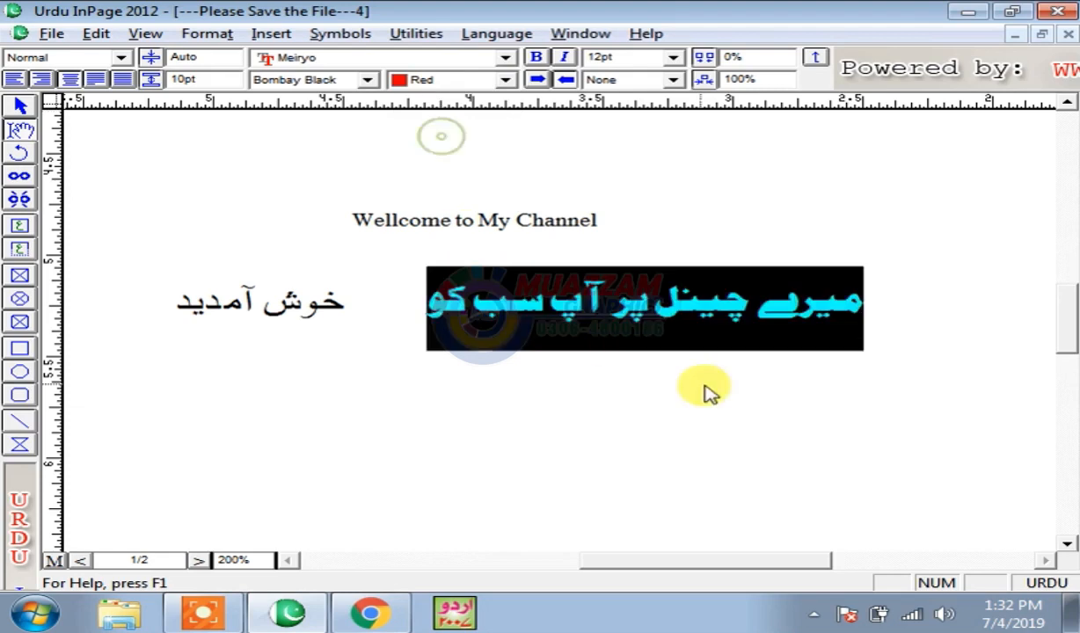
left_click(703, 387)
left_click_drag(871, 302, 410, 282)
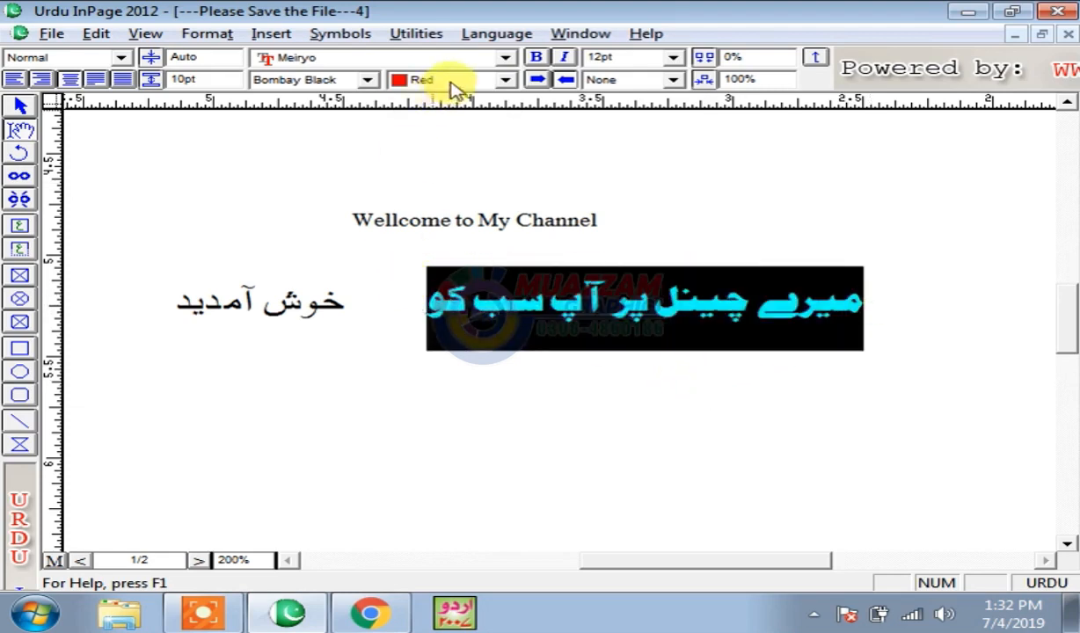
left_click(451, 81)
left_click(440, 169)
left_click(551, 308)
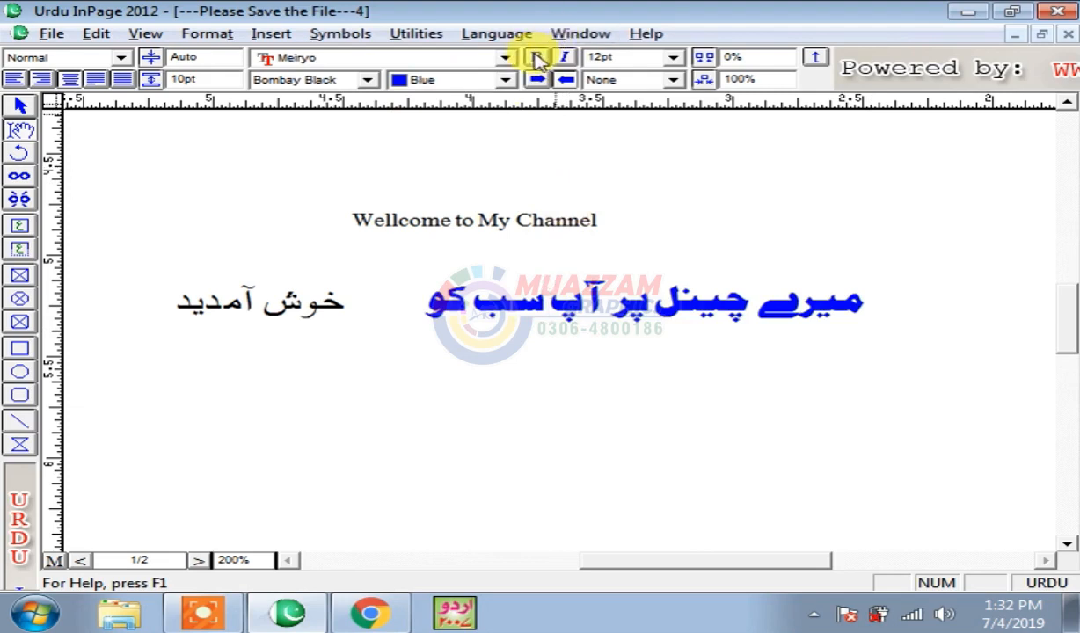
- Toggle bold on خوش آمدید and back off
left_click_drag(345, 301, 176, 301)
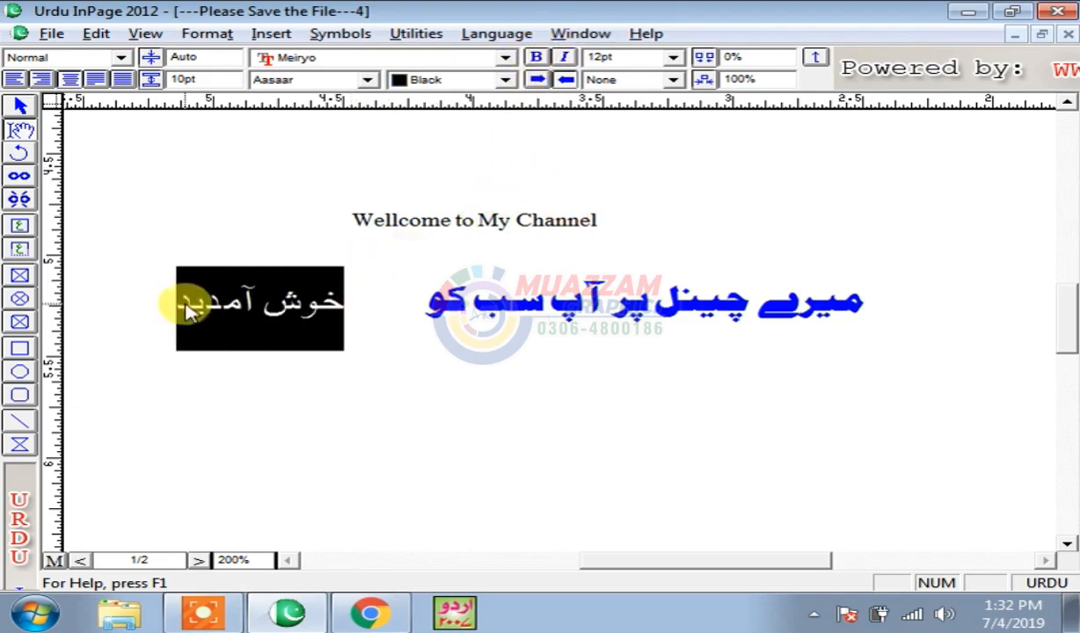
left_click(538, 56)
left_click(538, 59)
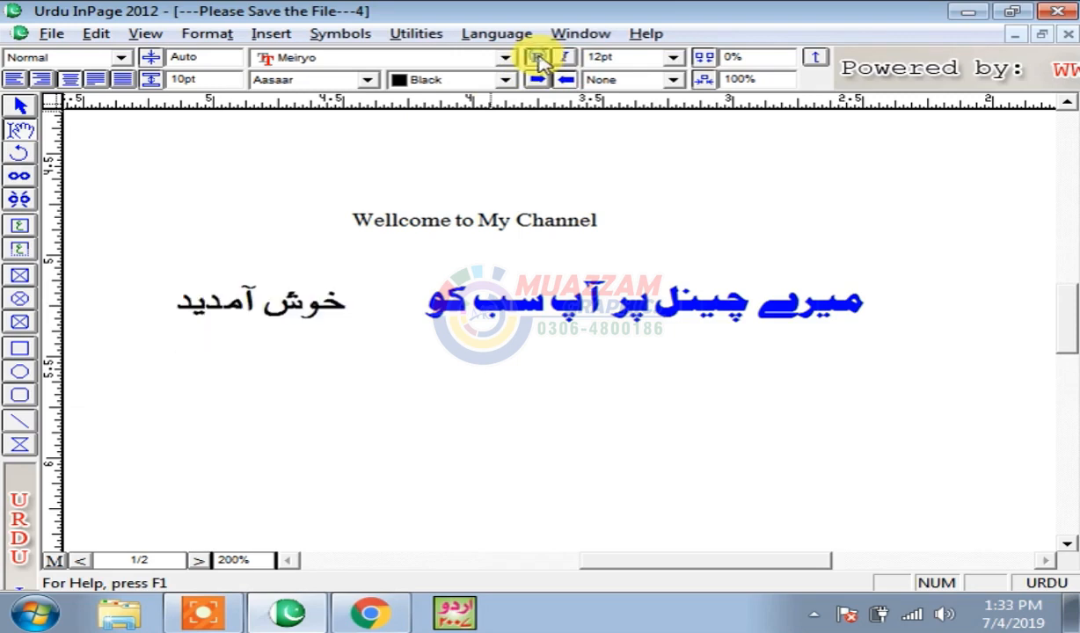
- Zoom to 100% on the Urdu paragraph and try selecting all its text
key("ctrl+5")
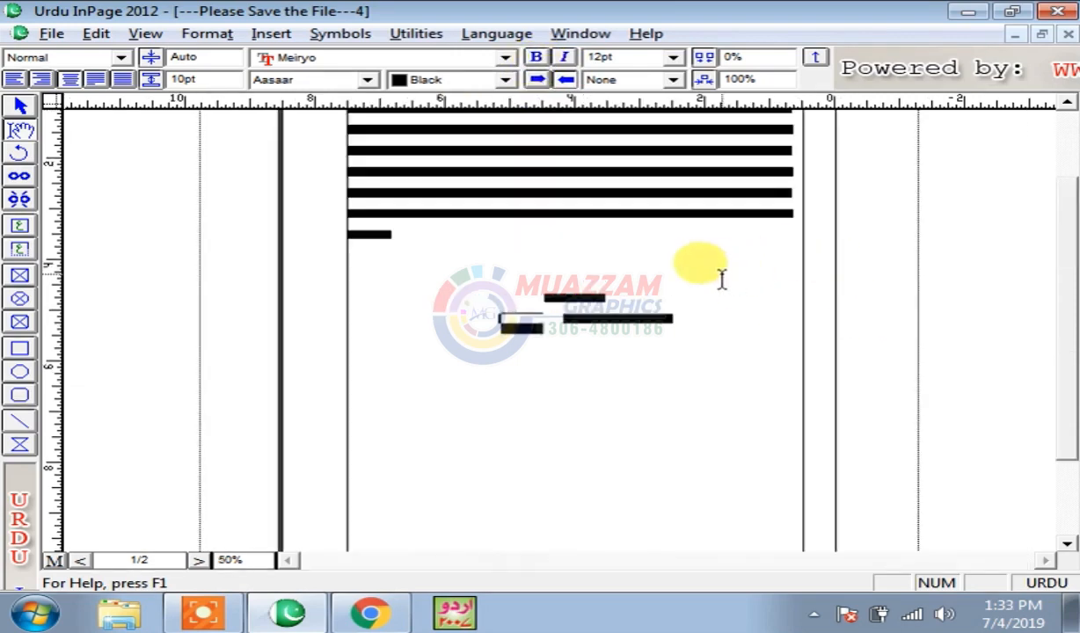
key("ctrl+1")
scroll(777, 284, "up", 3)
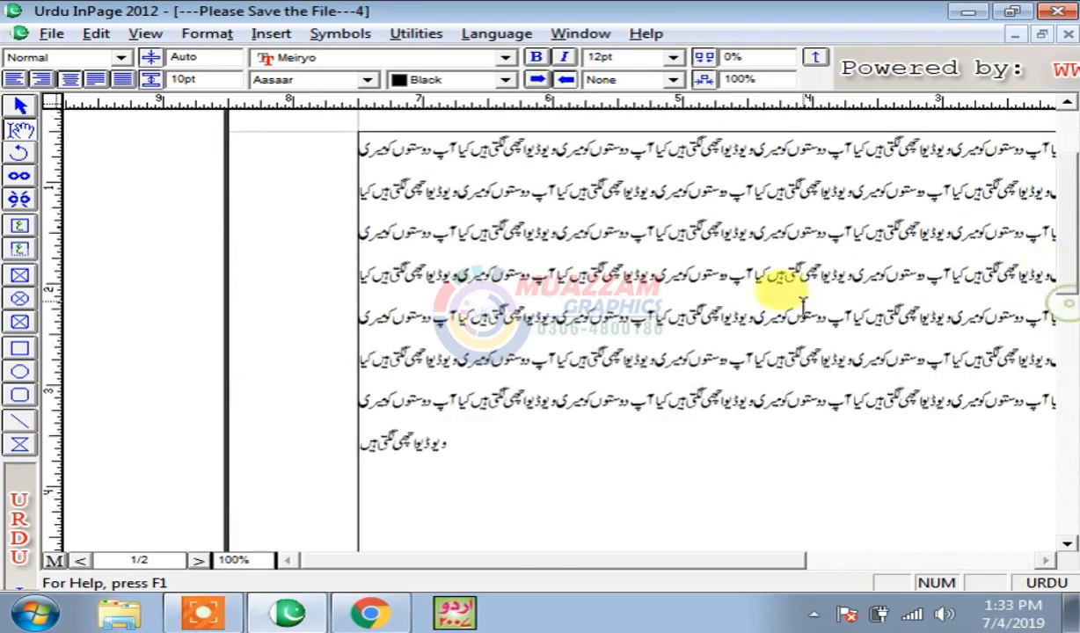
left_click_drag(518, 429, 759, 132)
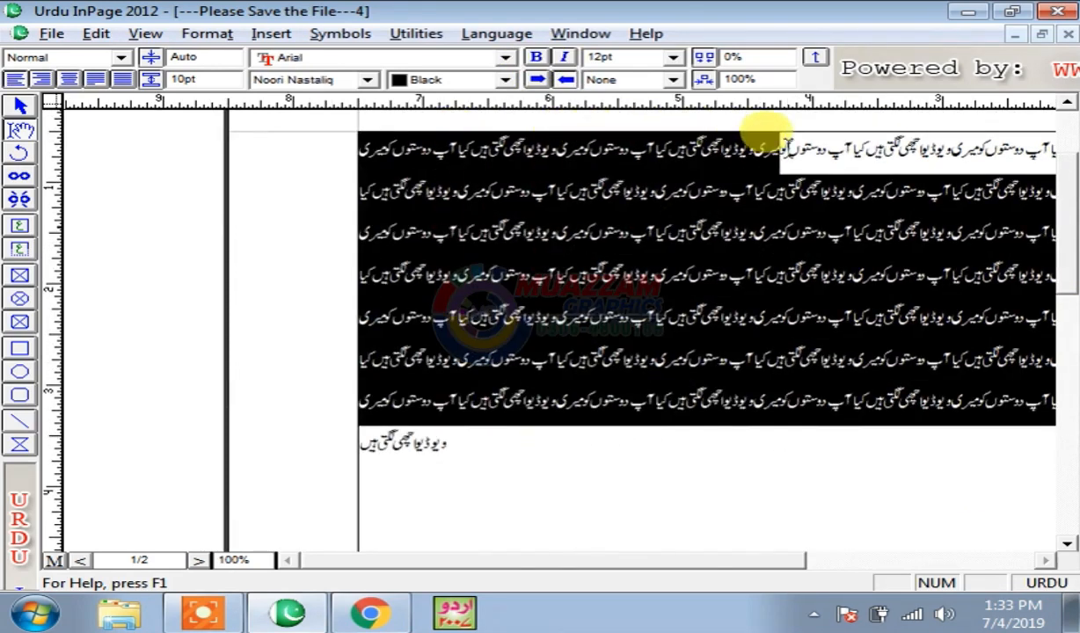
left_click(657, 451)
key("ctrl+a")
left_click(673, 488)
- Make lines 2 to 5 of the paragraph bold and view them at 200%
left_click_drag(814, 317, 721, 191)
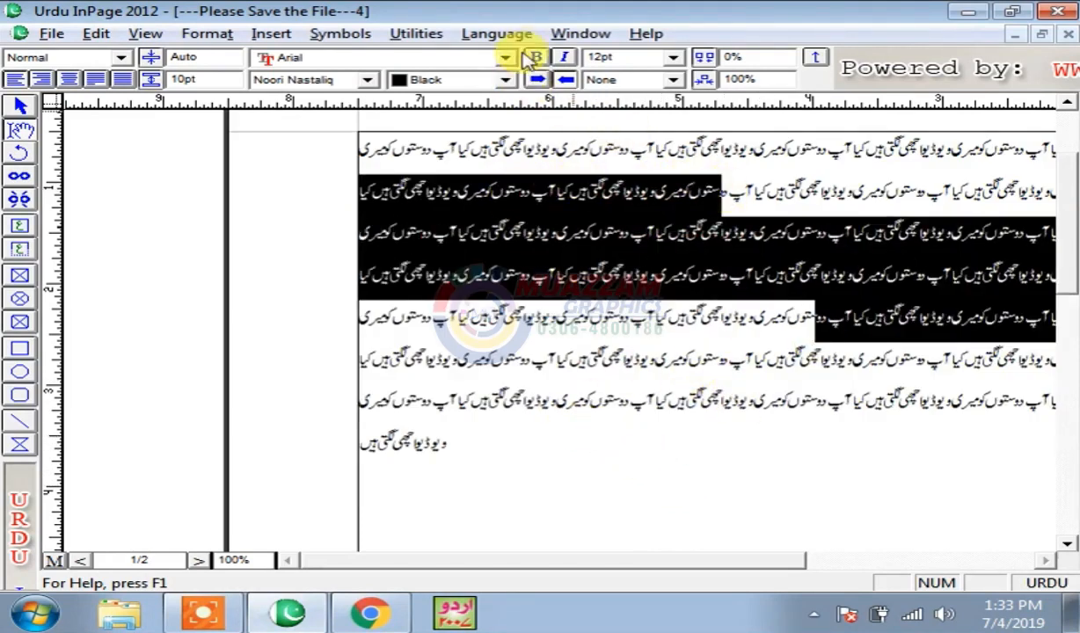
key("ctrl+b")
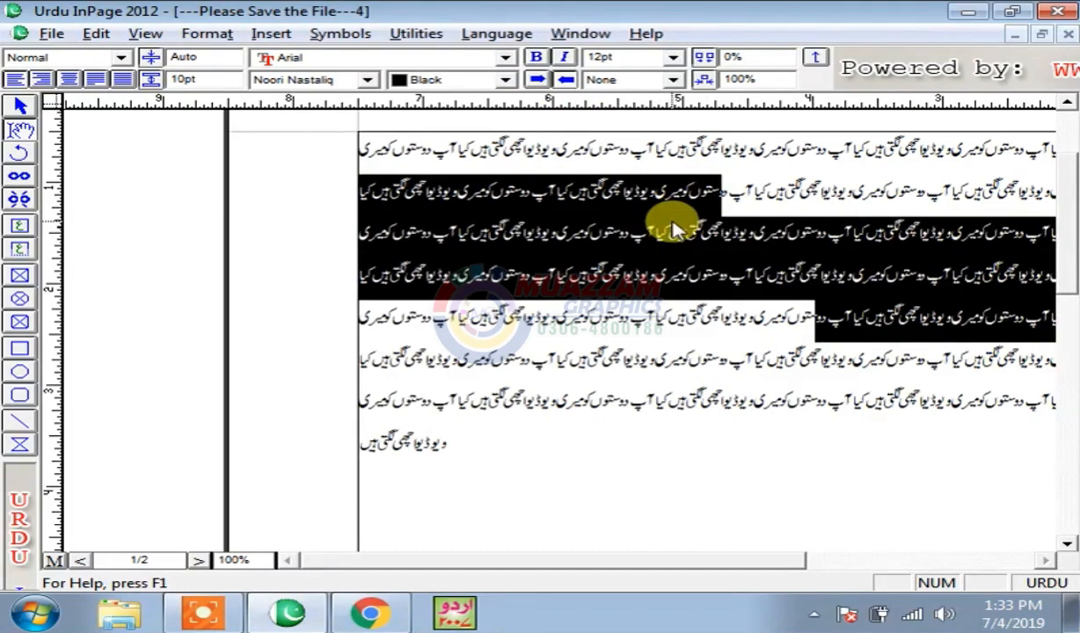
left_click(536, 58)
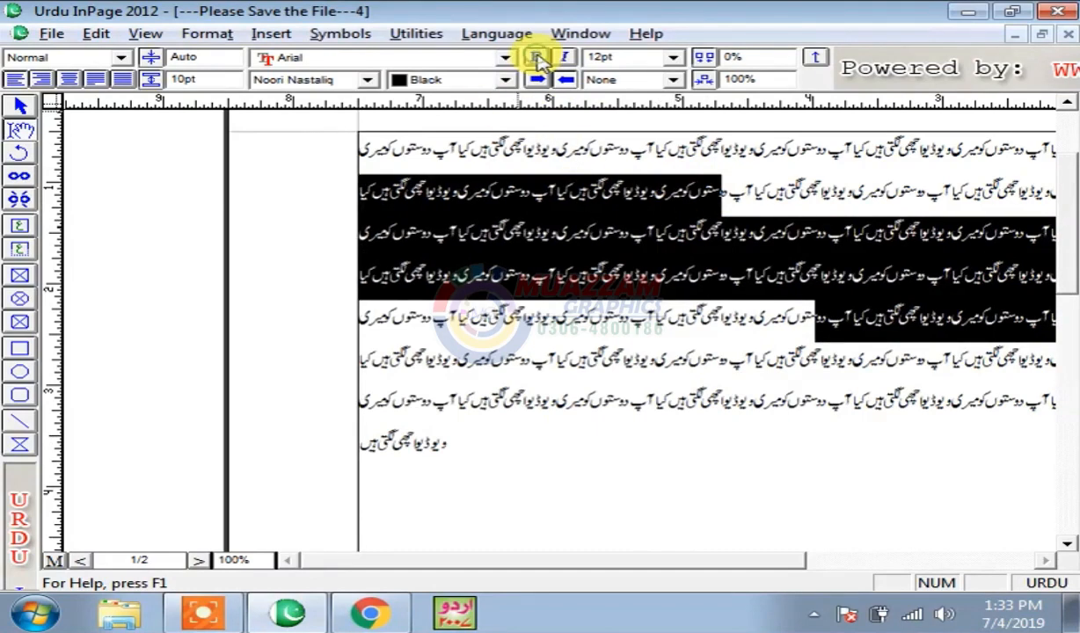
left_click(536, 58)
key("ctrl+2")
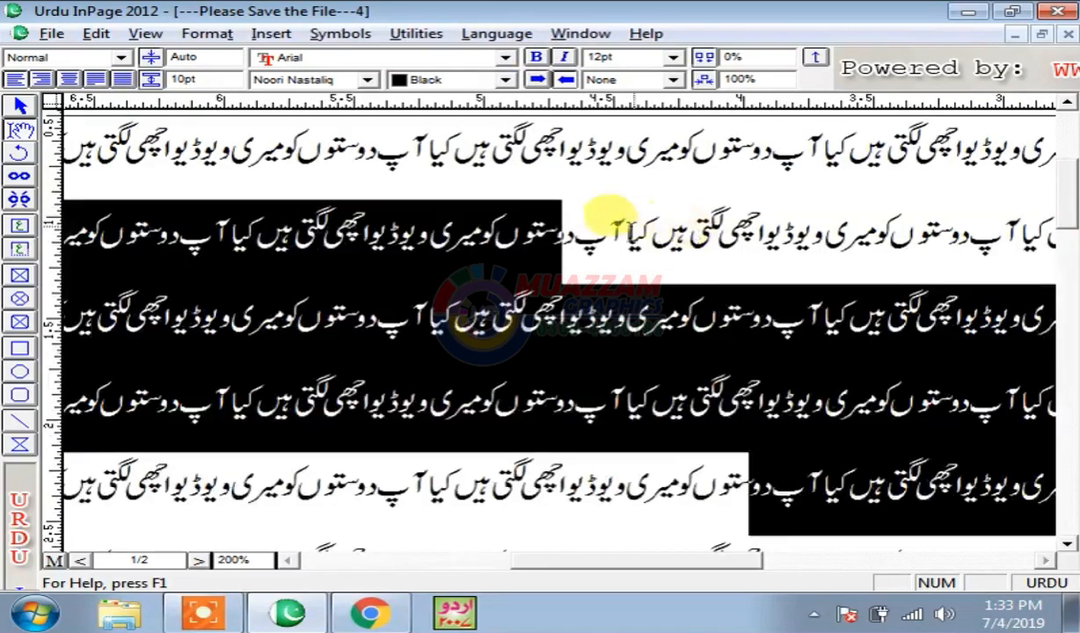
left_click(536, 58)
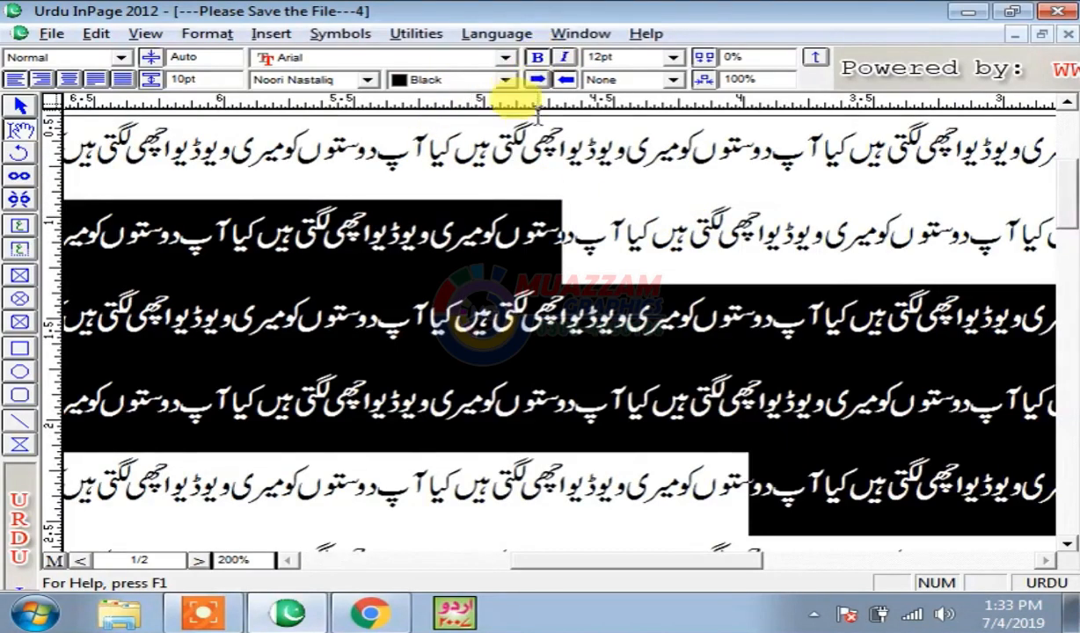
left_click(626, 229)
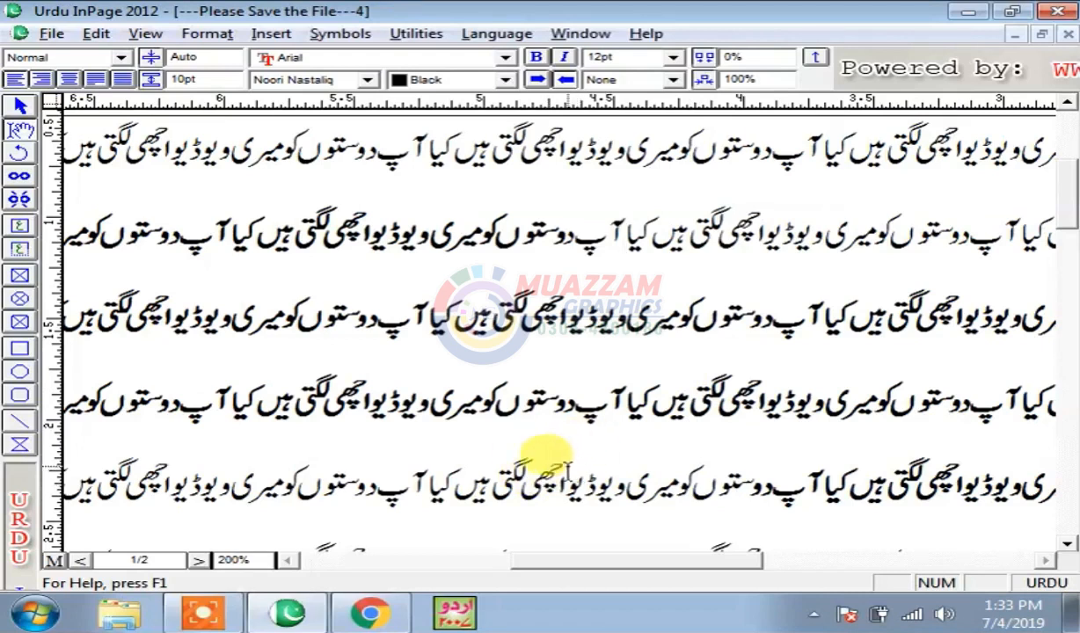
- Apply italics to part of line 4, remove them again, and zoom back to 100%
left_click_drag(647, 484, 351, 477)
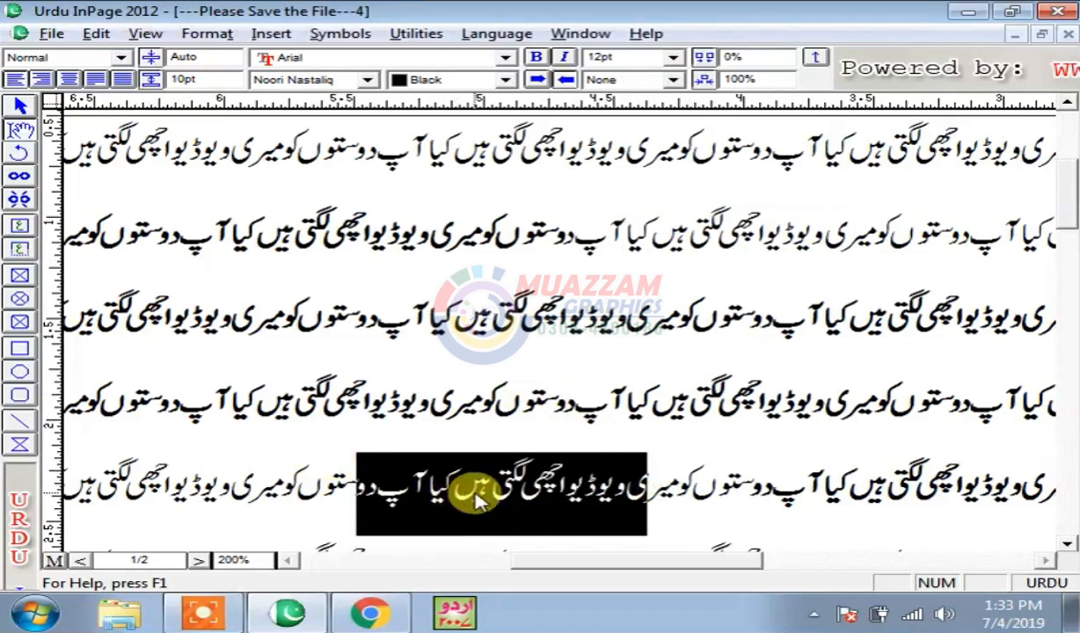
scroll(479, 440, "down", 2)
left_click(543, 397)
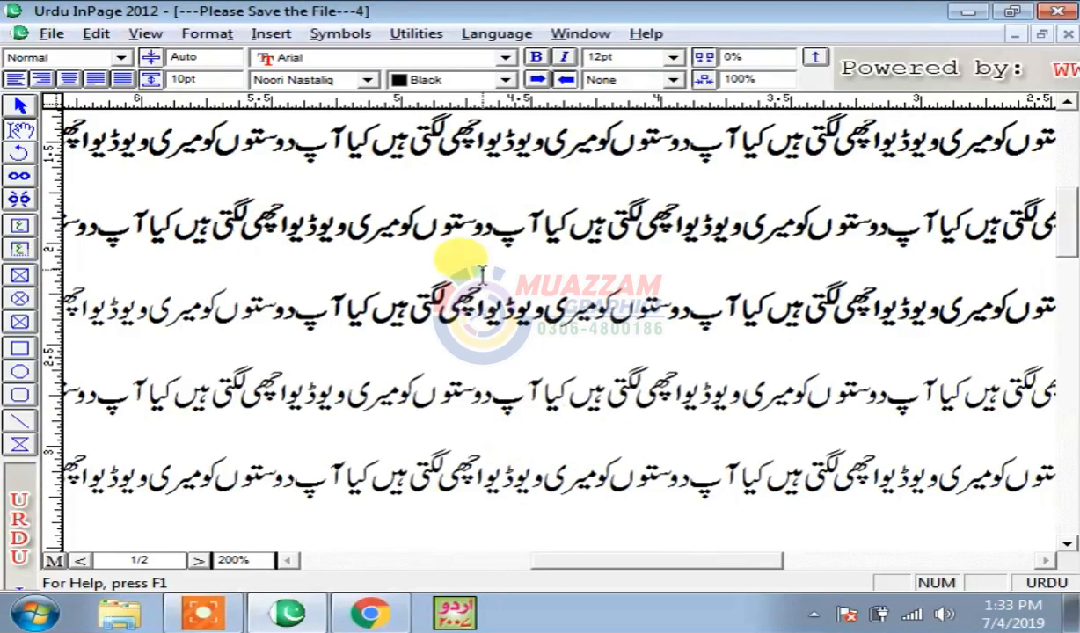
left_click_drag(562, 482, 352, 471)
scroll(423, 480, "down", 3)
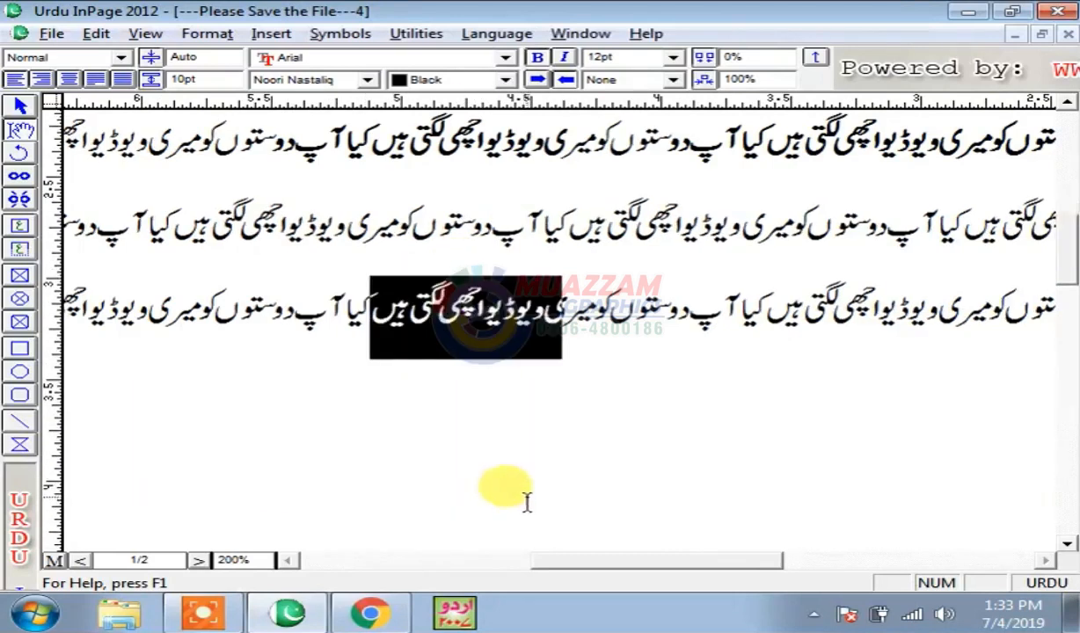
left_click(570, 260)
scroll(1071, 277, "up", 3)
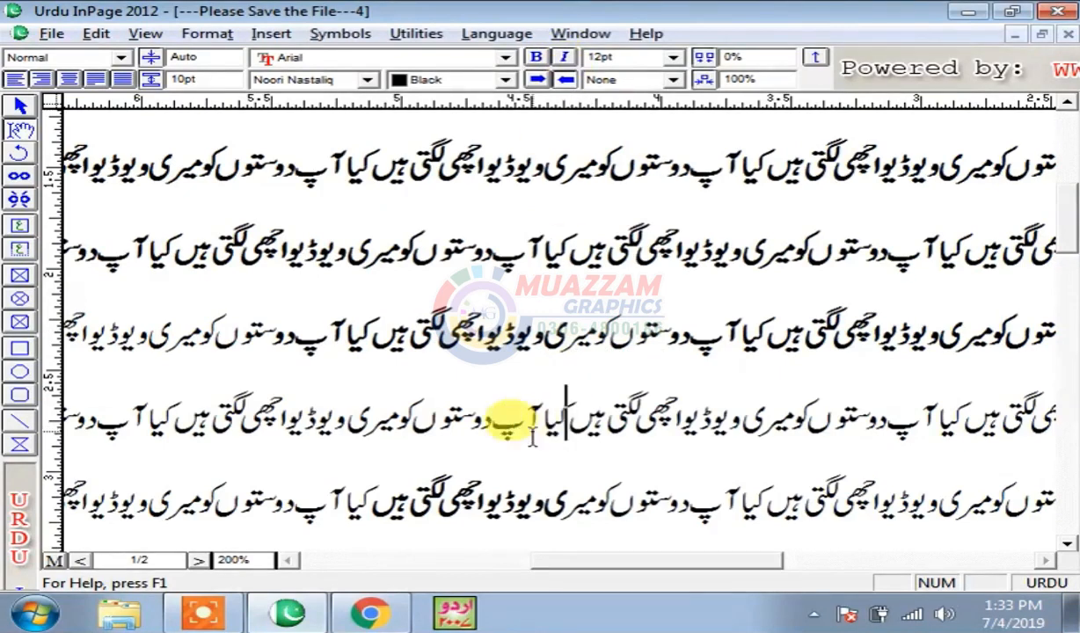
left_click_drag(286, 411, 591, 401)
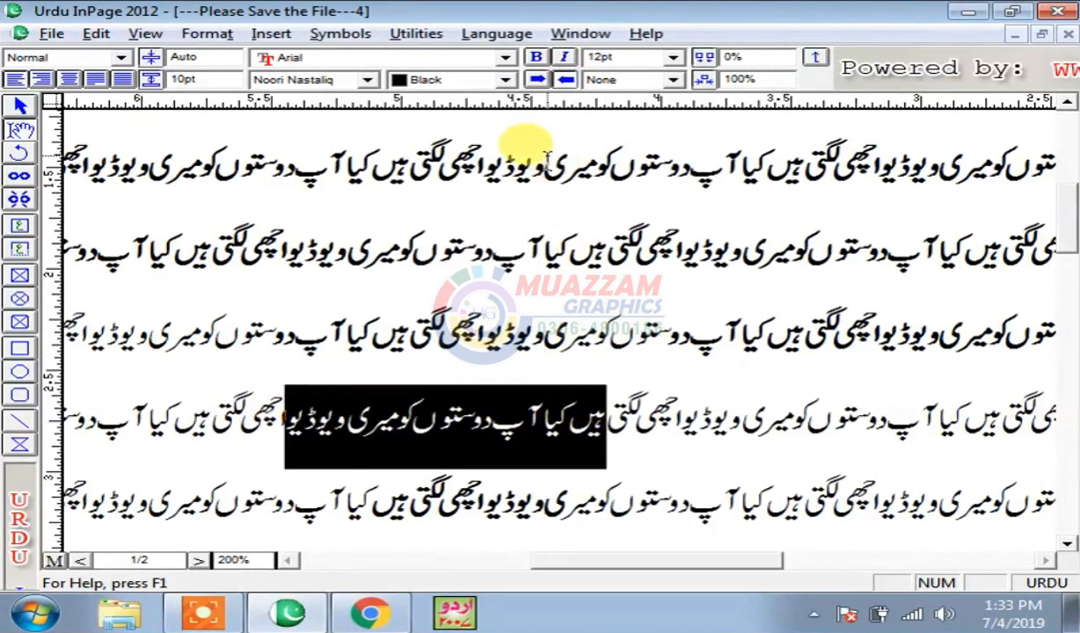
left_click(567, 59)
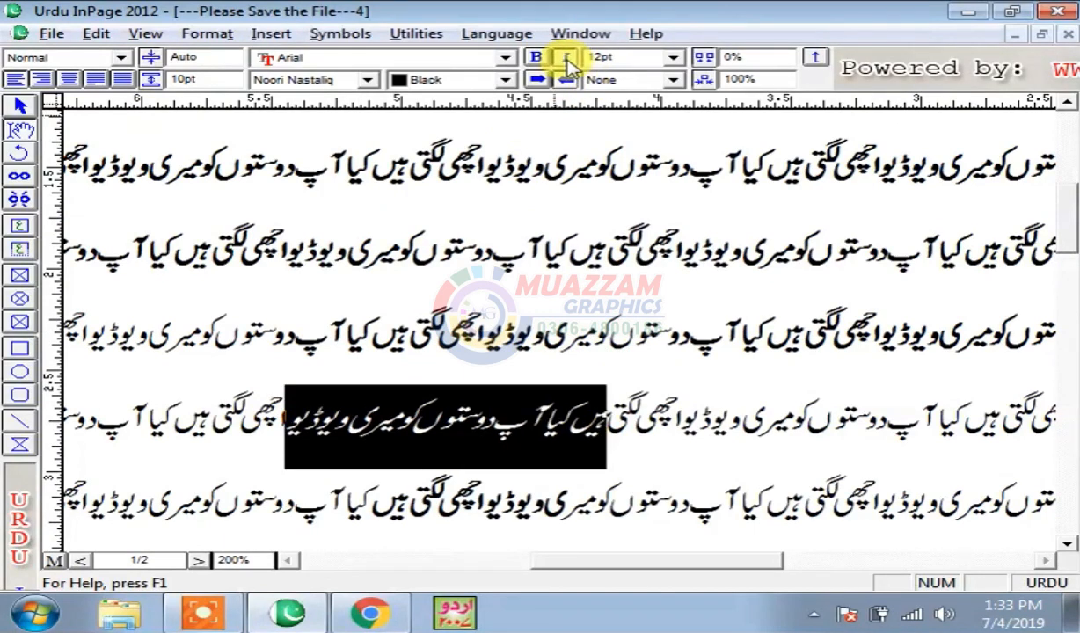
left_click(567, 59)
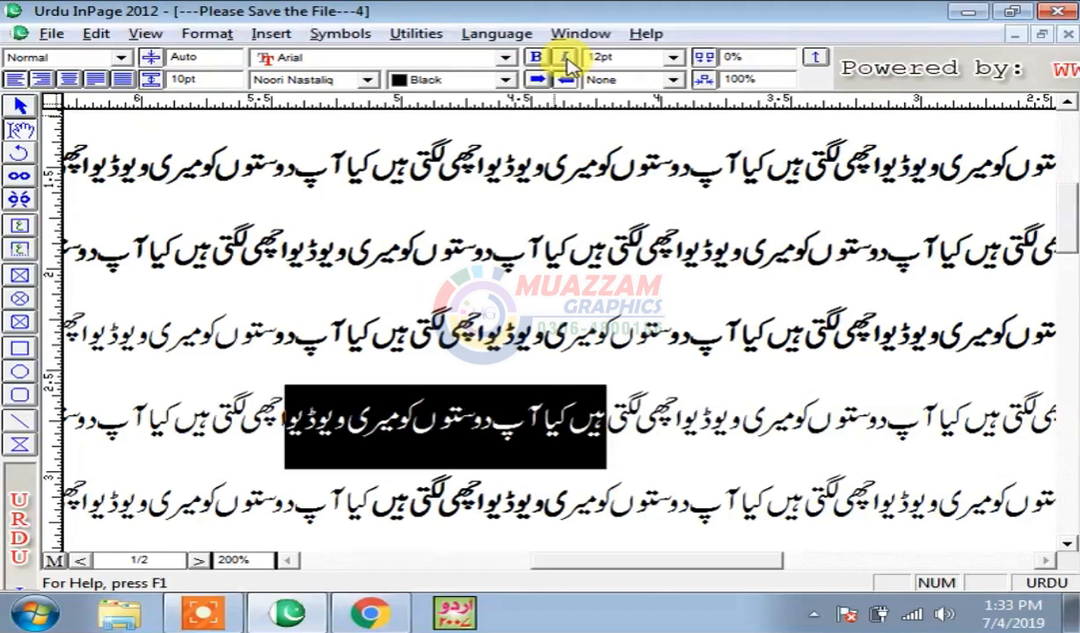
key("ctrl+1")
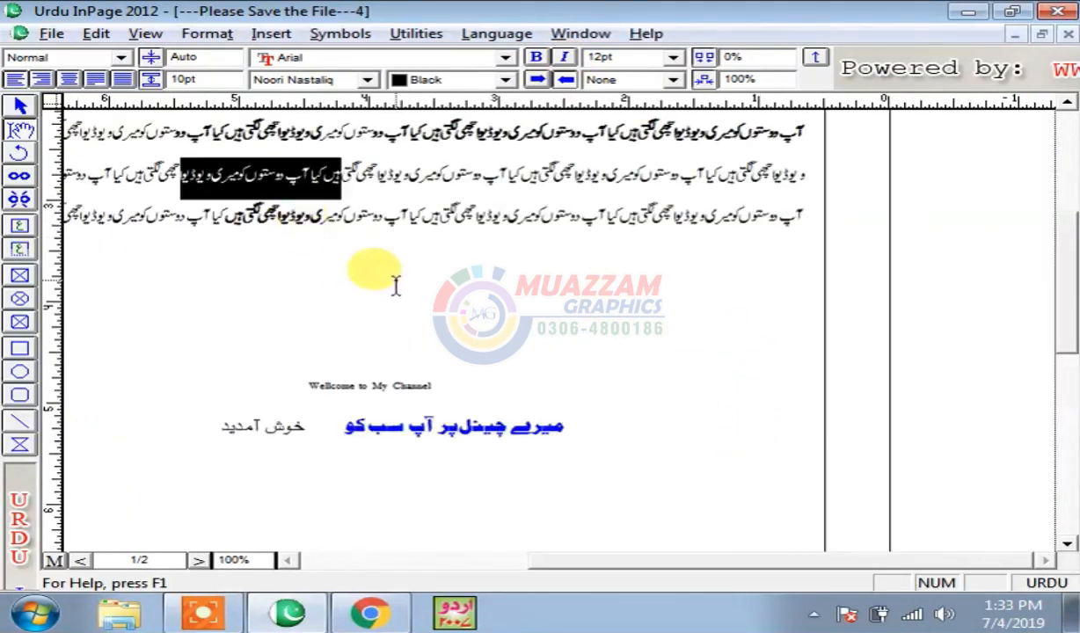
- Insert blank lines in the paragraph to push the following text down
left_click(431, 267)
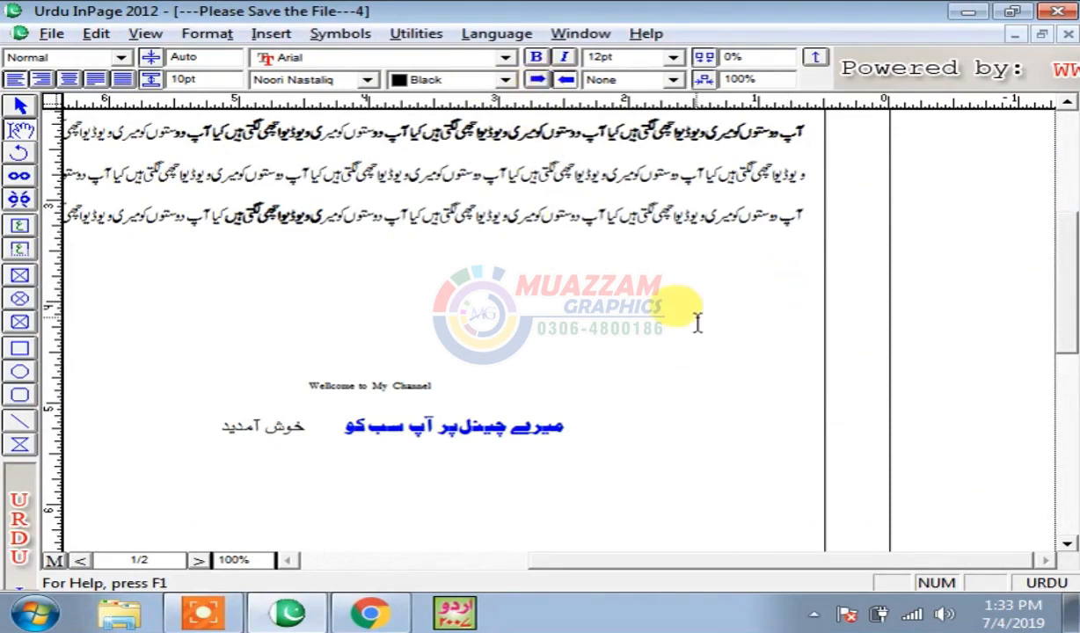
left_click(307, 216)
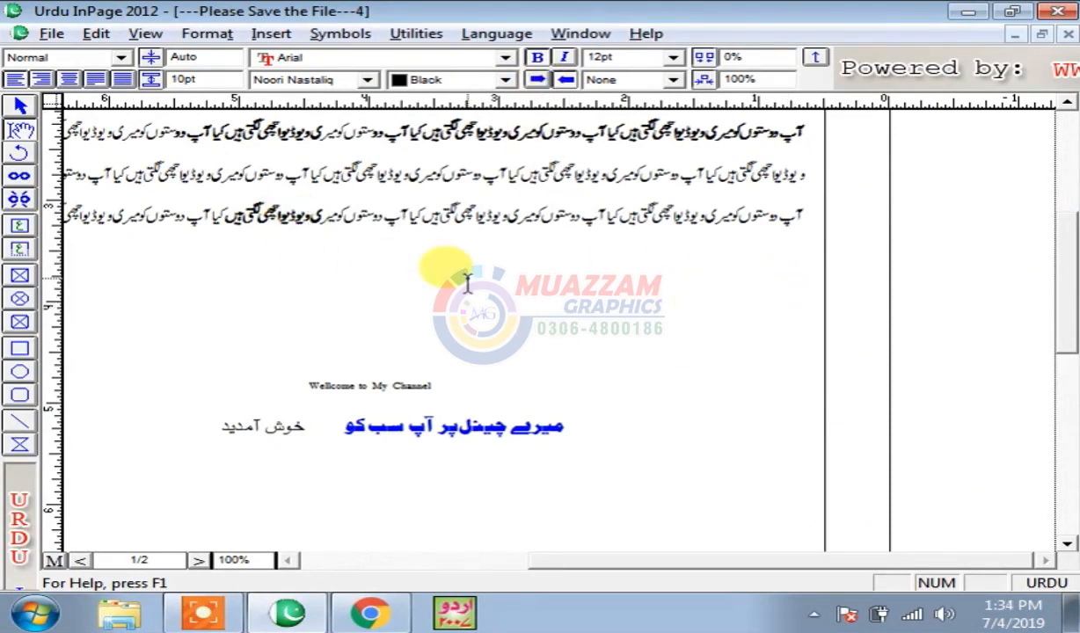
left_click(468, 284)
key("Return")
key("Return")
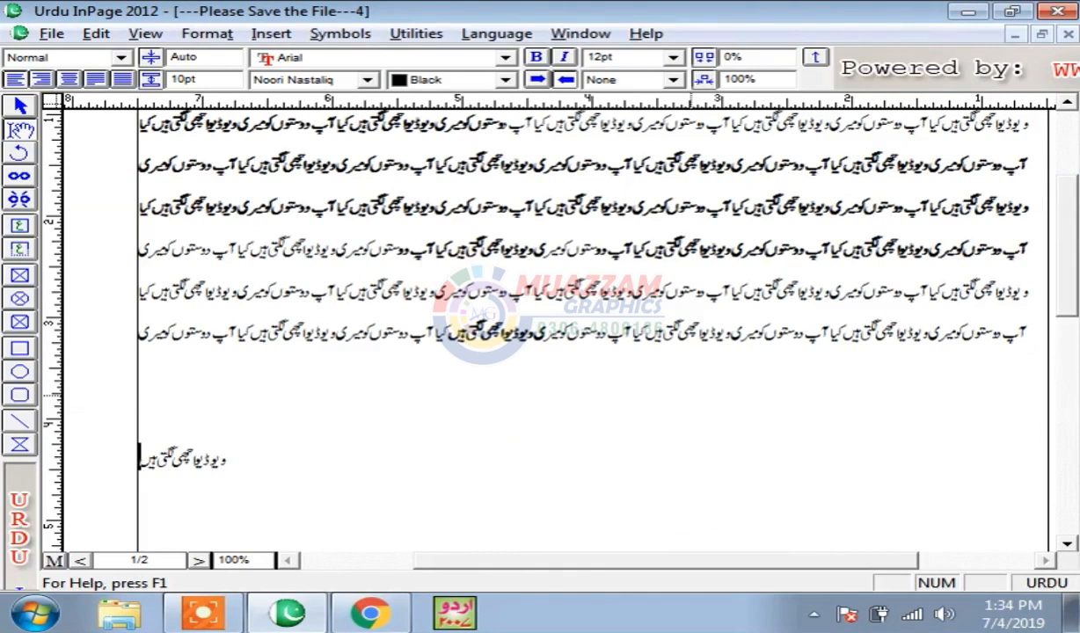
scroll(441, 270, "down", 3)
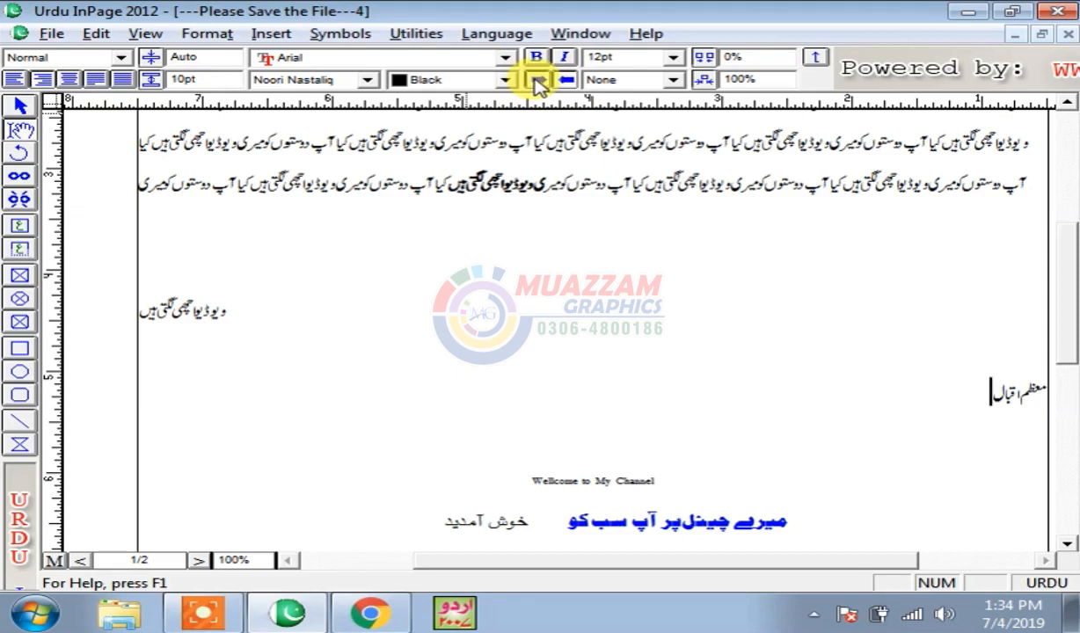
- Right-align the author name line and select it
left_click(400, 143)
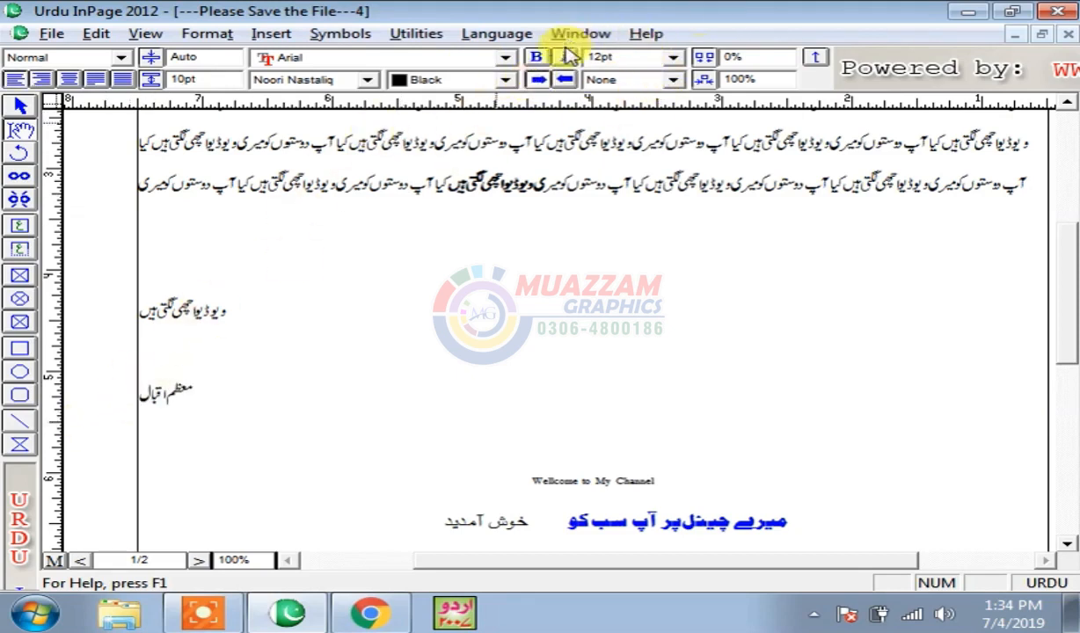
left_click(563, 79)
left_click(639, 58)
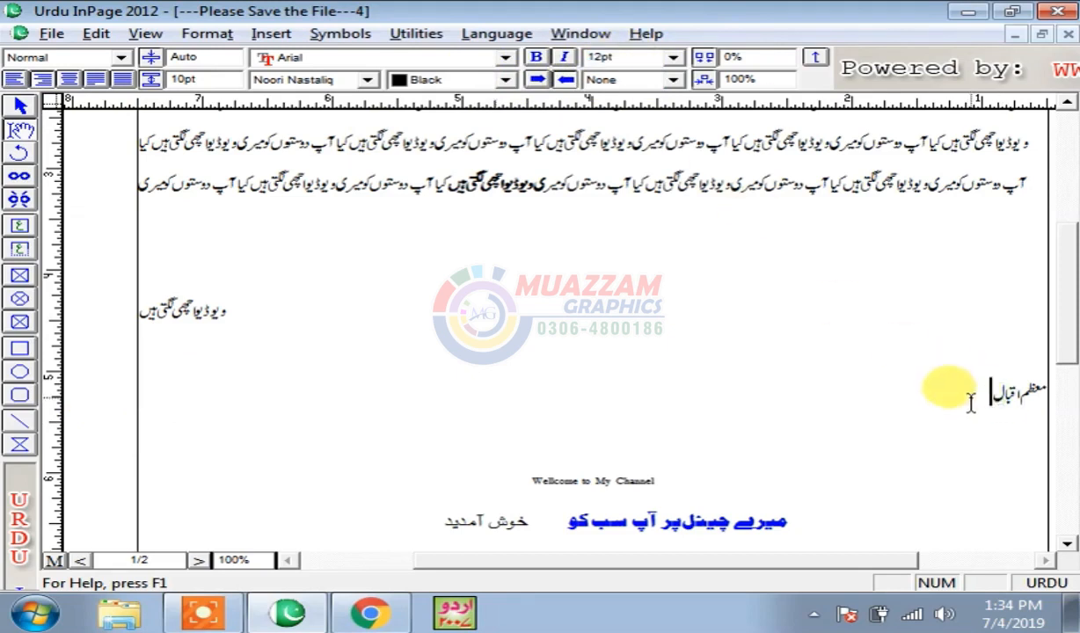
left_click_drag(970, 403, 1068, 405)
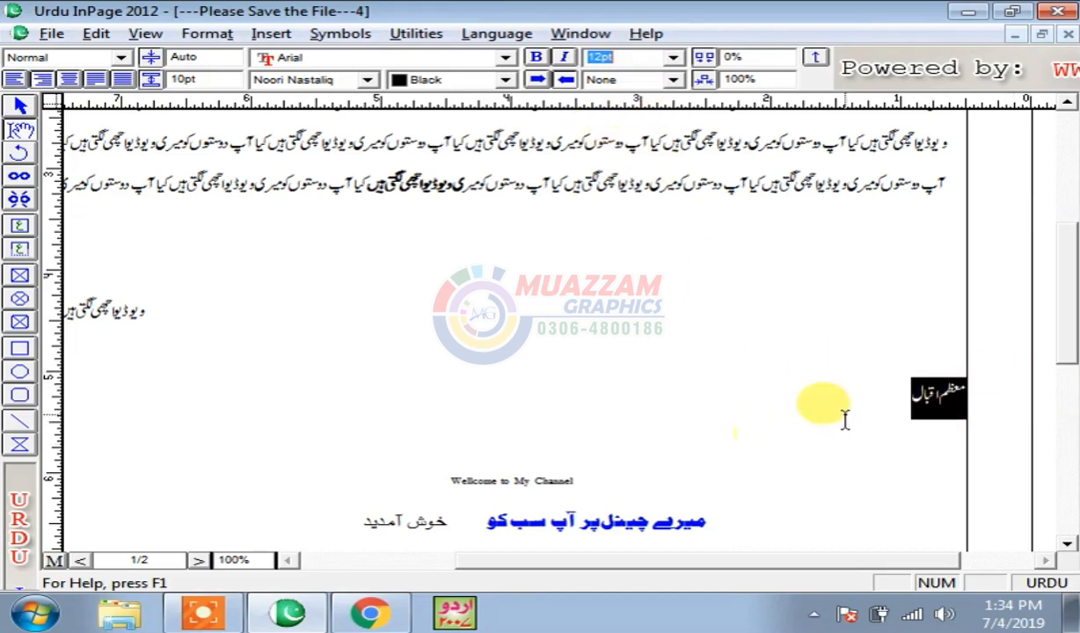
- Try Batool and Batool Bold on the name, then settle on Bombay Black
left_click(313, 80)
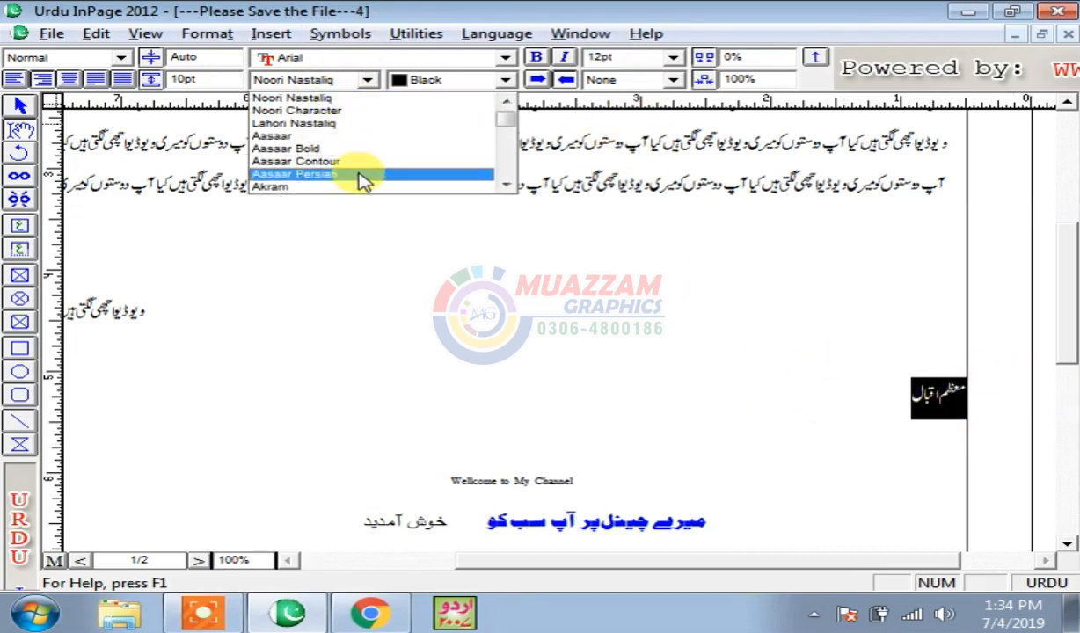
scroll(363, 180, "down", 2)
left_click(352, 150)
left_click(313, 80)
left_click(321, 111)
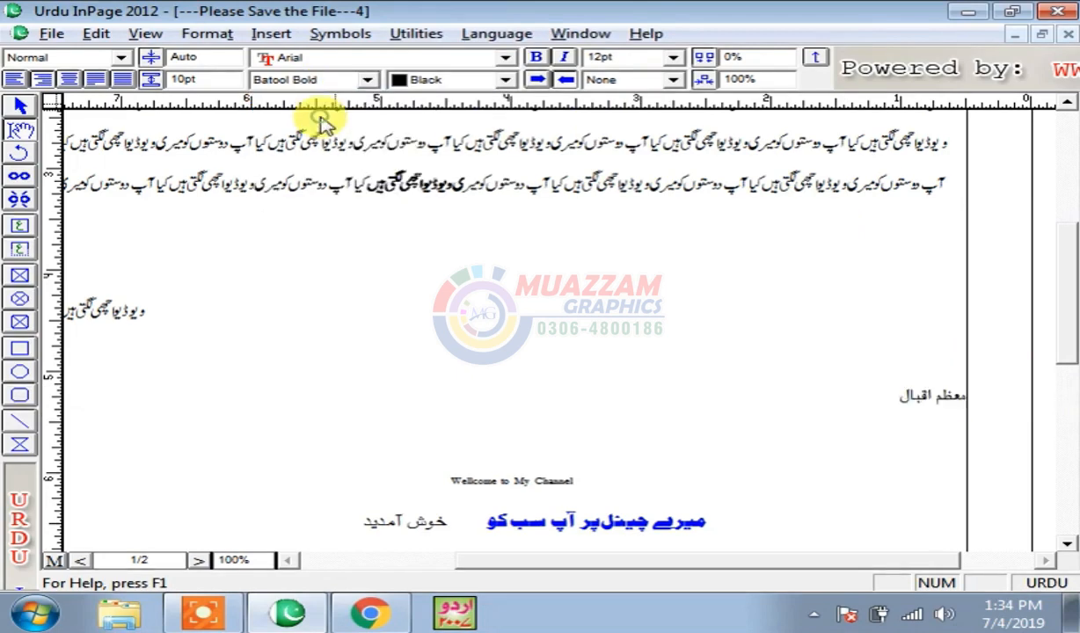
left_click(343, 80)
left_click(323, 113)
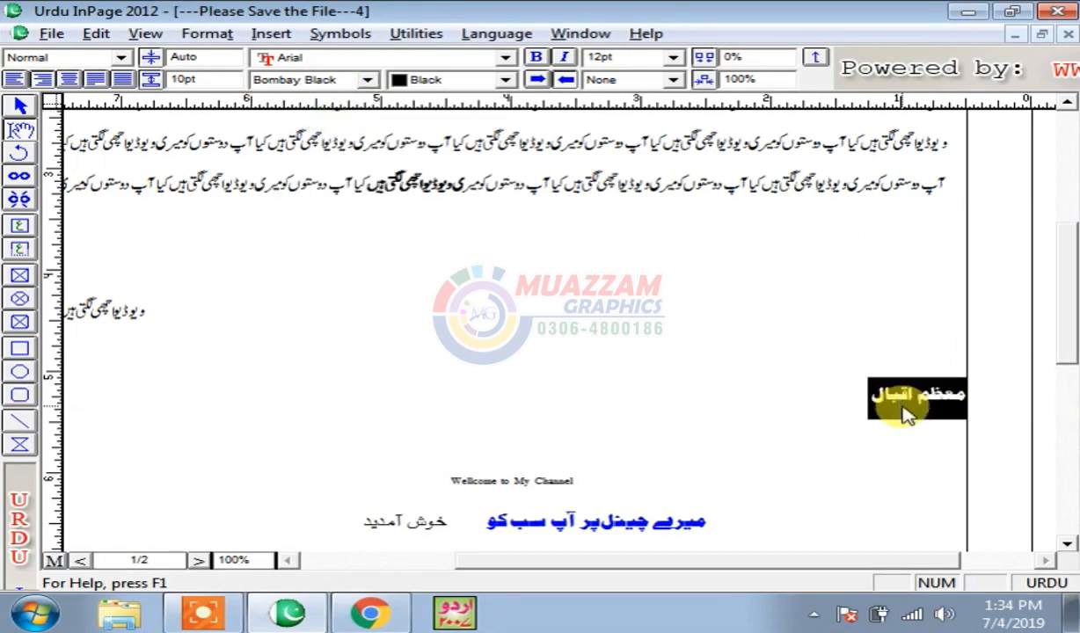
left_click(842, 400)
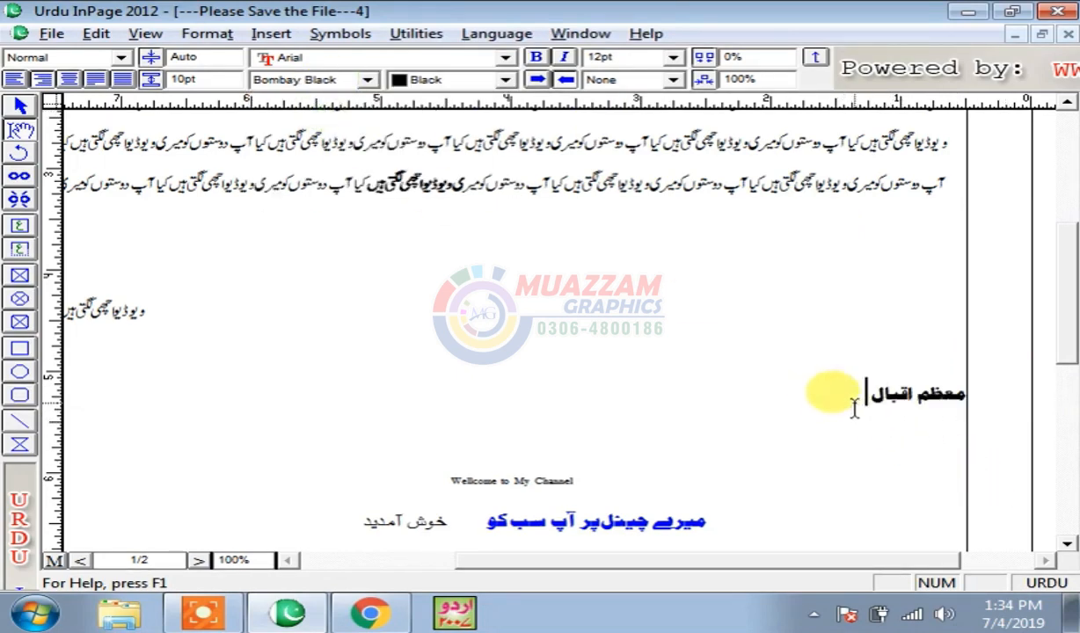
- Enlarge the Urdu name heading to 72pt and reselect it
left_click_drag(854, 403, 965, 396)
left_click(673, 58)
left_click(678, 59)
left_click(674, 58)
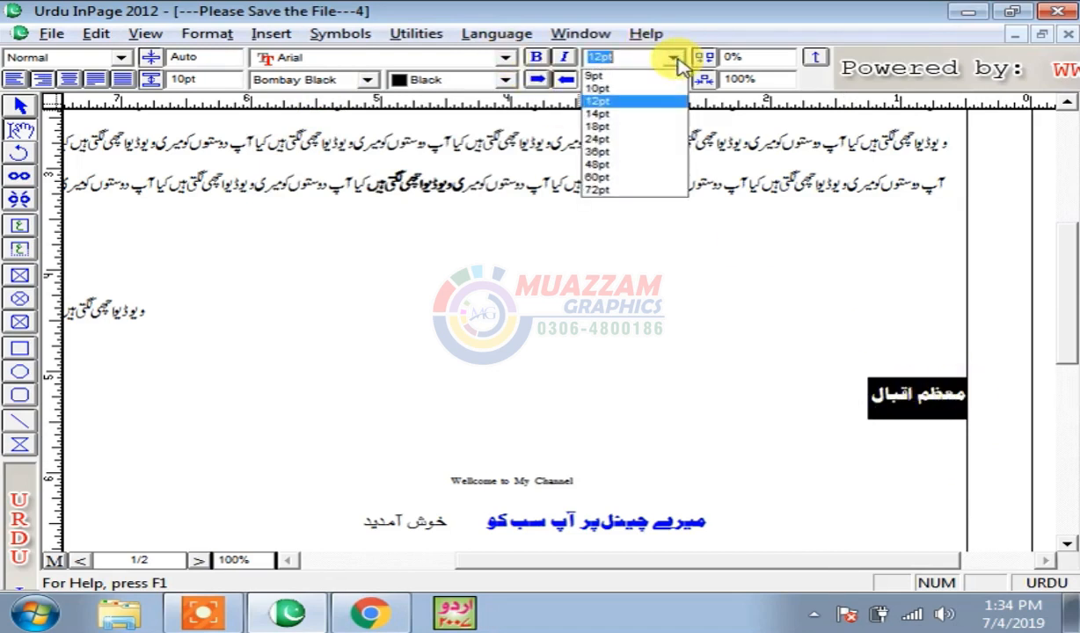
left_click(615, 194)
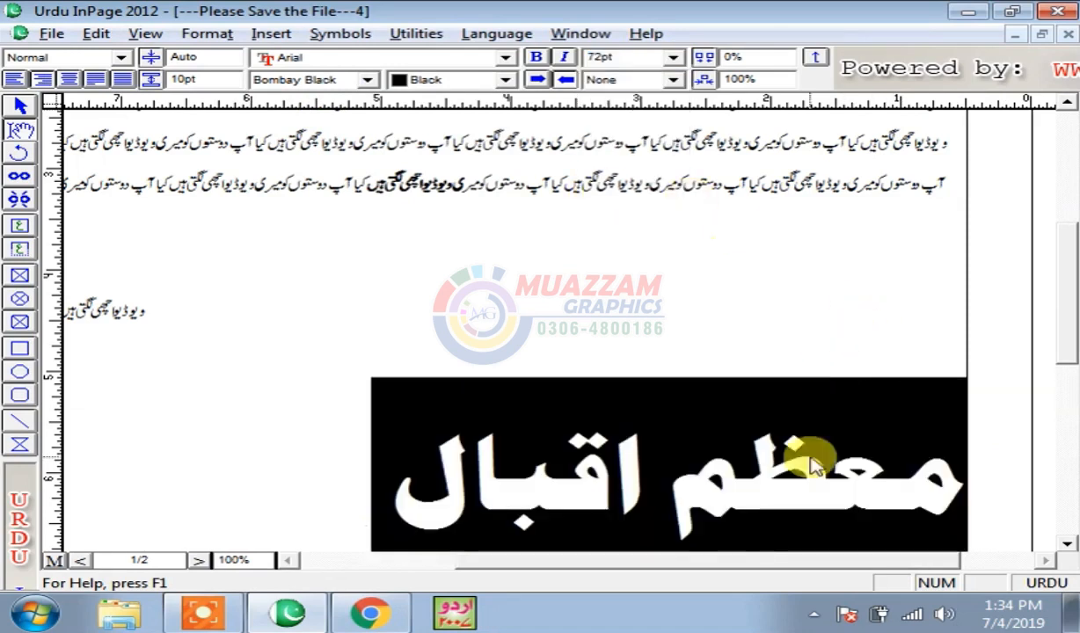
scroll(1065, 280, "down", 3)
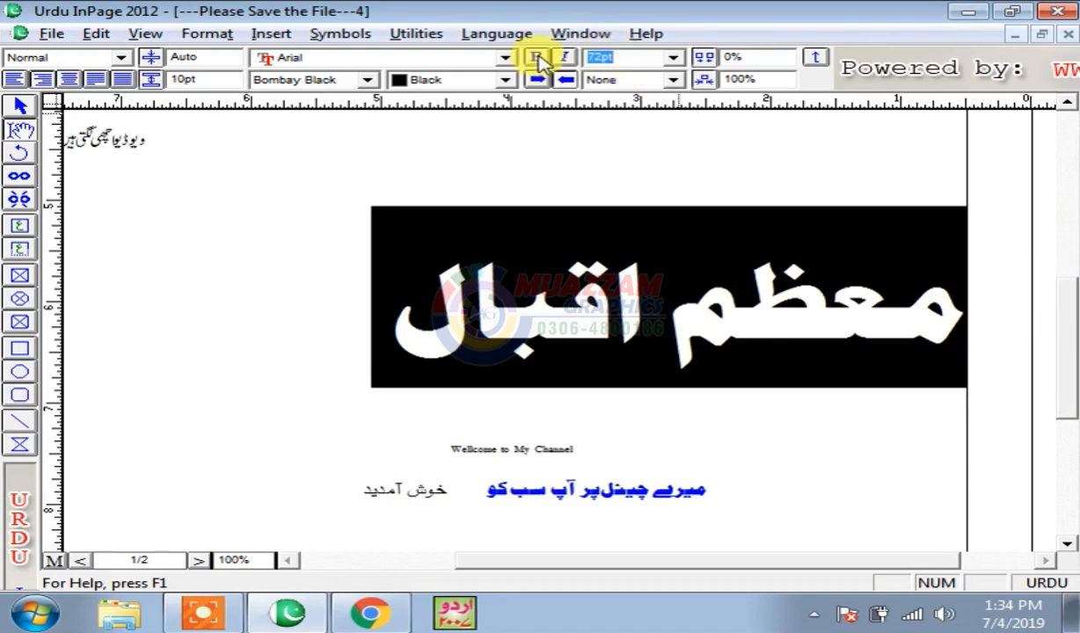
left_click(767, 333)
left_click_drag(345, 306, 950, 324)
left_click(562, 325)
left_click_drag(359, 317, 957, 324)
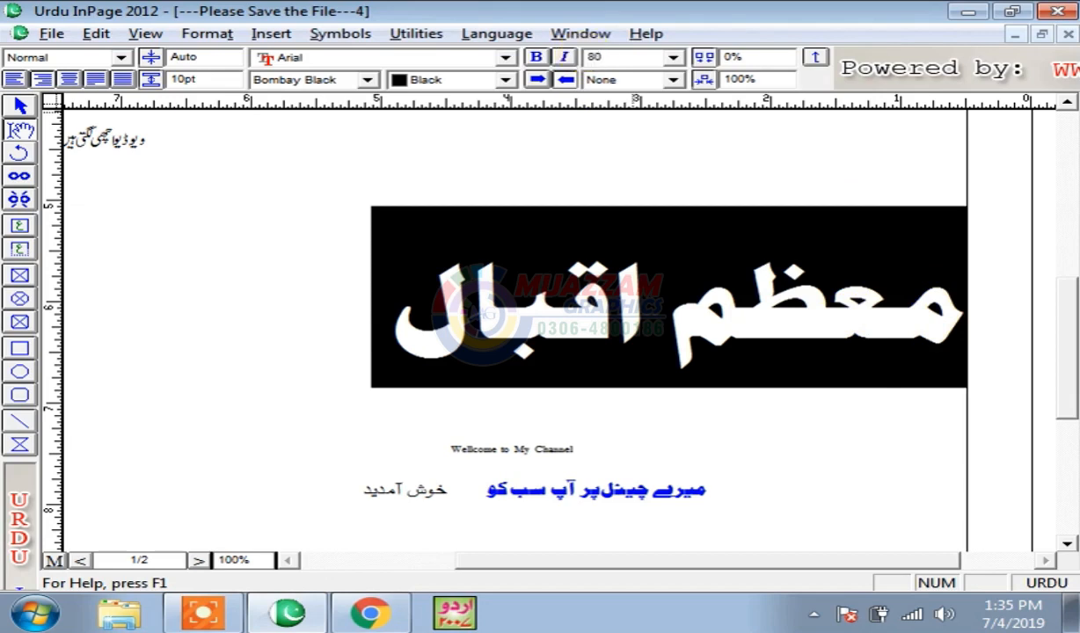
- Resize the name heading to 80pt, then down to 40pt
key("Return")
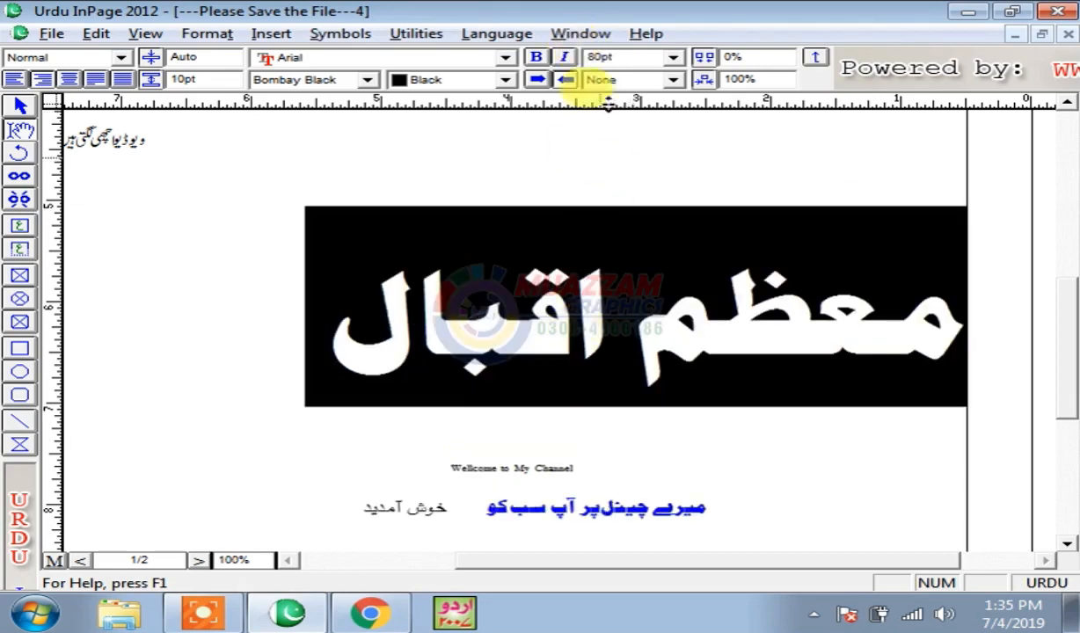
type("4")
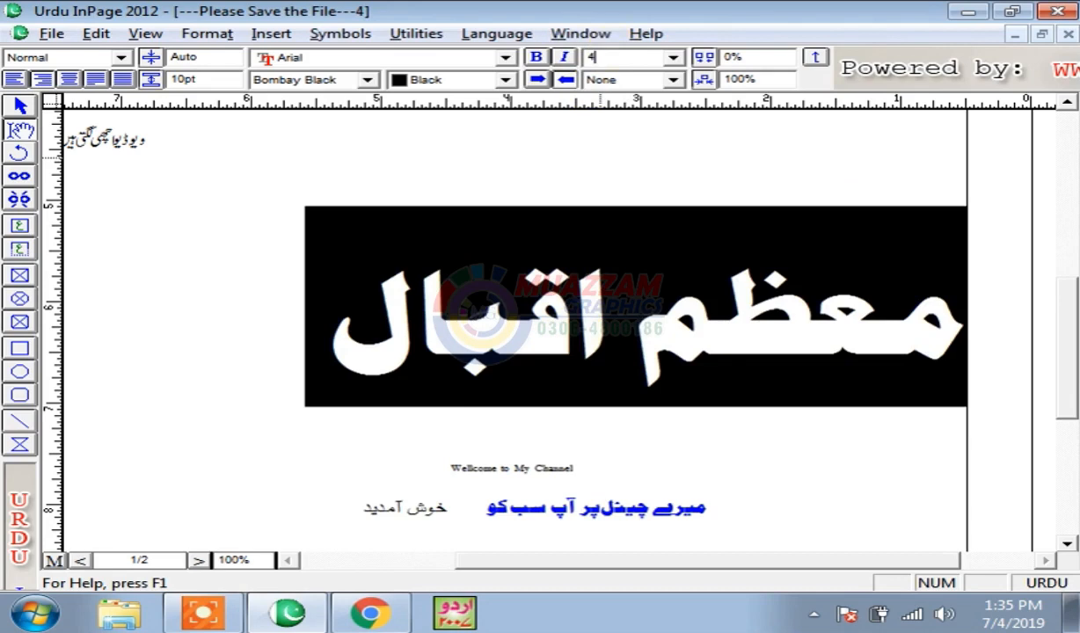
type("0")
key("Return")
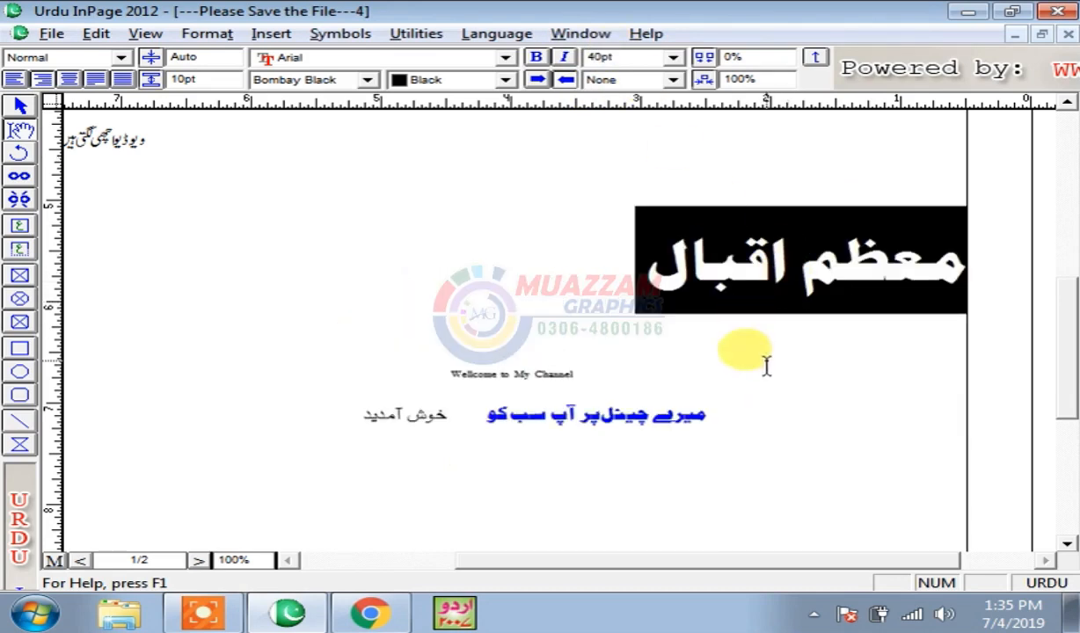
left_click(626, 256)
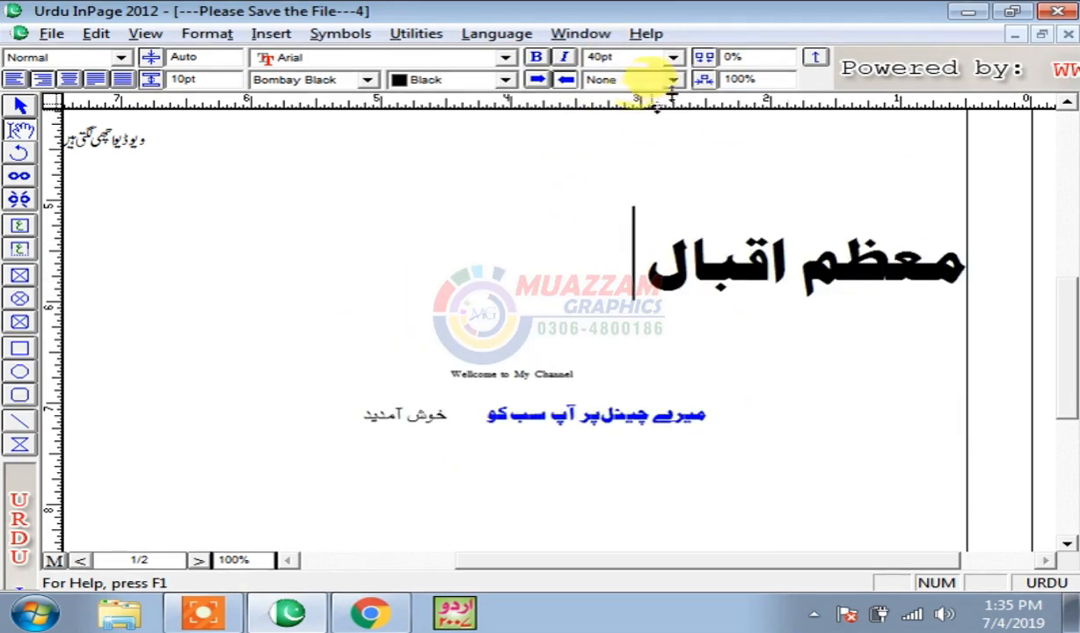
- Alternate between object selection and text editing on the heading box, ending with the whole heading selected
left_click(673, 81)
left_click(729, 278)
left_click_drag(630, 257, 984, 278)
left_click(635, 94)
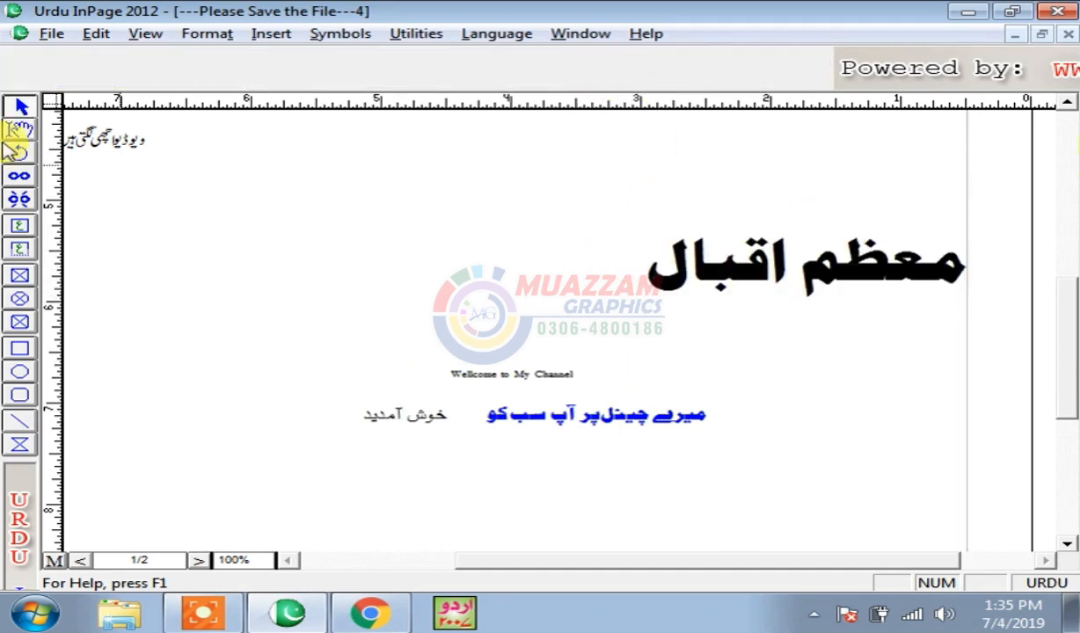
left_click(697, 172)
left_click(22, 130)
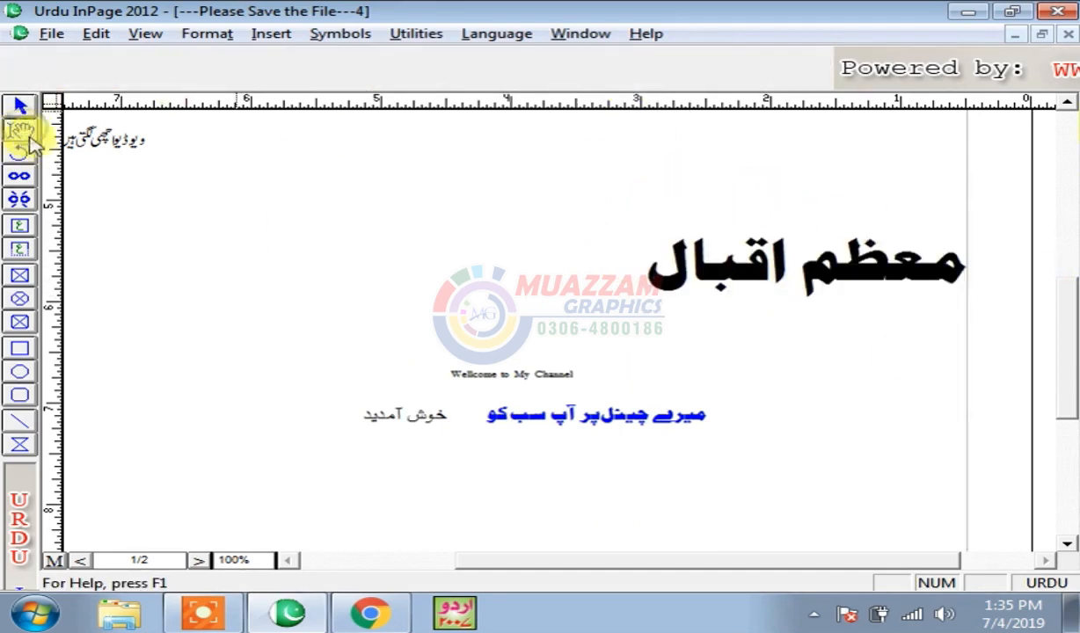
left_click_drag(618, 257, 998, 275)
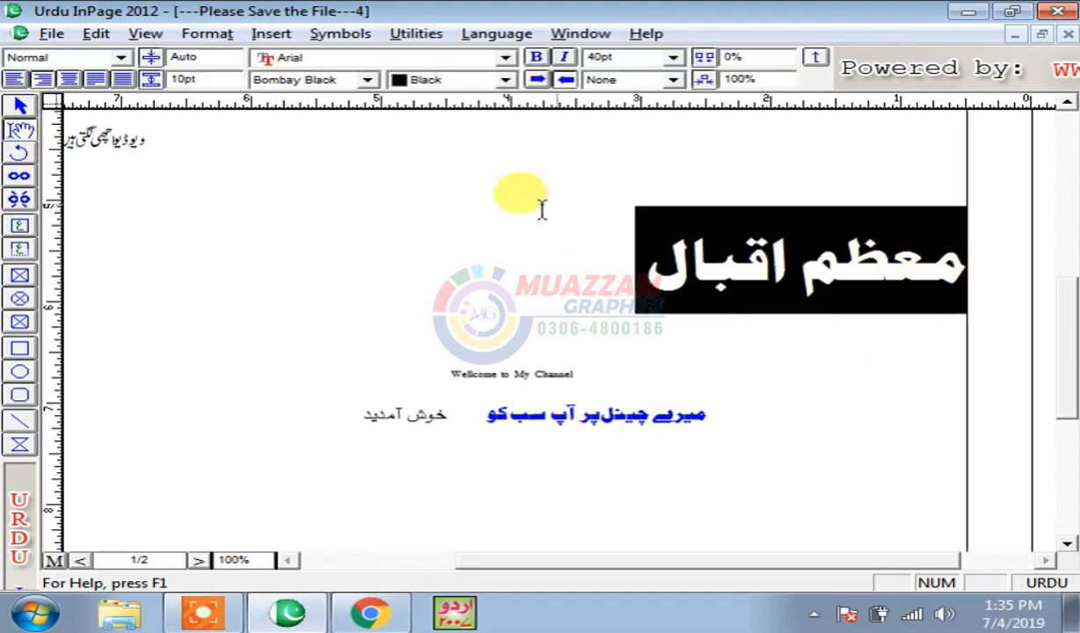
left_click(18, 108)
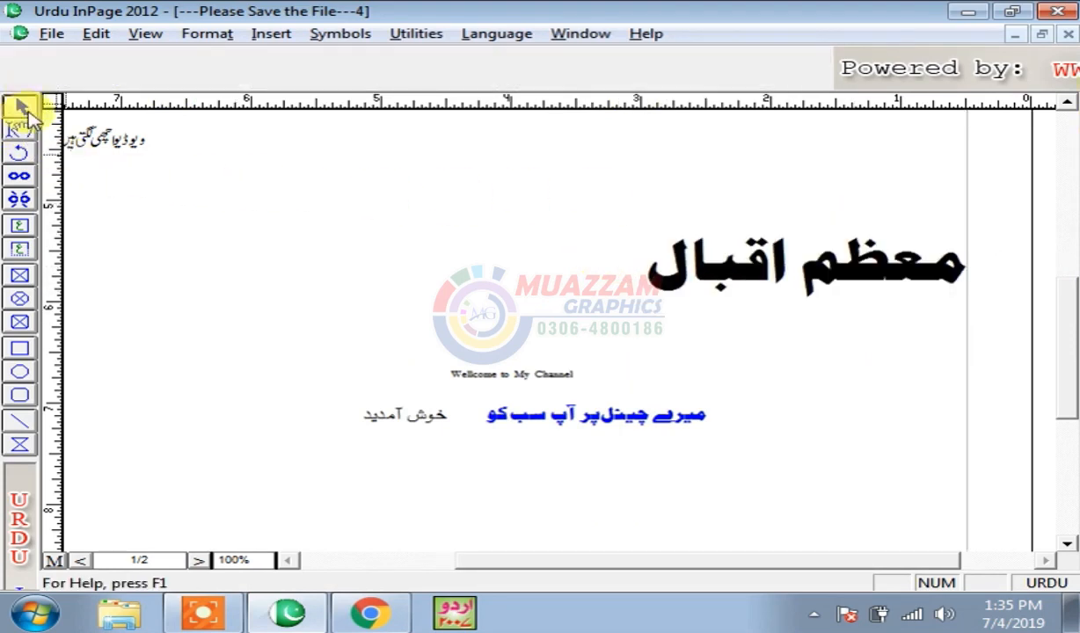
left_click(774, 273)
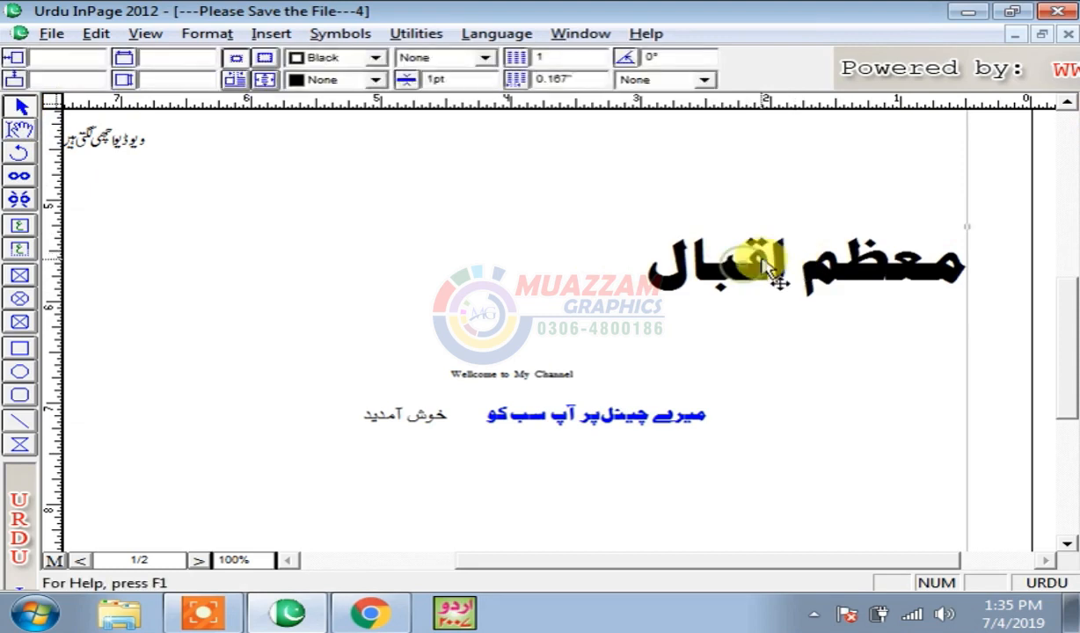
left_click(21, 130)
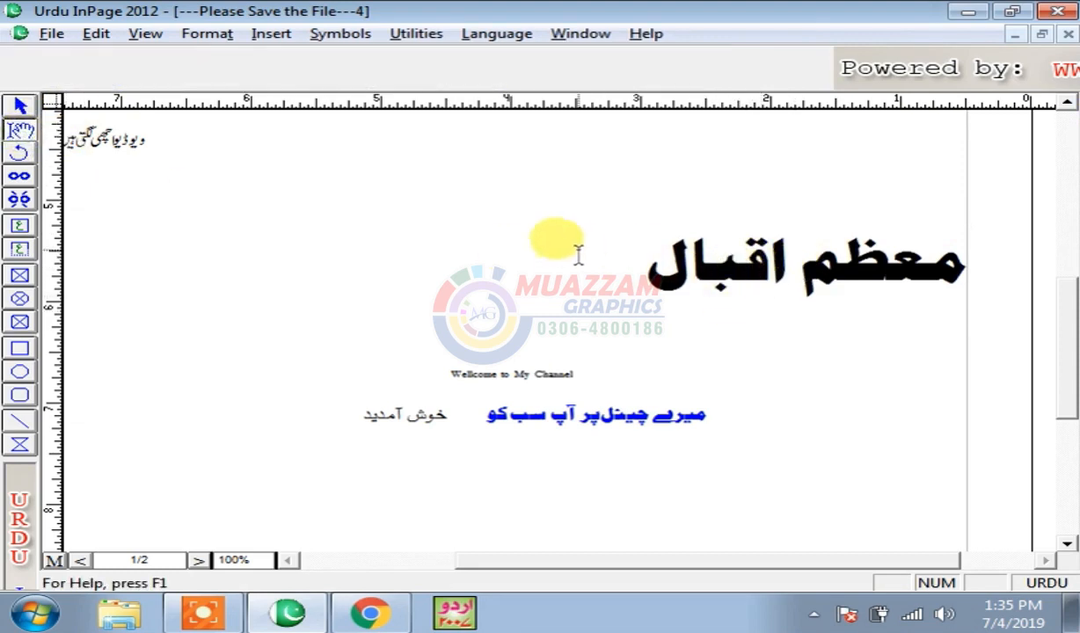
triple_click(614, 254)
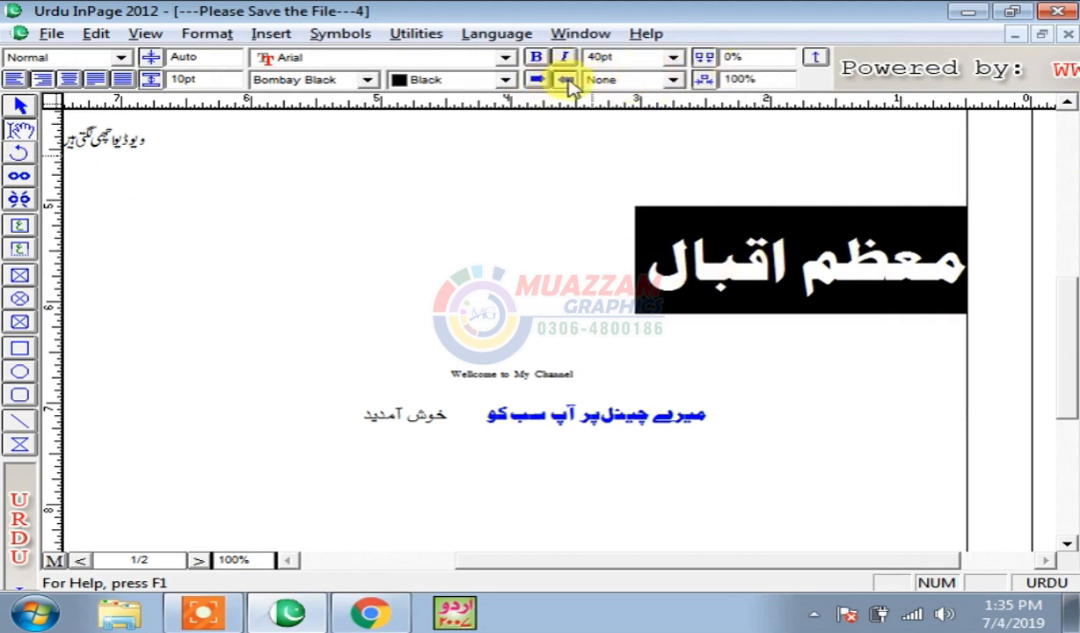
left_click(674, 80)
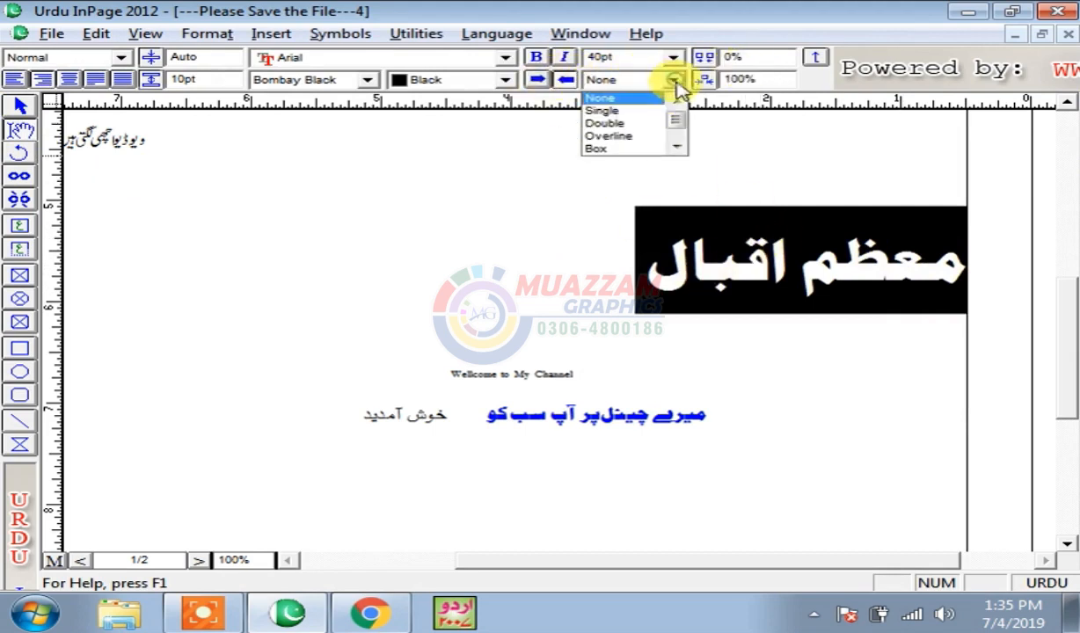
left_click(609, 111)
left_click(673, 81)
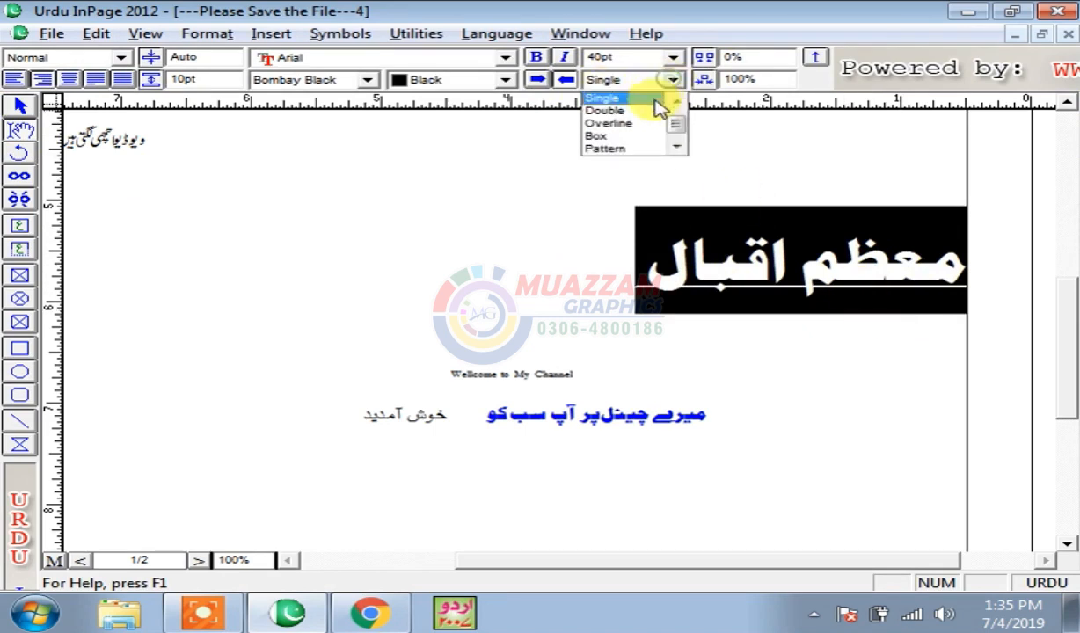
left_click(634, 116)
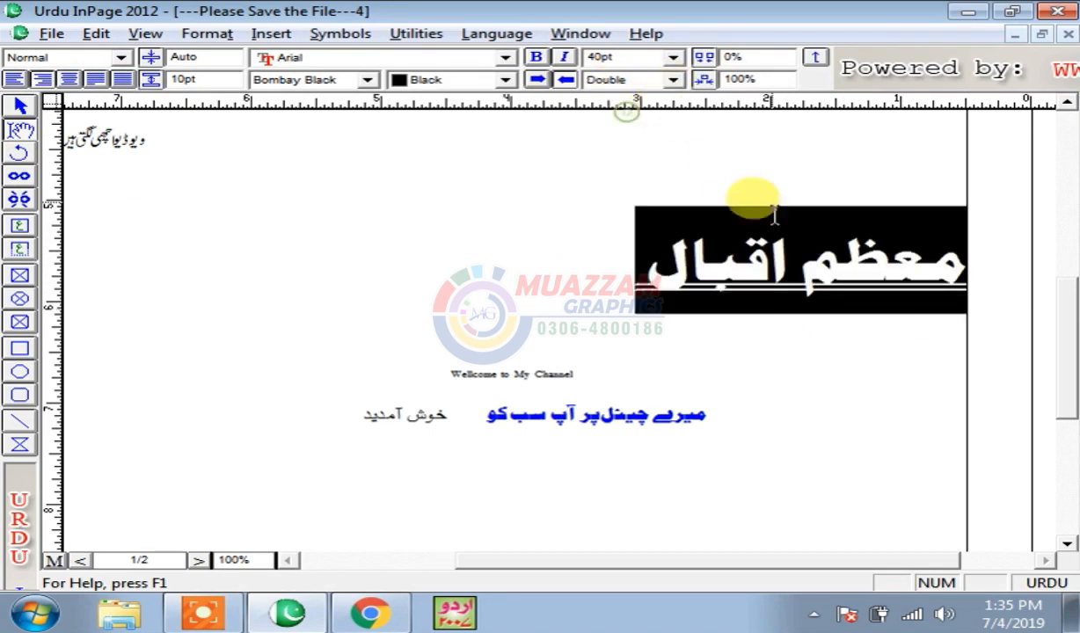
left_click(822, 292)
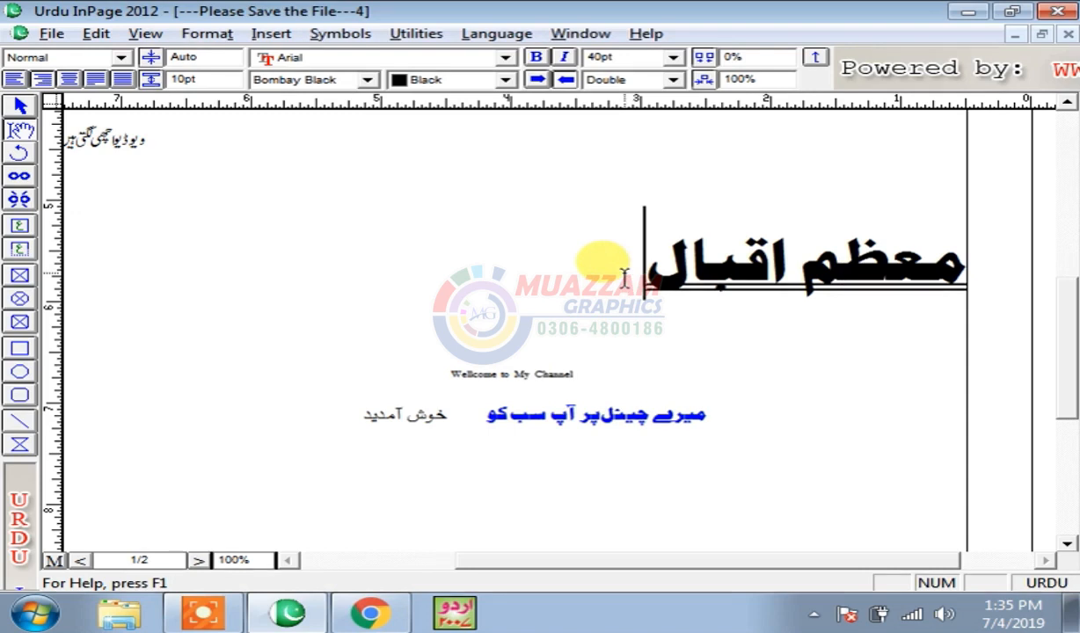
left_click_drag(645, 281, 959, 264)
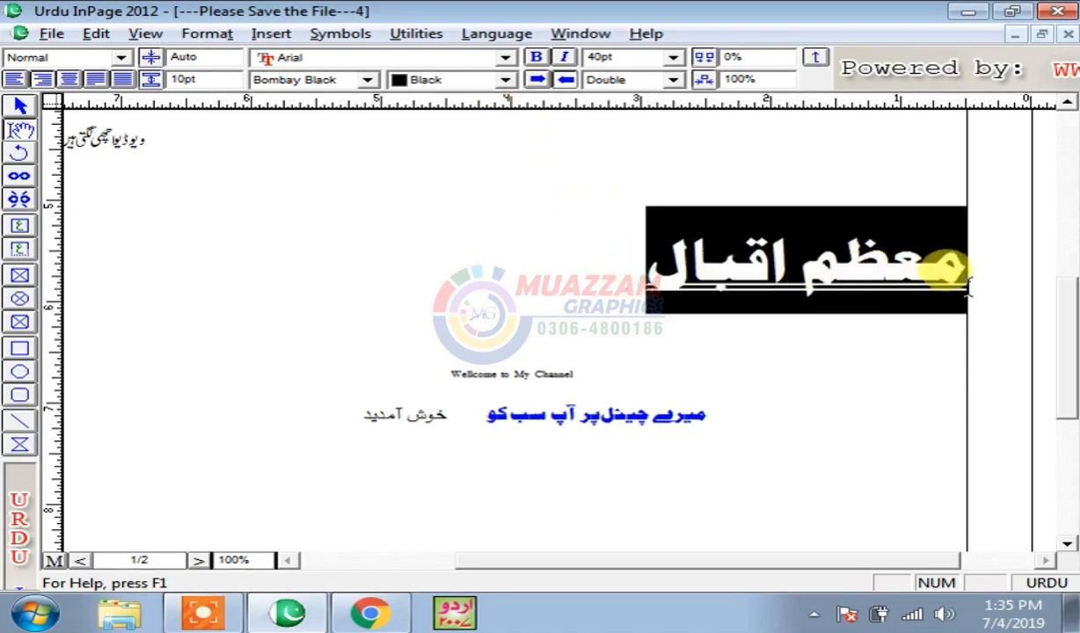
left_click(631, 88)
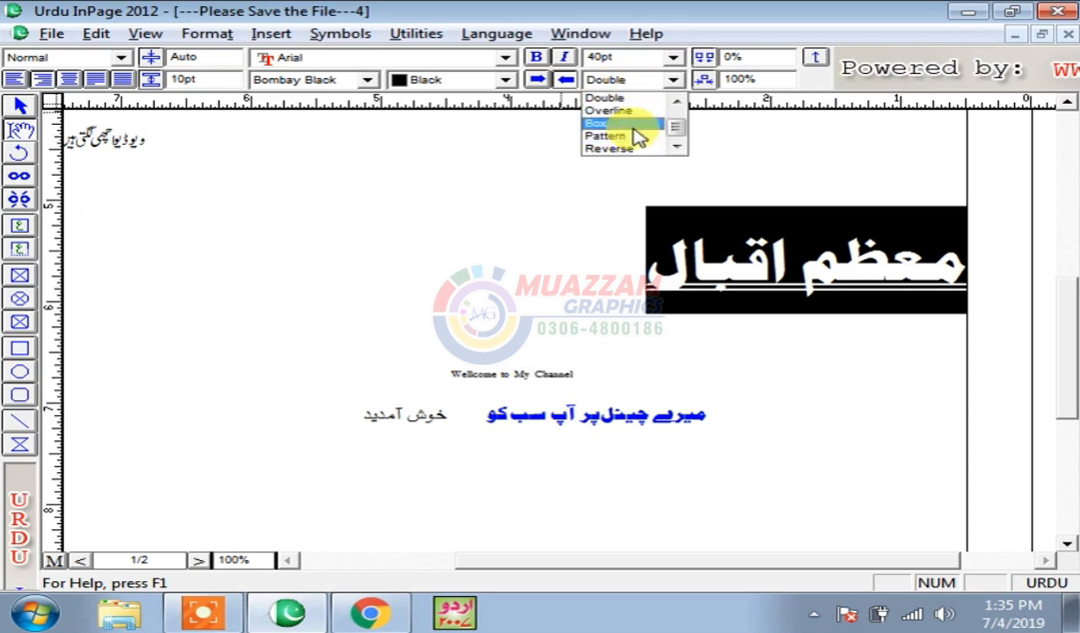
left_click(631, 125)
left_click(827, 290)
left_click_drag(579, 252, 963, 255)
left_click(675, 80)
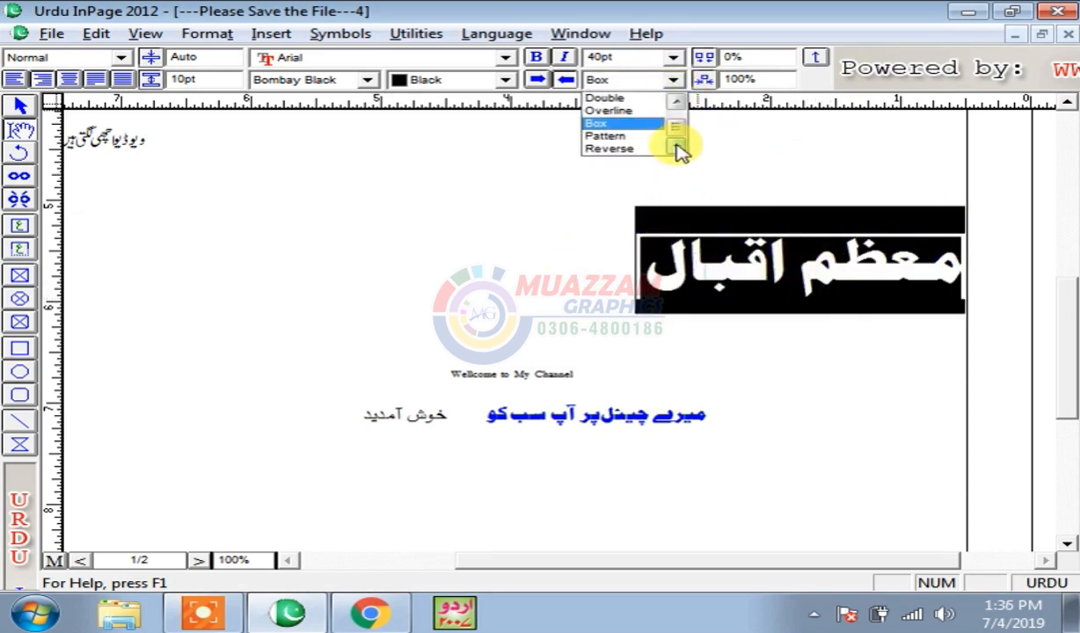
left_click(622, 137)
left_click(796, 248)
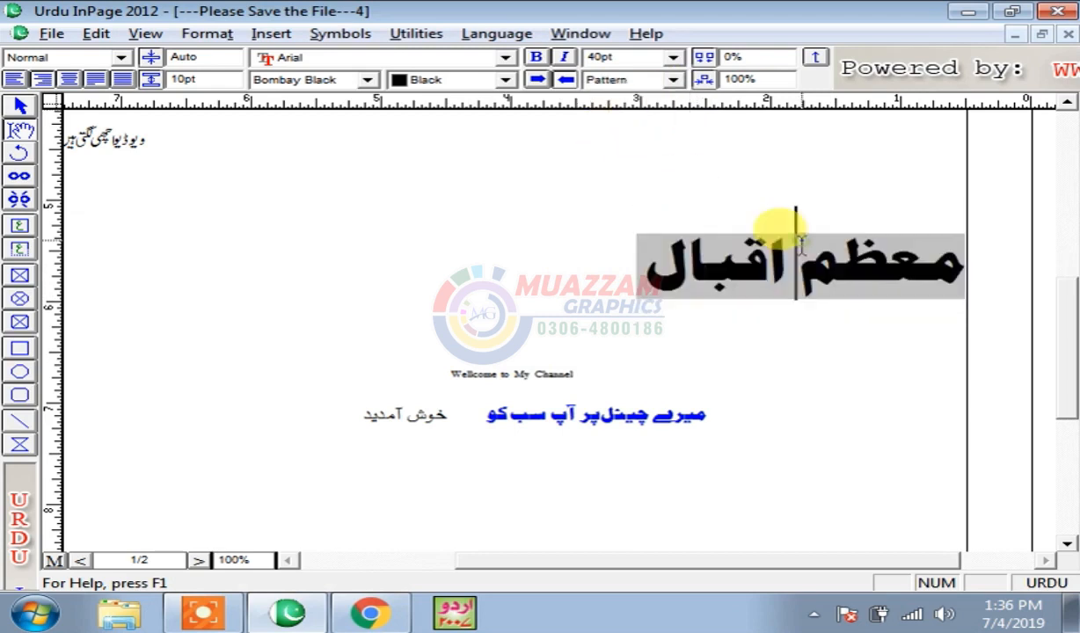
left_click_drag(576, 251, 937, 258)
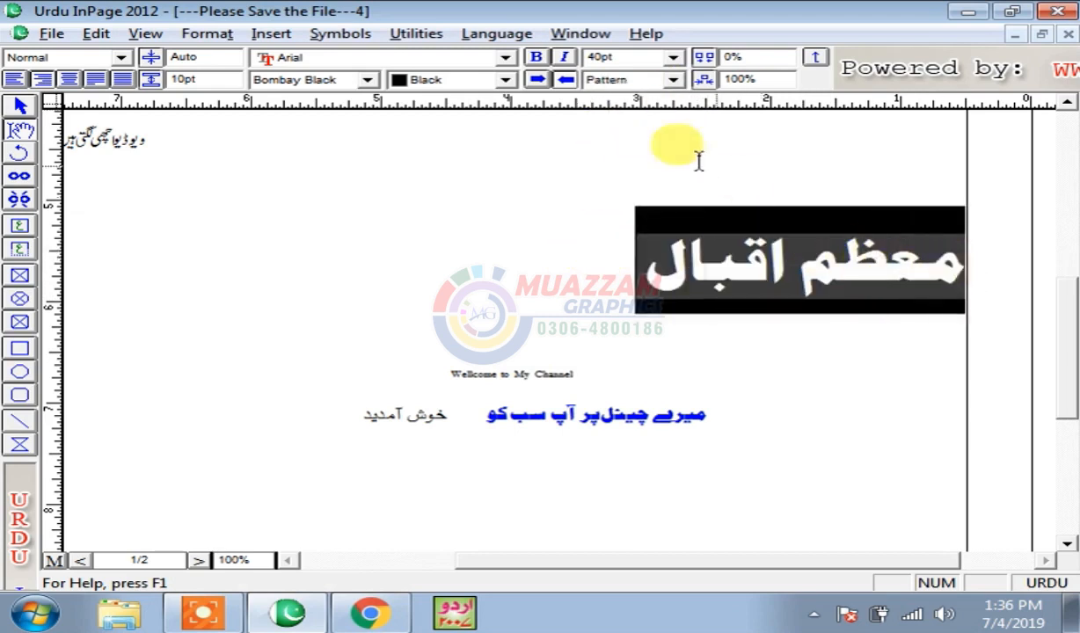
left_click(675, 80)
left_click(677, 98)
left_click(676, 98)
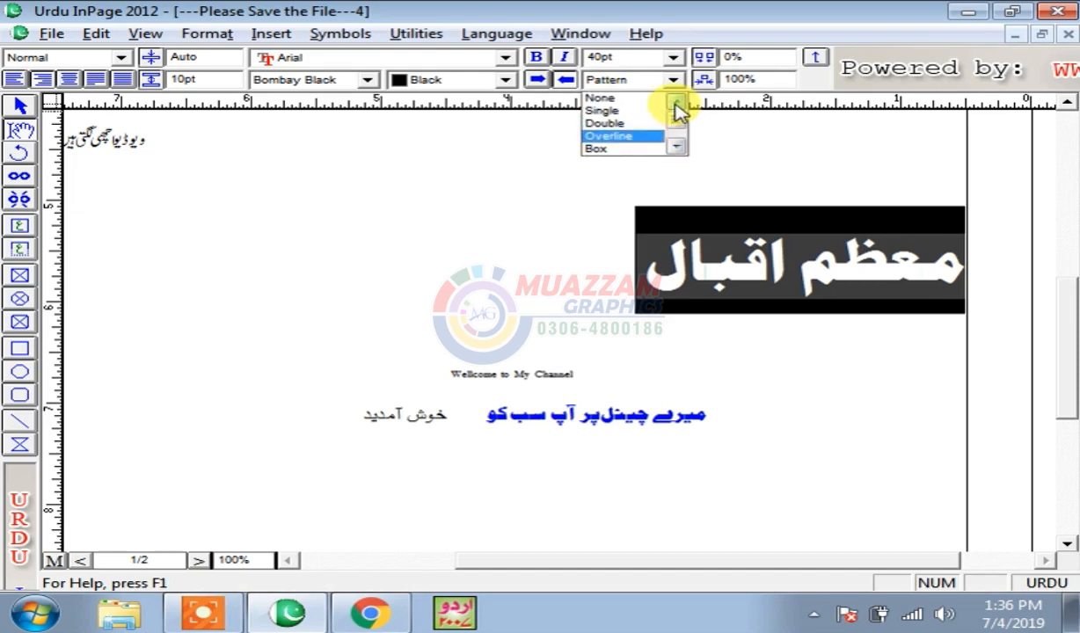
left_click(635, 99)
left_click(786, 269)
left_click_drag(603, 253, 993, 282)
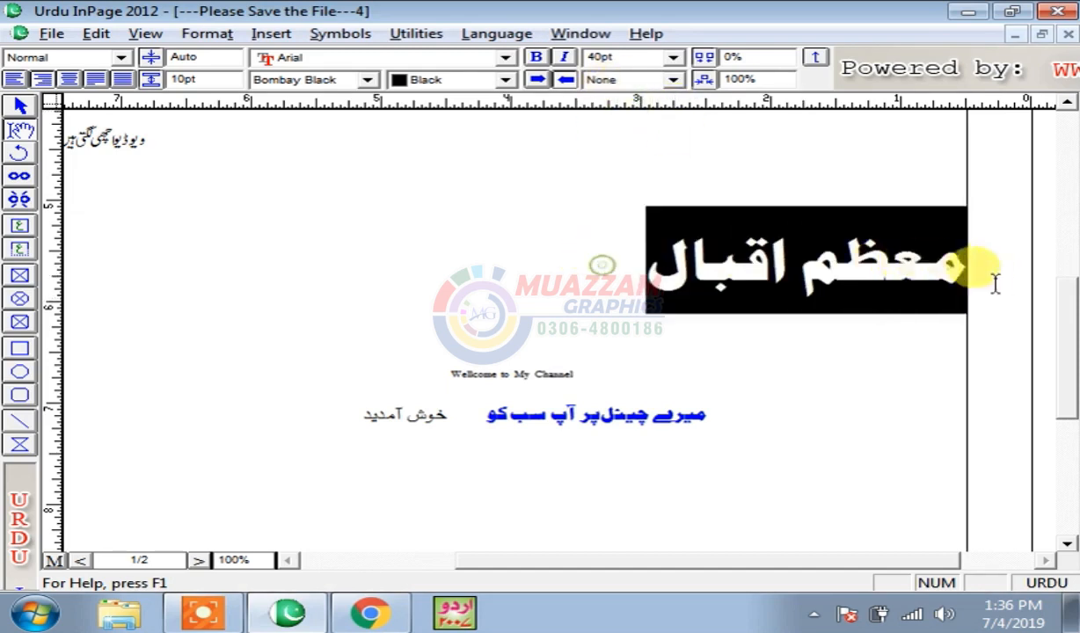
- Apply 10% letter spacing to the heading
double_click(781, 56)
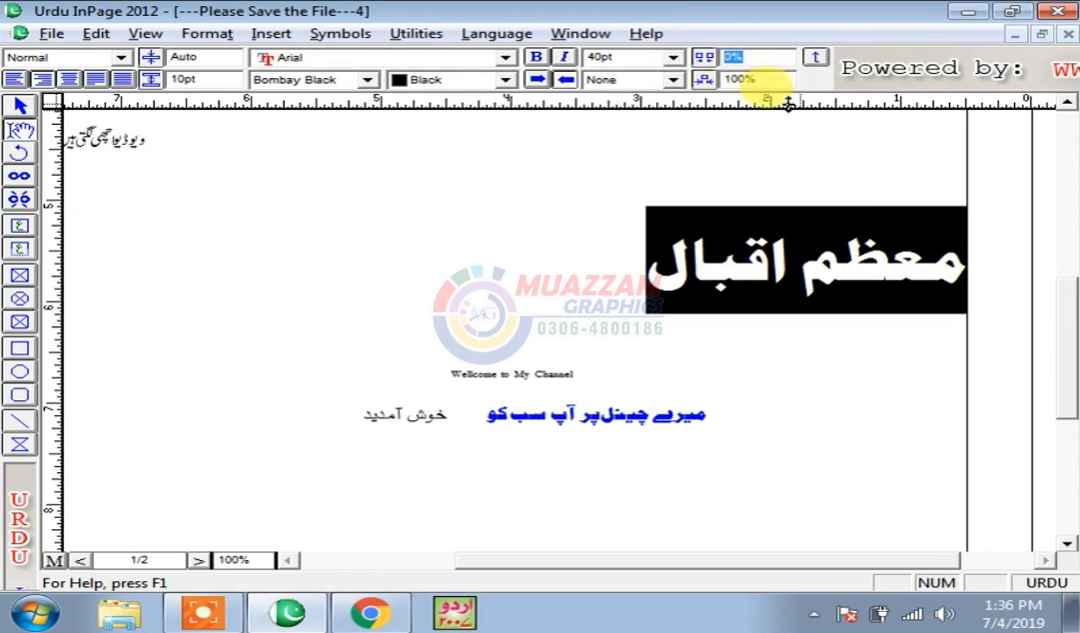
type("1")
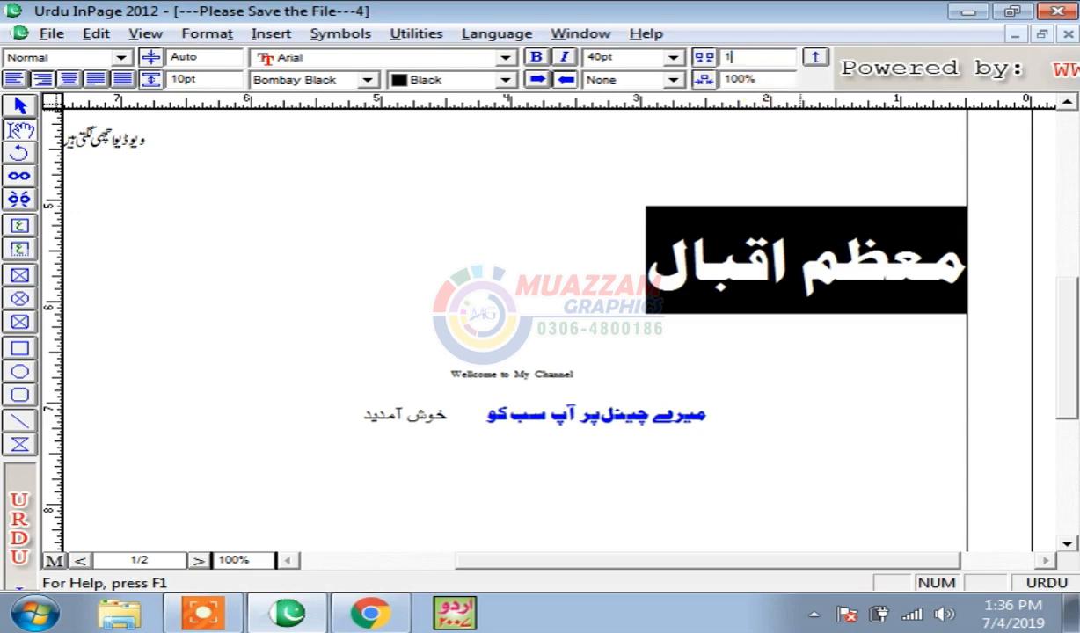
type("0")
key("Return")
left_click(827, 346)
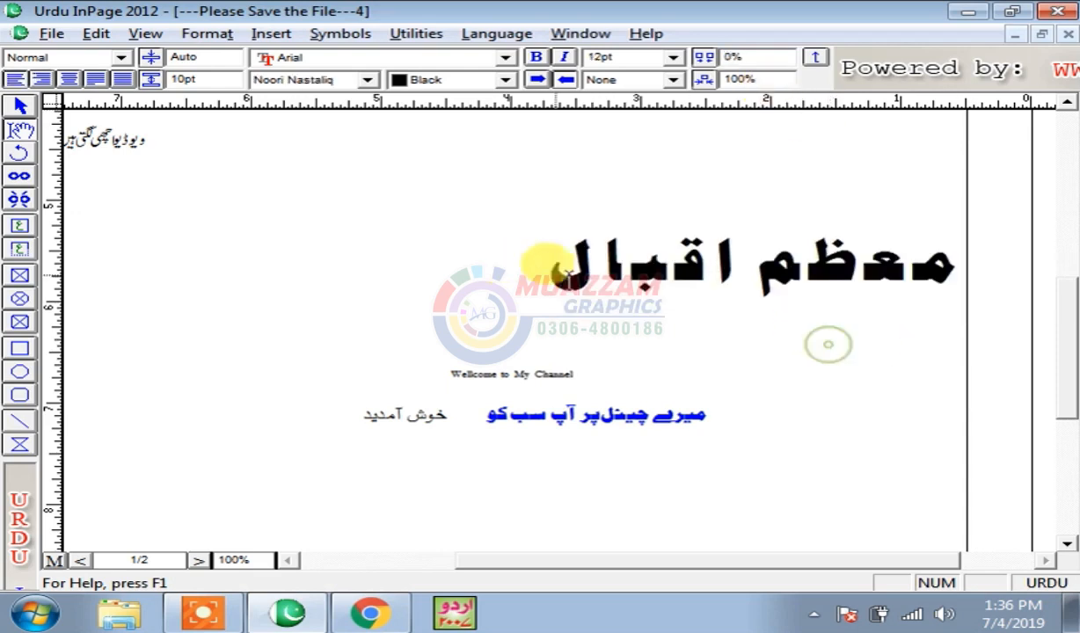
left_click(547, 264)
left_click_drag(548, 264, 941, 243)
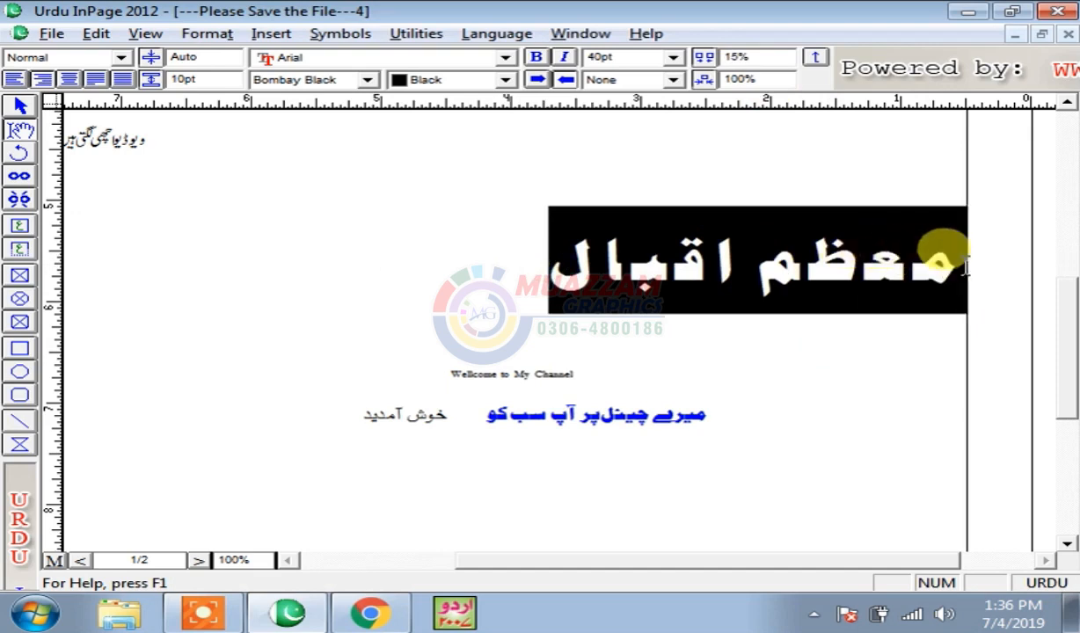
left_click(301, 82)
left_click(301, 134)
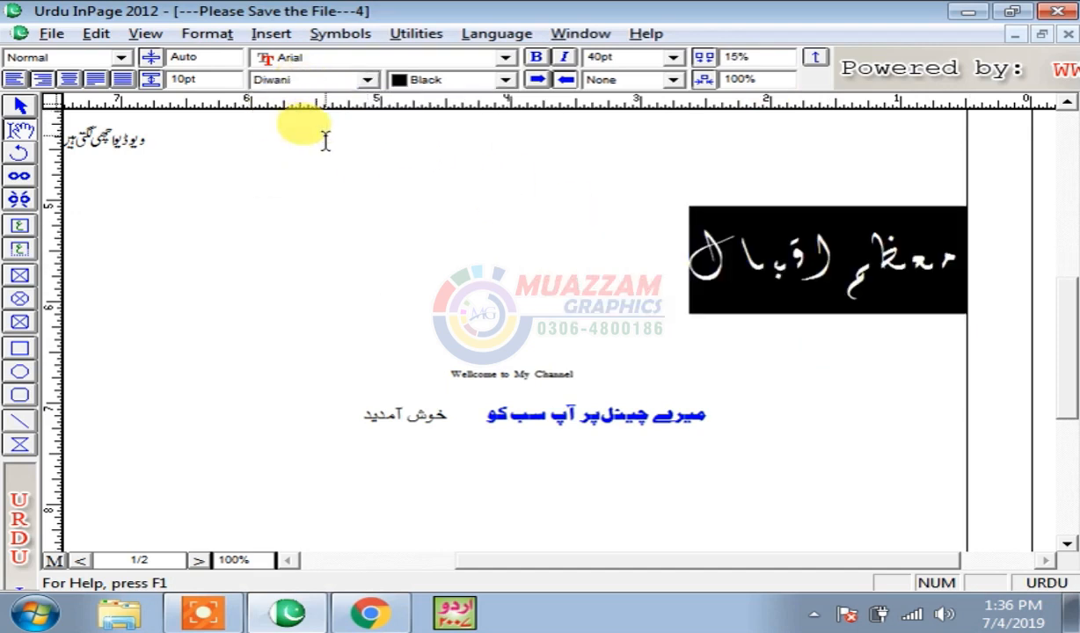
left_click(308, 80)
key("n")
key("Return")
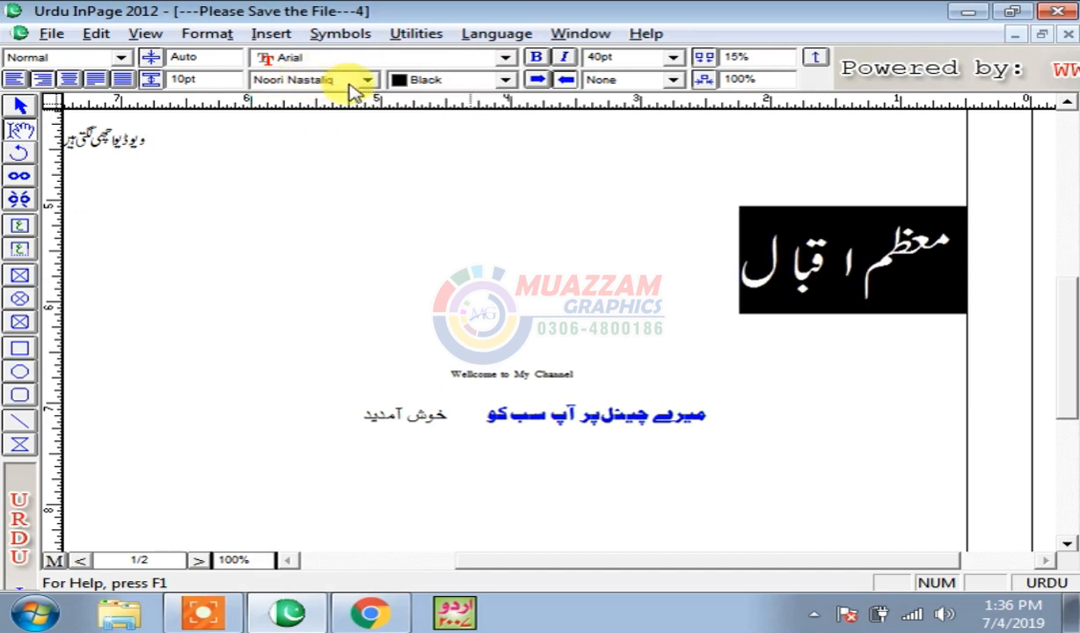
left_click(632, 198)
- Try different letter spacings on the heading, settling on 0%
left_click_drag(728, 264, 981, 271)
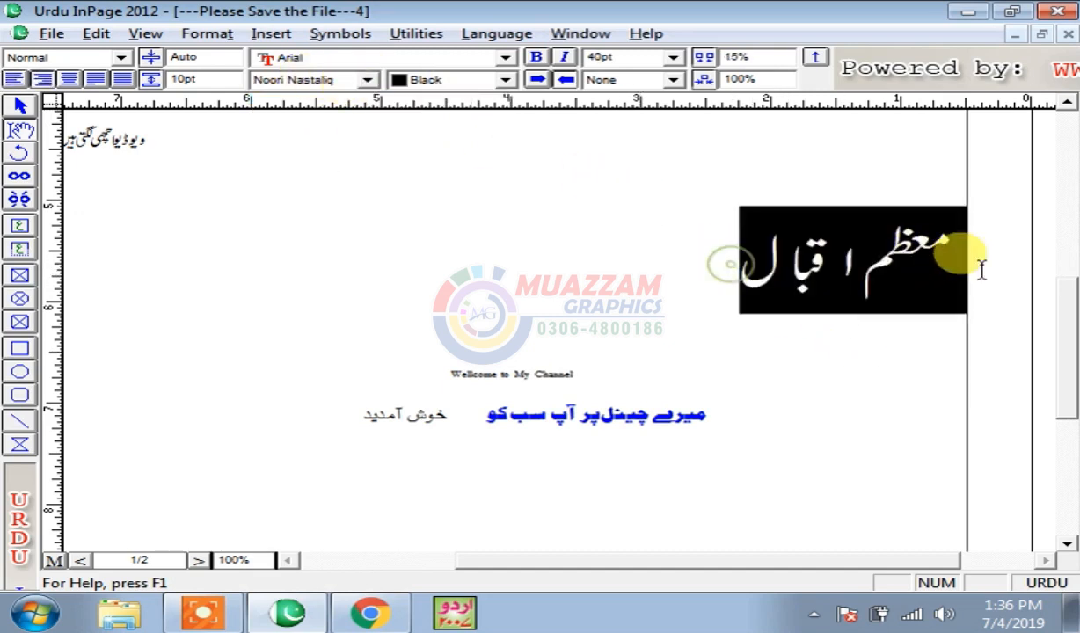
left_click(735, 251)
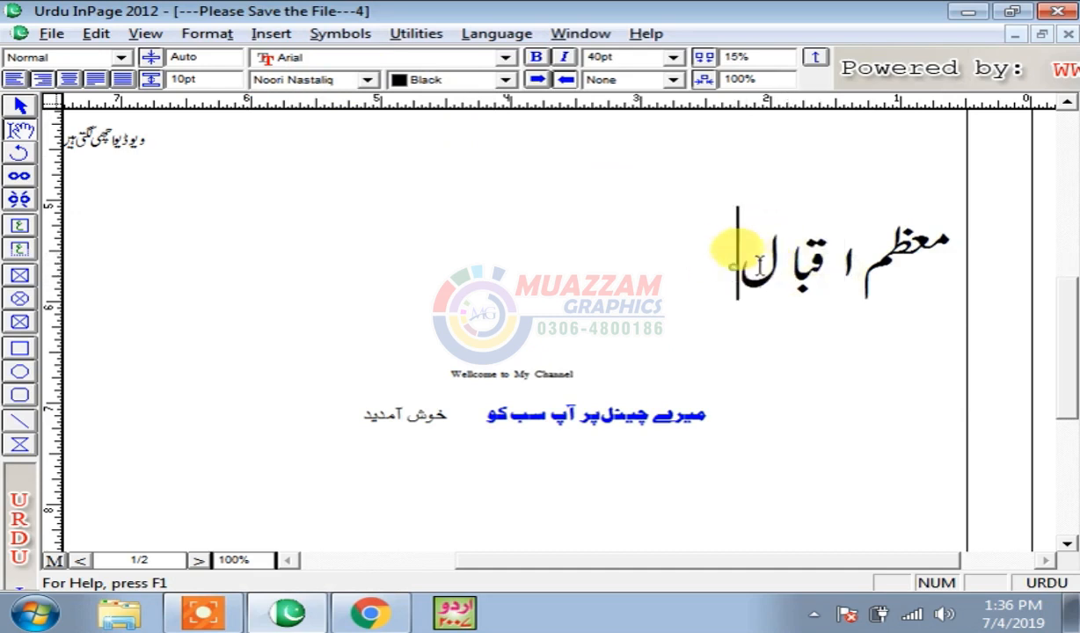
left_click_drag(760, 267, 992, 254)
left_click_drag(779, 58, 646, 59)
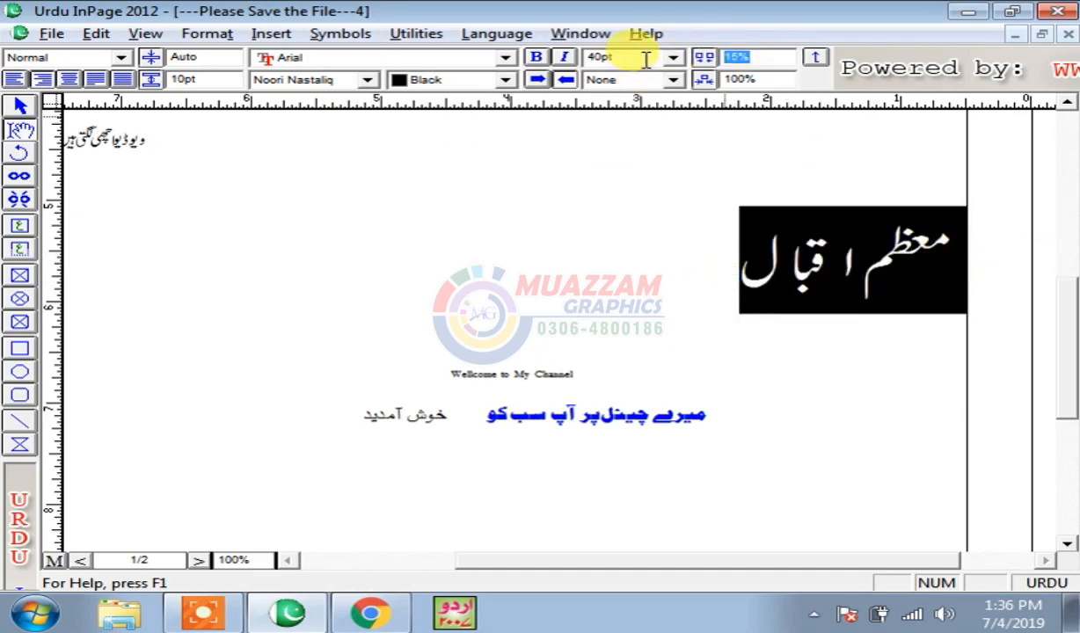
type("0")
key("Return")
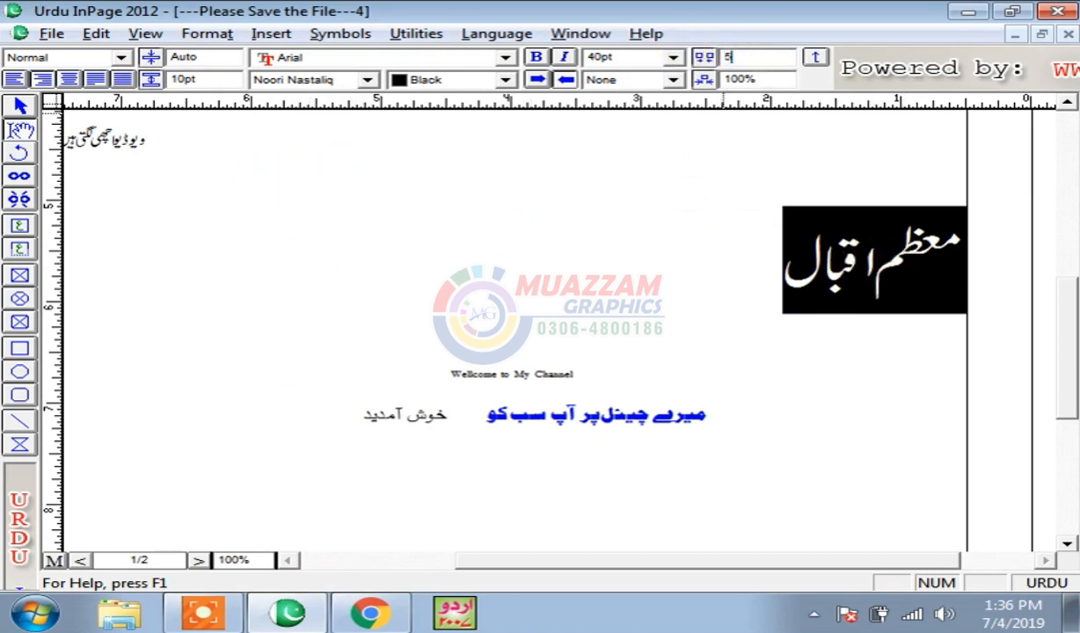
type("0")
key("Return")
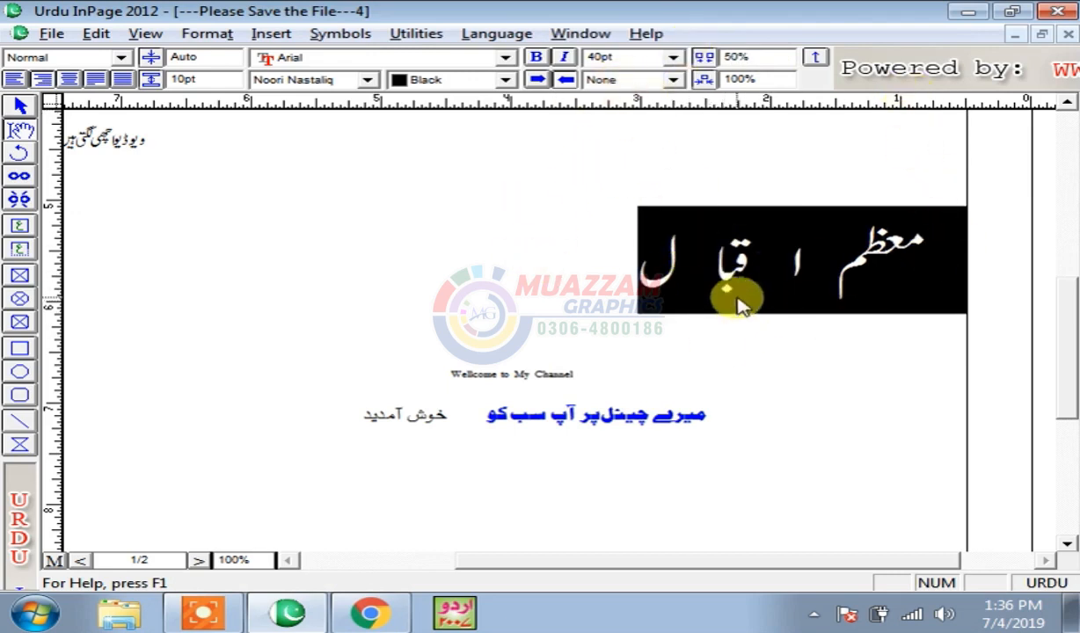
left_click(843, 257)
left_click_drag(563, 269, 967, 259)
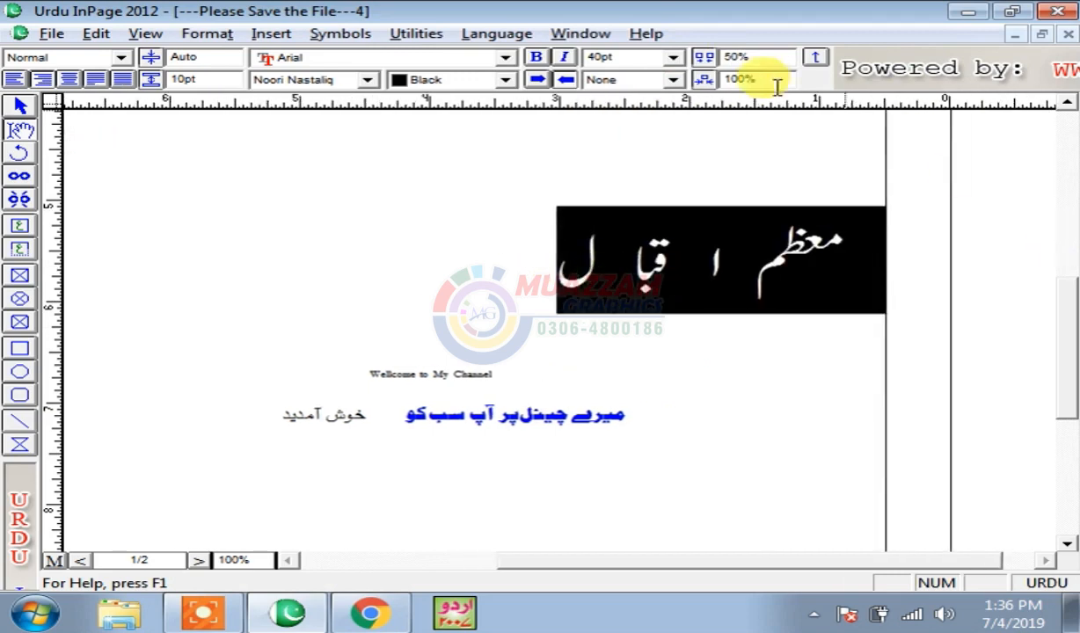
left_click_drag(734, 59, 680, 66)
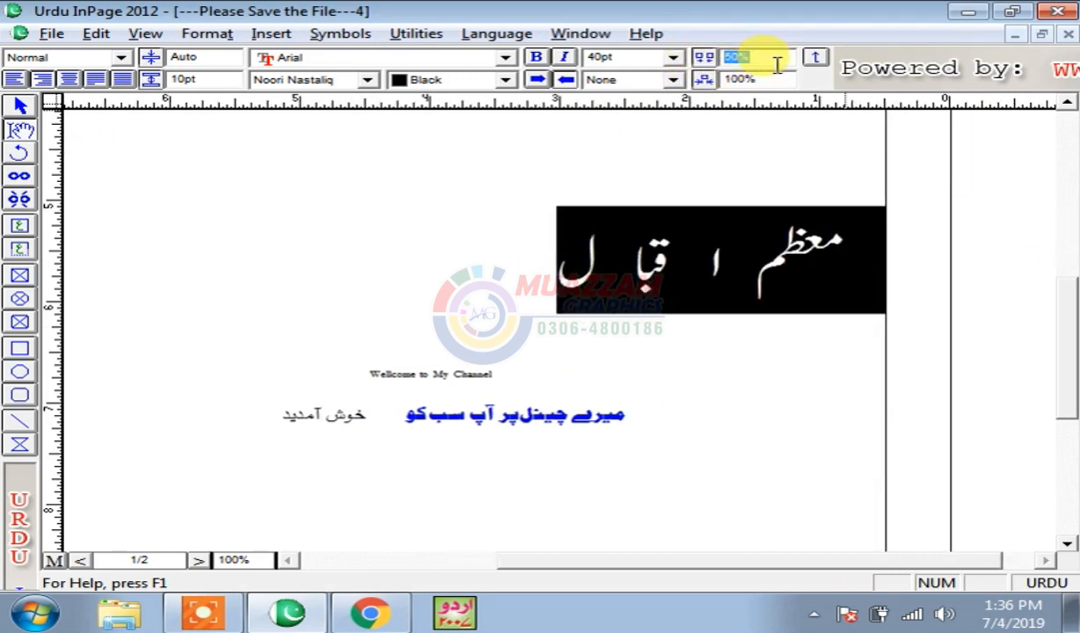
key("Return")
- Try 50% and then 120% character width on the heading
left_click(762, 356)
left_click_drag(681, 259, 892, 237)
left_click_drag(766, 82, 682, 84)
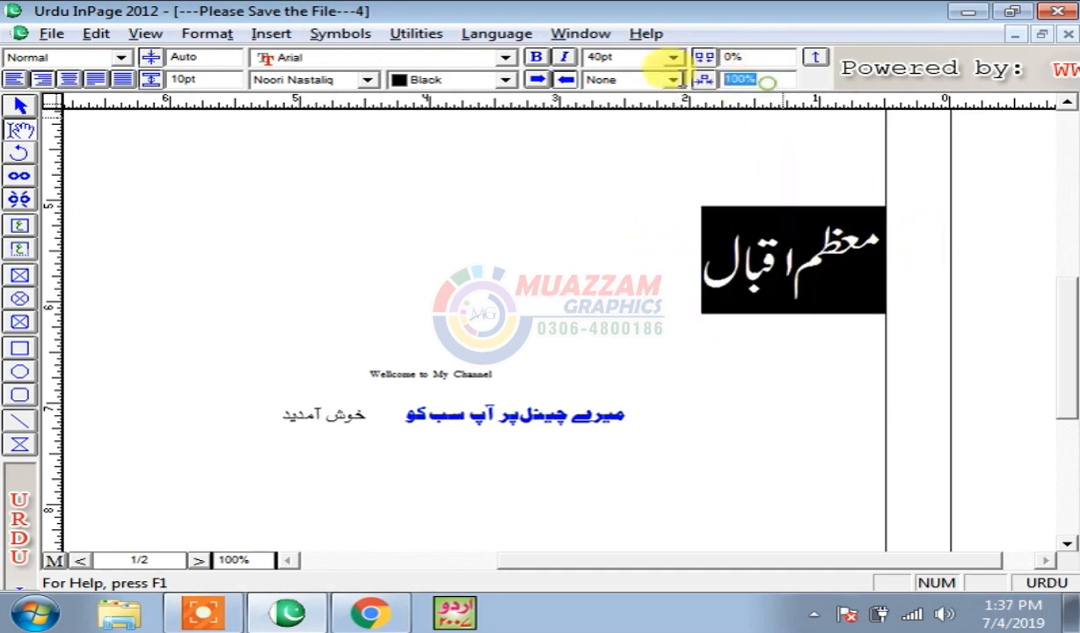
left_click(735, 333)
left_click_drag(683, 249, 917, 263)
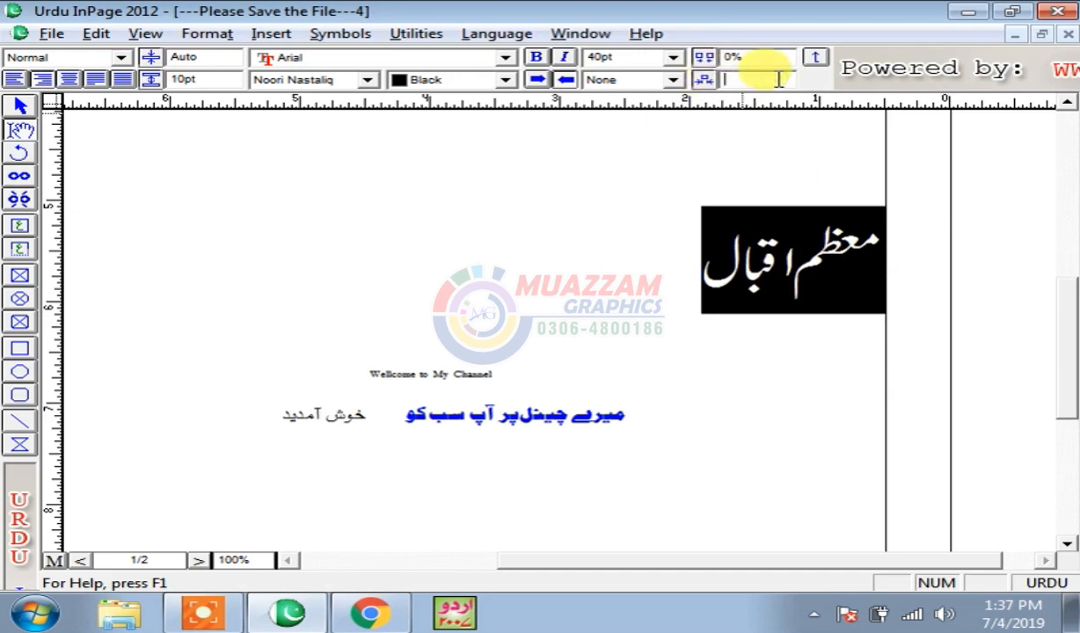
type("50")
key("Return")
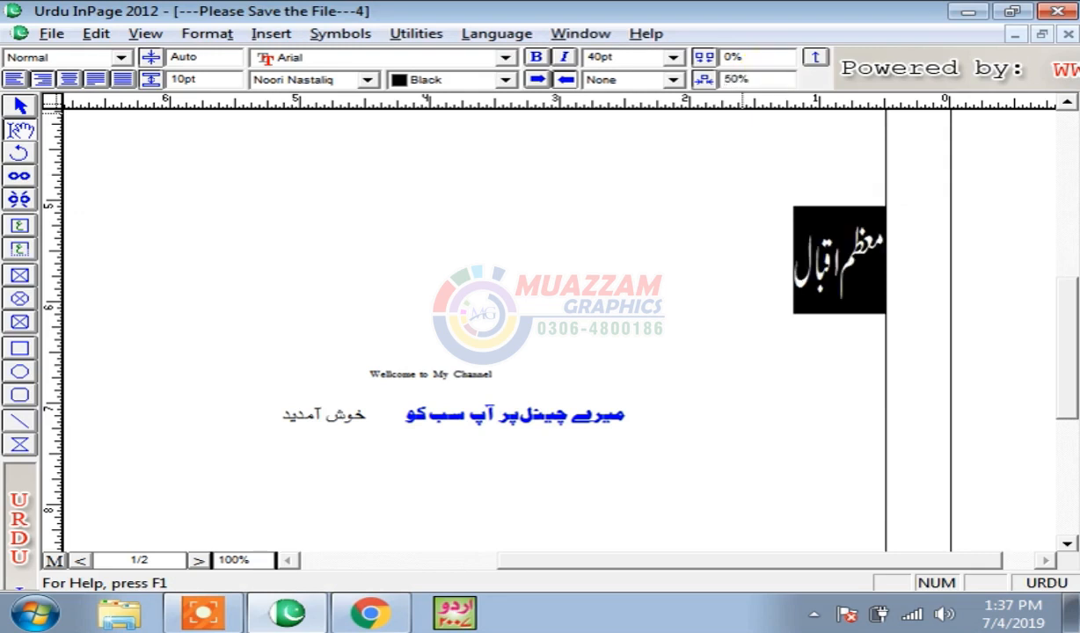
left_click(796, 285)
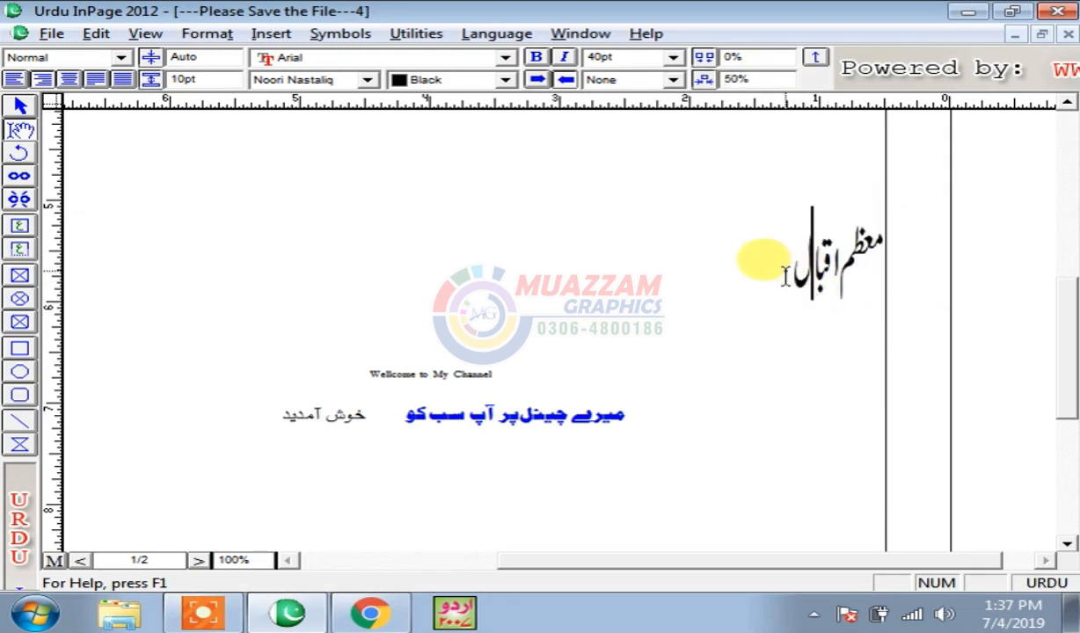
left_click_drag(786, 275, 871, 245)
left_click_drag(780, 78, 664, 76)
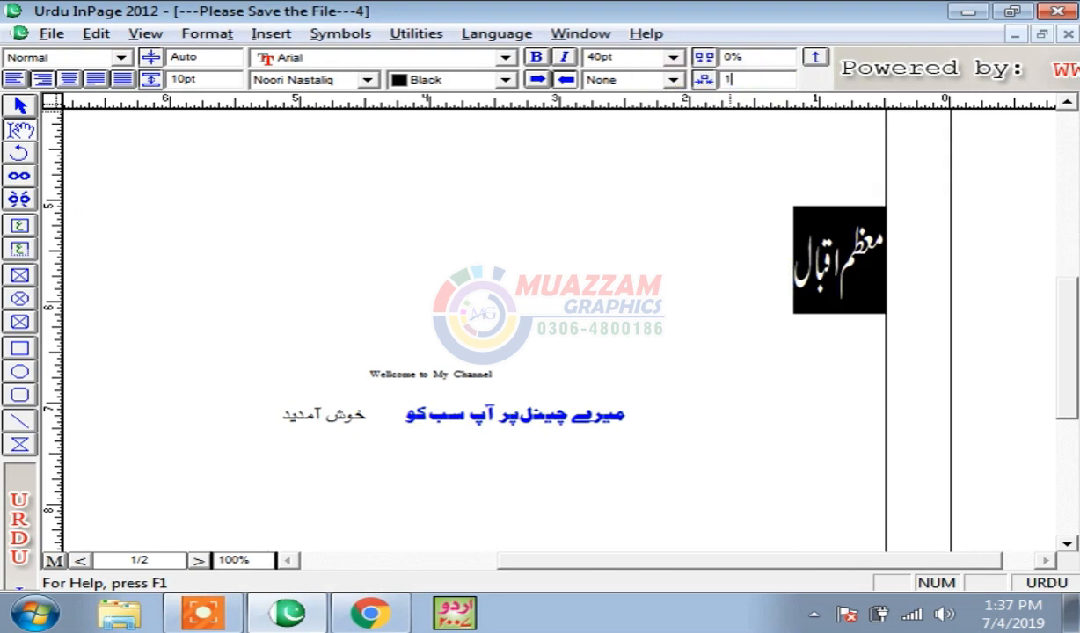
type("120")
key("Return")
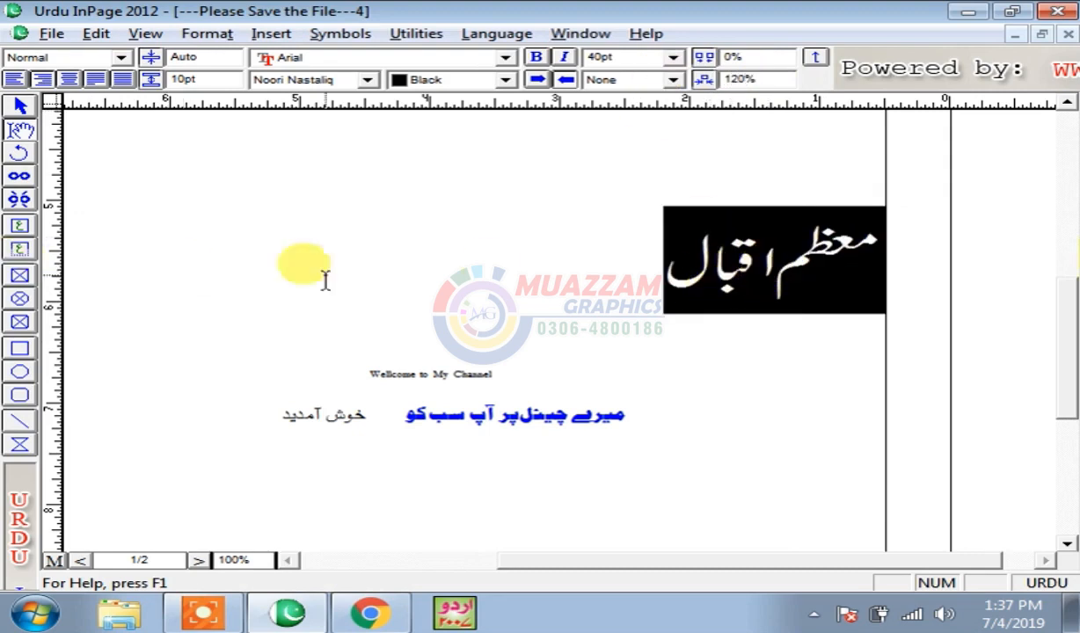
- Restore 100% character width and check the spacing, line-height and width values
left_click(687, 274)
left_click_drag(629, 264, 879, 260)
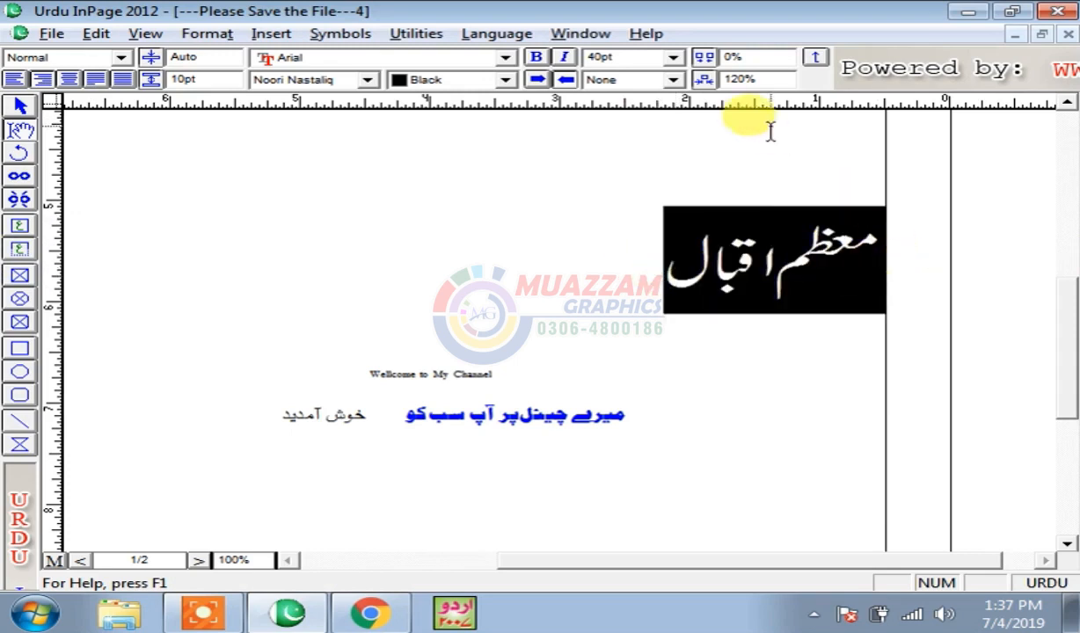
double_click(764, 79)
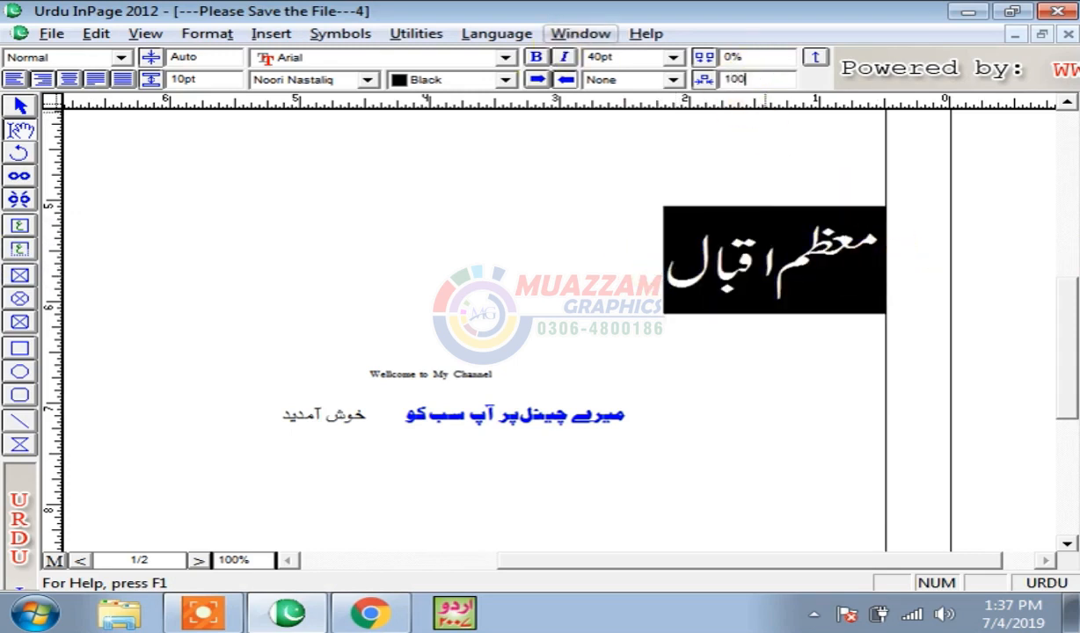
key("Return")
double_click(767, 57)
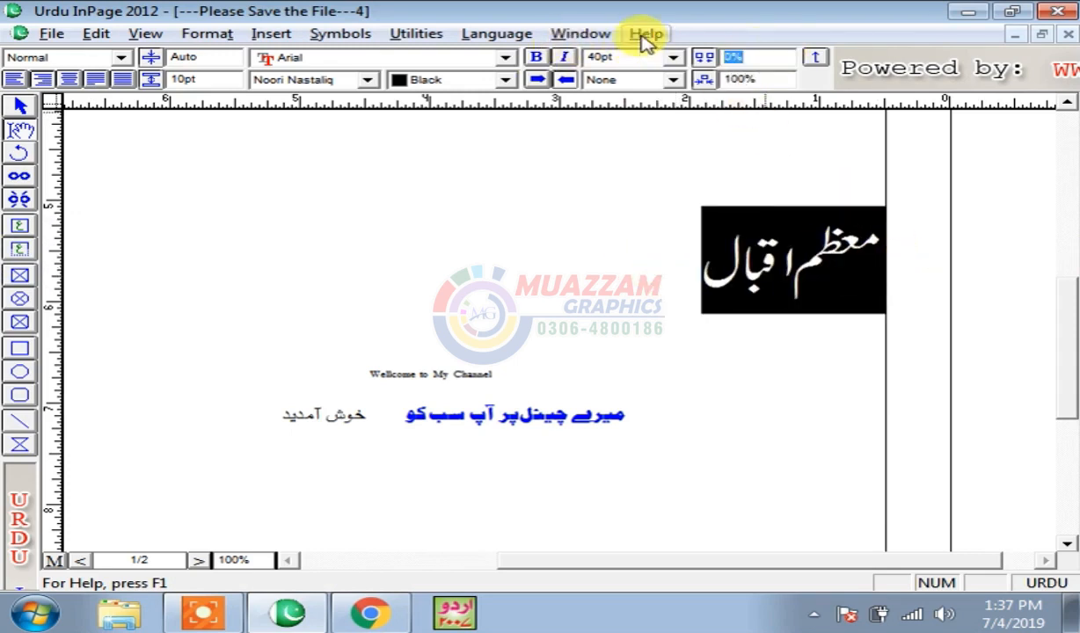
left_click_drag(209, 78, 123, 67)
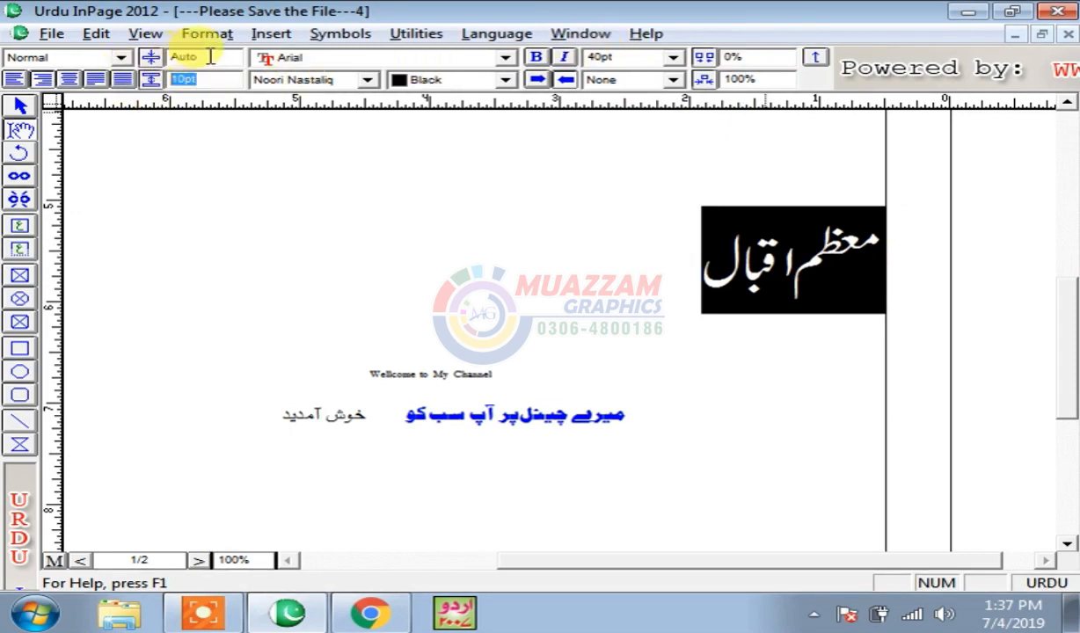
double_click(747, 79)
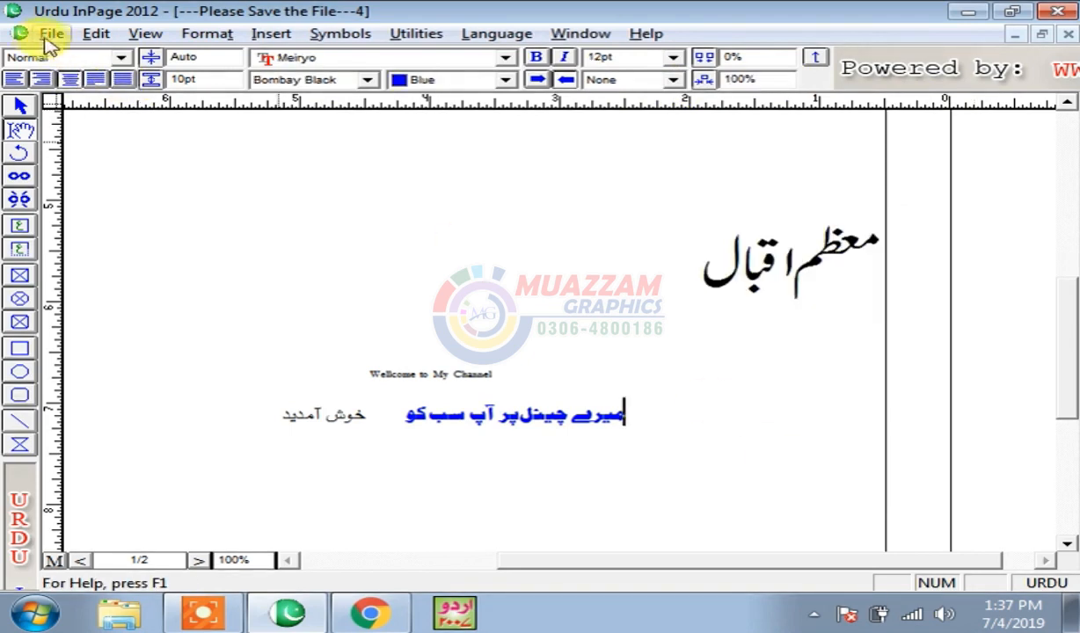
- Undo the last text edit after the heading, removing the final letter
left_click(93, 35)
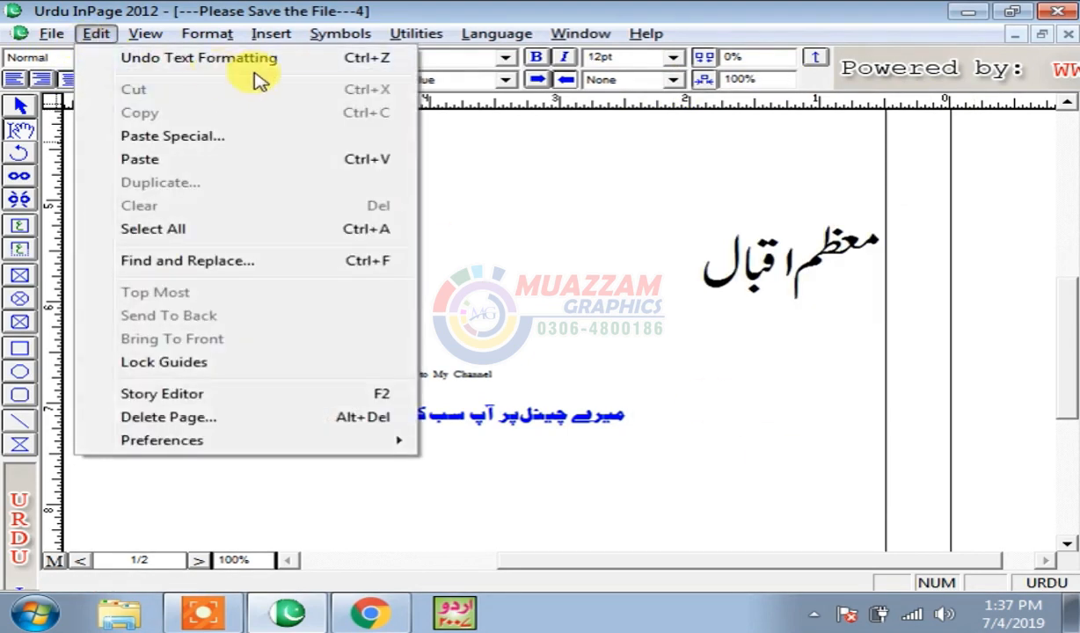
left_click(651, 251)
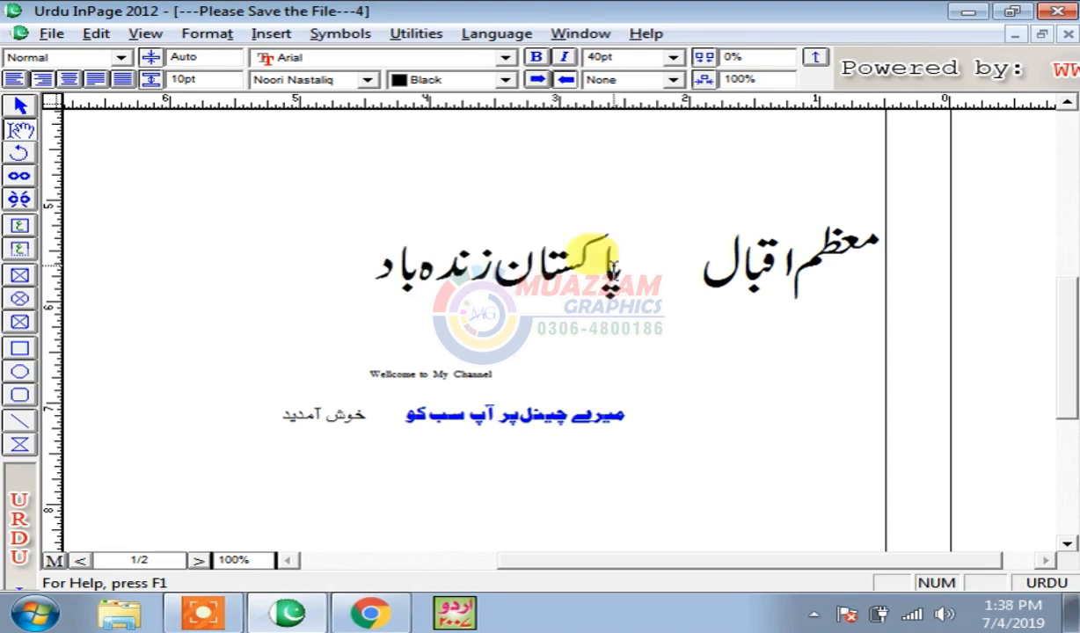
left_click(95, 35)
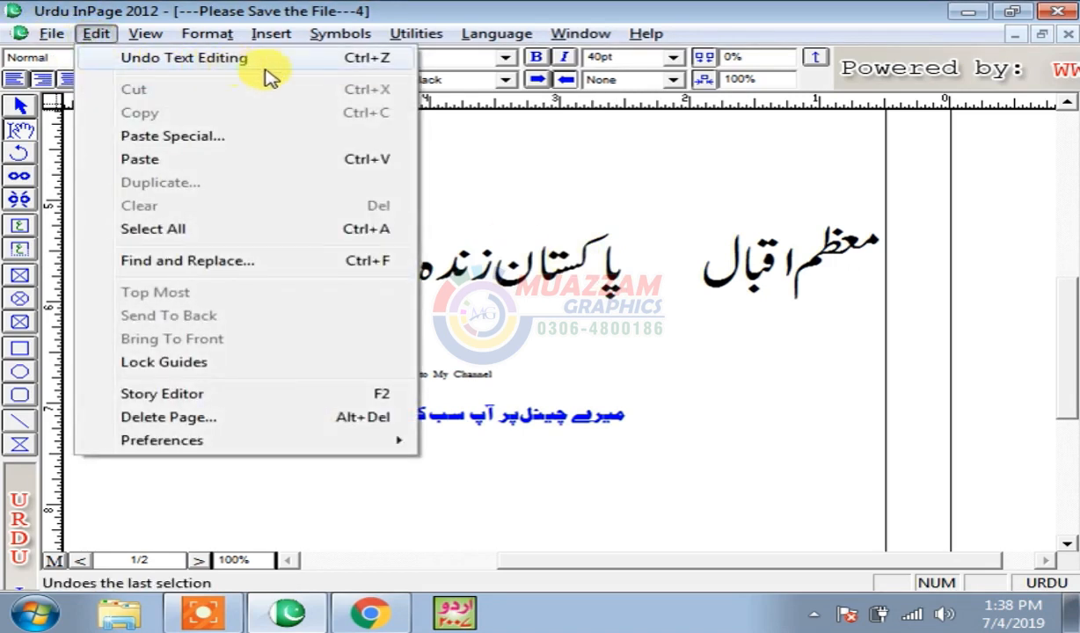
left_click(349, 64)
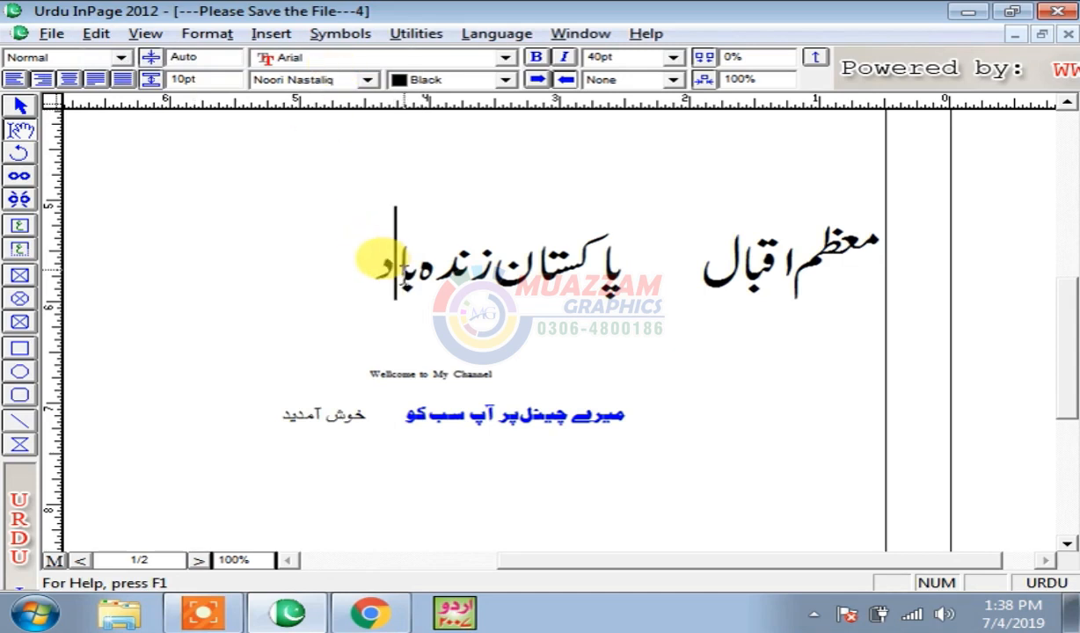
- Redo, undo and redo again so پاکستان زندہ باد ends complete
left_click(145, 34)
mouse_move(107, 35)
left_click(137, 58)
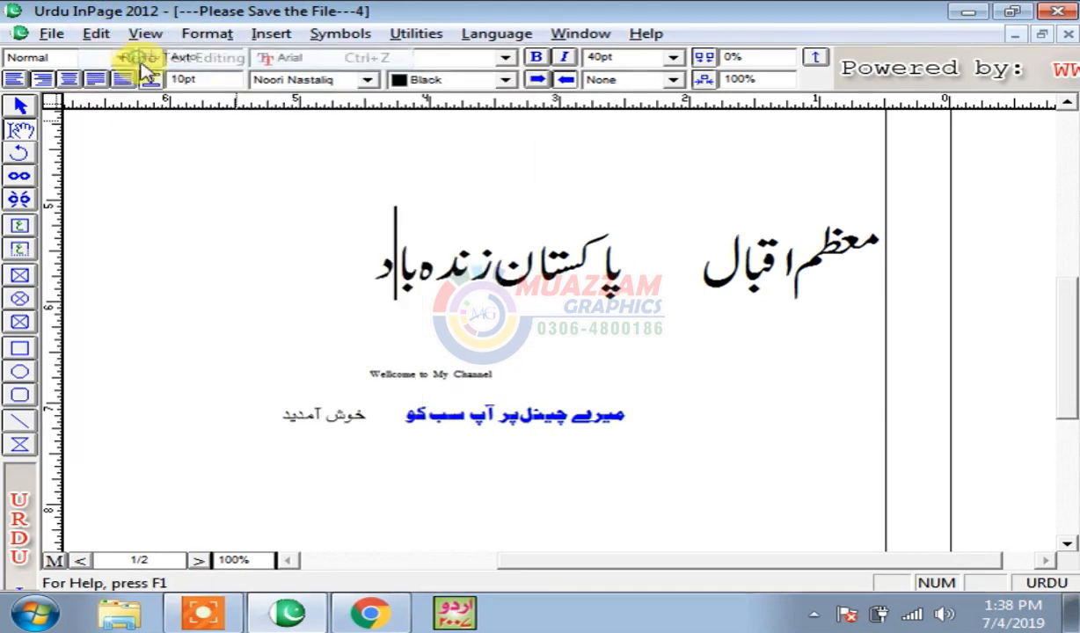
left_click(95, 33)
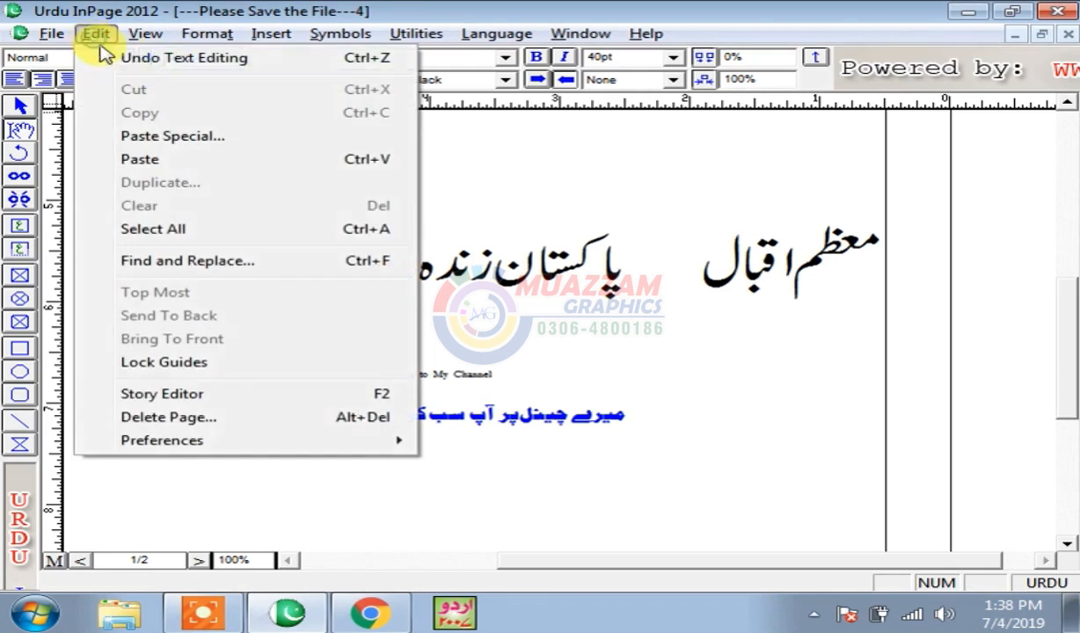
left_click(187, 59)
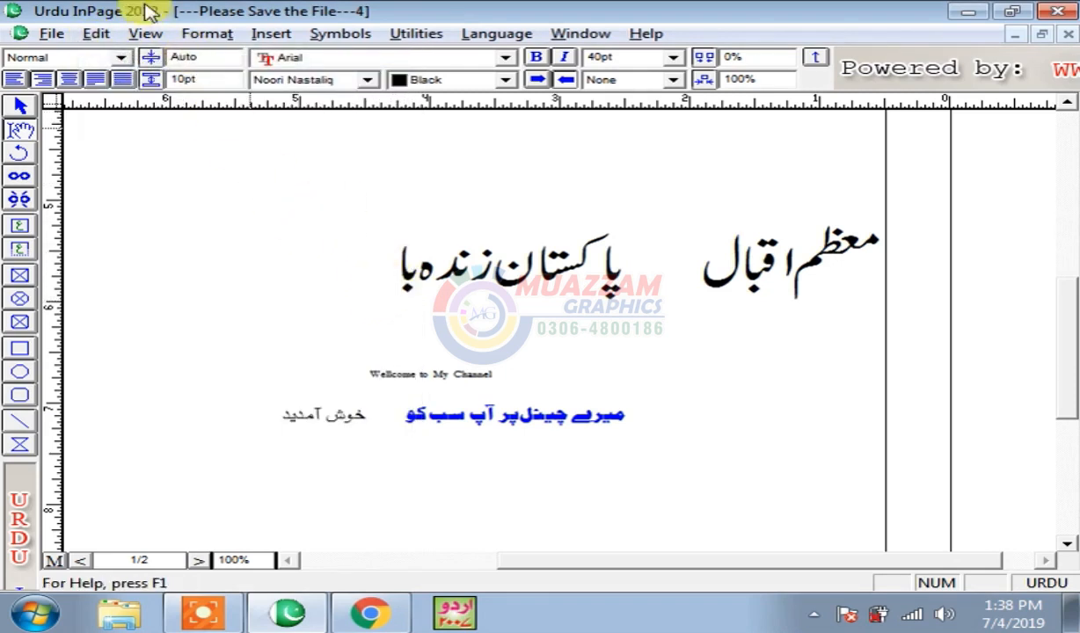
left_click(98, 33)
left_click(136, 58)
left_click(93, 35)
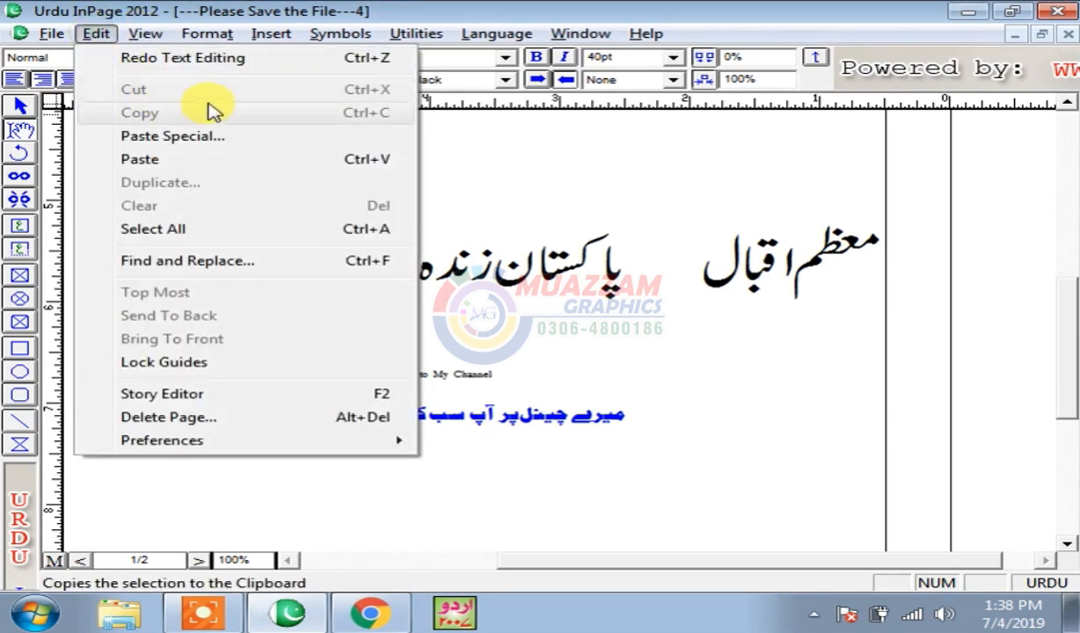
left_click(558, 216)
left_click_drag(1068, 358, 1067, 273)
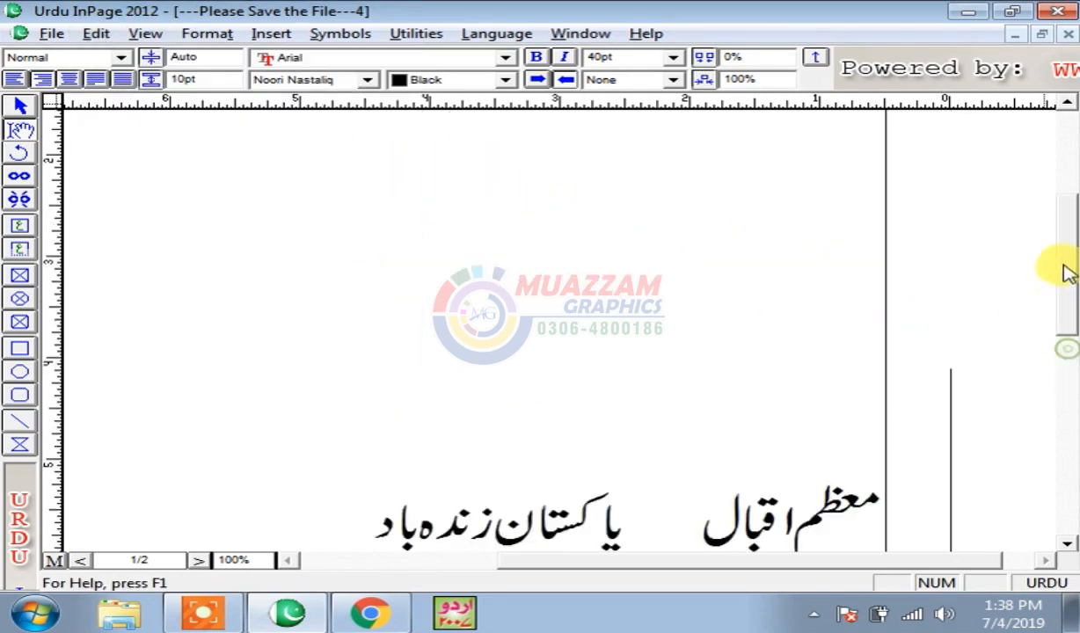
- Select the lower lines of the Urdu paragraph
left_click_drag(235, 412, 772, 183)
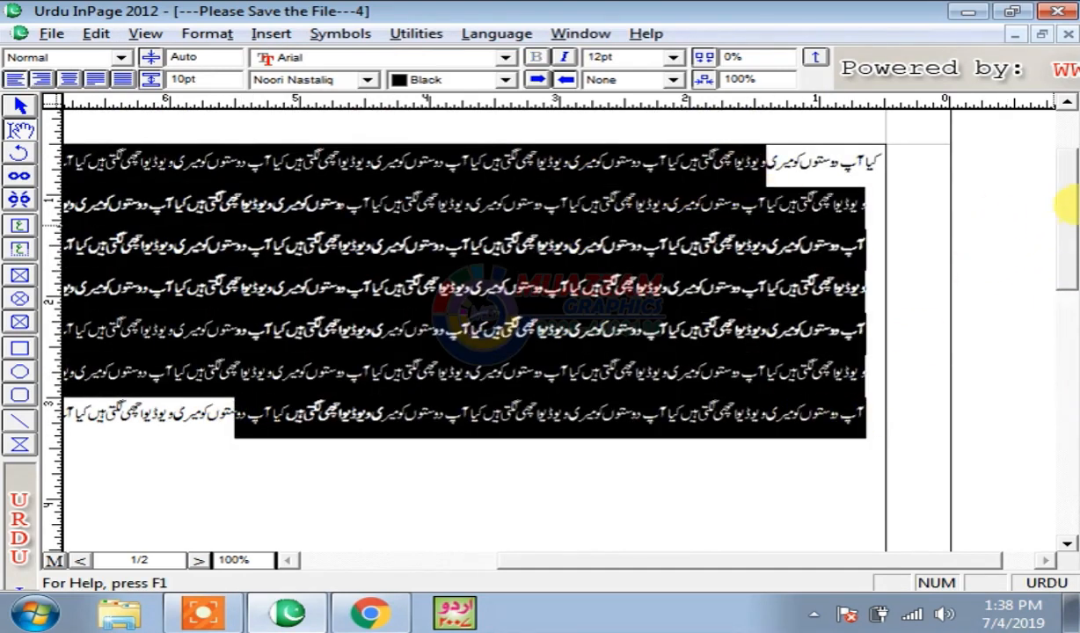
left_click(576, 286)
left_click(413, 374)
left_click_drag(273, 413, 504, 308)
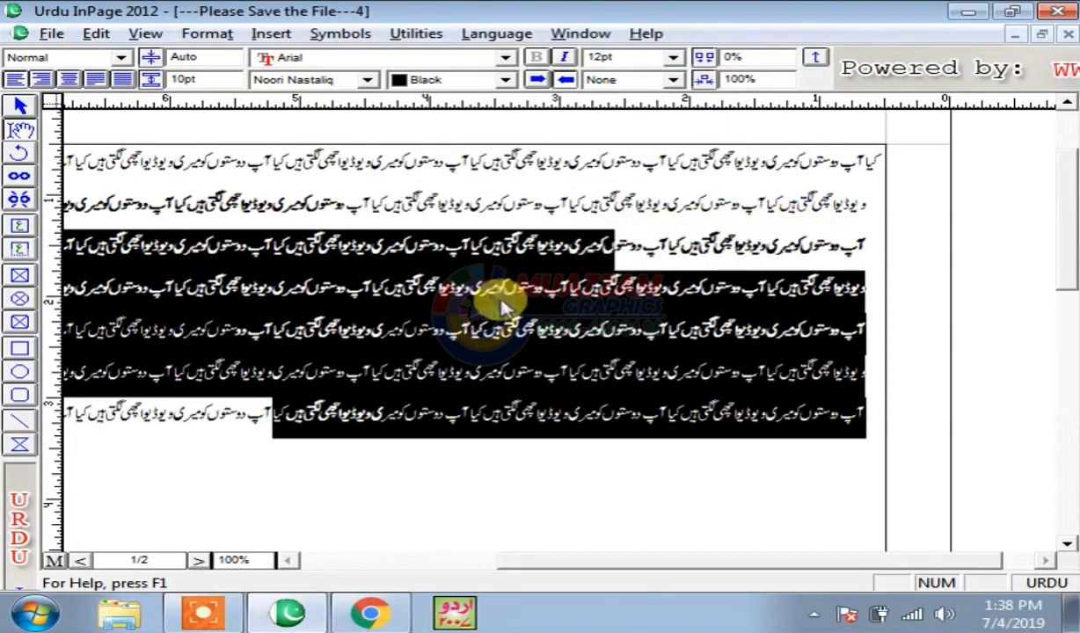
left_click(500, 300)
left_click_drag(246, 414, 657, 257)
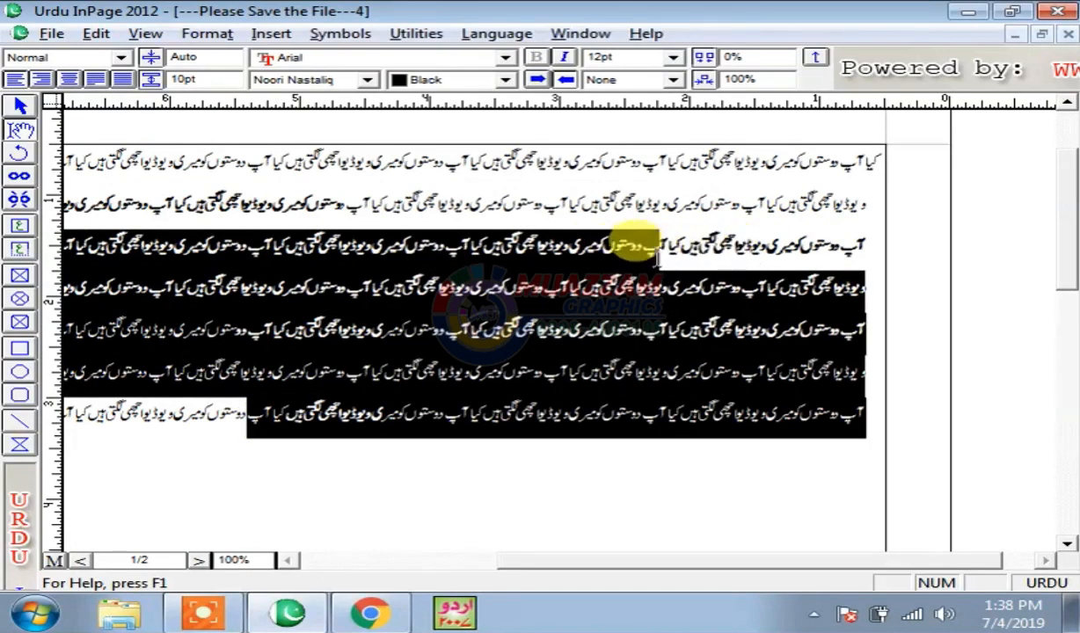
- Cut paragraph lines four to six and open the New Document dialog
left_click(96, 35)
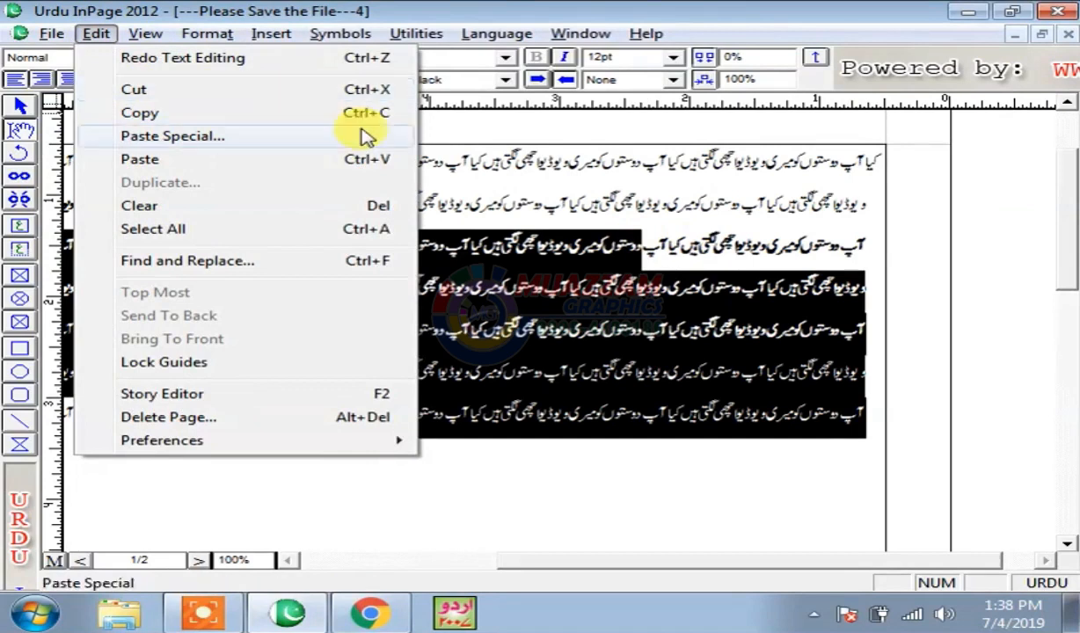
left_click(616, 308)
left_click_drag(341, 377, 649, 296)
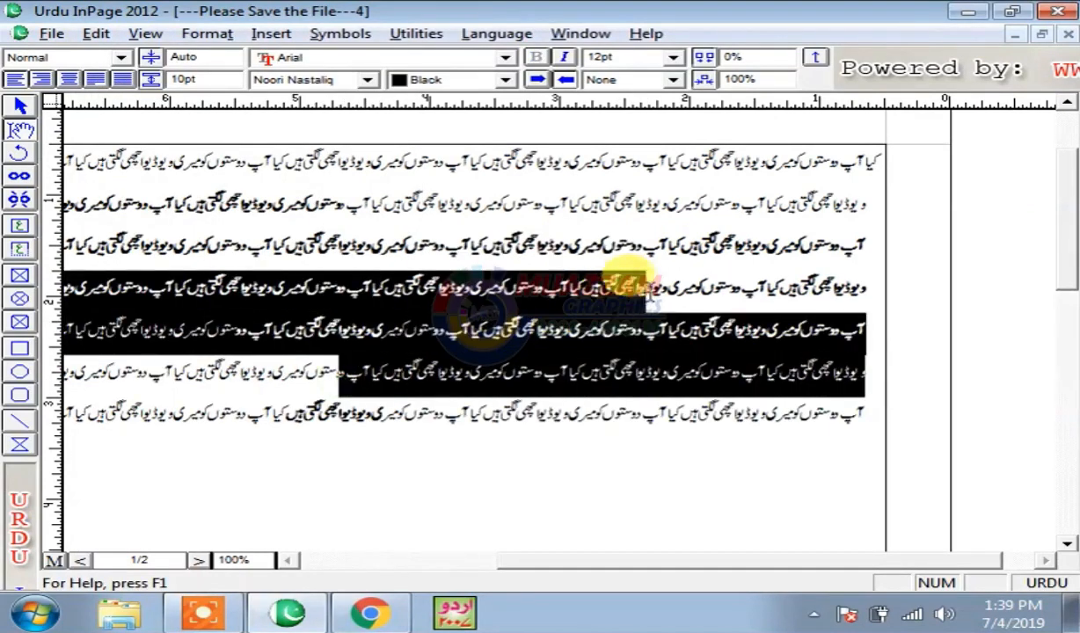
right_click(621, 283)
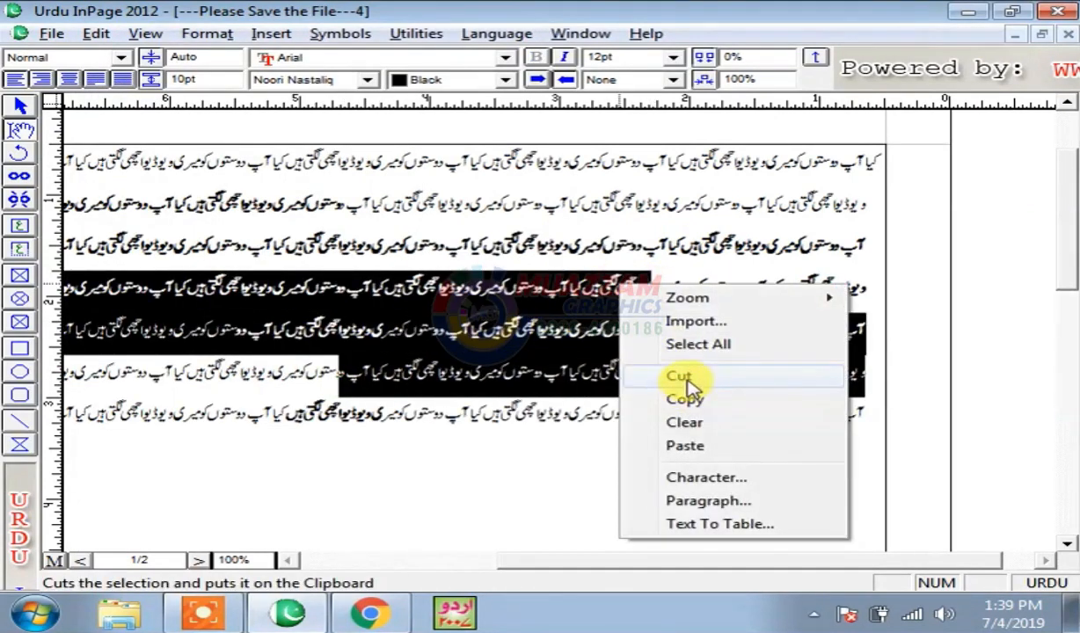
left_click(96, 33)
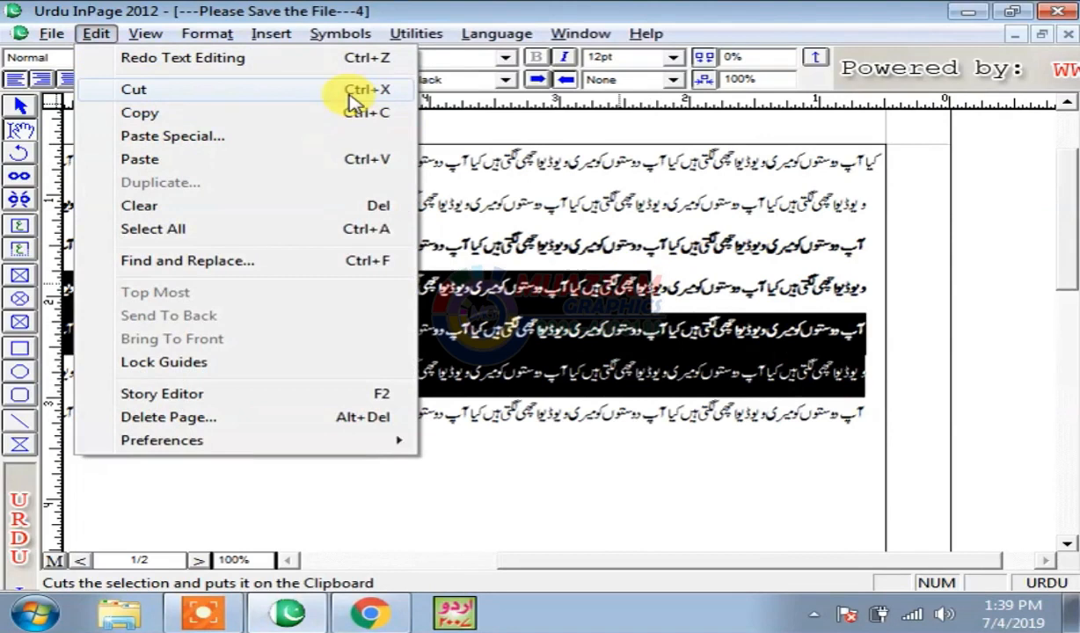
left_click(200, 96)
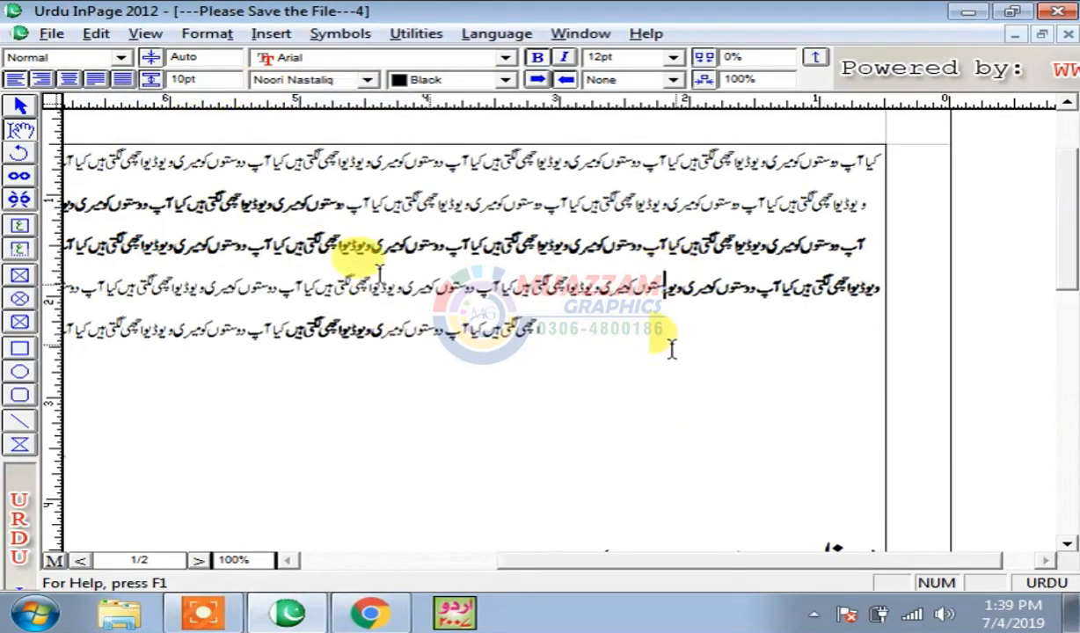
left_click(44, 33)
left_click(61, 54)
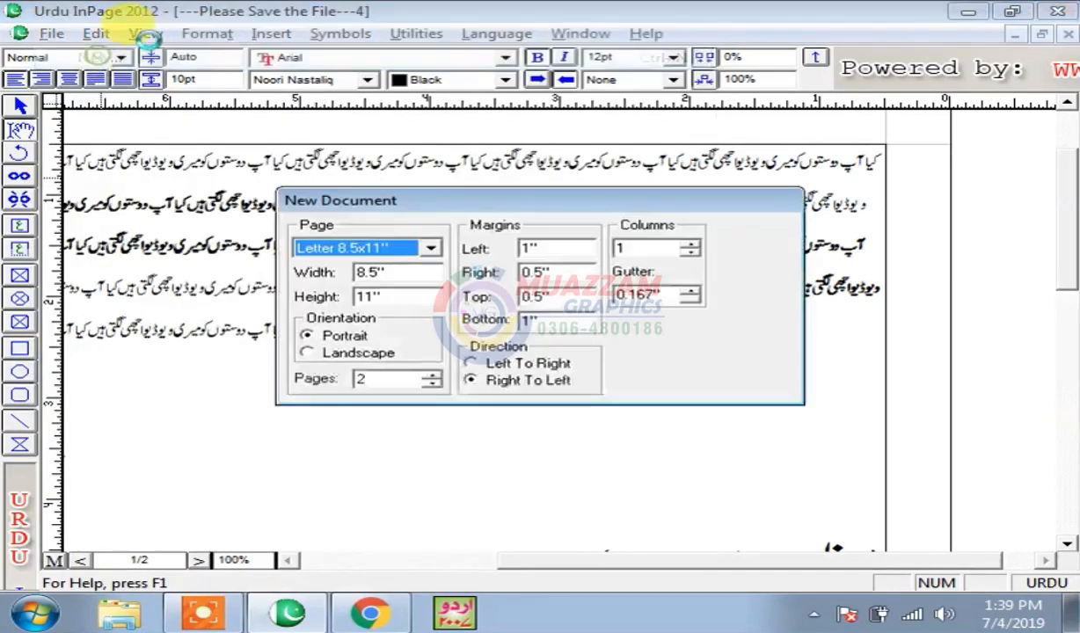
- Create the new document, paste the cut lines, and restore its window size
left_click(751, 236)
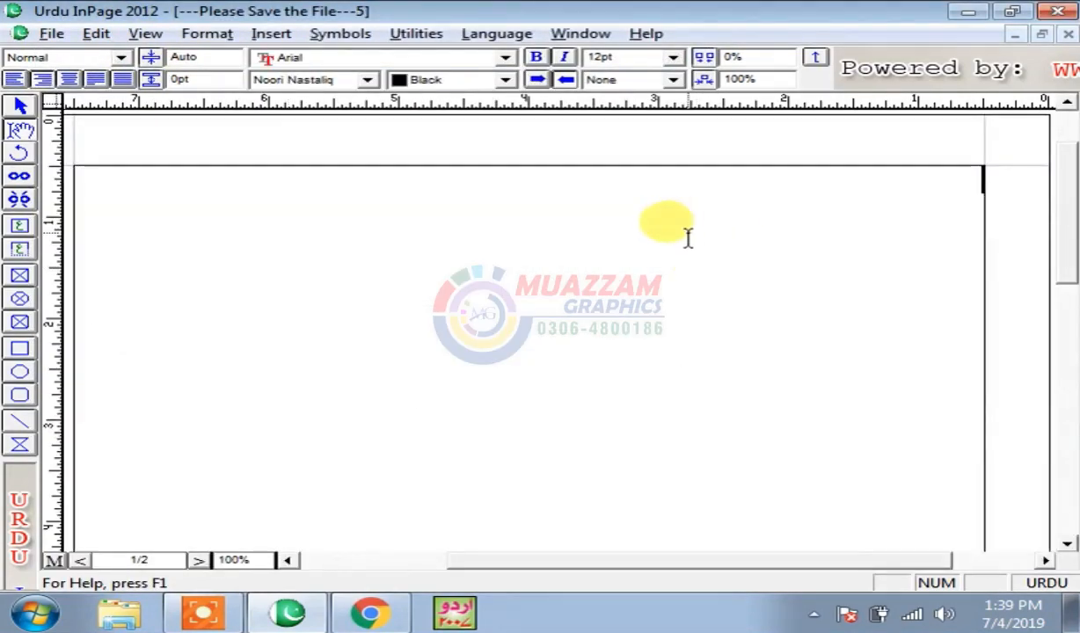
left_click(88, 33)
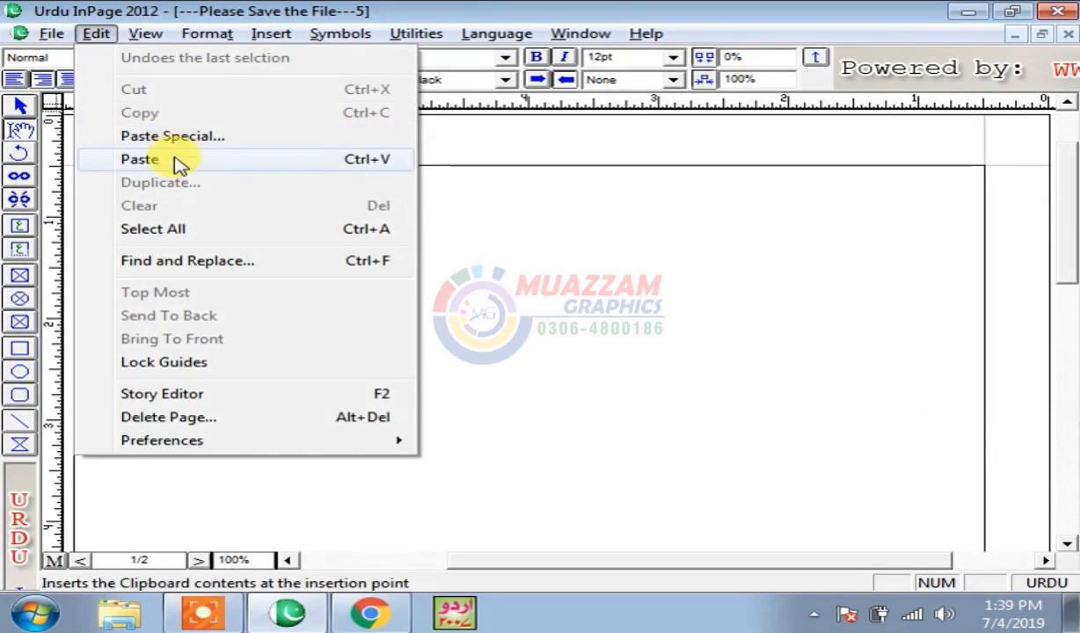
left_click(343, 171)
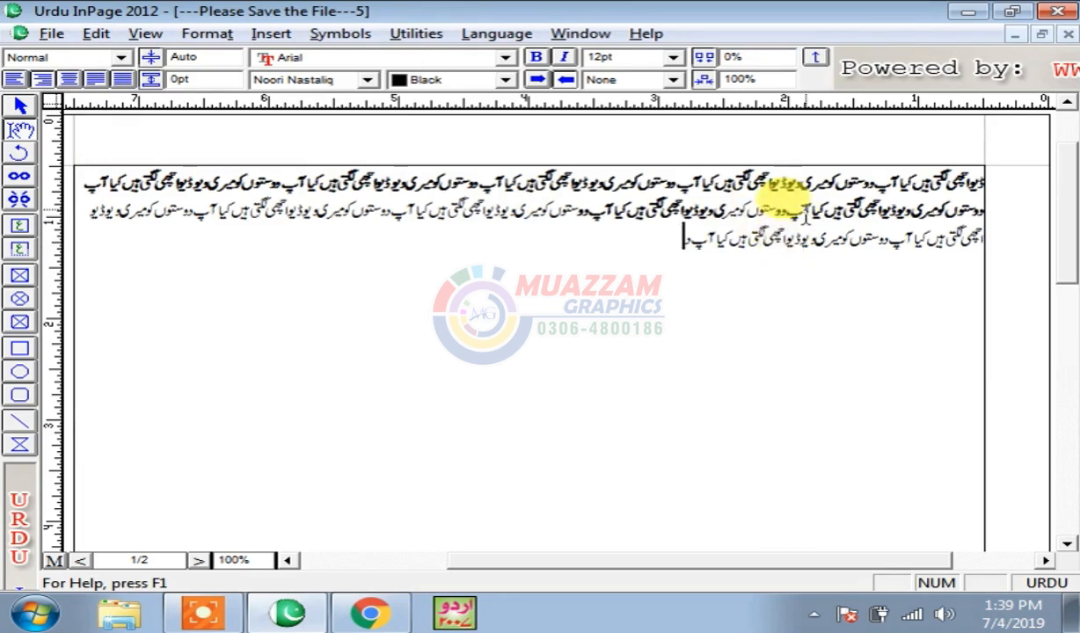
left_click(1041, 33)
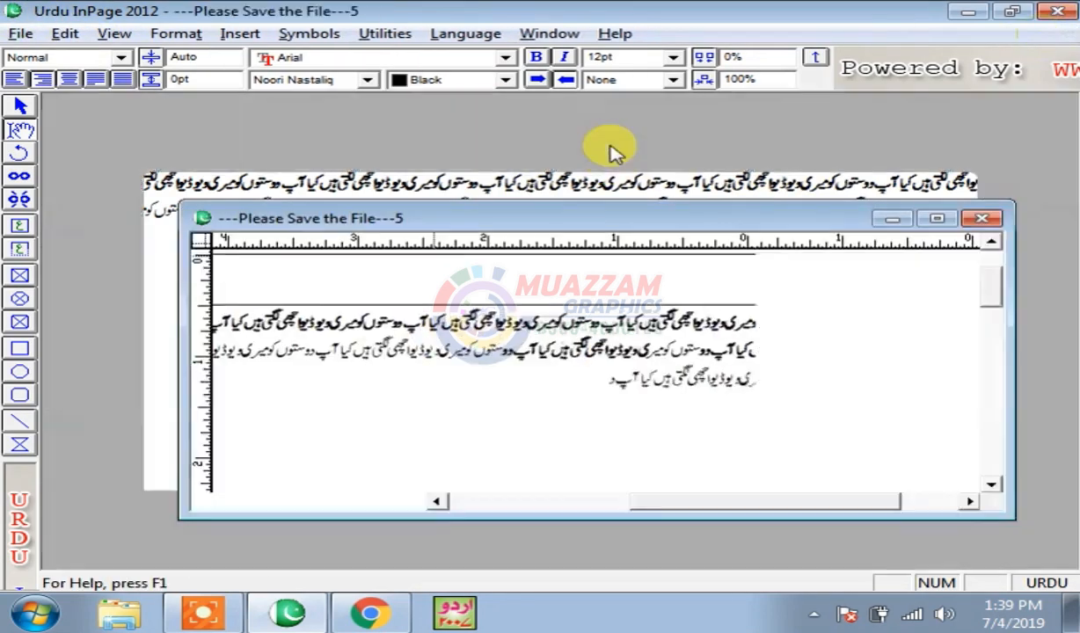
left_click_drag(562, 216, 465, 373)
- Copy the پاکستان زندہ باد phrase from document 4
left_click(470, 274)
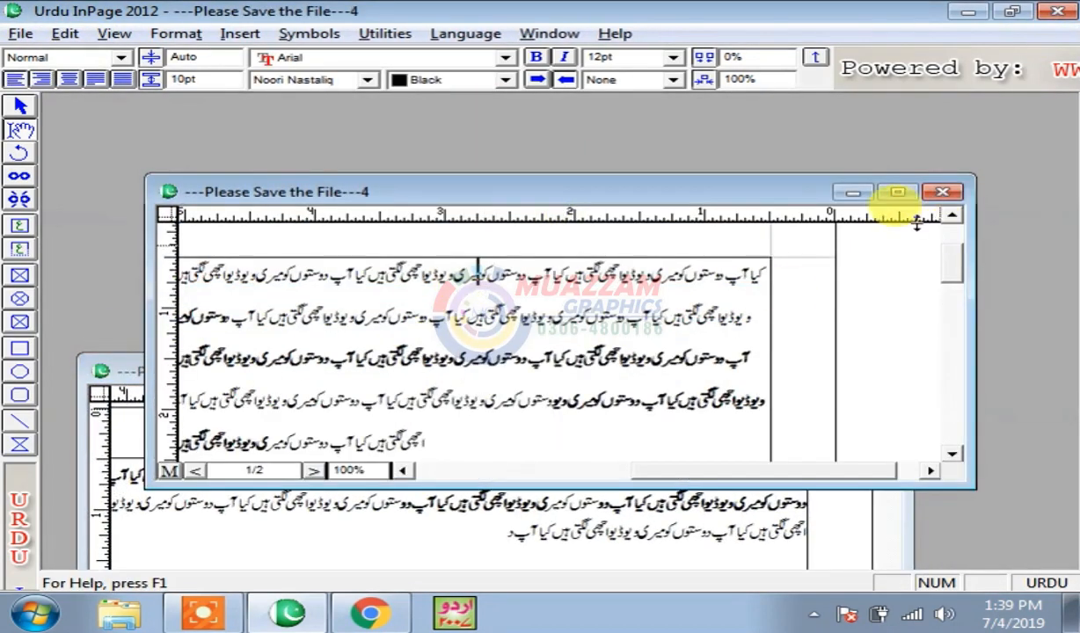
left_click(954, 303)
left_click_drag(950, 299, 956, 313)
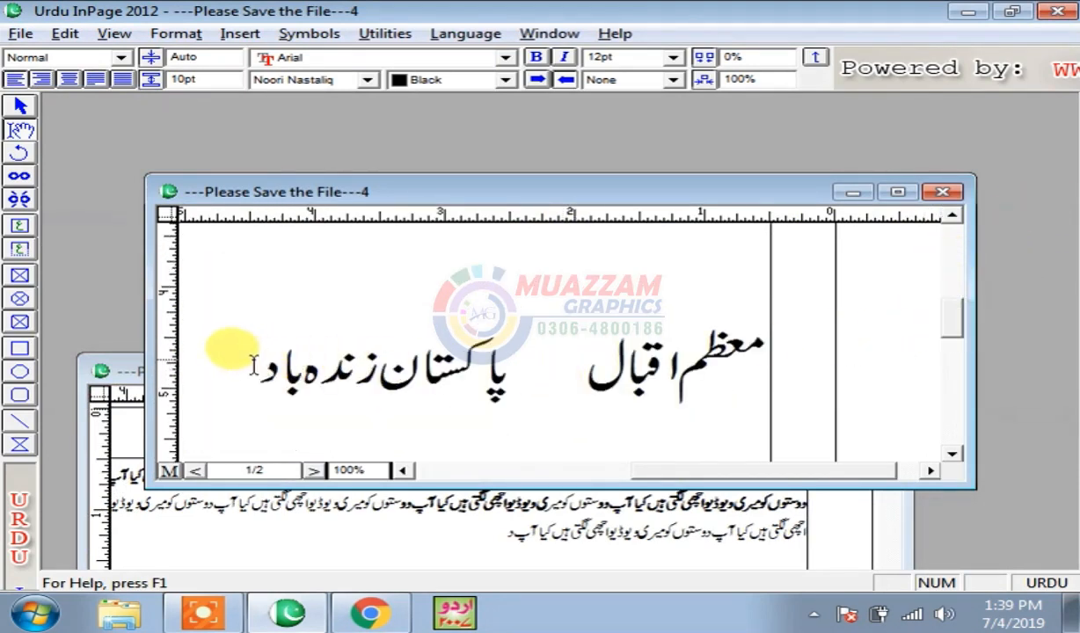
left_click_drag(255, 367, 534, 362)
left_click_drag(255, 356, 512, 370)
right_click(422, 355)
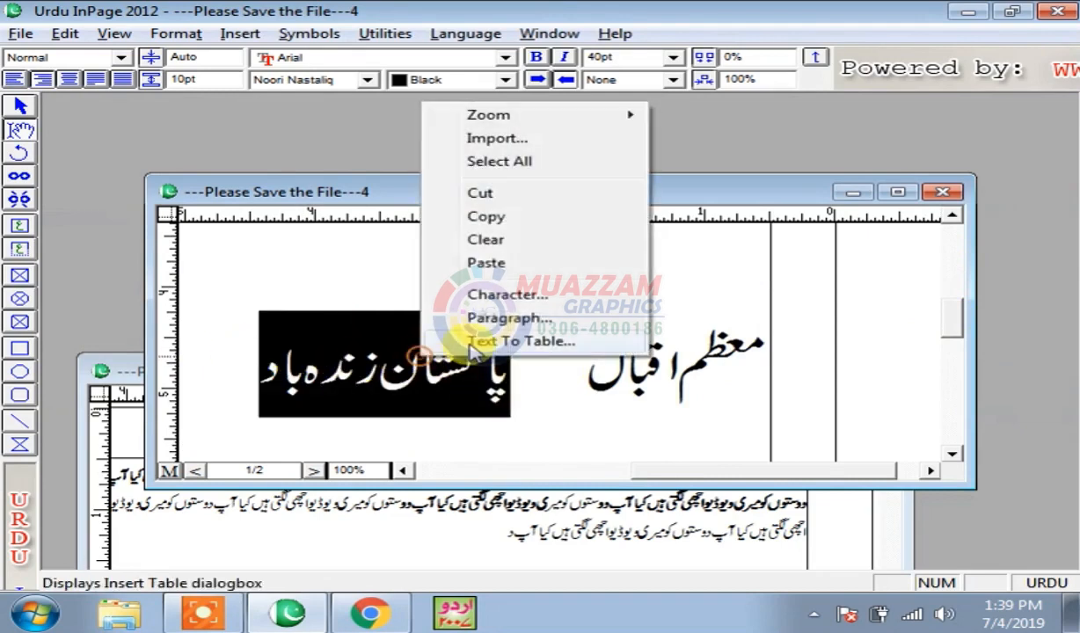
left_click(495, 220)
left_click(64, 33)
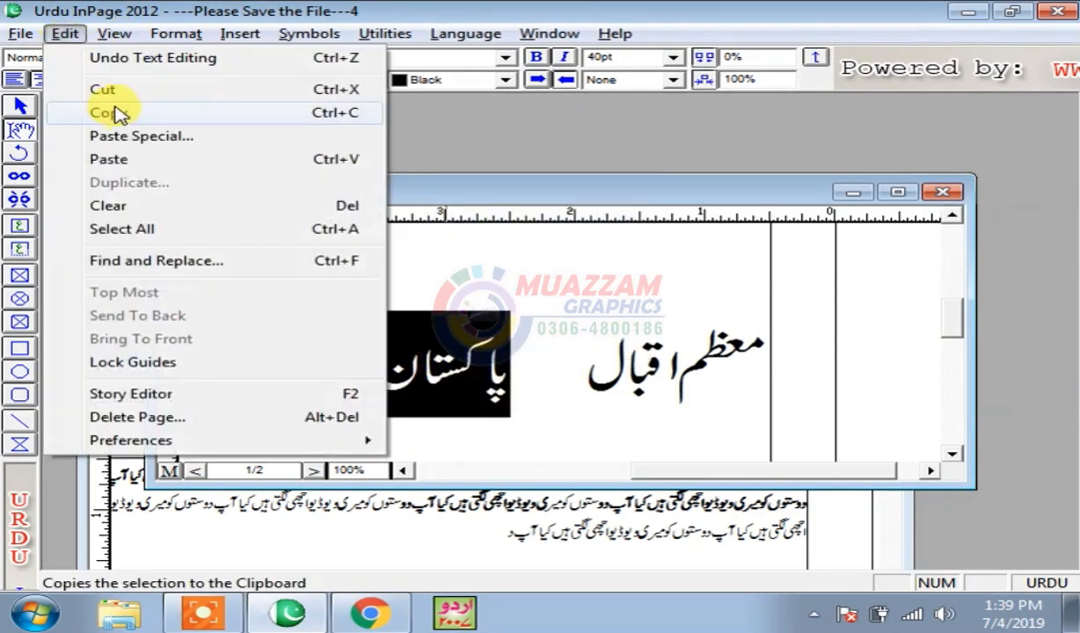
right_click(475, 356)
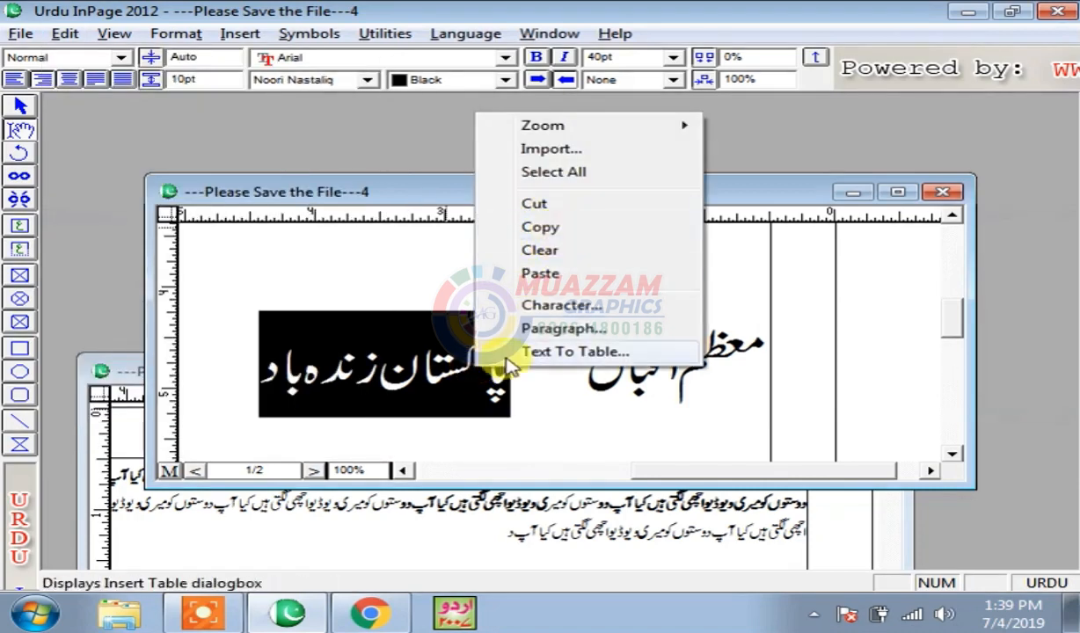
left_click(432, 376)
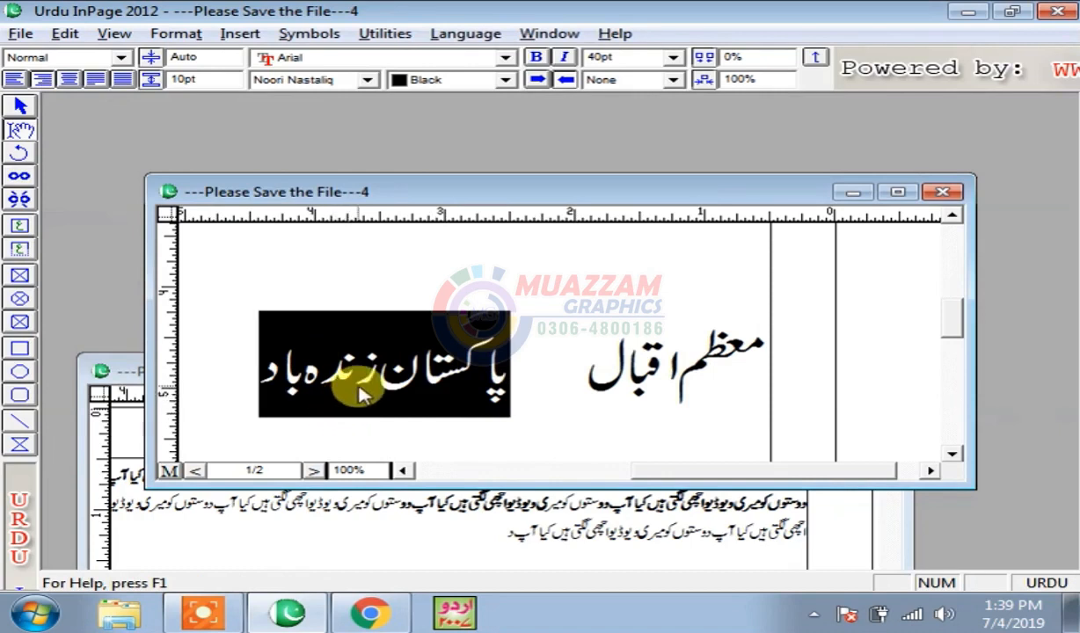
key("ctrl+x")
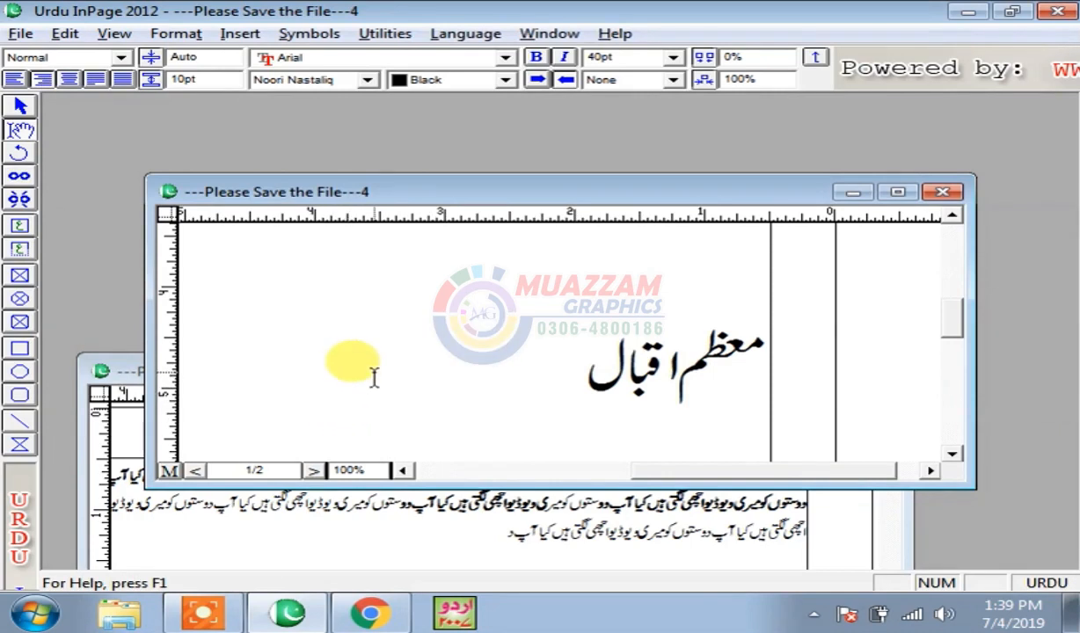
key("ctrl+v")
- Paste پاکستان زندہ باد on a new line after the paragraph in document 5
left_click(484, 517)
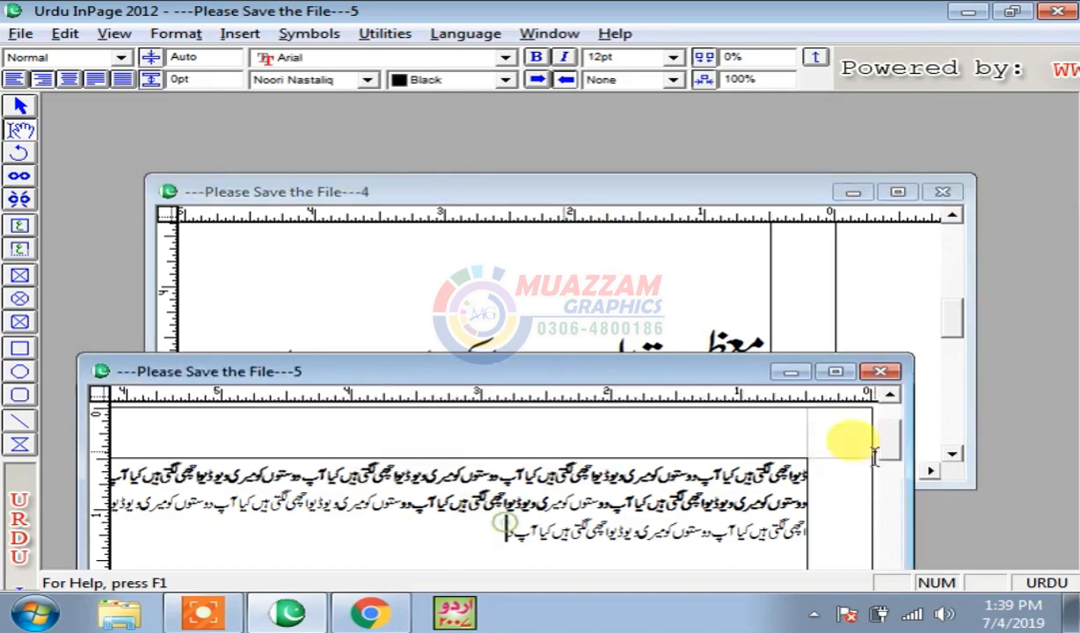
left_click_drag(661, 380, 690, 160)
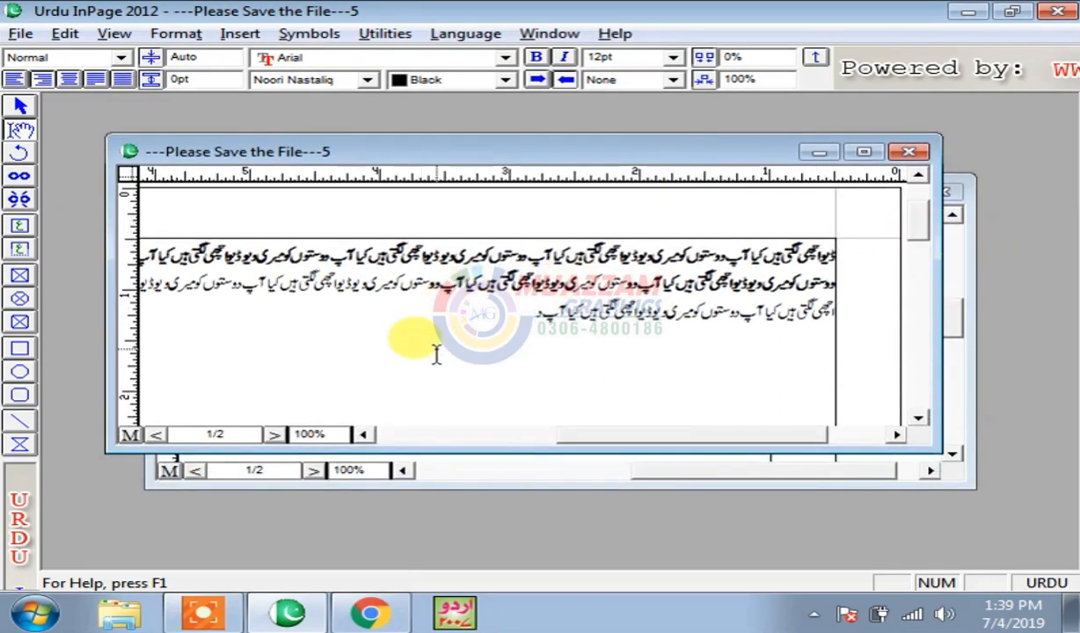
key("Return")
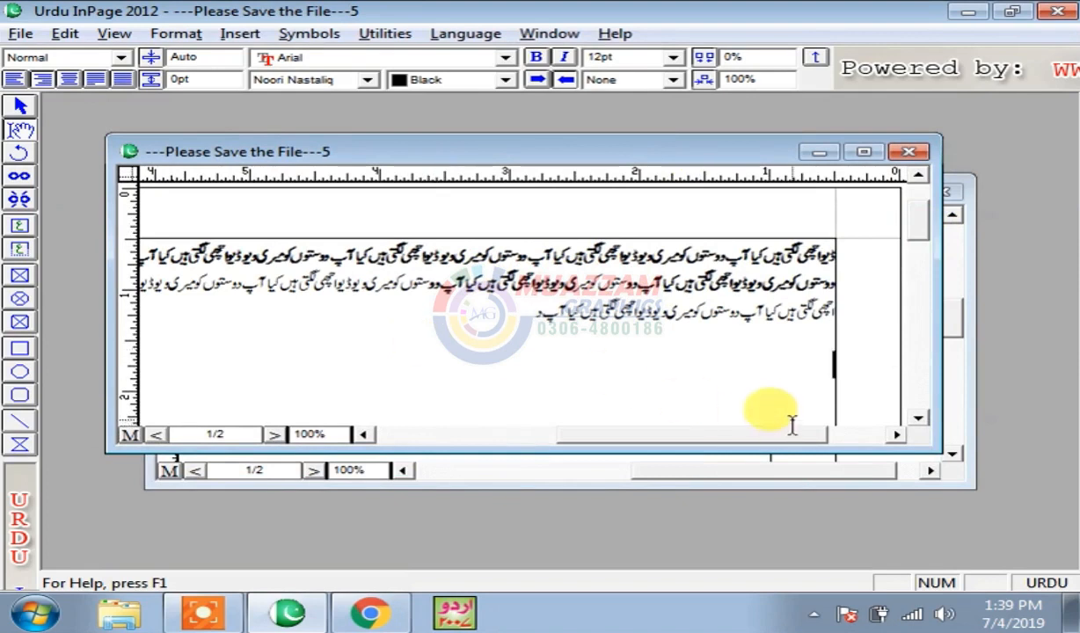
key("ctrl+v")
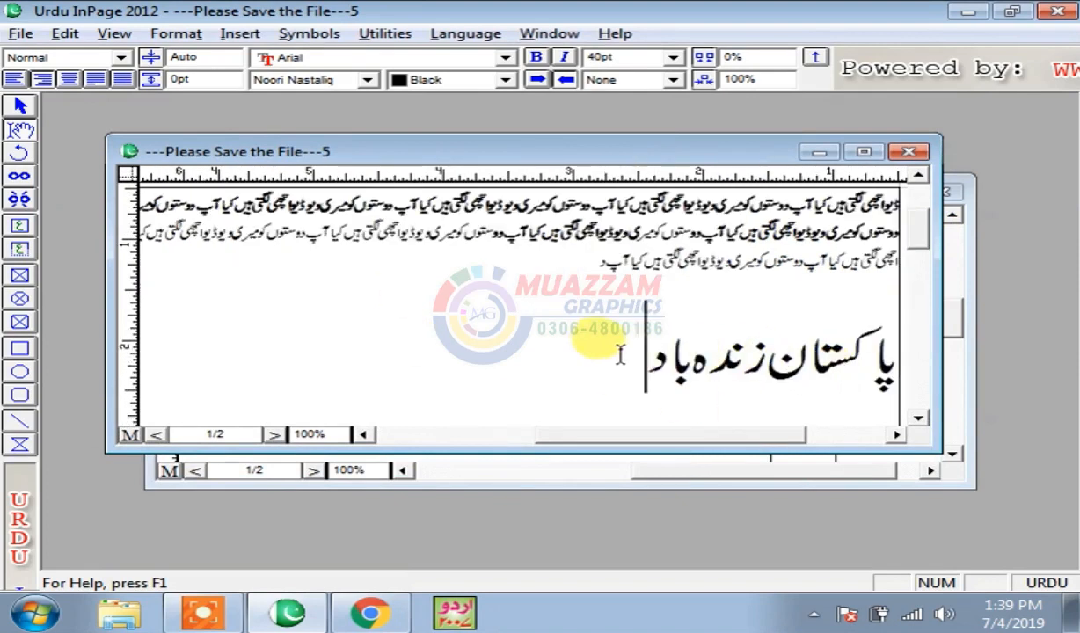
left_click_drag(622, 355, 917, 374)
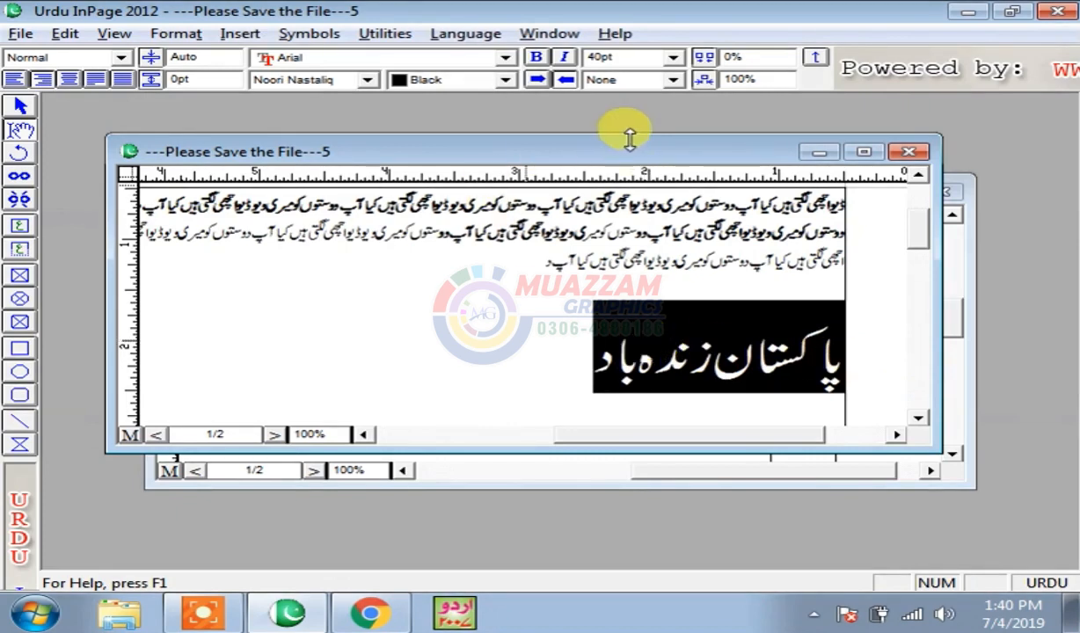
left_click(68, 35)
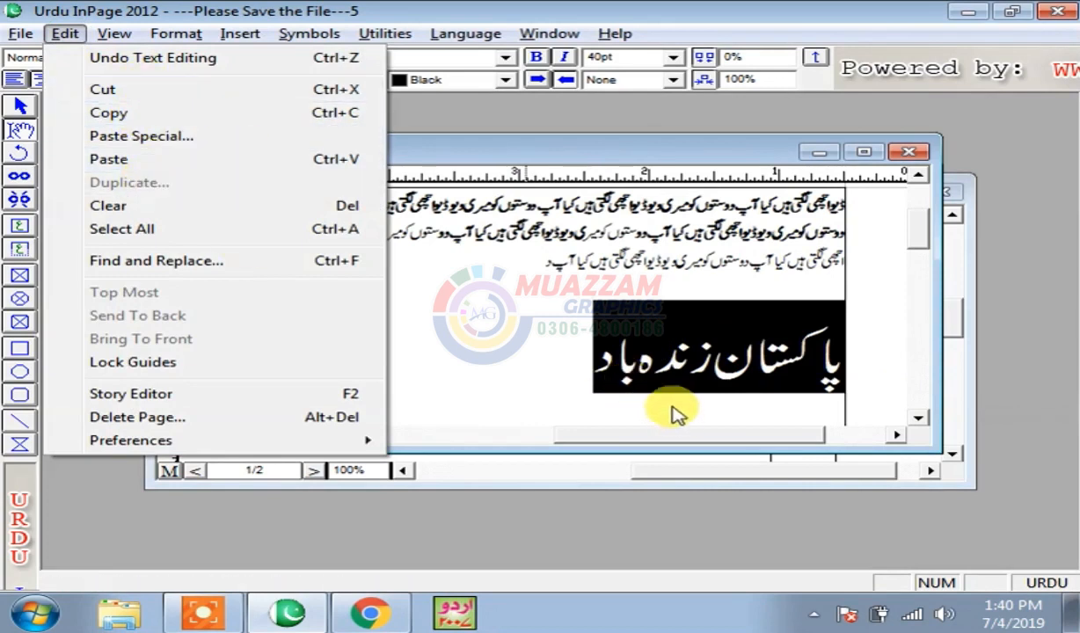
- Maximize the document 5 window and deselect the heading
left_click(639, 398)
left_click(862, 152)
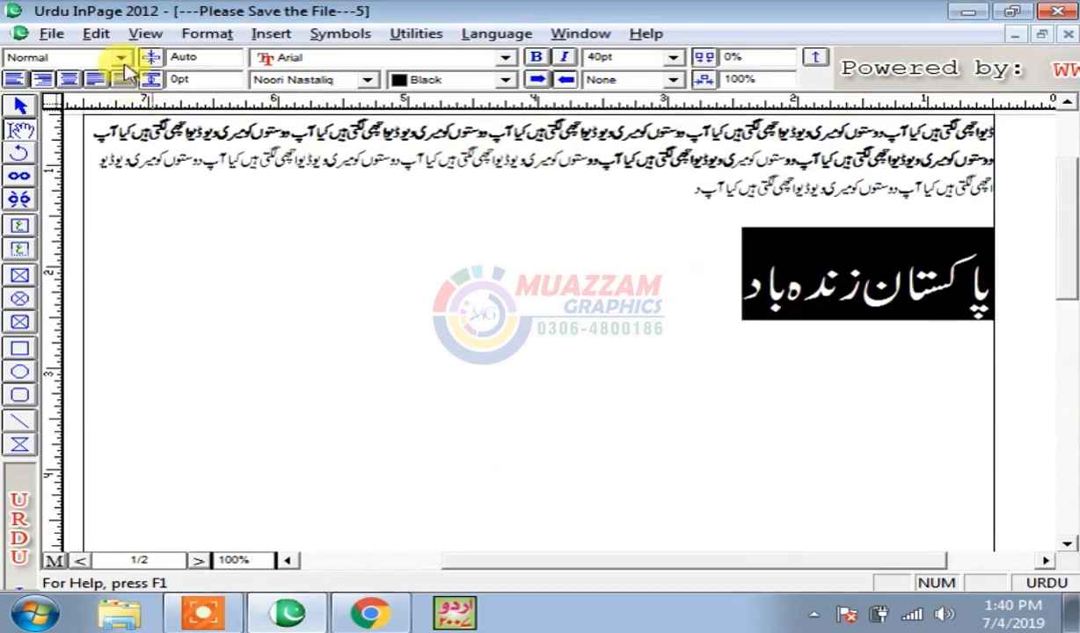
left_click(95, 34)
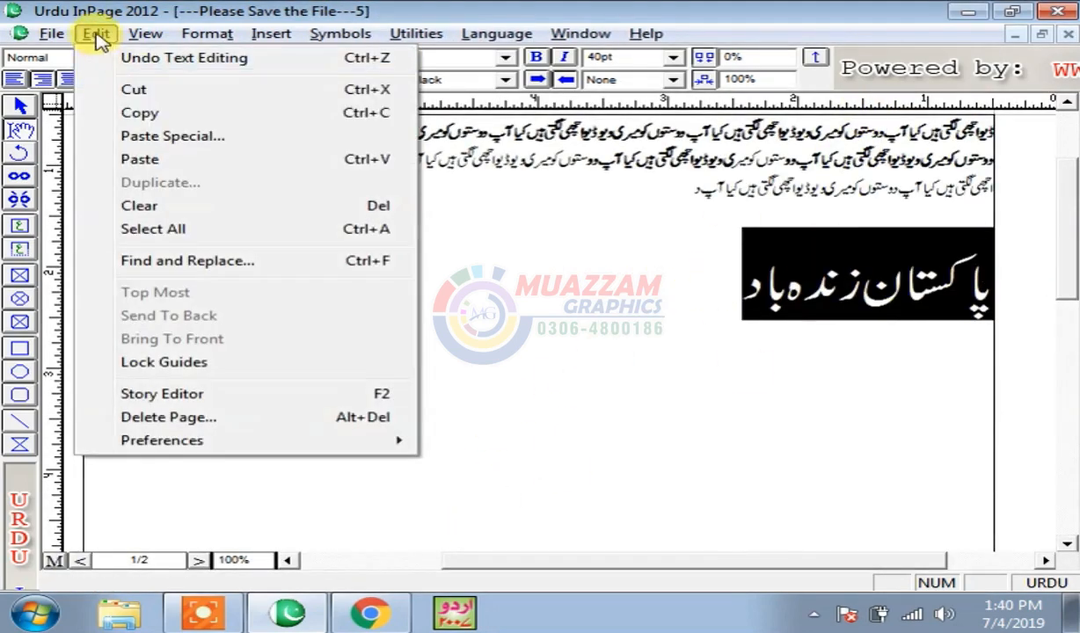
left_click(431, 283)
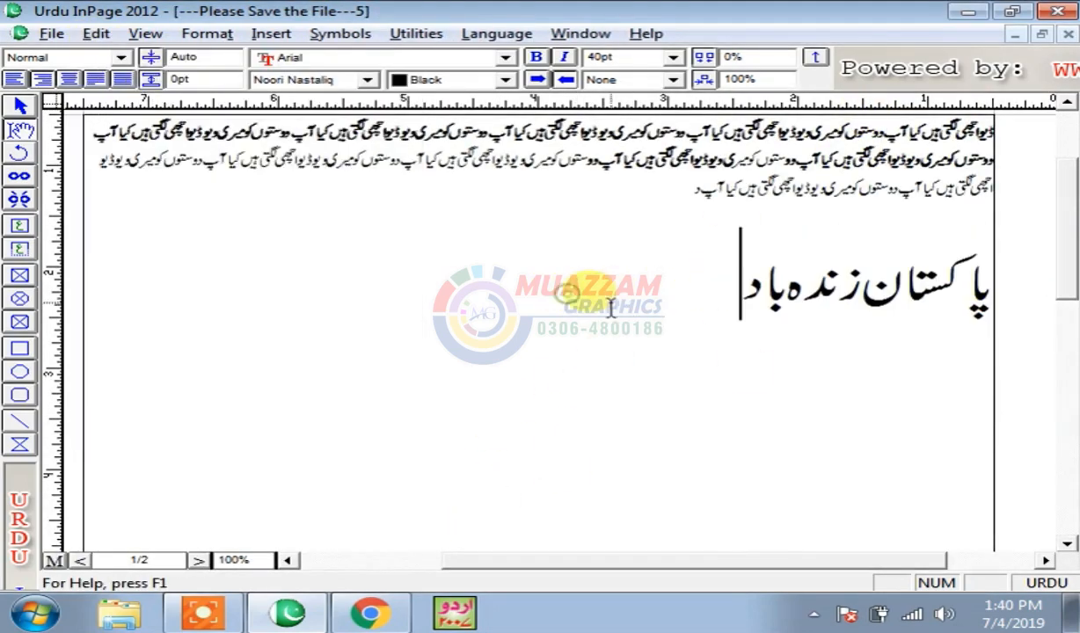
- Draw a text box below the heading and select it with the Arrow tool
left_click(19, 226)
left_click_drag(635, 338, 788, 385)
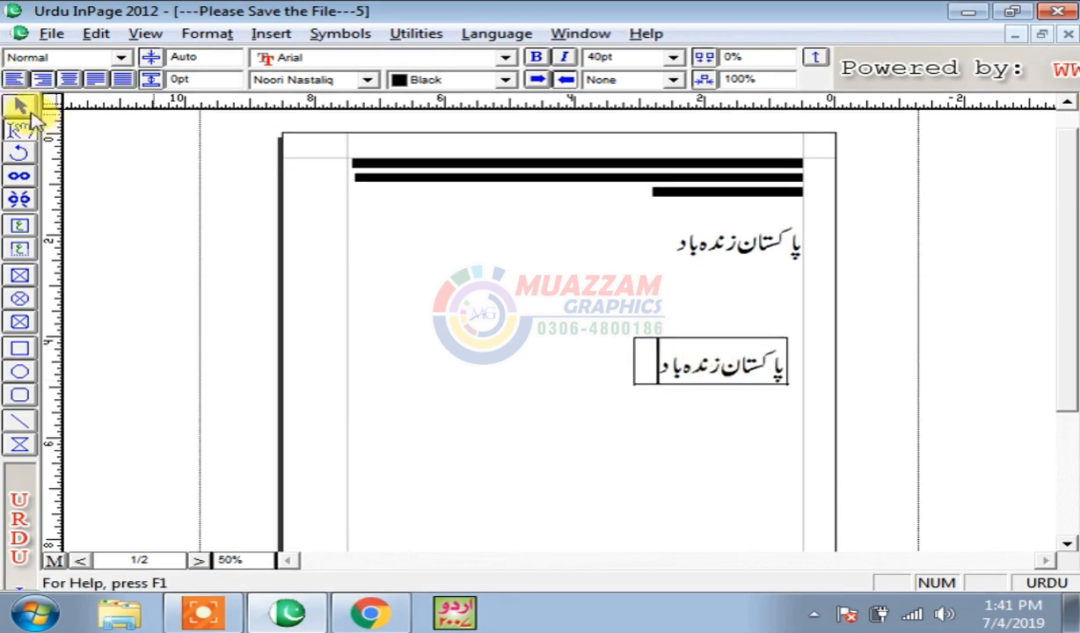
left_click(29, 112)
left_click(759, 374)
left_click(98, 35)
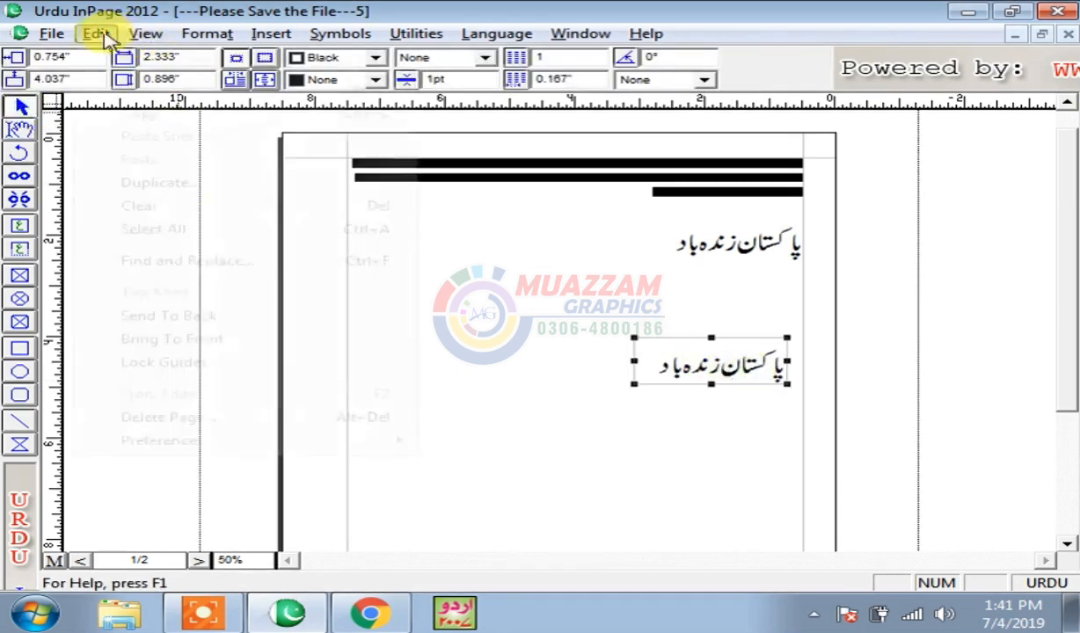
- Duplicate the slogan box into 2 rows × 2 columns, row spacing 1, column spacing 2
left_click(157, 180)
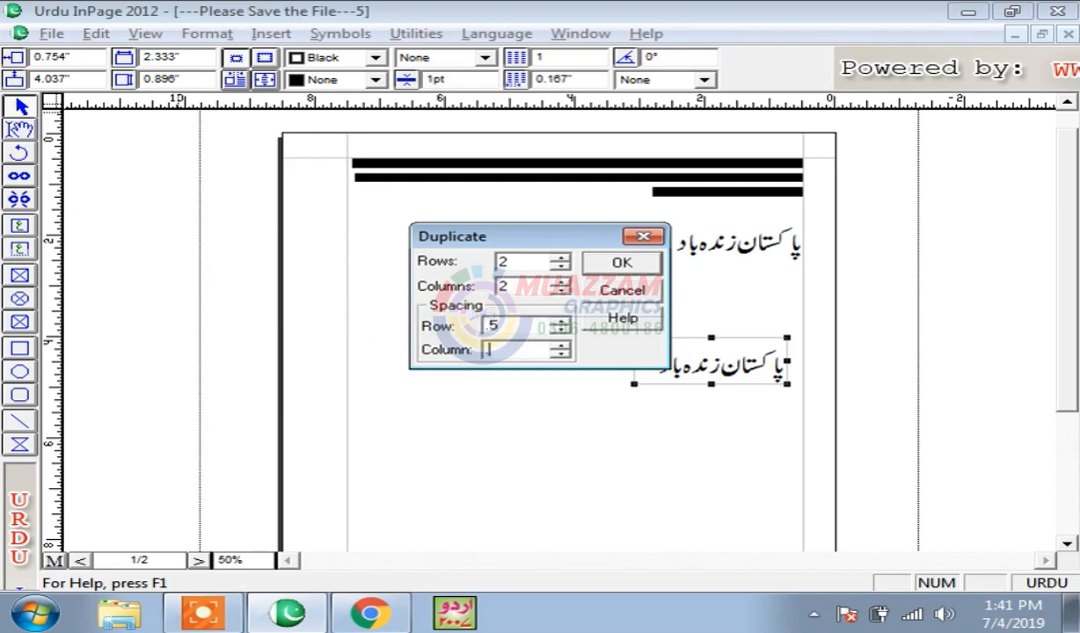
type("1")
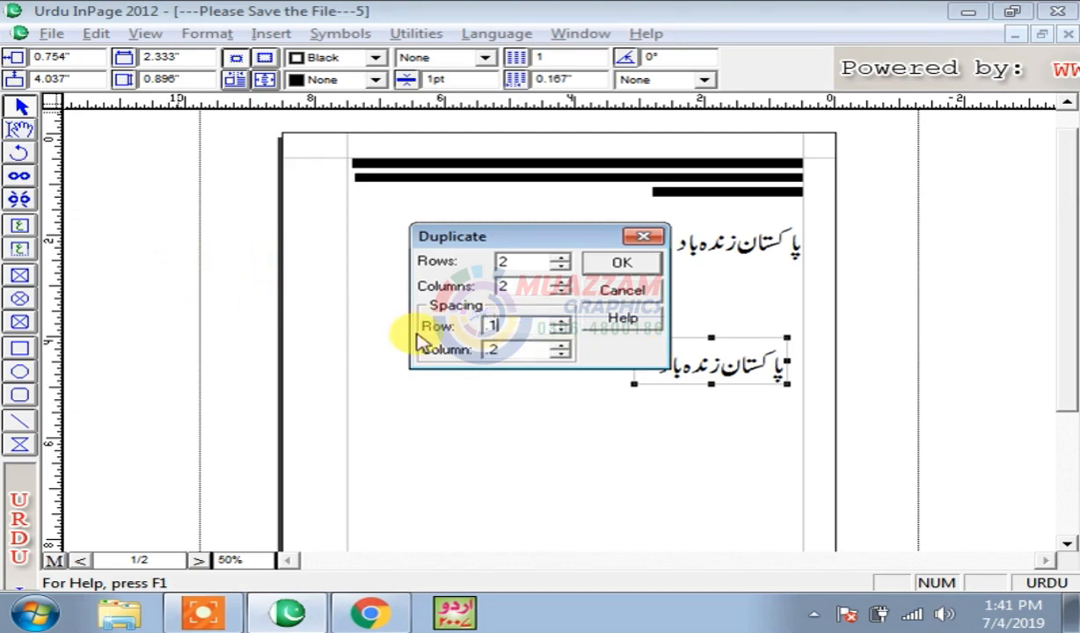
left_click(632, 267)
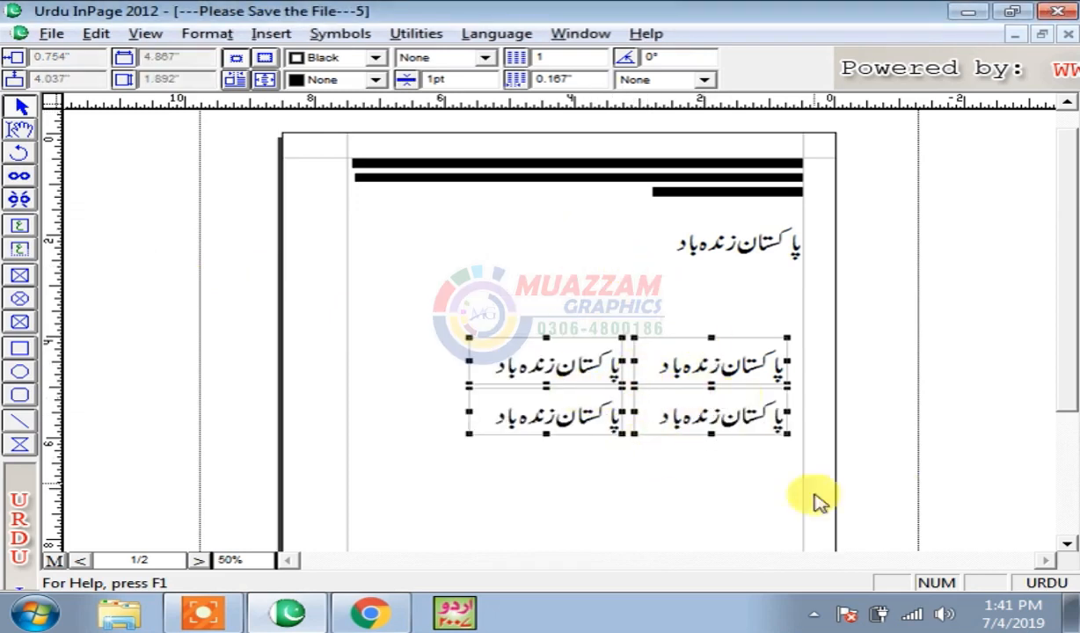
scroll(1068, 290, "down", 3)
scroll(1064, 308, "down", 3)
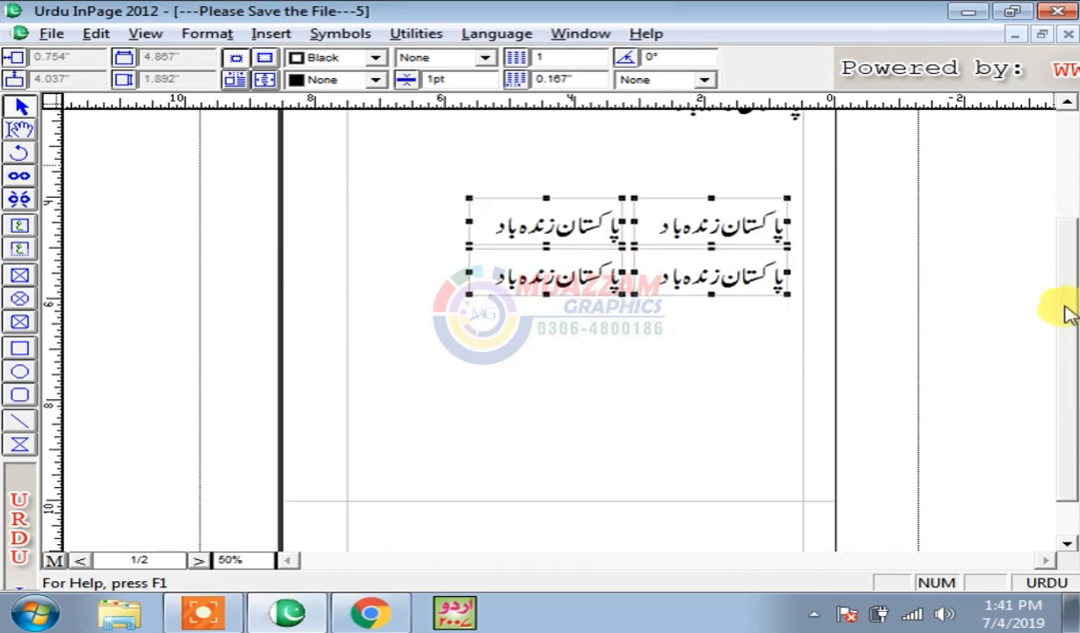
- Select the four slogan boxes, testing Delete and right-click Clear, each undone
scroll(1060, 308, "up", 2)
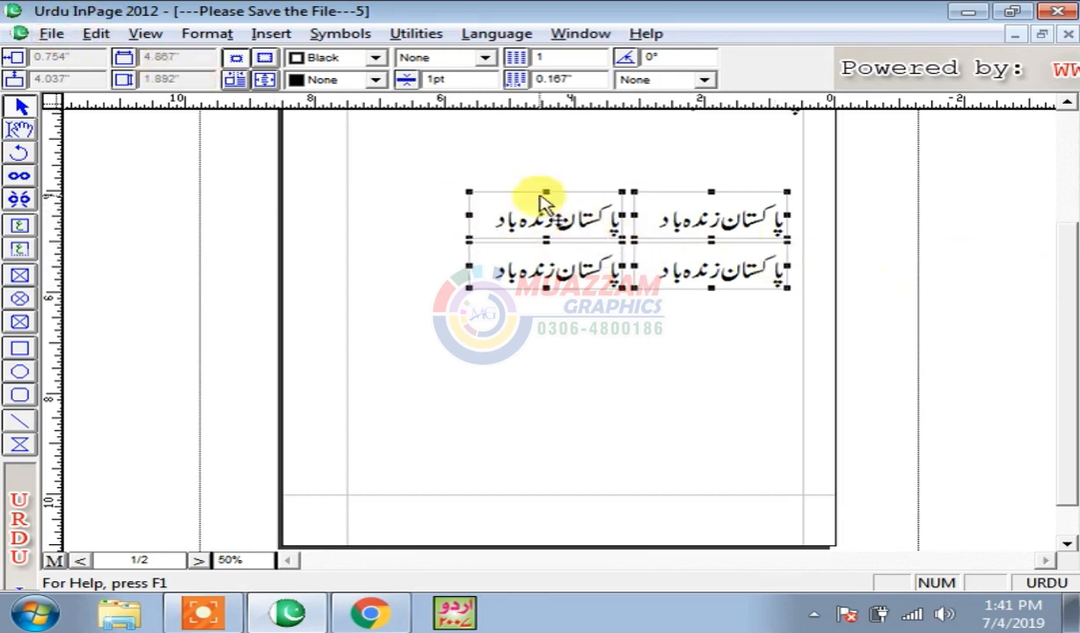
left_click(521, 282)
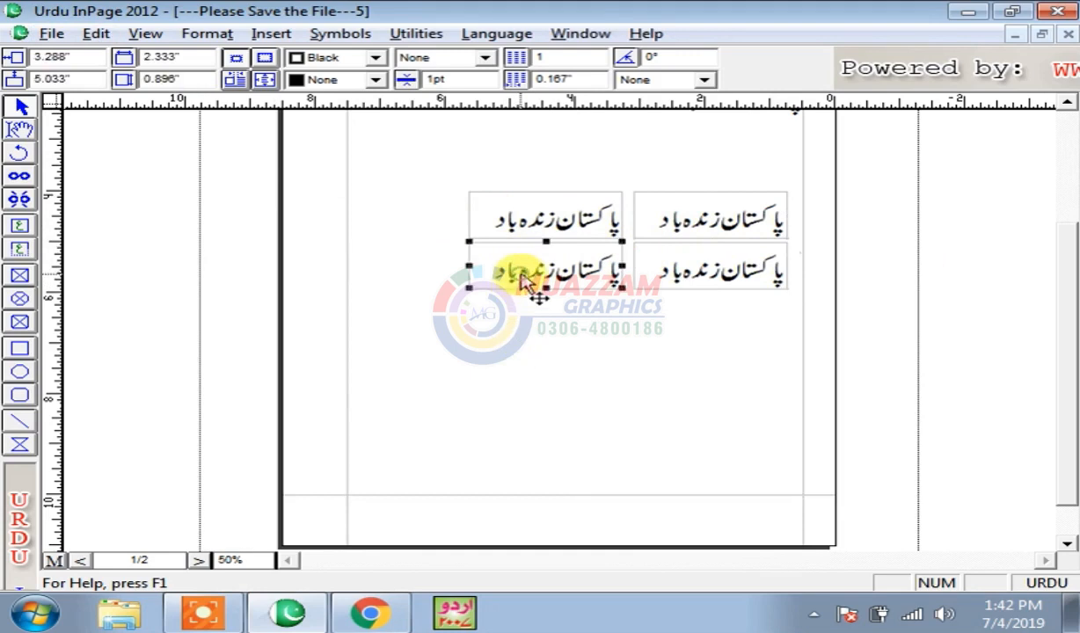
left_click(563, 216)
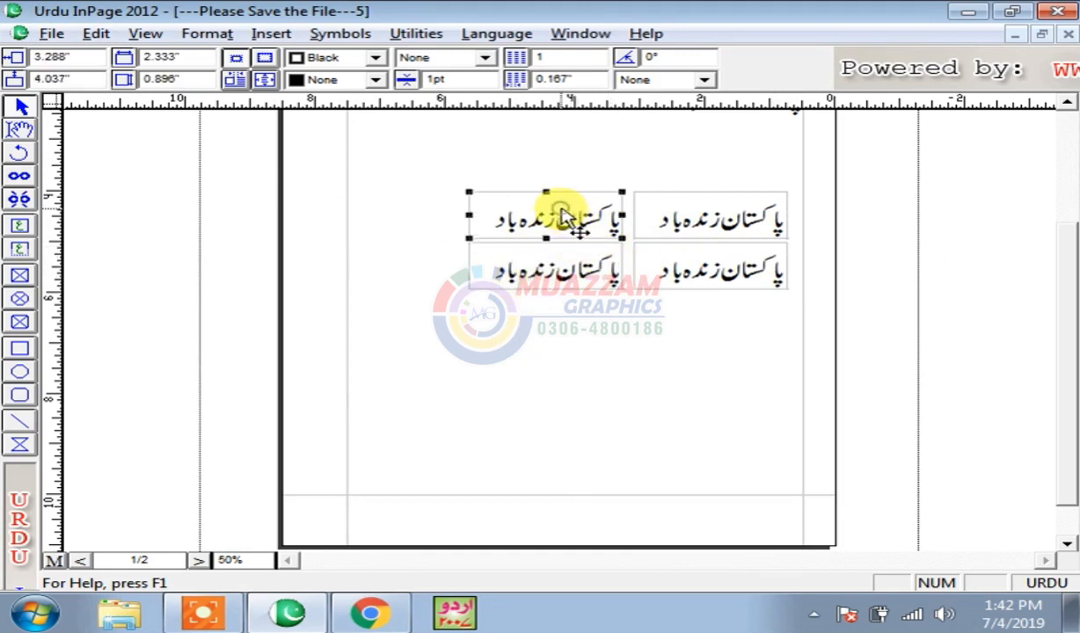
left_click(696, 280, "shift")
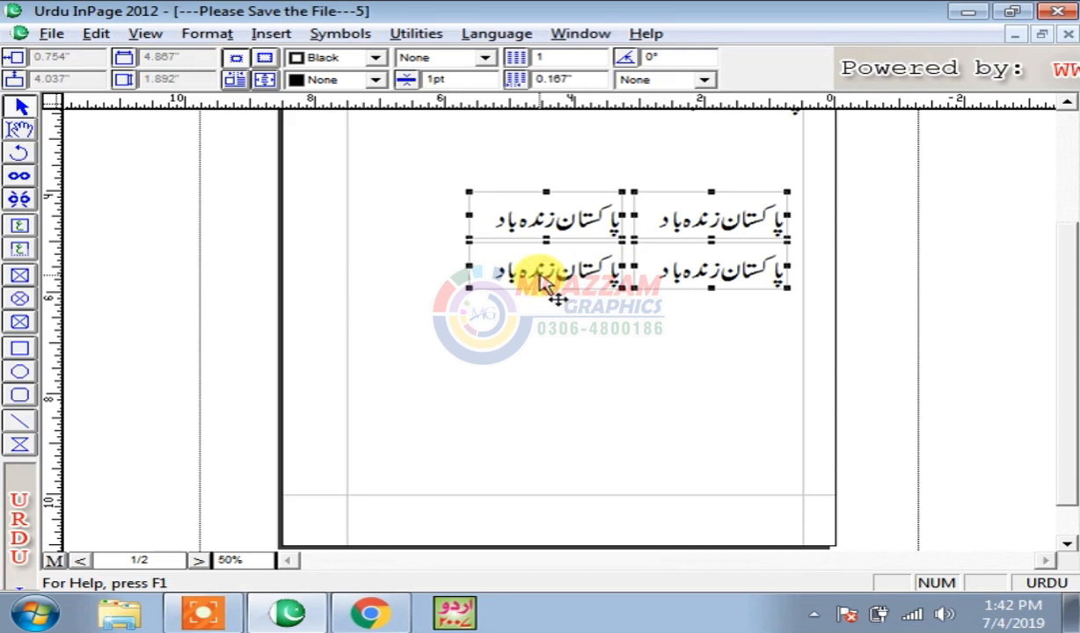
key("Delete")
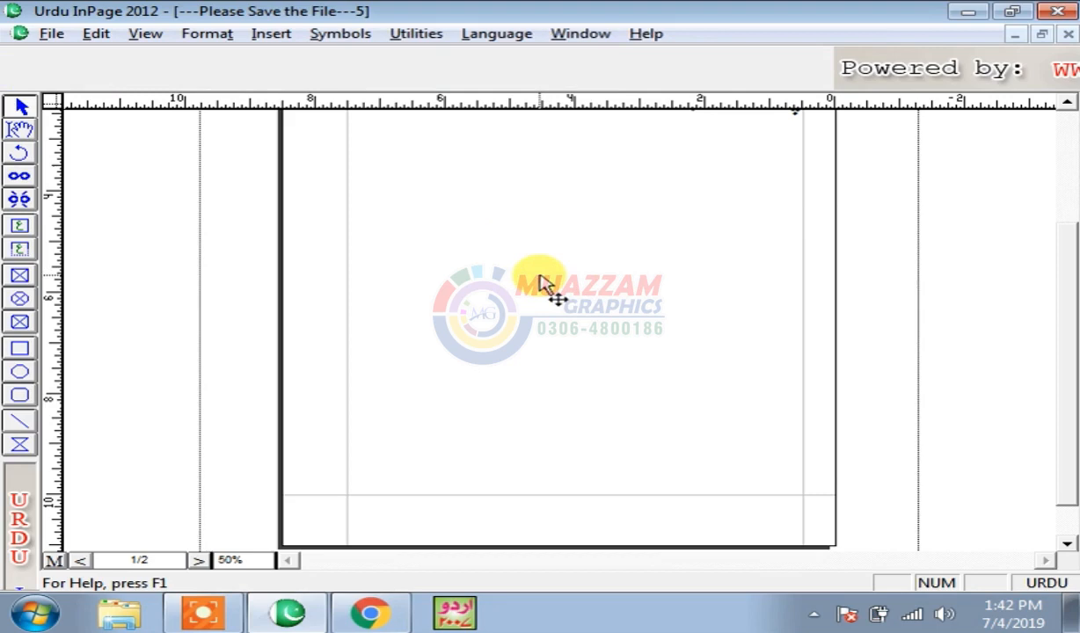
key("ctrl+z")
right_click(560, 206)
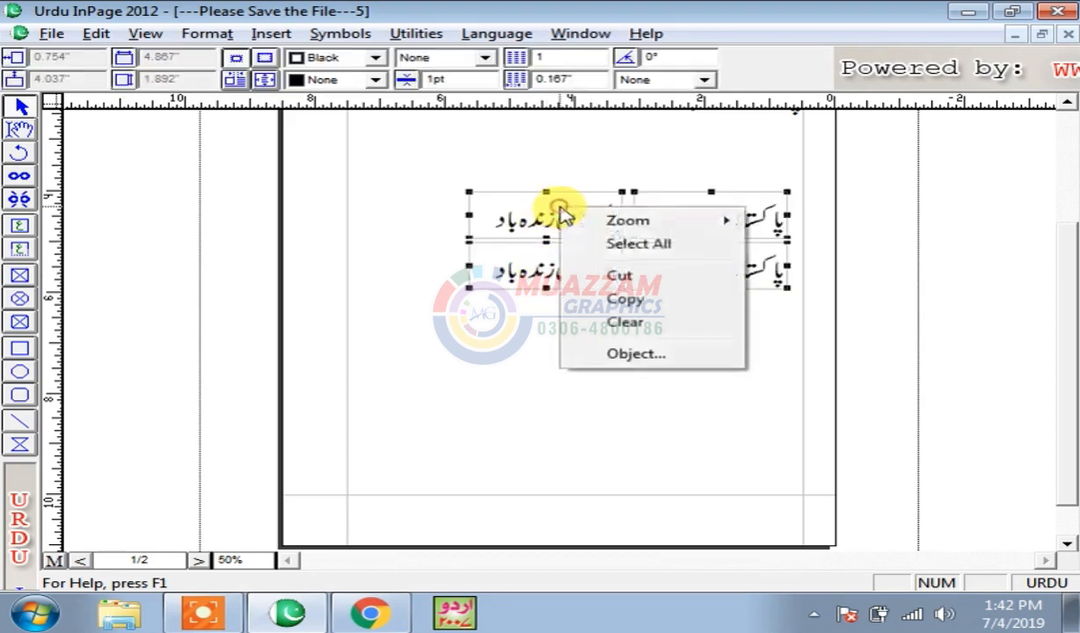
left_click(656, 325)
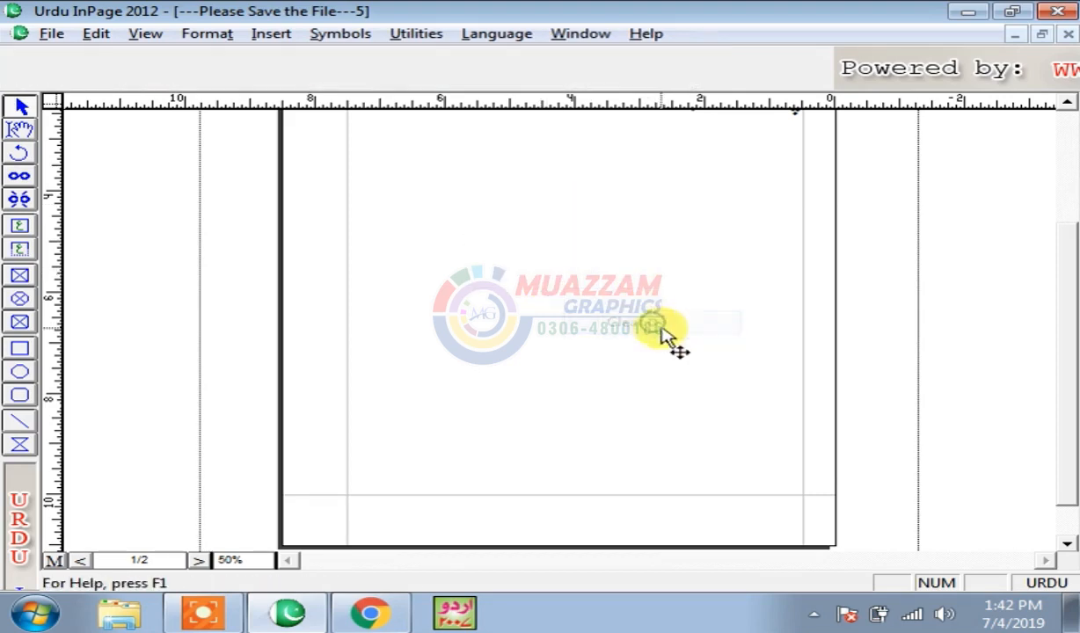
key("ctrl+z")
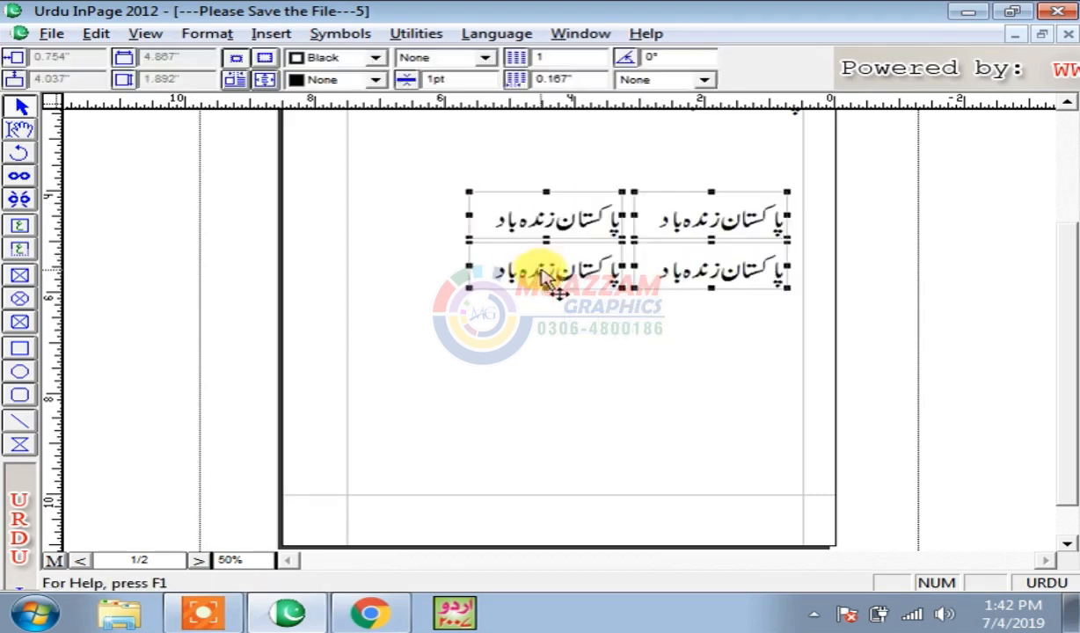
- Erase the four boxes with Edit > Clear and select everything on the page
left_click(91, 33)
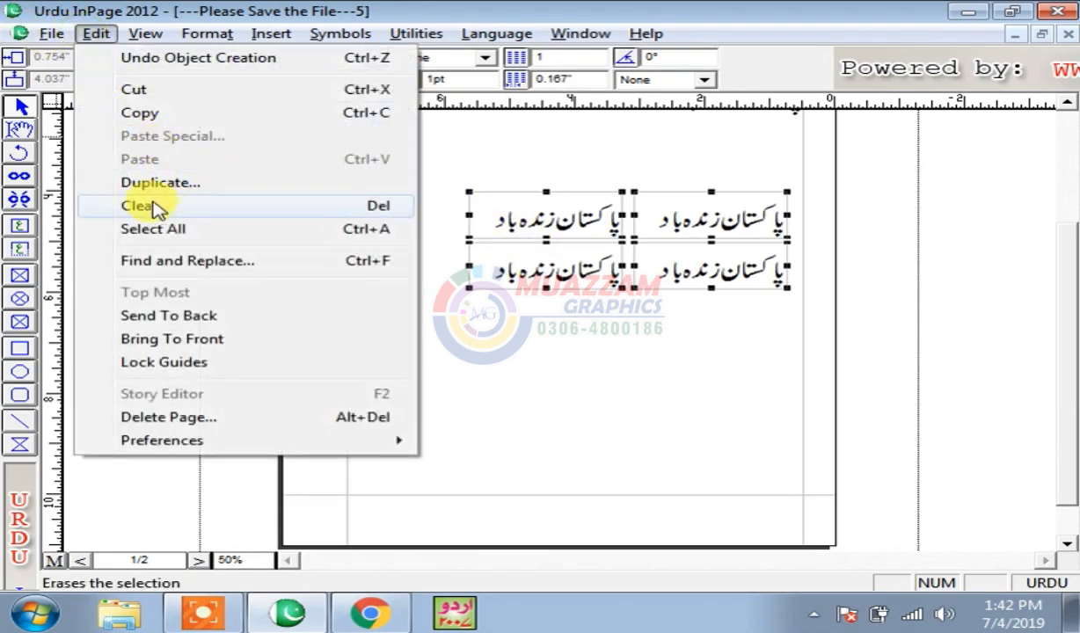
left_click(230, 214)
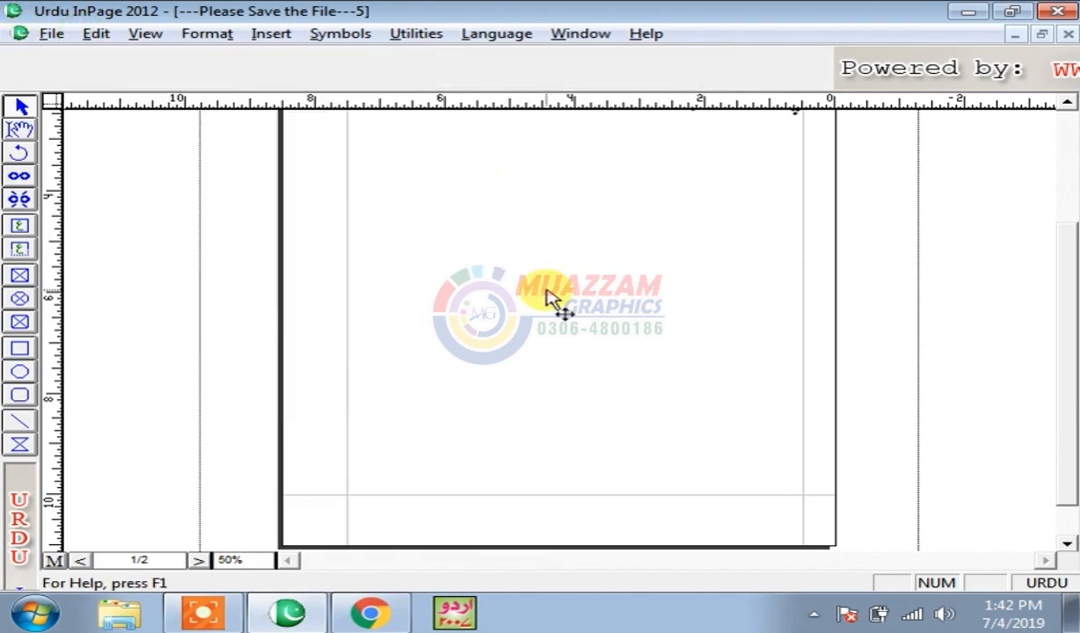
left_click(95, 34)
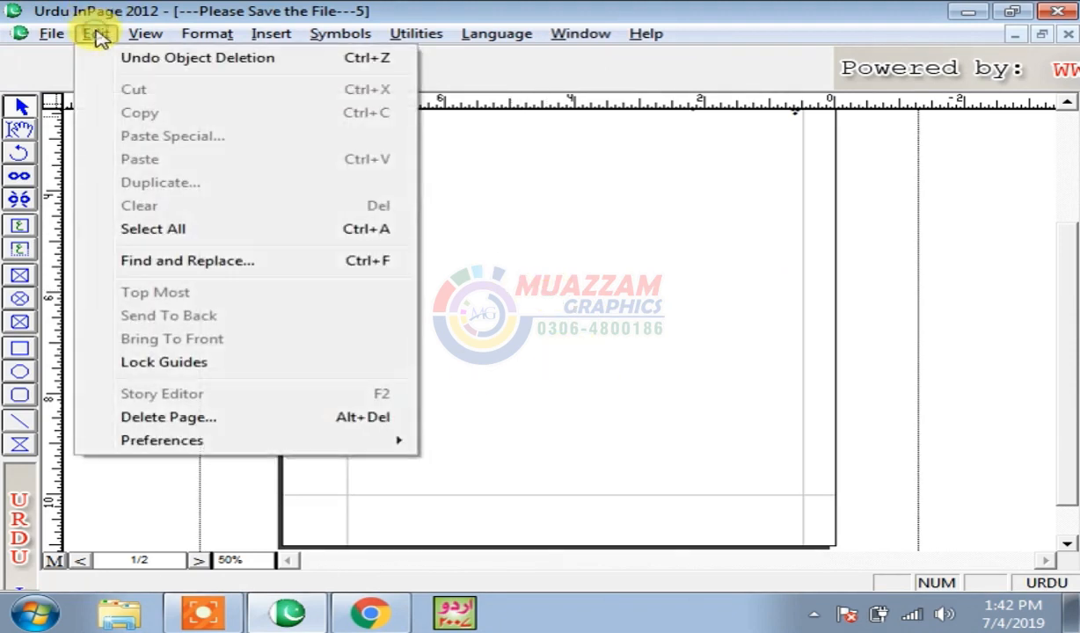
left_click(230, 229)
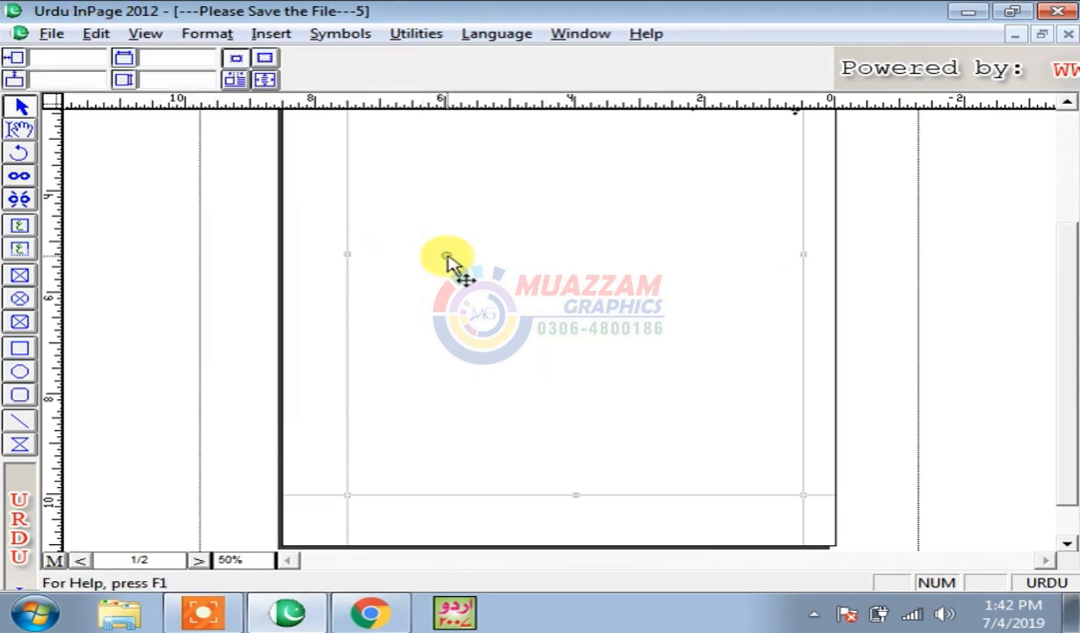
left_click(1067, 33)
- Close document 5 without saving and select all paragraph text in document 4
left_click(550, 347)
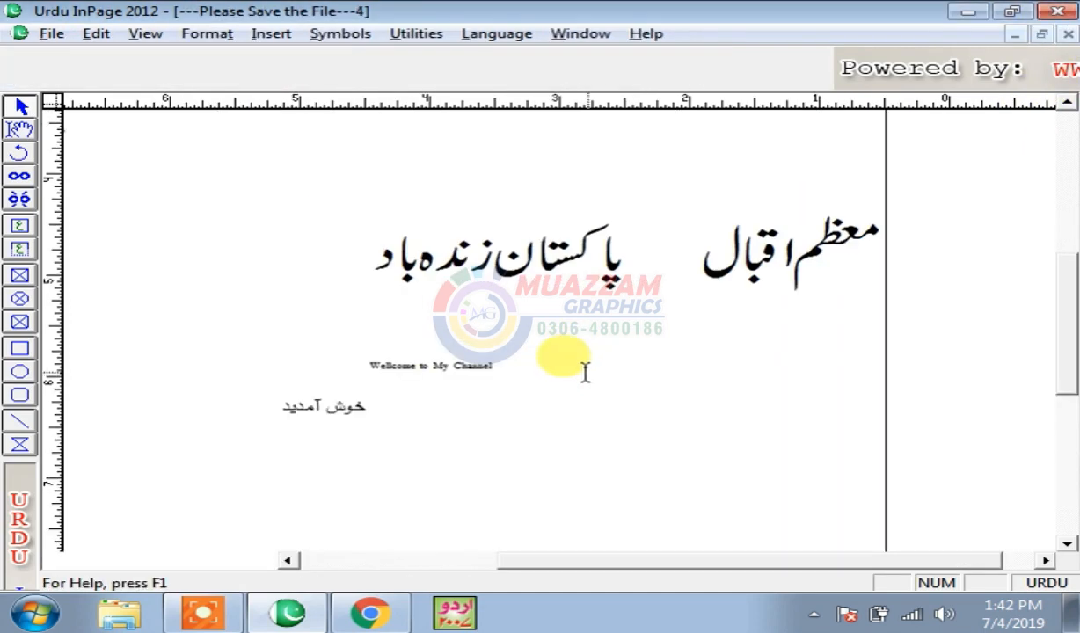
left_click_drag(1061, 313, 1067, 196)
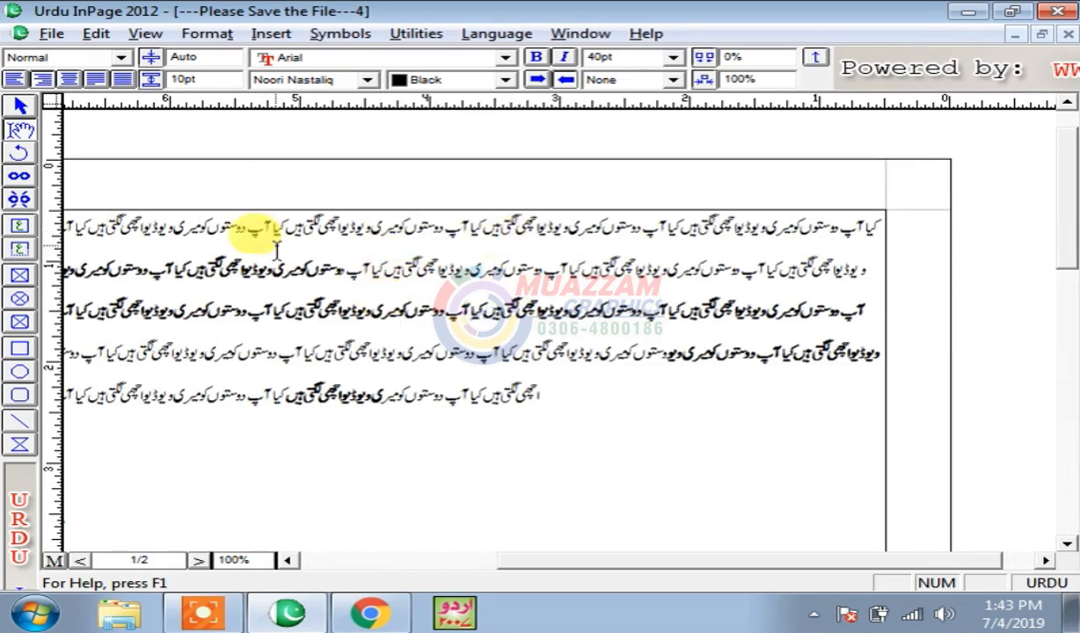
left_click(92, 37)
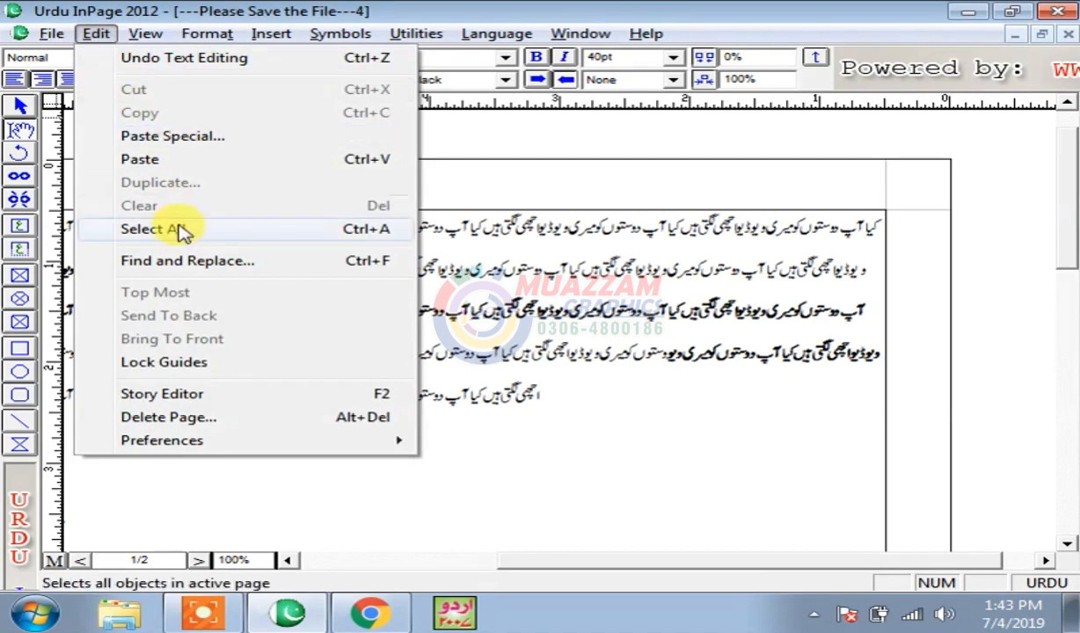
left_click(302, 233)
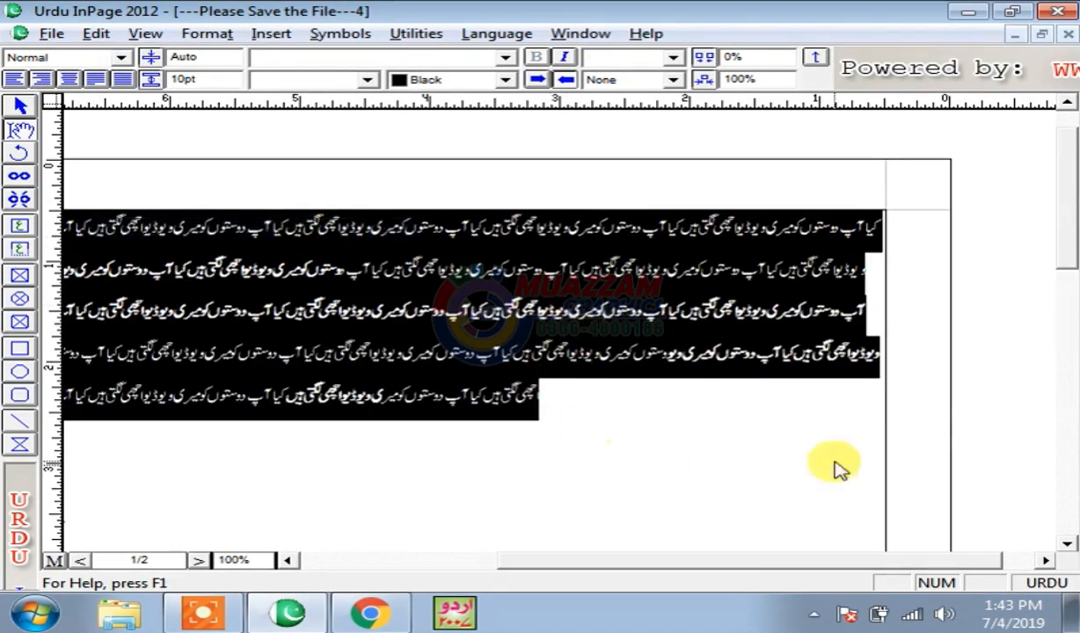
- Reselect all story text with Ctrl+A while zooming to full page, 50% and 100%
key("ctrl+0")
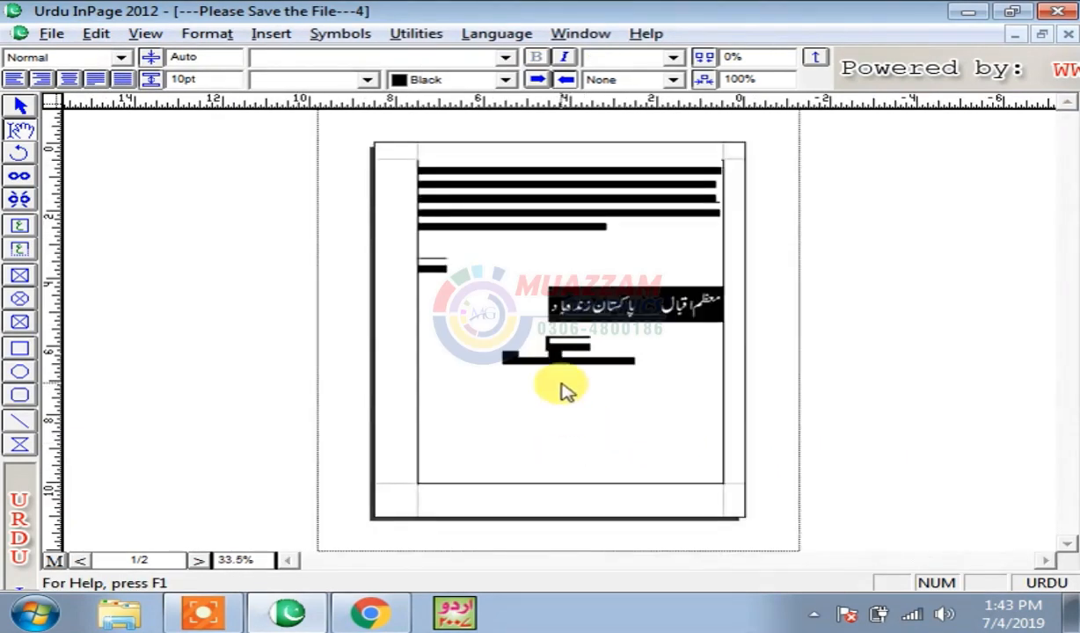
key("ctrl+5")
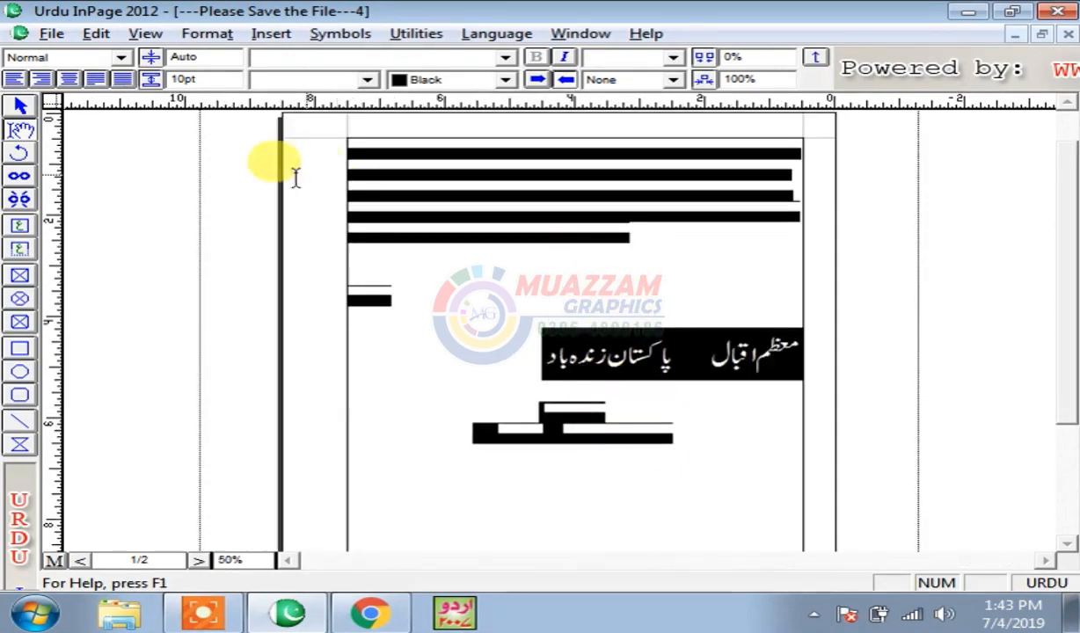
left_click(477, 306)
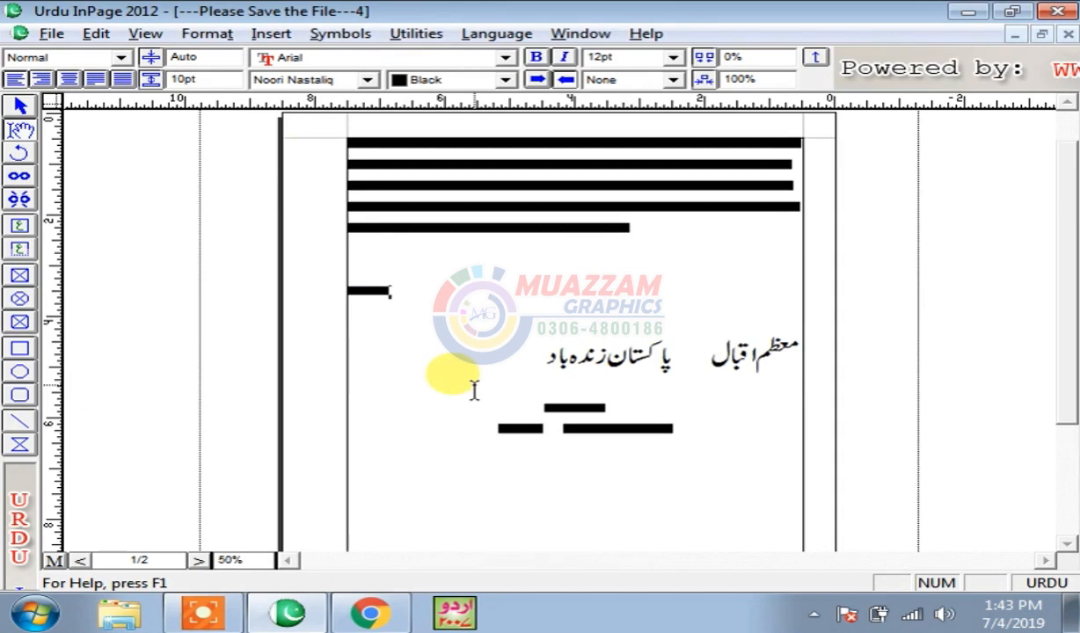
key("ctrl+a")
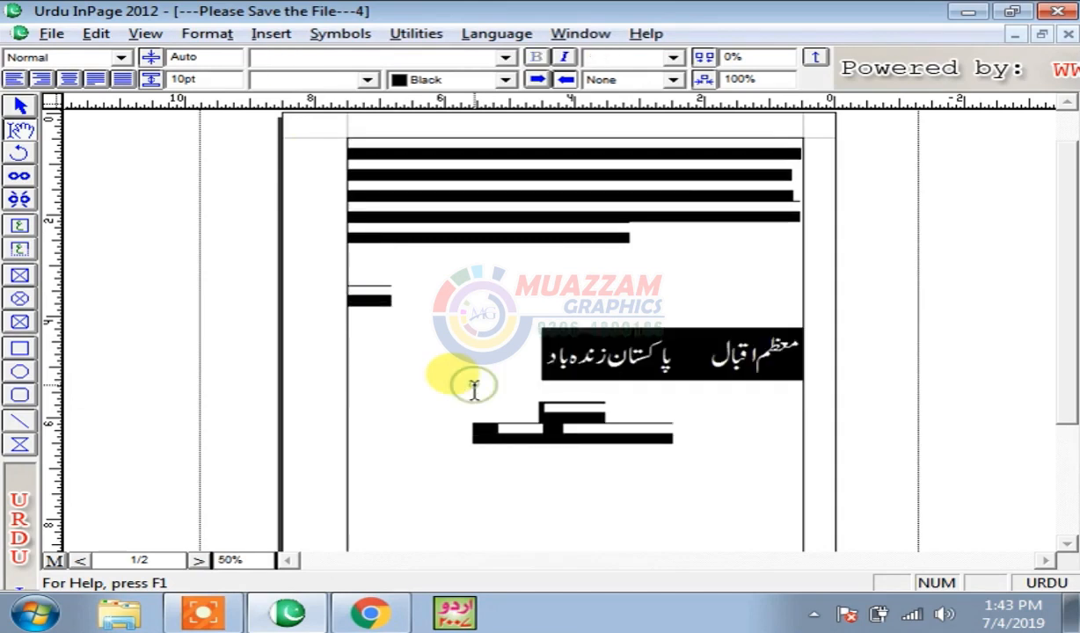
key("ctrl+1")
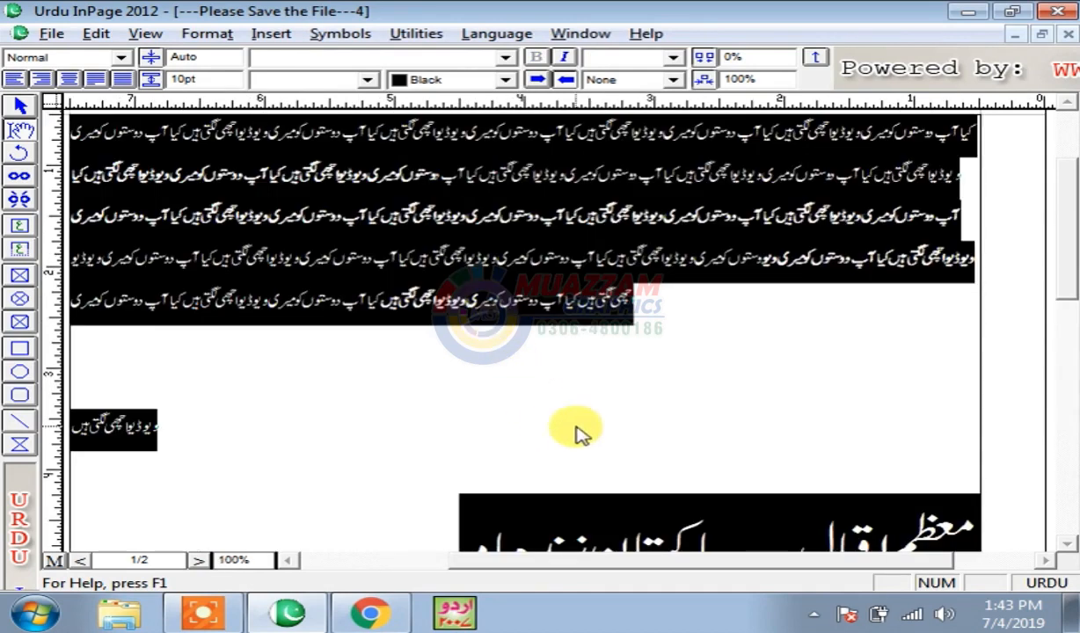
left_click(577, 434)
key("ctrl+a")
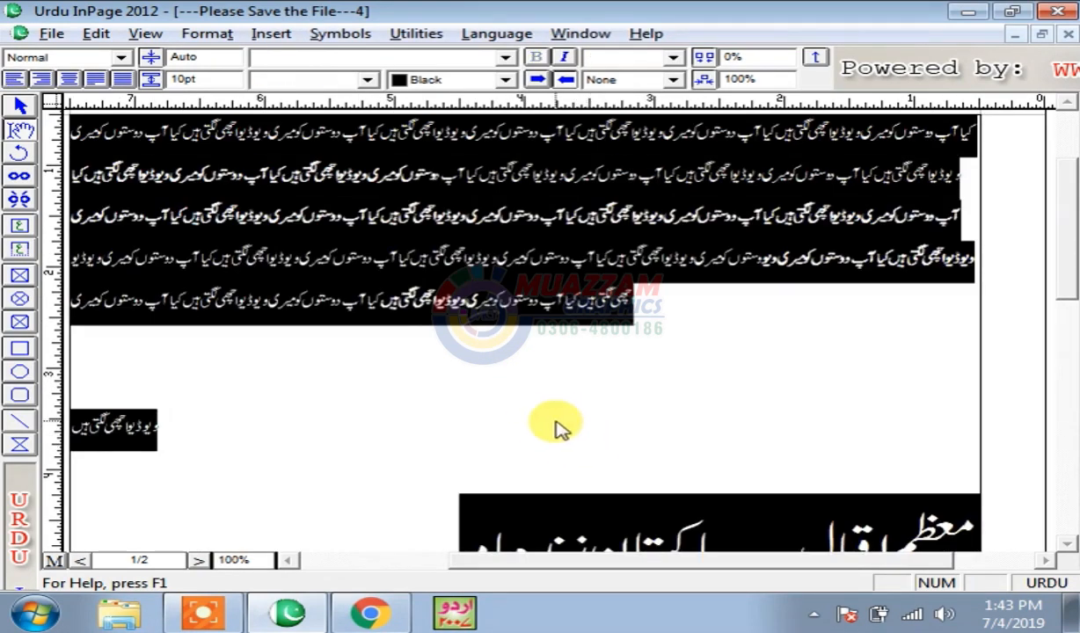
left_click(93, 33)
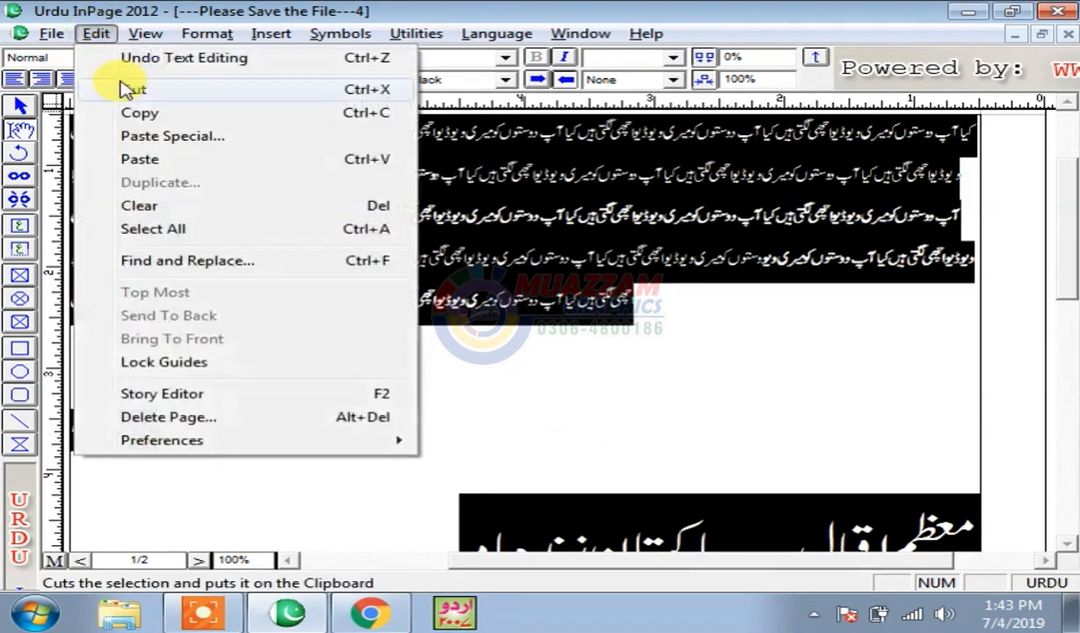
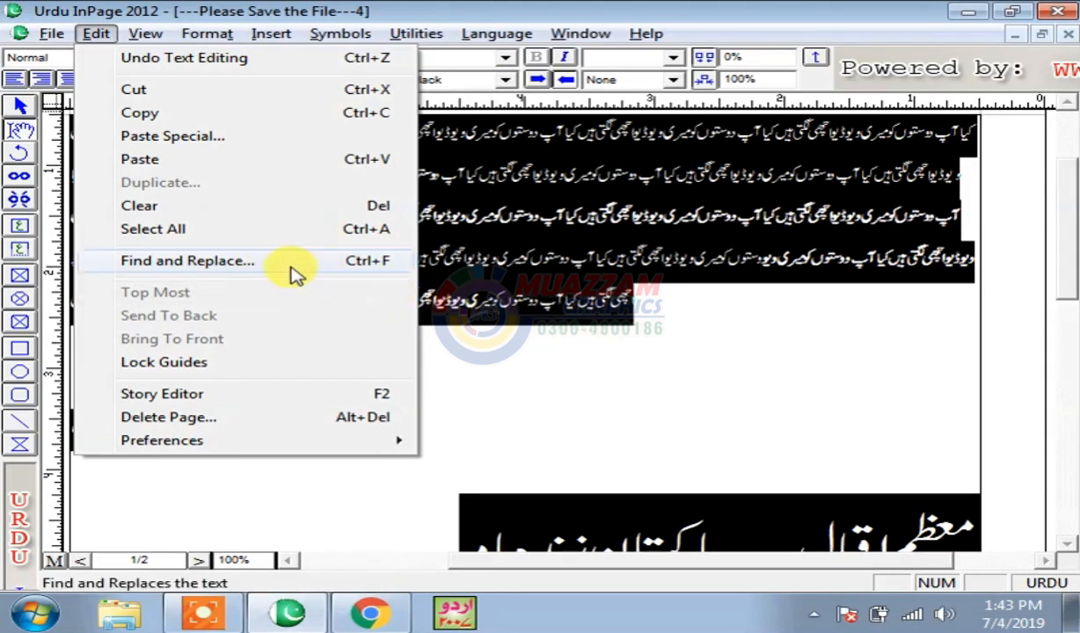
- Select the phrase پاکستان زندہ باد in the headline, then close the document
left_click(682, 409)
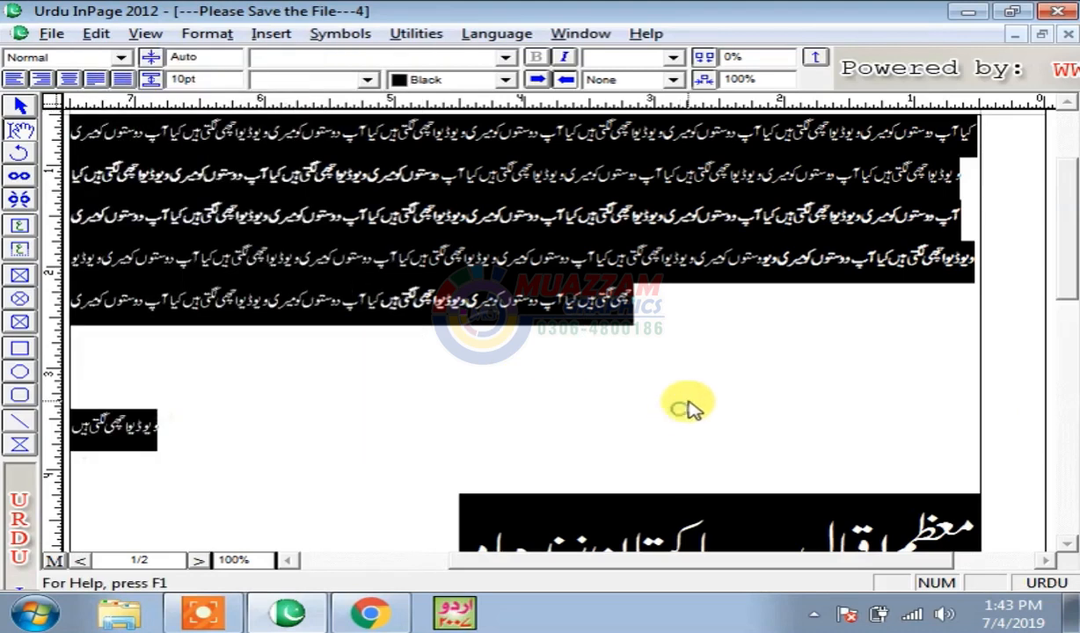
left_click(893, 361)
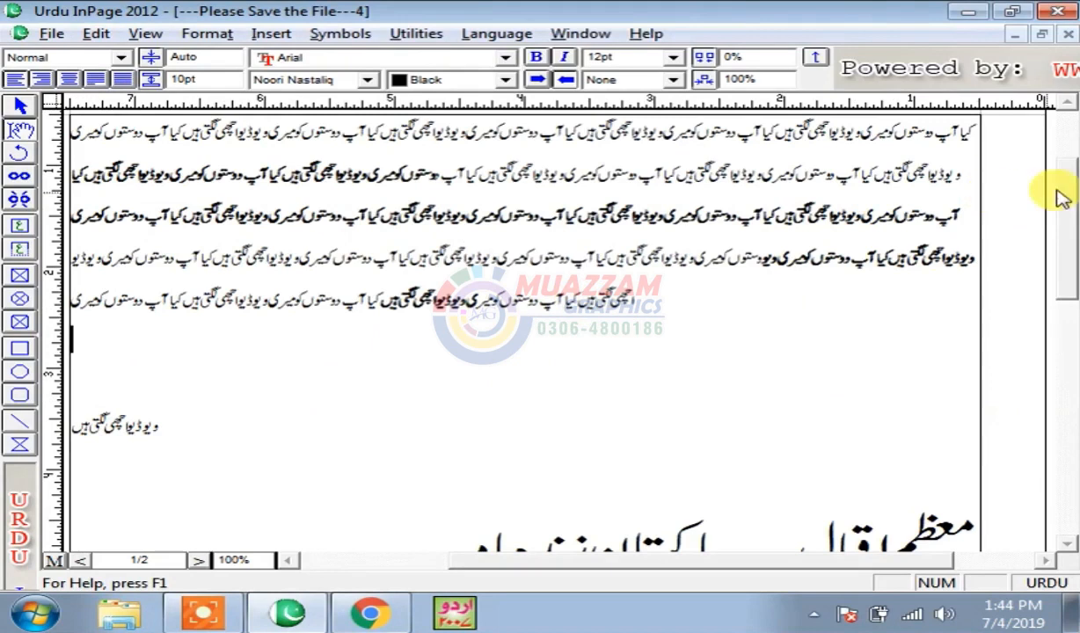
left_click_drag(1072, 211, 1072, 260)
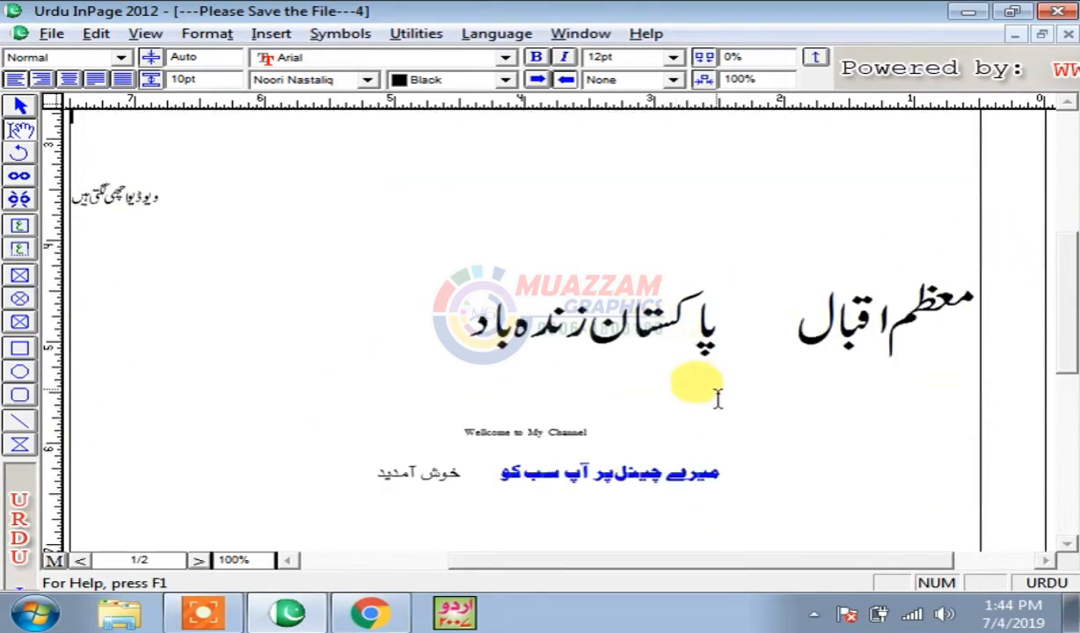
left_click(800, 441)
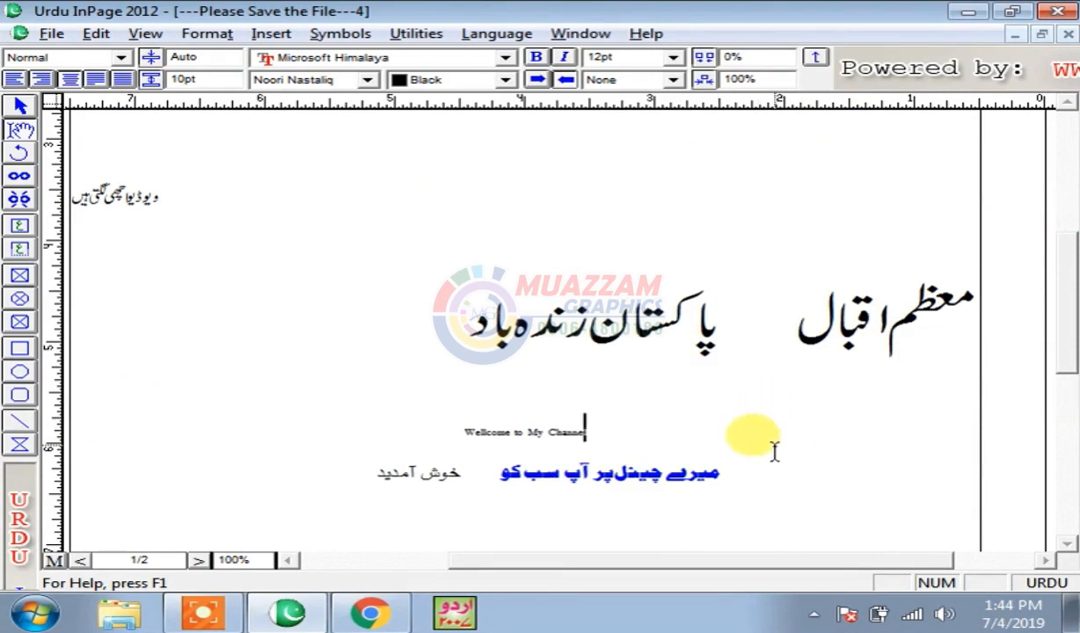
key("ctrl+a")
left_click(748, 398)
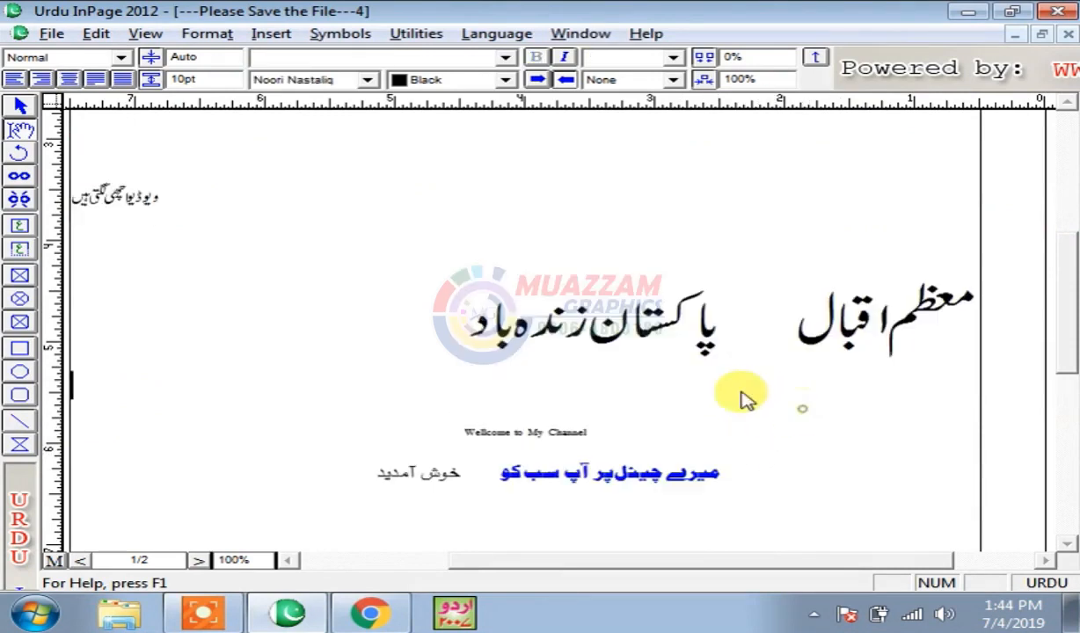
left_click_drag(470, 316, 752, 330)
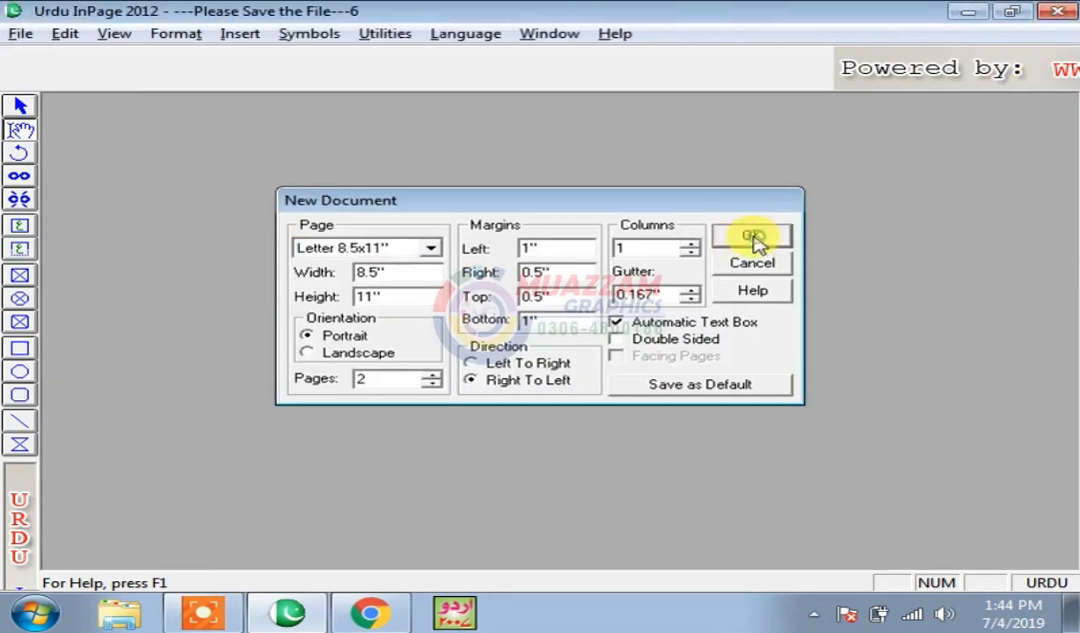
left_click(755, 241)
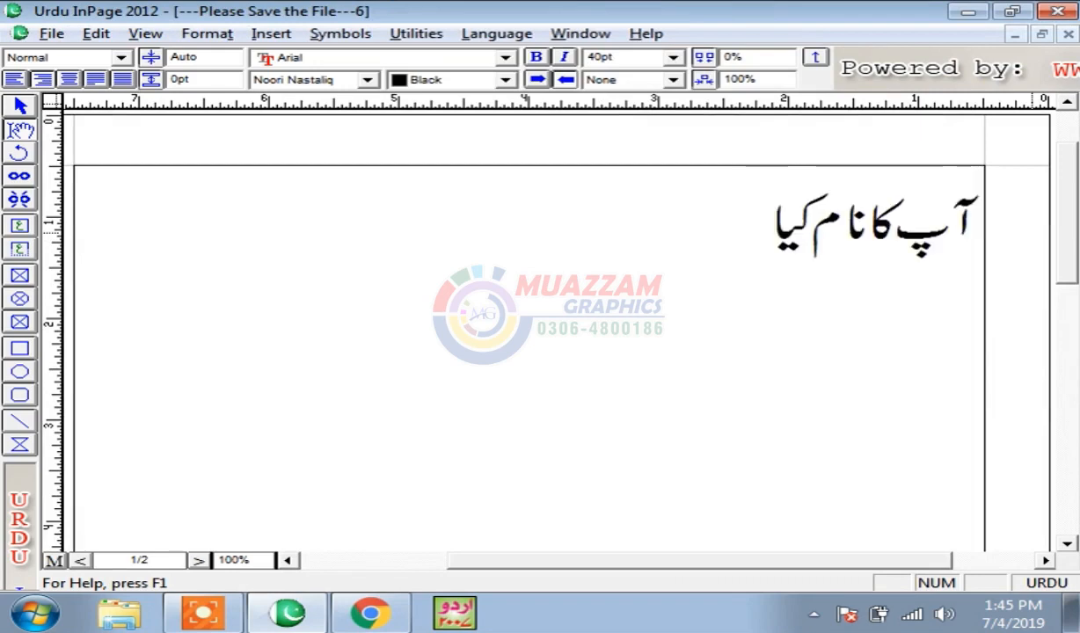
- Complete the line as 'آپ کا نام کیا ہو', copy it, paste it repeatedly, and zoom out
type("ہو")
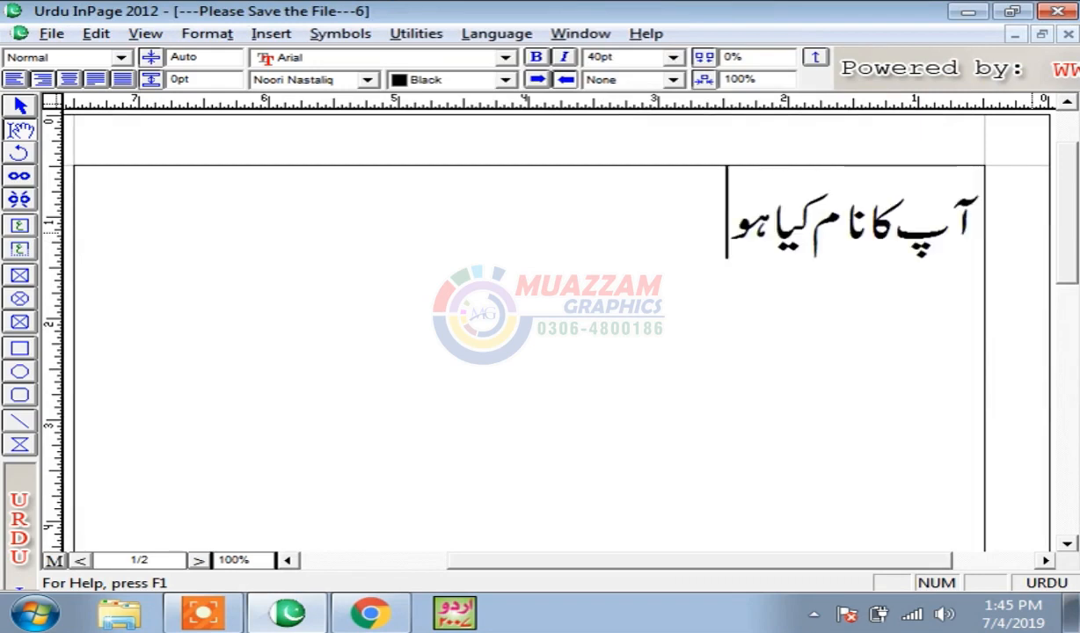
left_click(1033, 237)
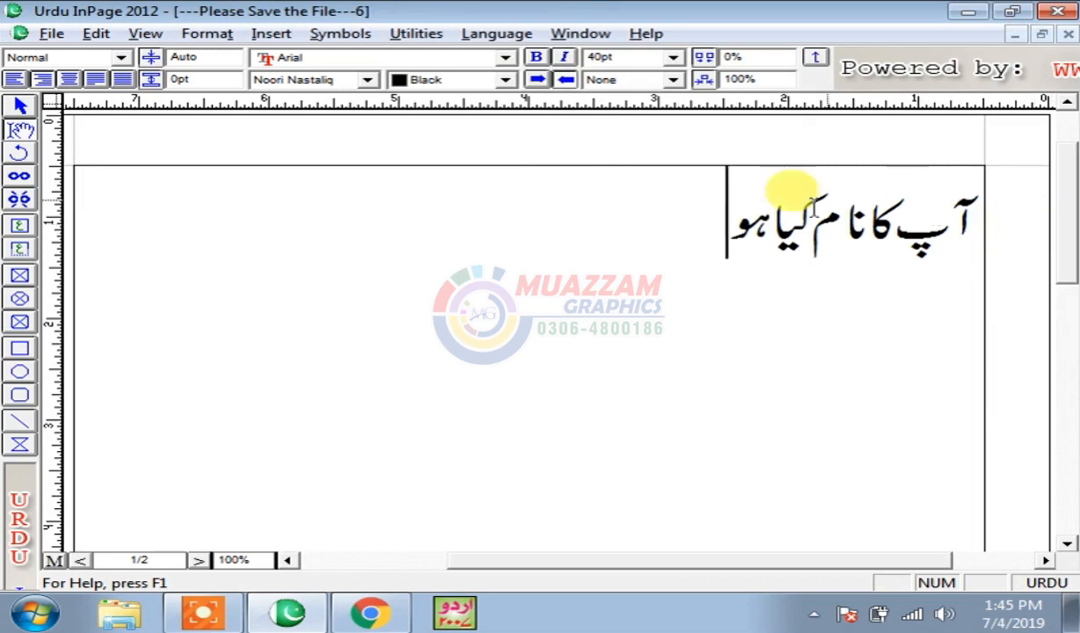
left_click_drag(734, 225, 987, 236)
key("ctrl+c")
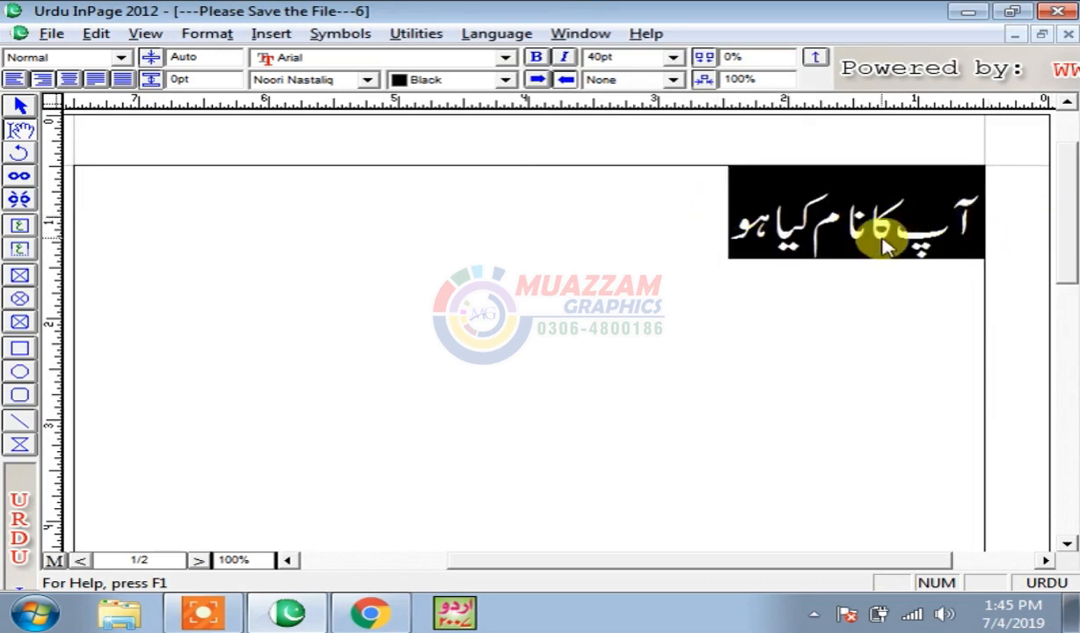
left_click(651, 212)
key("ctrl+v")
key("ctrl+v")
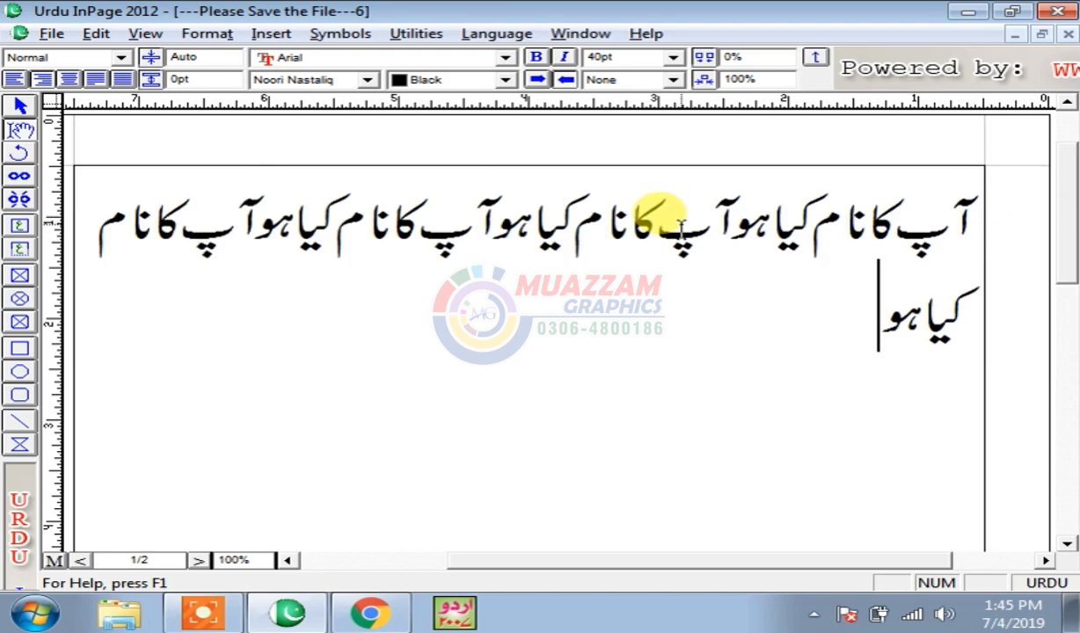
key("ctrl+v")
key("ctrl+v")
key("ctrl+v")
key("ctrl+v")
key("ctrl+v")
key("ctrl+v")
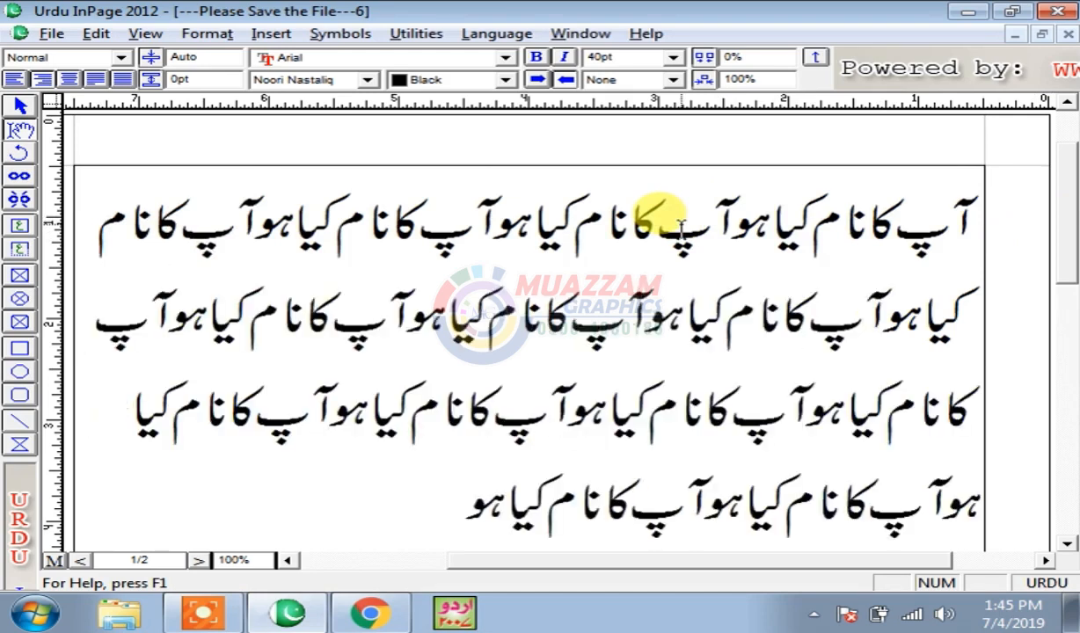
key("ctrl+5")
key("ctrl+v")
key("ctrl+v")
key("ctrl+v")
key("ctrl+v")
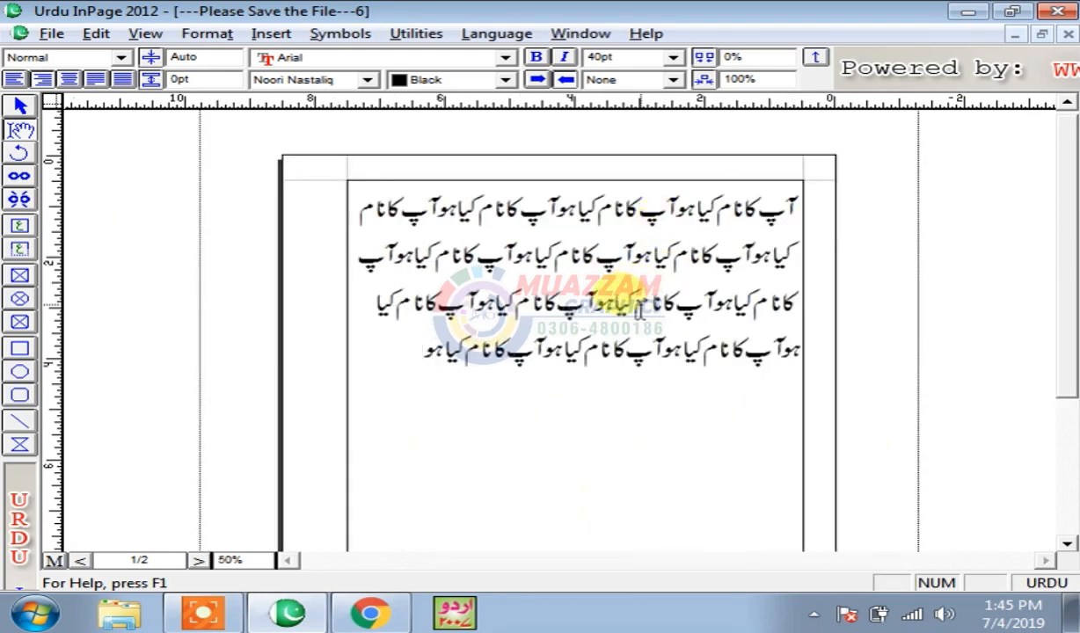
- Copy the whole block of repeated phrases and paste it until the text runs onto a second page
left_click_drag(485, 394, 759, 198)
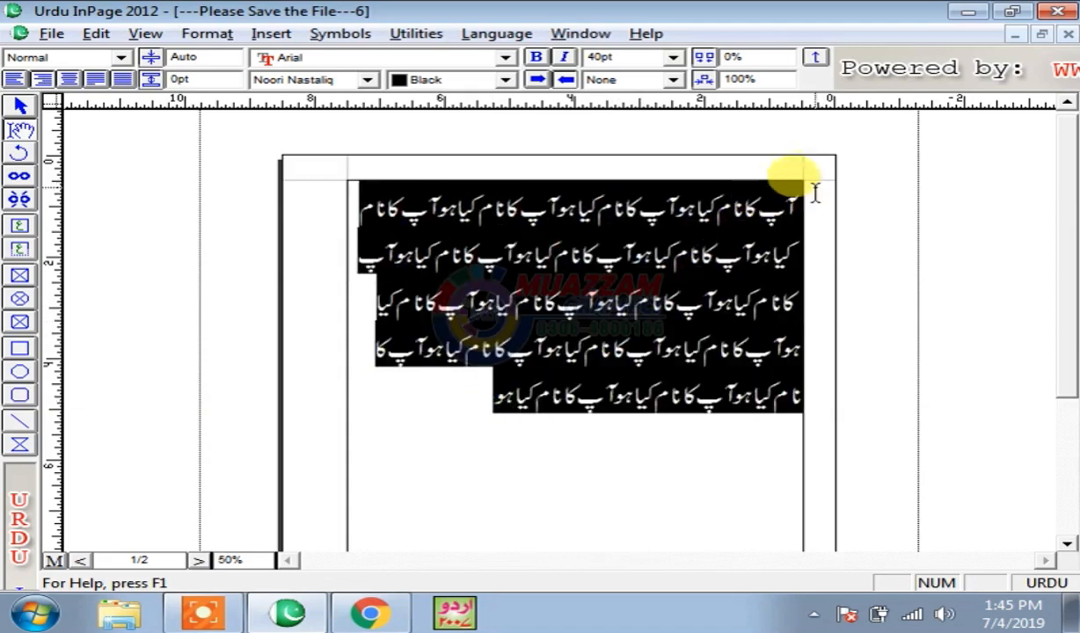
key("ctrl+c")
left_click(480, 414)
key("ctrl+v")
key("ctrl+v")
key("ctrl+v")
key("ctrl+v")
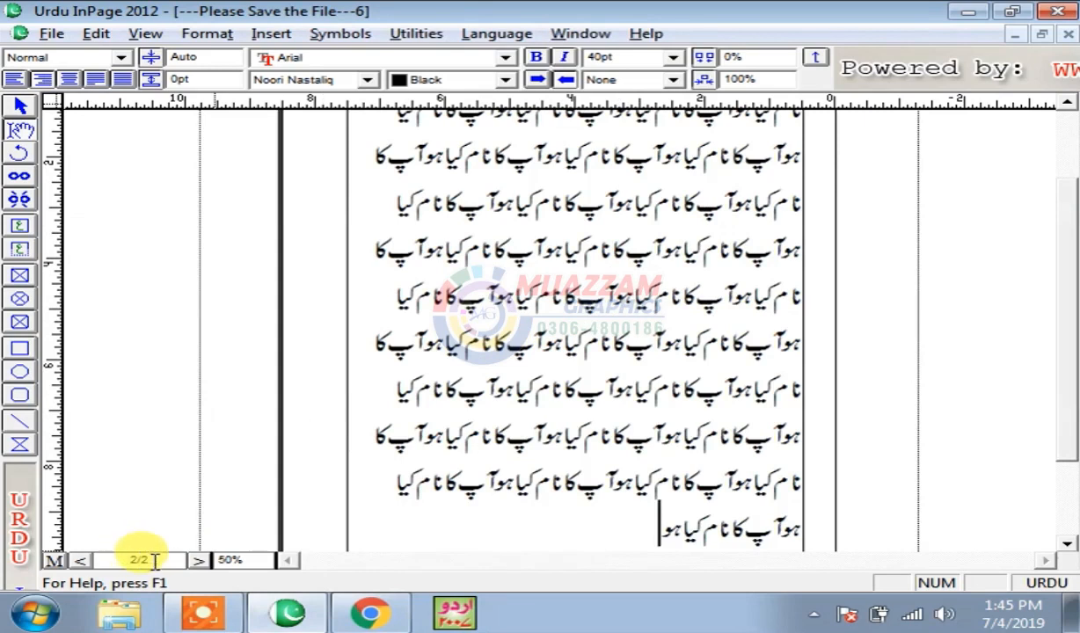
scroll(1063, 397, "up", 2)
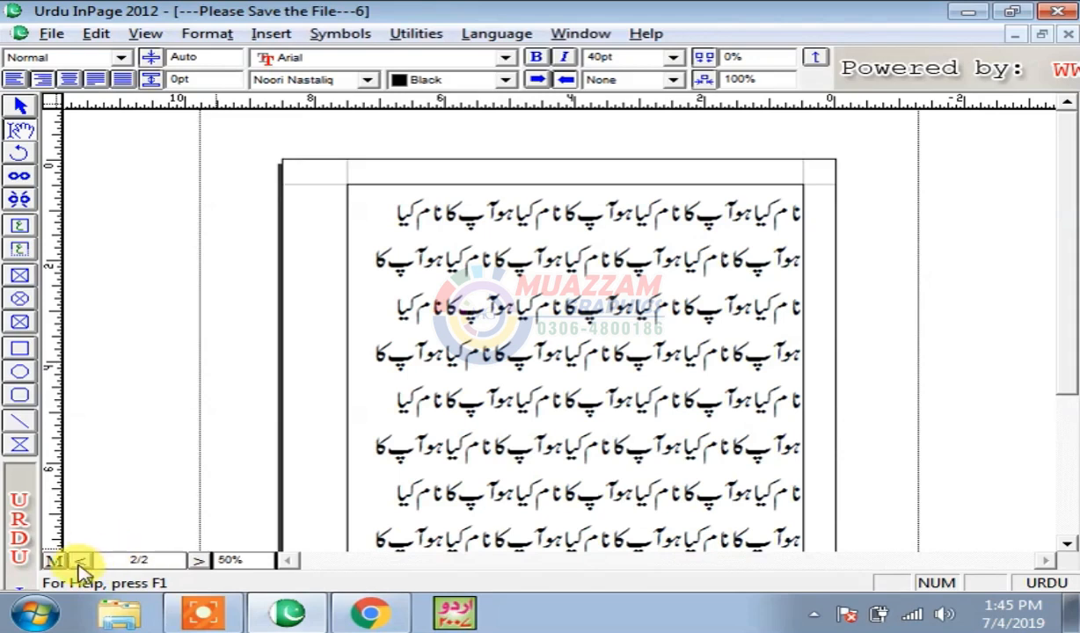
- Jump back to page 1 using the page number box
left_click(152, 560)
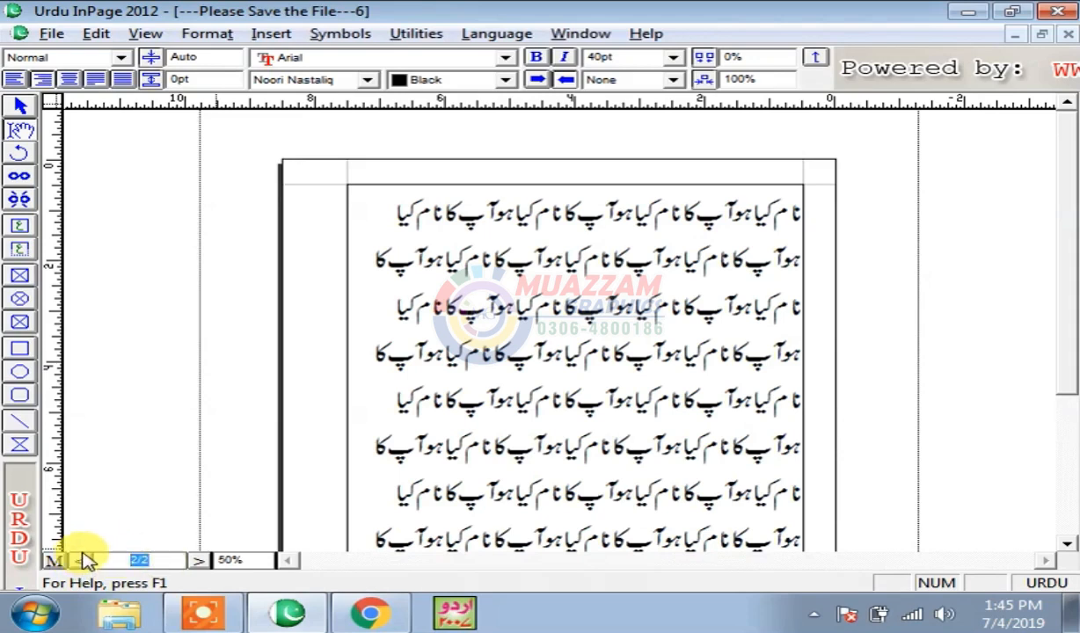
type("1")
key("Return")
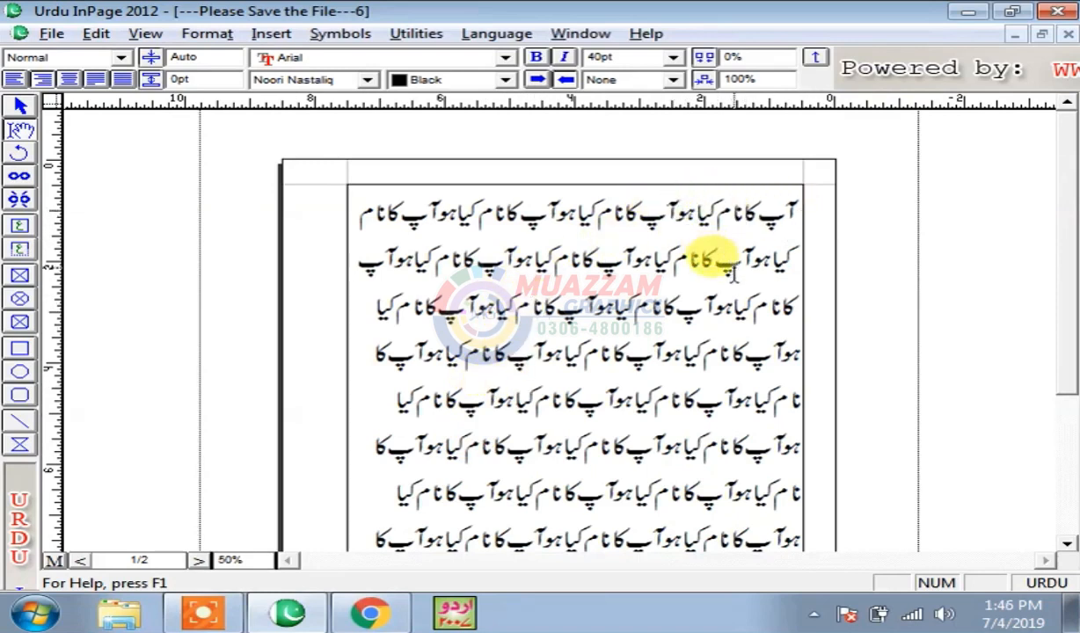
- Change the first phrase's ending from ہو to ہے and select 'آپ کا نام کیا ہے'
key("BackSpace")
key("BackSpace")
type("ہے")
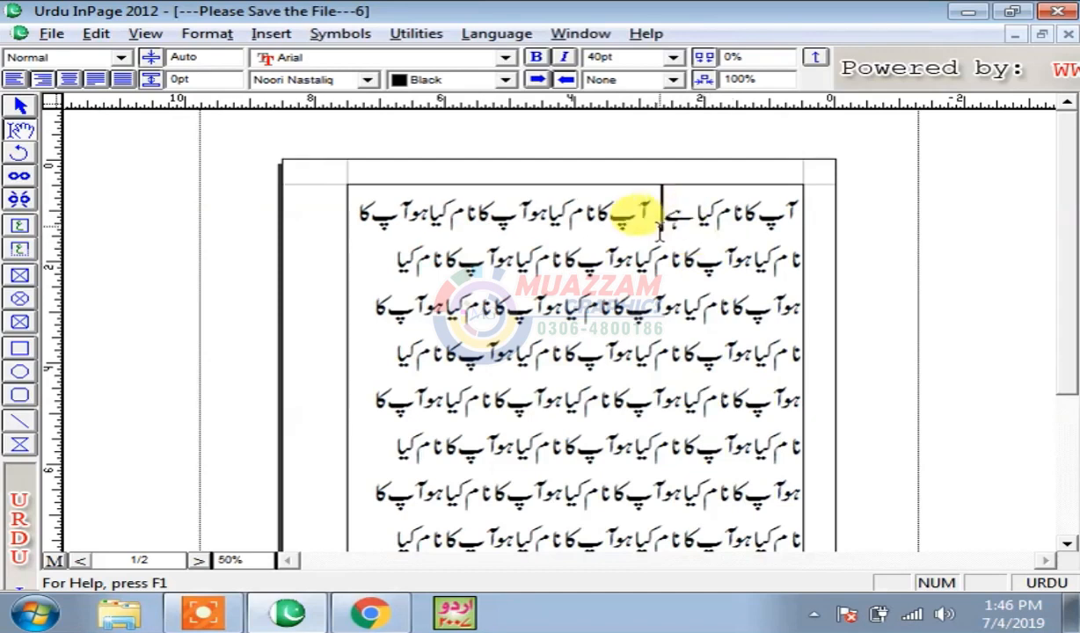
left_click_drag(665, 211, 797, 211)
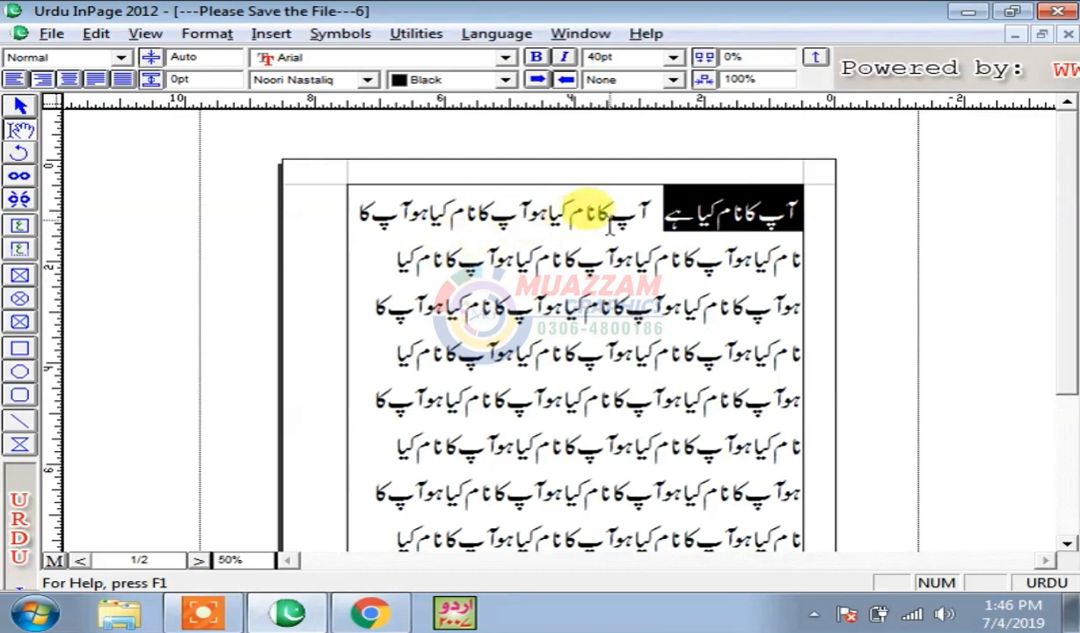
left_click(94, 37)
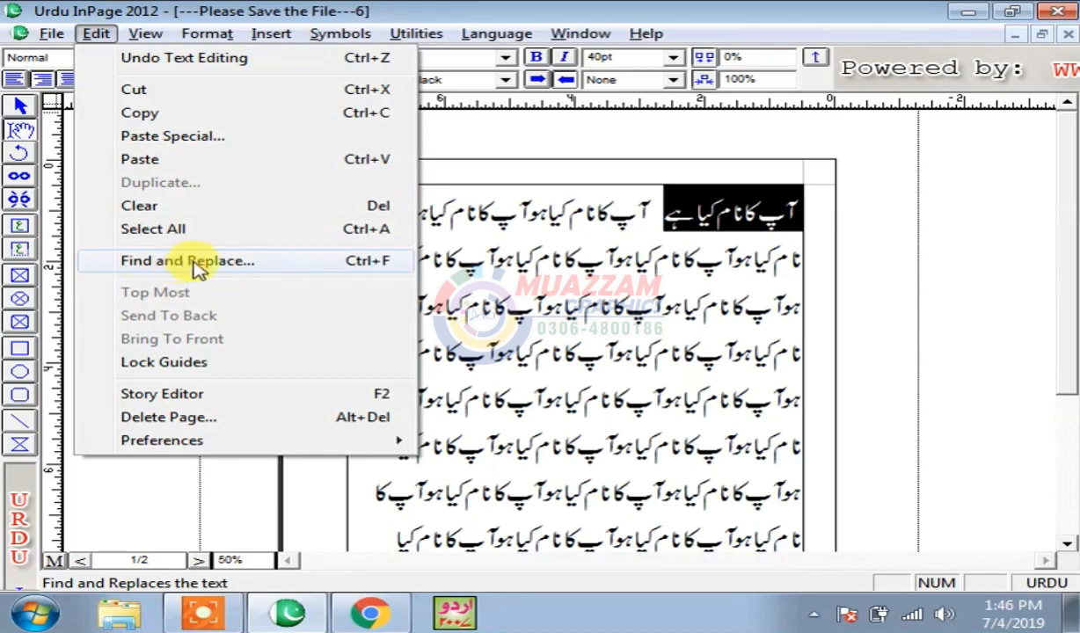
- Set Find and Replace to search for ہو from the beginning, with ہے as the replacement
left_click(343, 273)
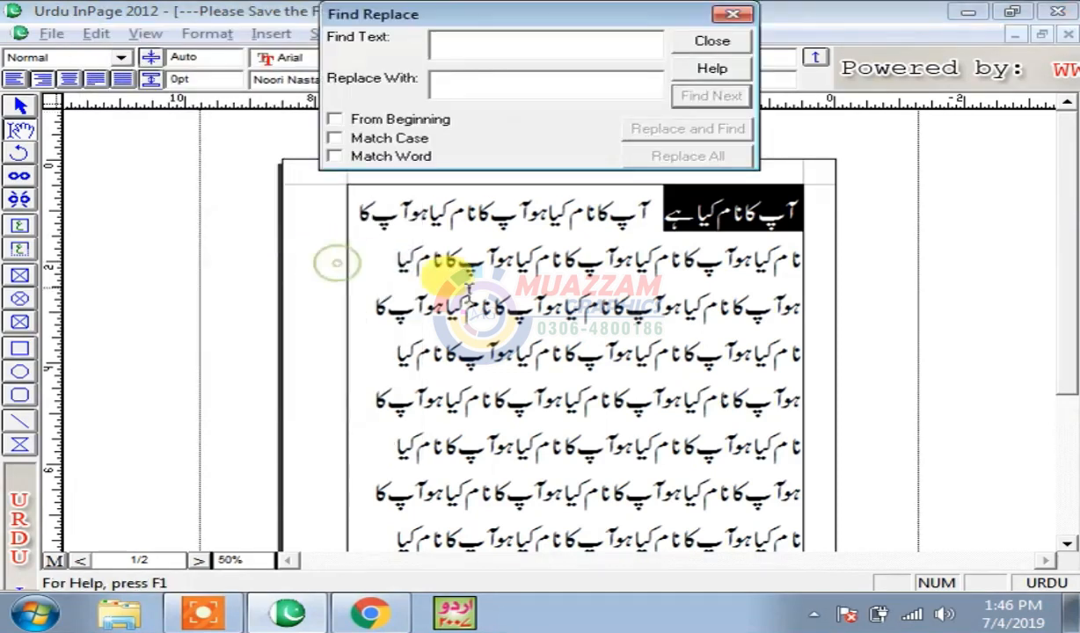
left_click(514, 55)
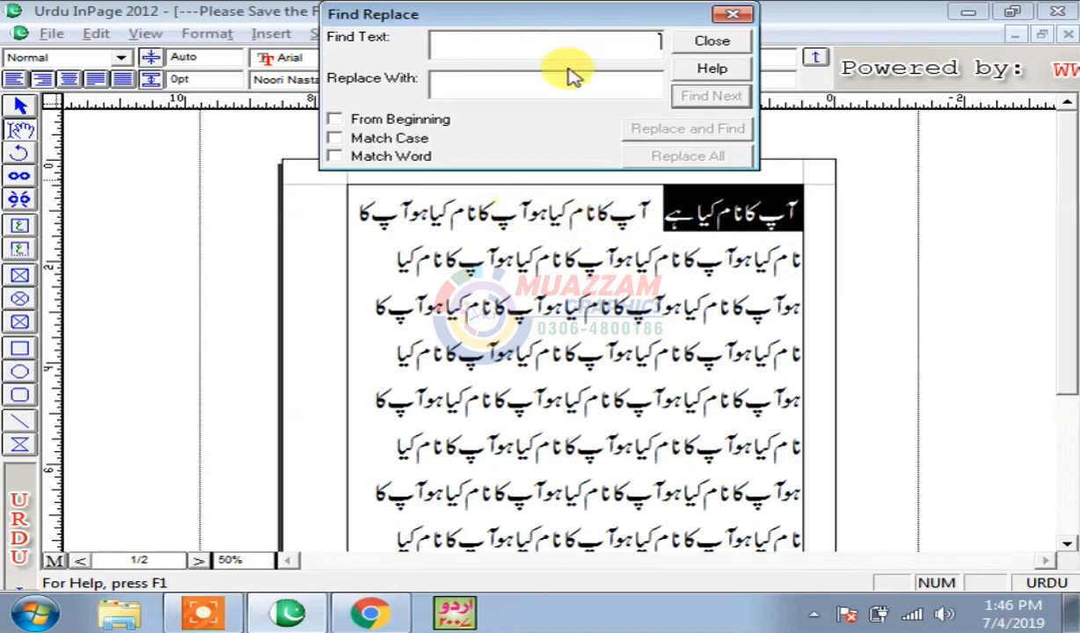
type("ہو")
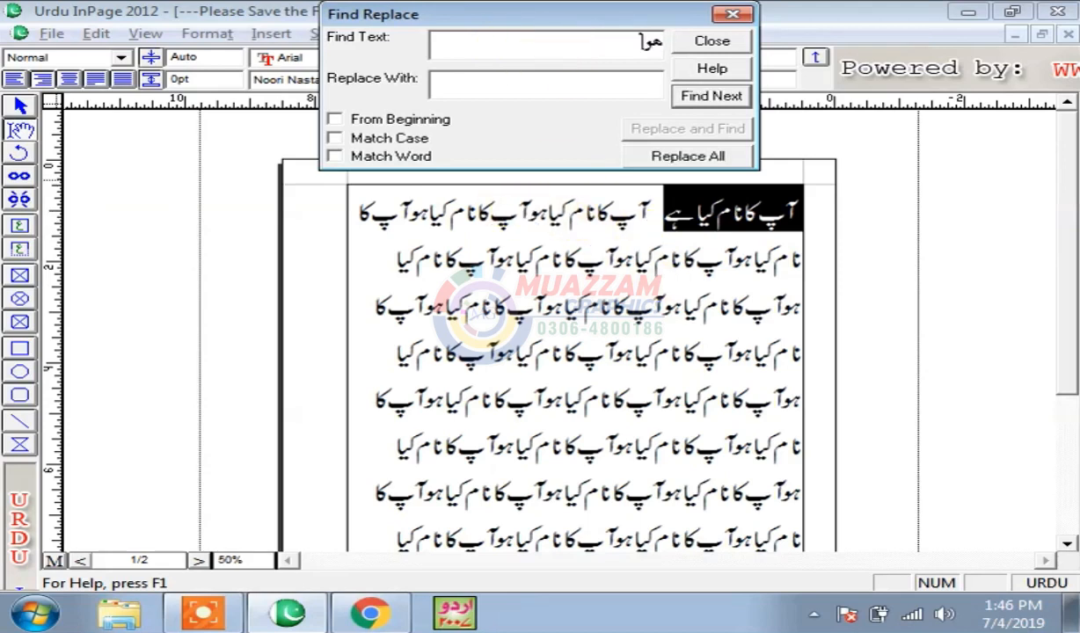
type("ا")
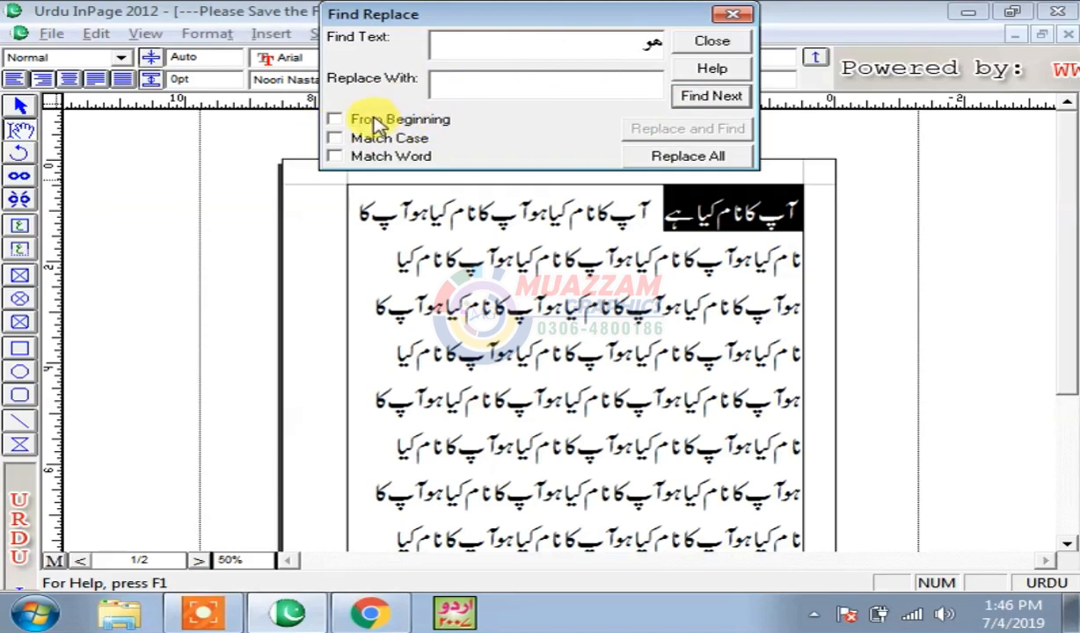
left_click(335, 120)
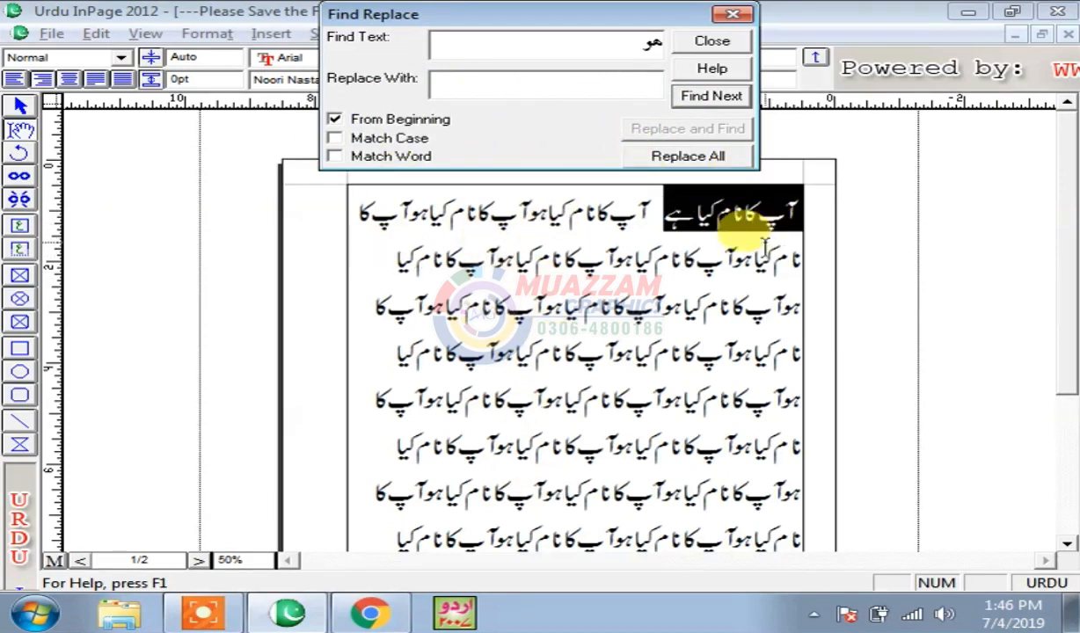
left_click(560, 82)
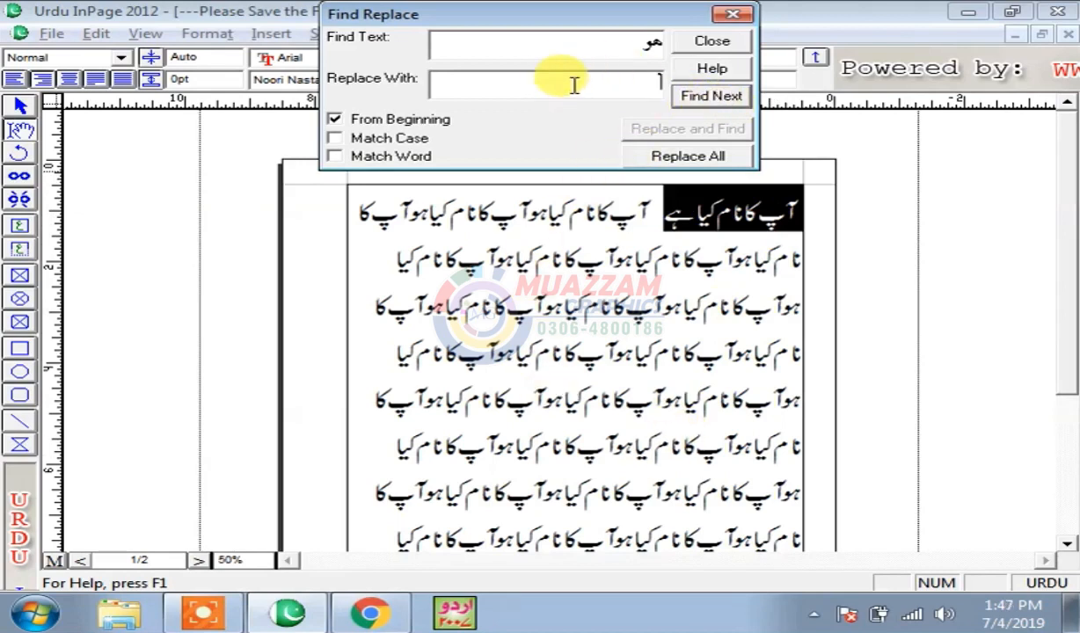
type("ہے")
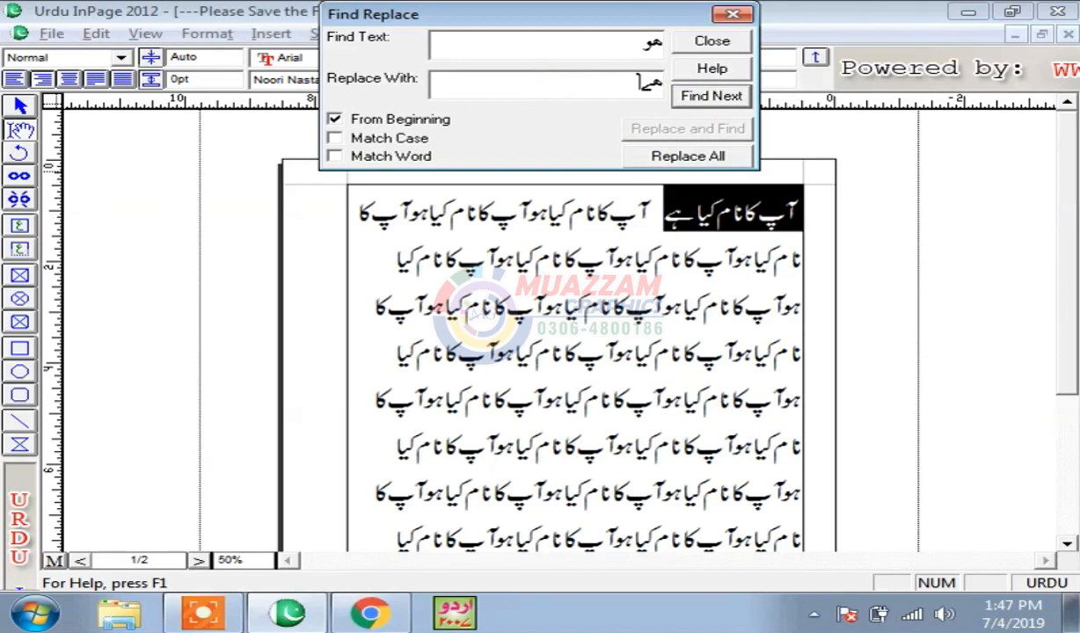
- Step through the ہو matches in the text with Find Next
left_click(708, 104)
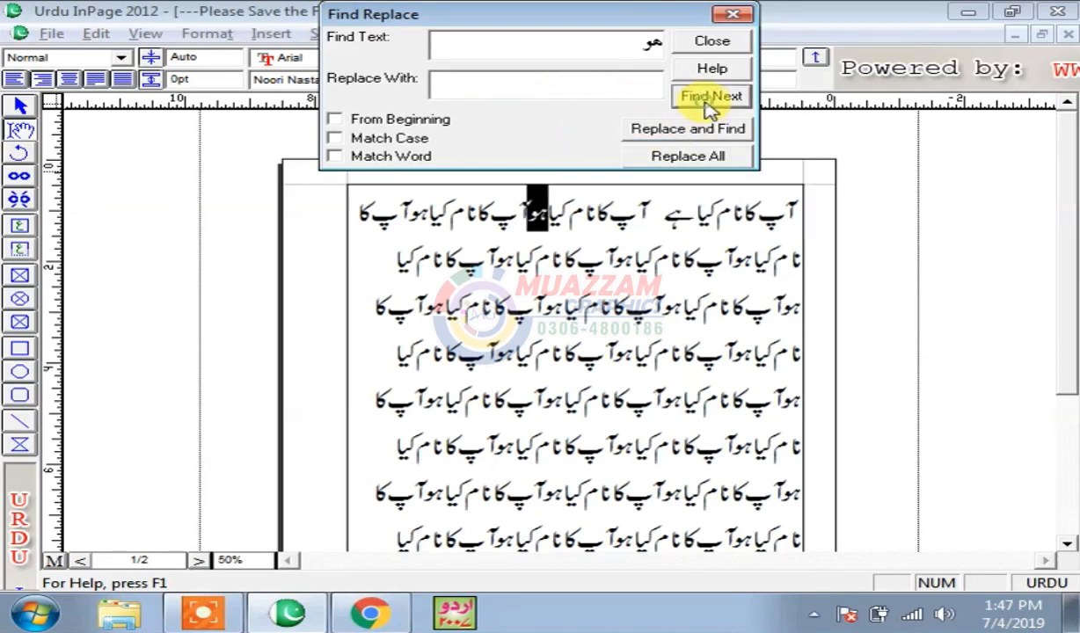
left_click(708, 104)
left_click(739, 99)
left_click(742, 102)
left_click(741, 102)
left_click(741, 103)
left_click(740, 103)
left_click(740, 104)
left_click(740, 104)
left_click(739, 104)
left_click(739, 104)
left_click(739, 103)
left_click(739, 104)
left_click(739, 104)
left_click(739, 104)
left_click(738, 104)
left_click(739, 104)
left_click(739, 104)
left_click(739, 104)
left_click(739, 104)
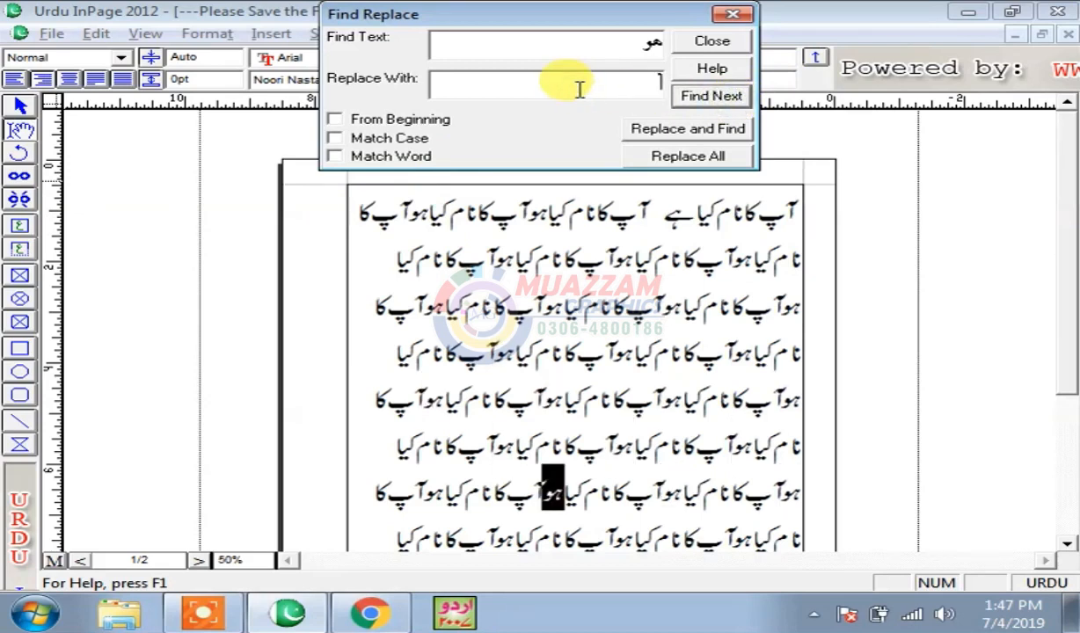
- Replace one ہو with ہے, then replace all remaining occurrences
type("ہے")
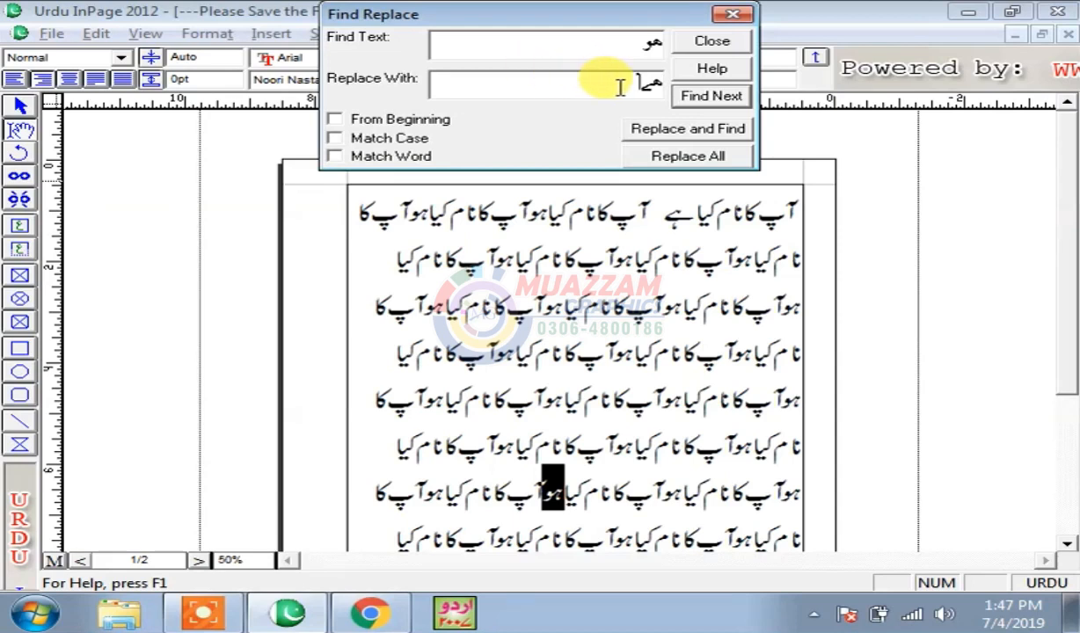
left_click(701, 137)
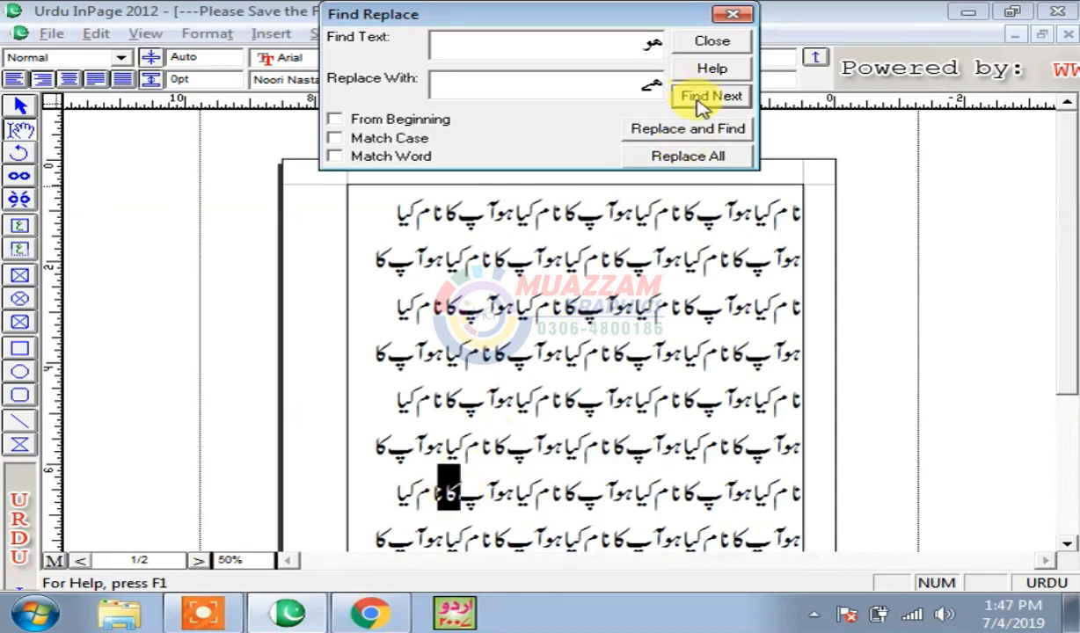
left_click(682, 159)
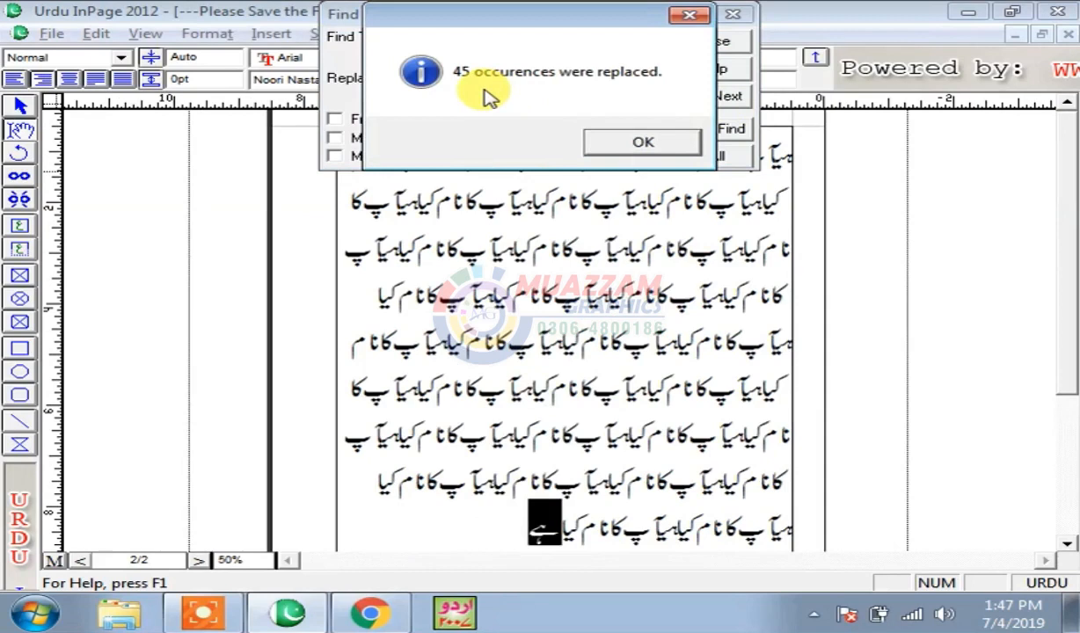
- Dismiss the 45-replacement message, rerun Replace All to confirm none remain, then close the dialog
left_click(642, 145)
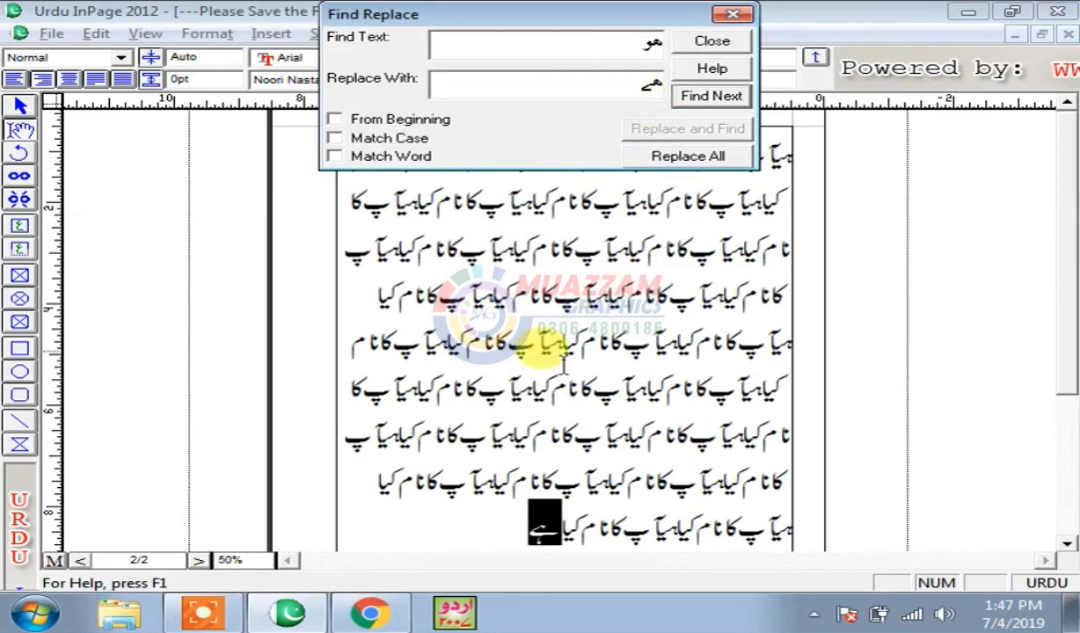
left_click(692, 158)
left_click(634, 144)
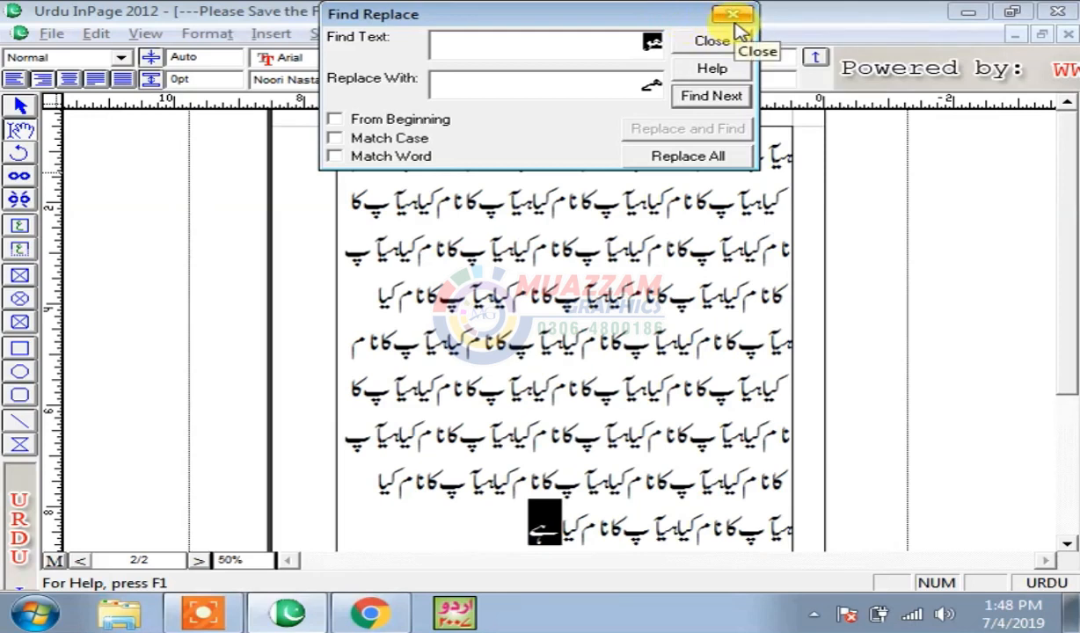
left_click_drag(650, 18, 677, 158)
left_click(759, 153)
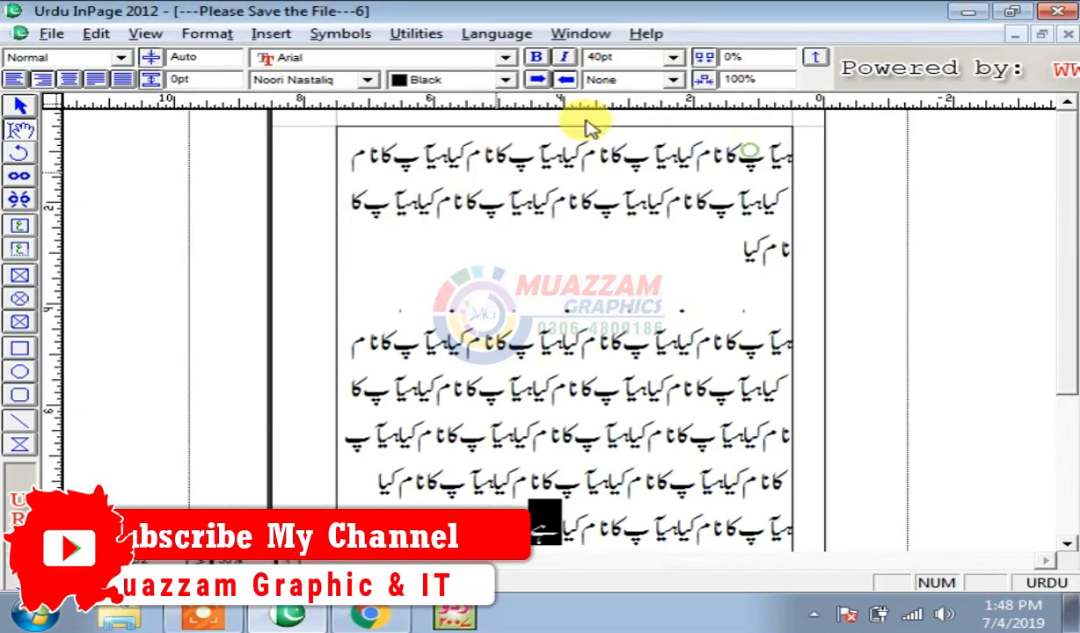
- At actual size, select the small text box's Urdu text and set it to 36pt
left_click(96, 34)
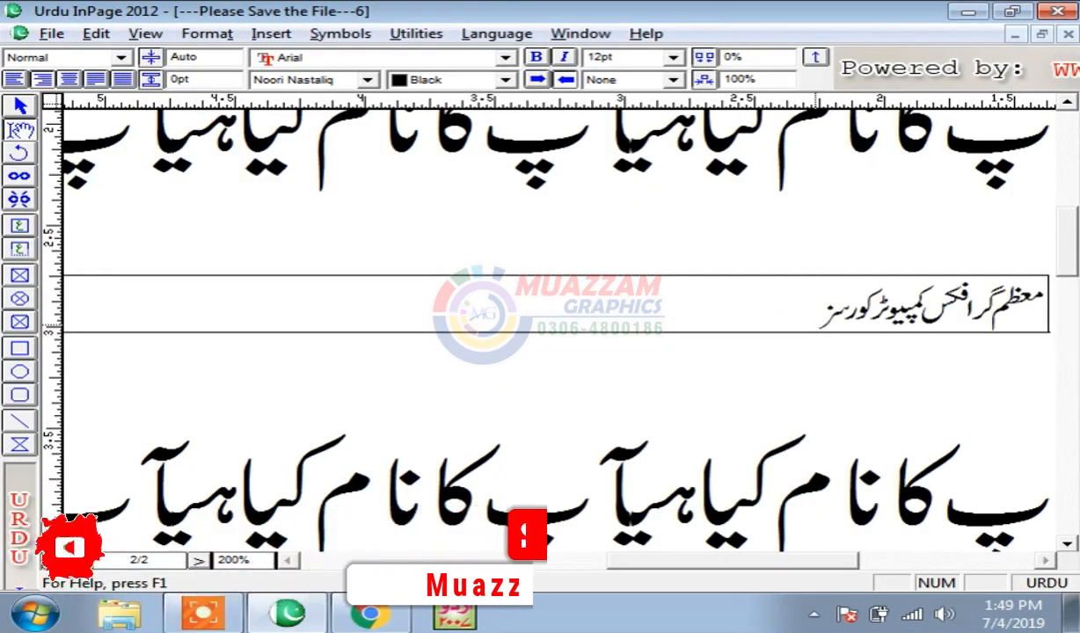
key("ctrl+1")
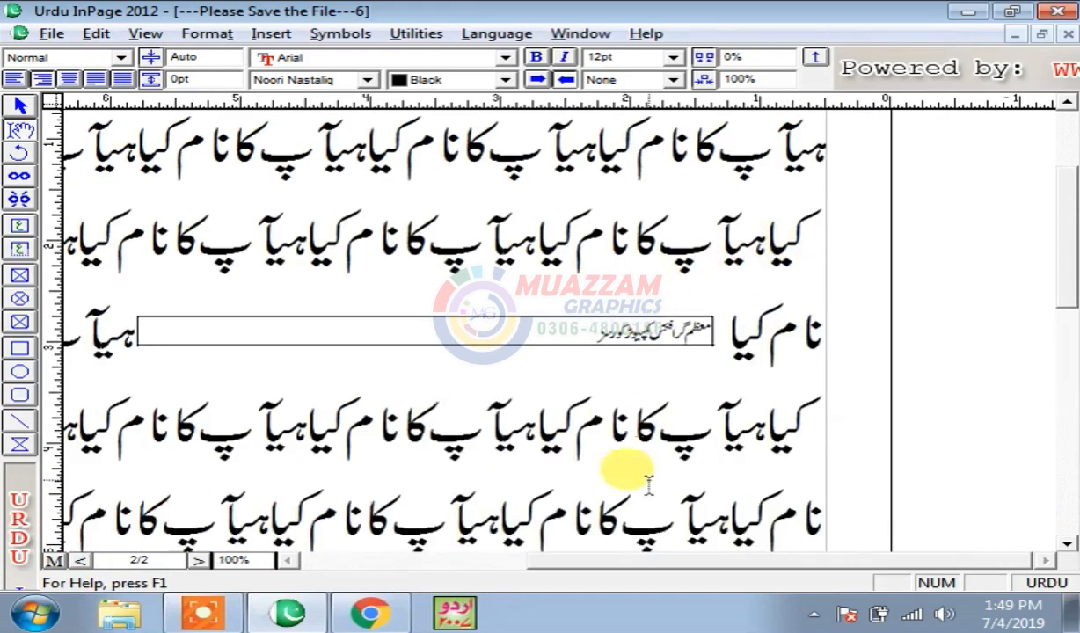
left_click(21, 108)
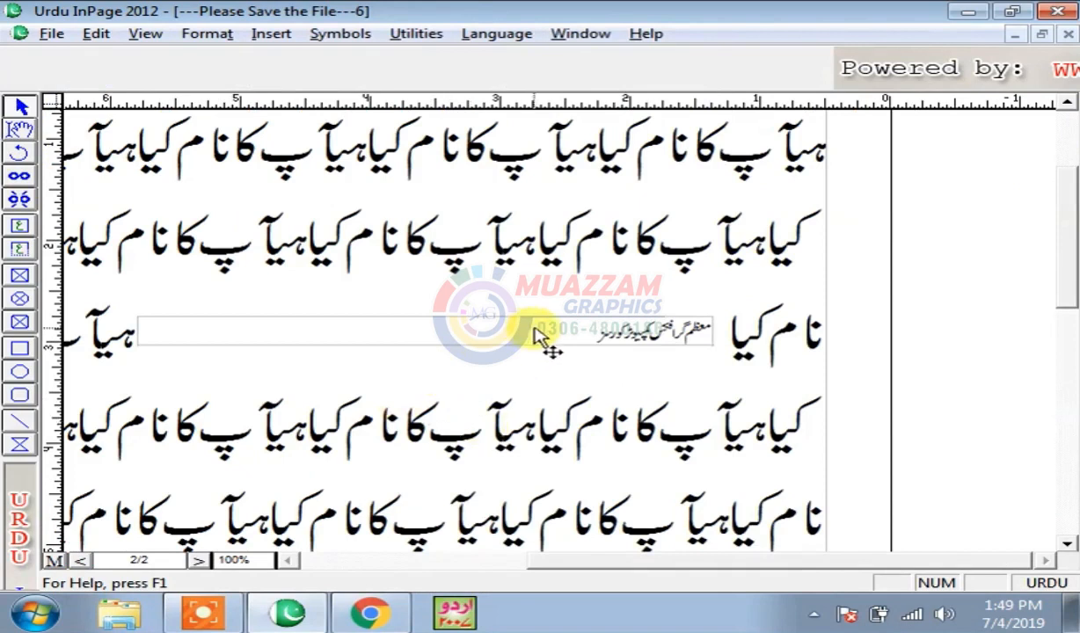
left_click(534, 334)
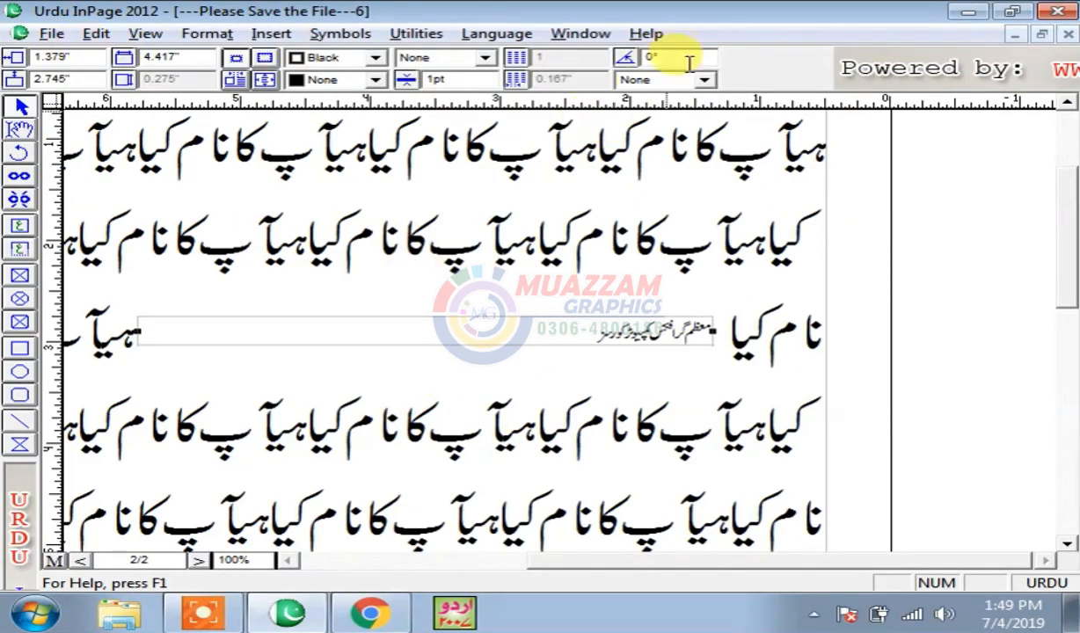
left_click(19, 130)
left_click_drag(551, 335, 794, 320)
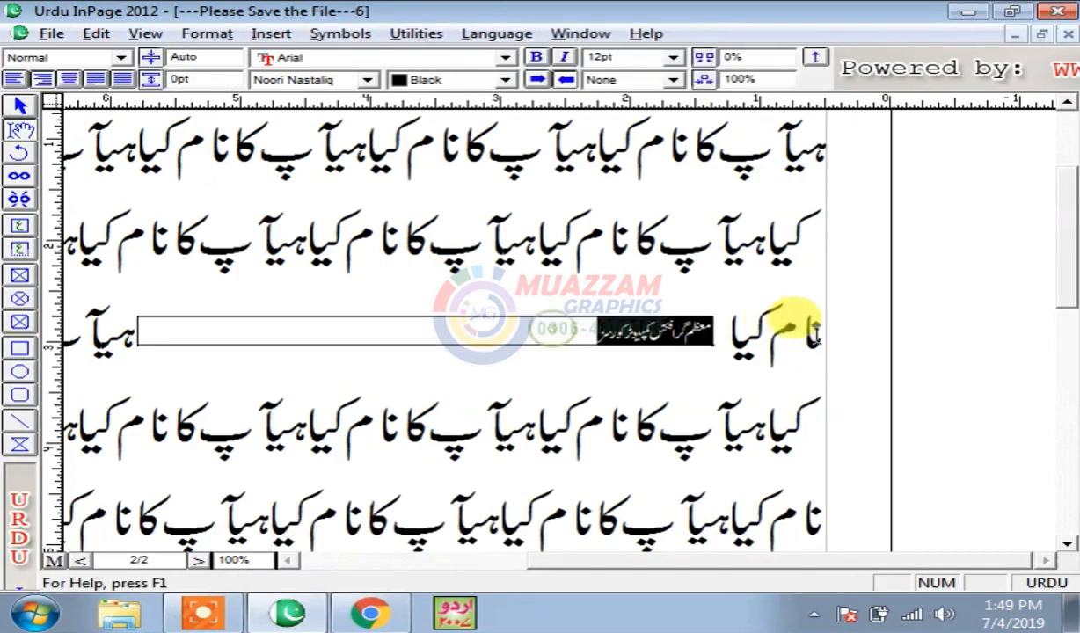
type("36")
key("Return")
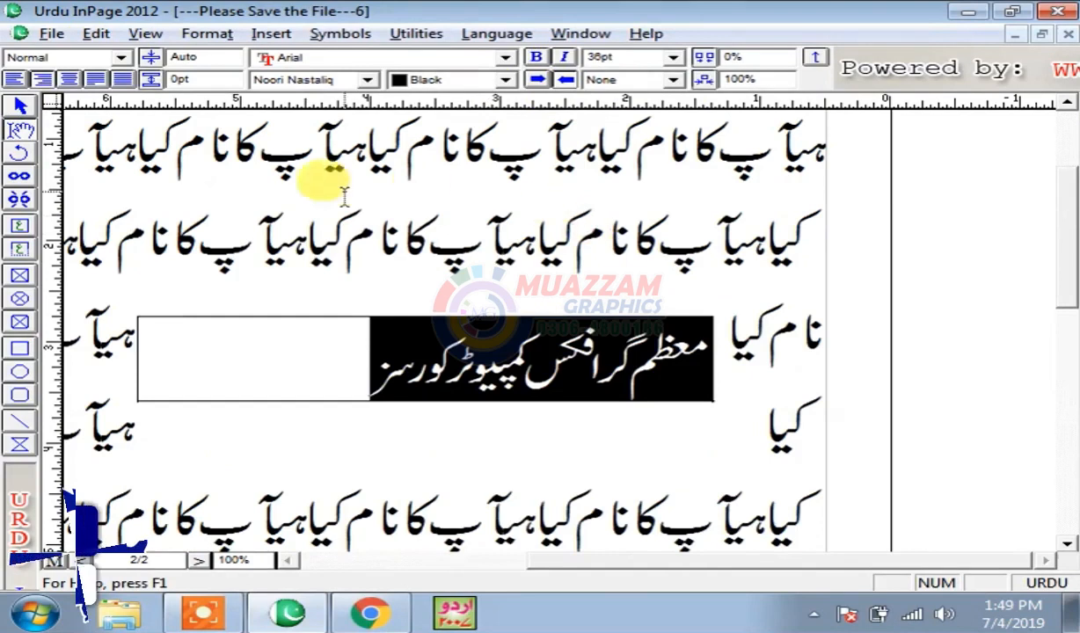
- Change the text to Bombay Black font and reduce its size to 30pt, then 24pt
left_click(331, 79)
key("b")
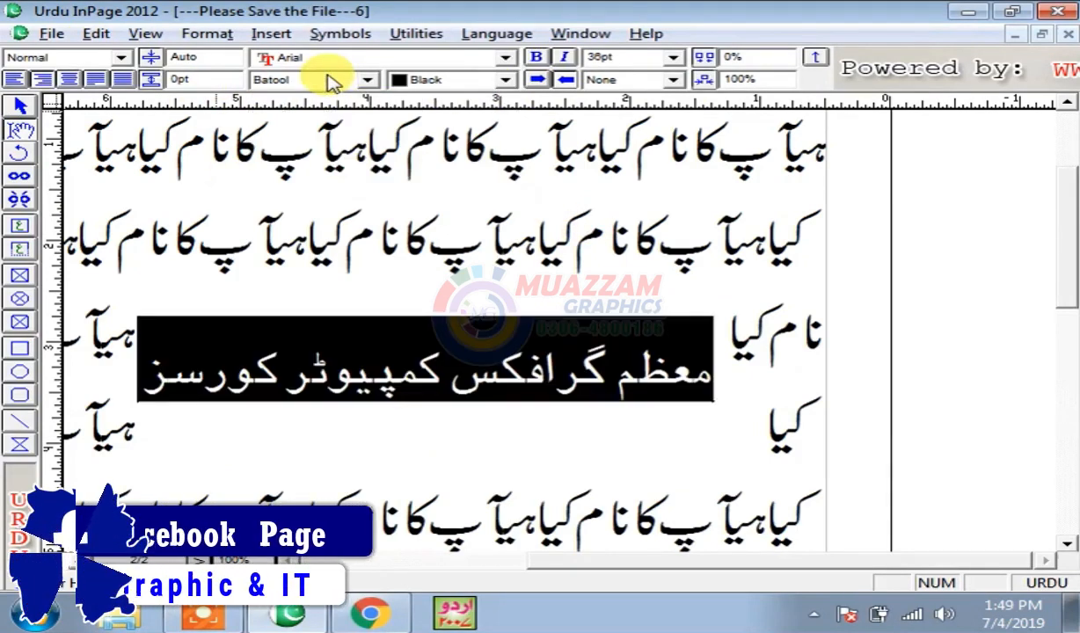
left_click(327, 79)
left_click(324, 110)
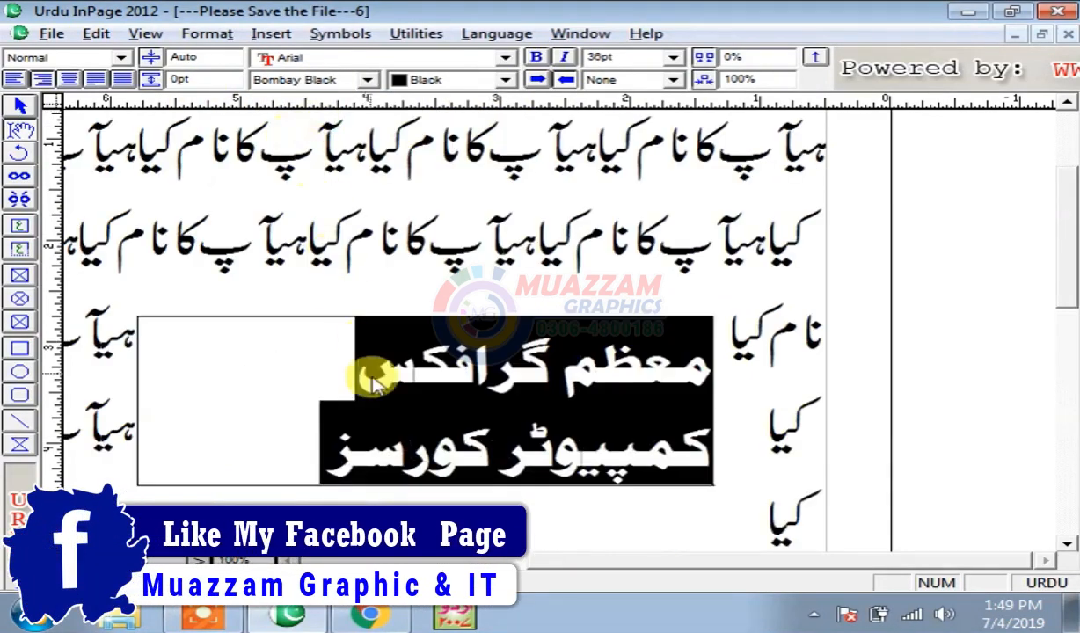
left_click(316, 78)
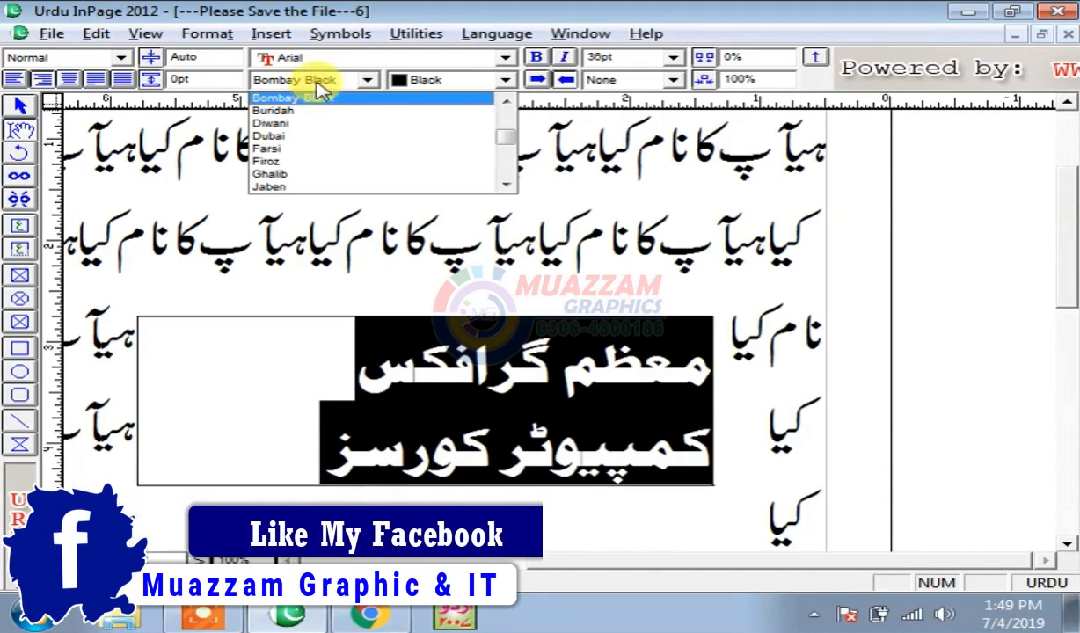
left_click(319, 81)
left_click(621, 58)
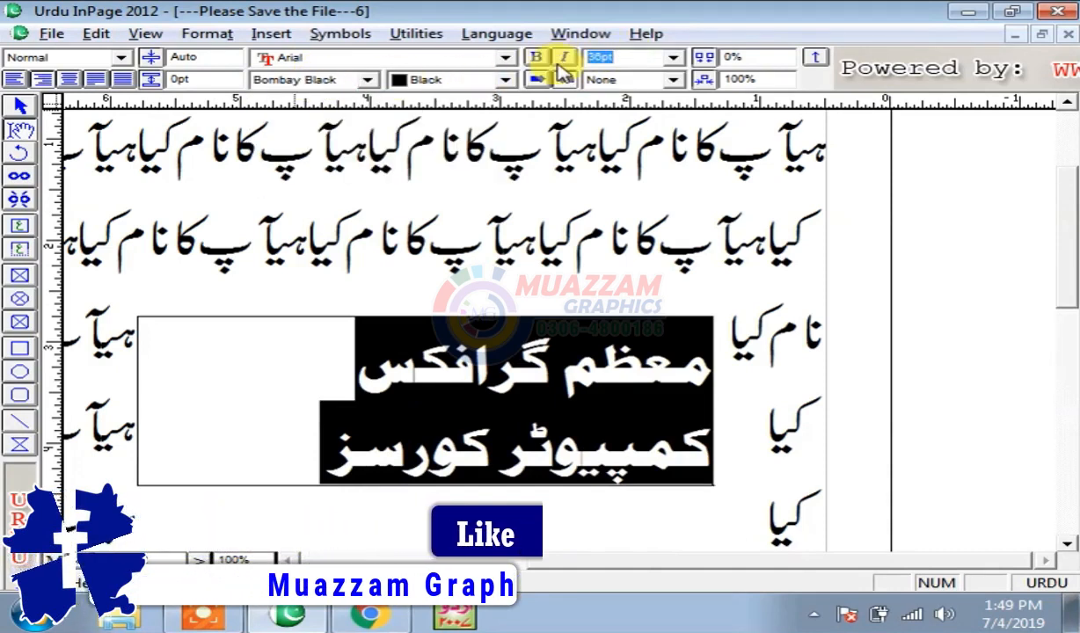
type("30")
key("Return")
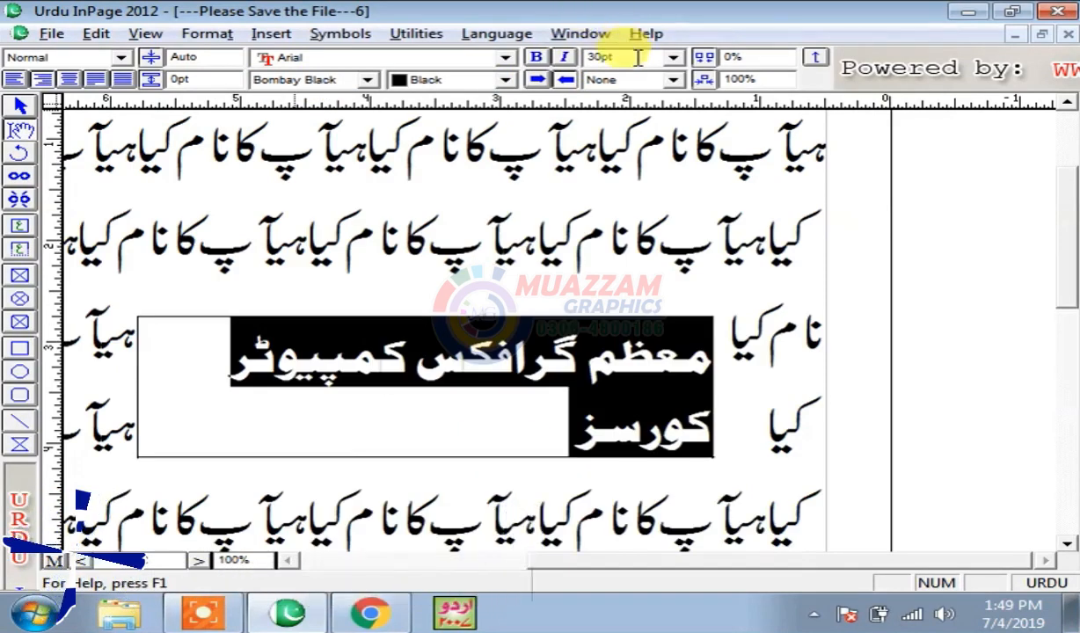
key("Return")
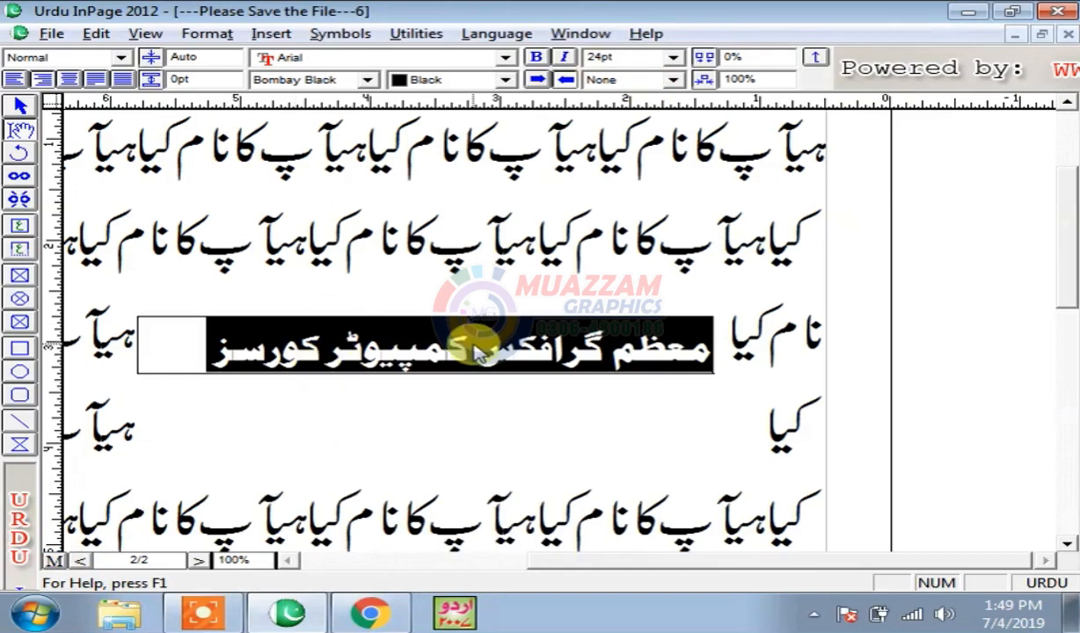
left_click(144, 34)
left_click(142, 34)
left_click(146, 37)
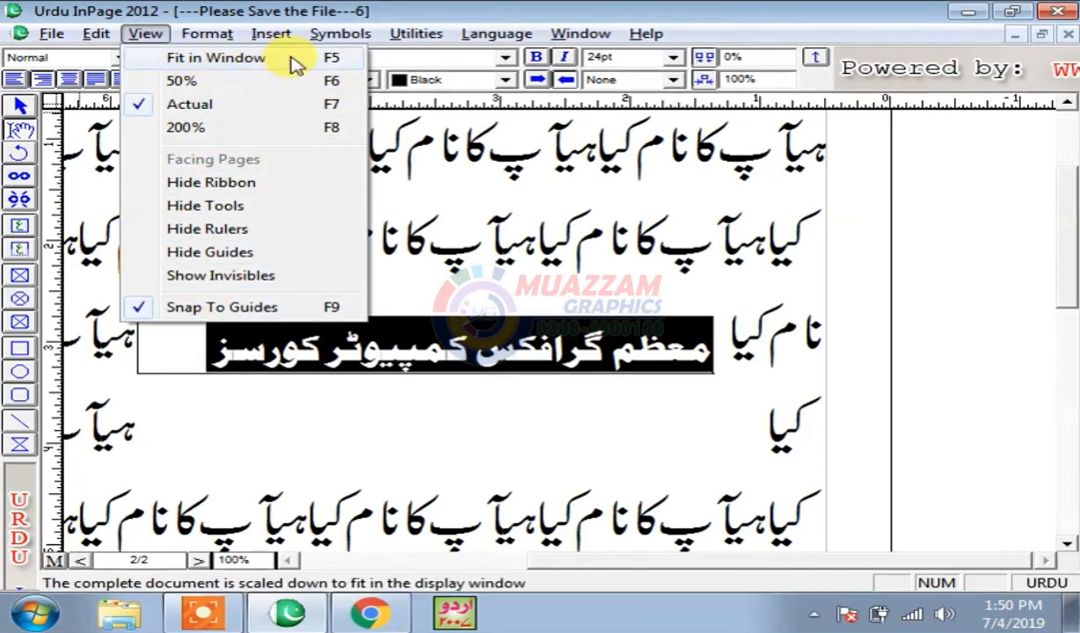
- Fit the whole page in the window and select the text box with the Arrow tool
left_click(264, 58)
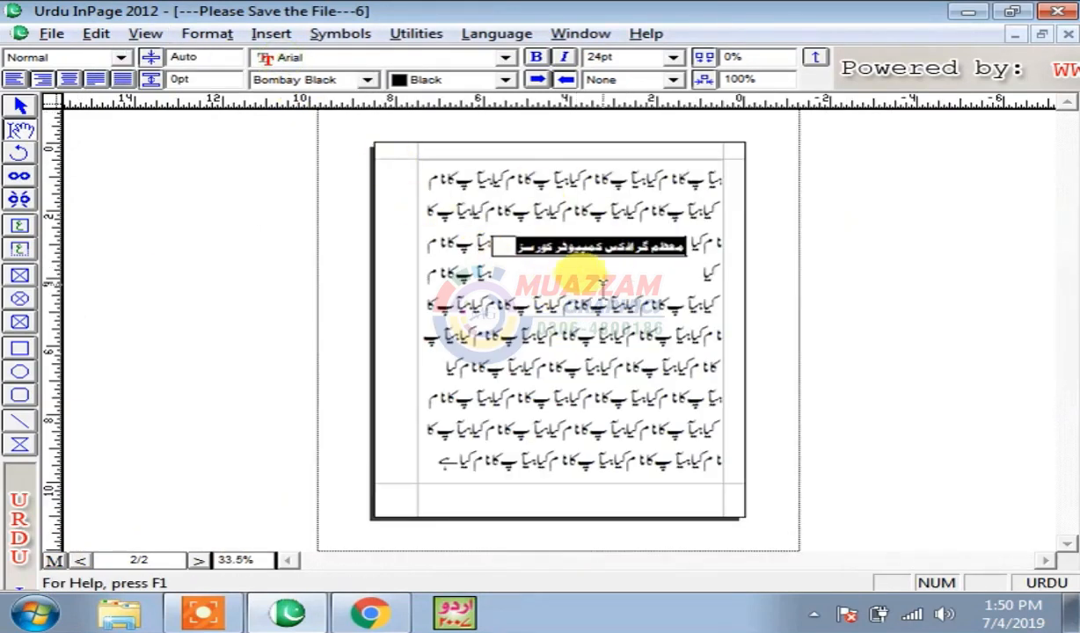
left_click(21, 107)
left_click(558, 247)
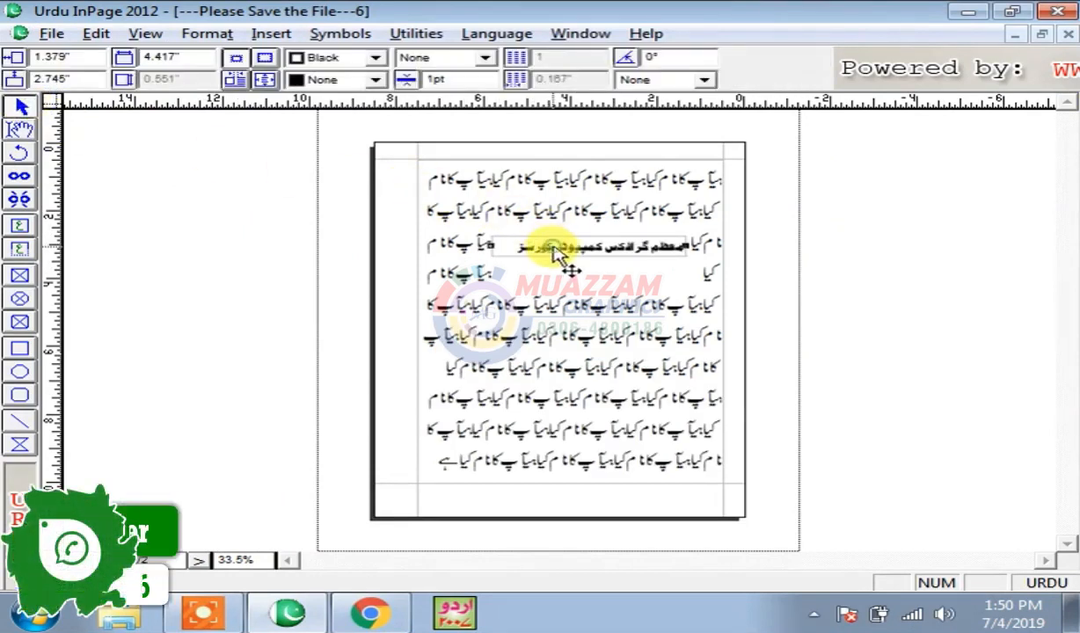
left_click(96, 33)
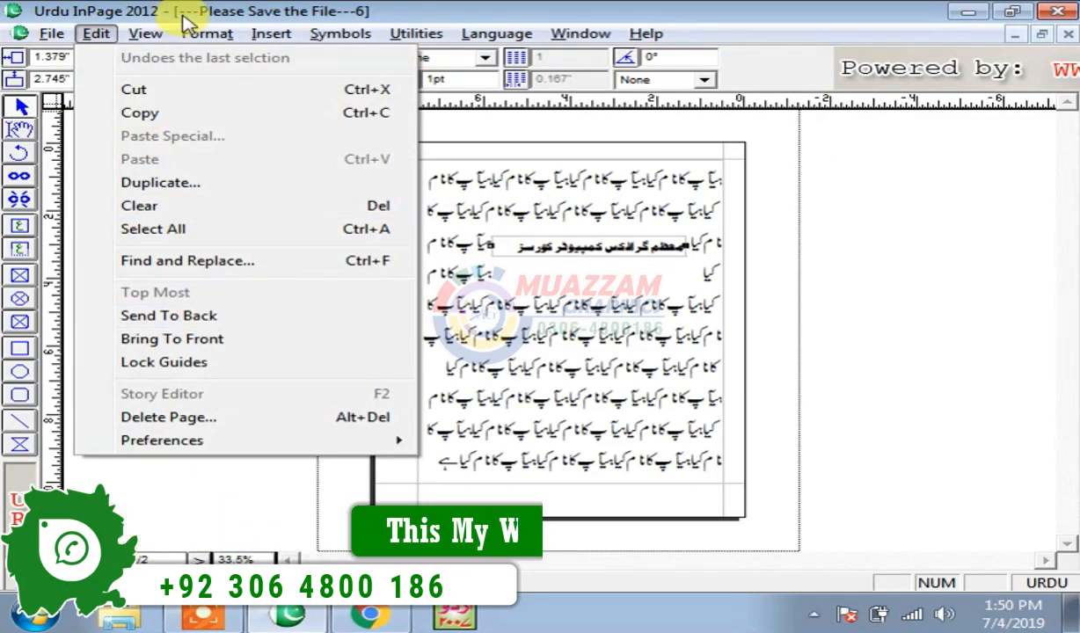
- Send the bold caption box to the back behind the body text
mouse_move(145, 34)
left_click(110, 35)
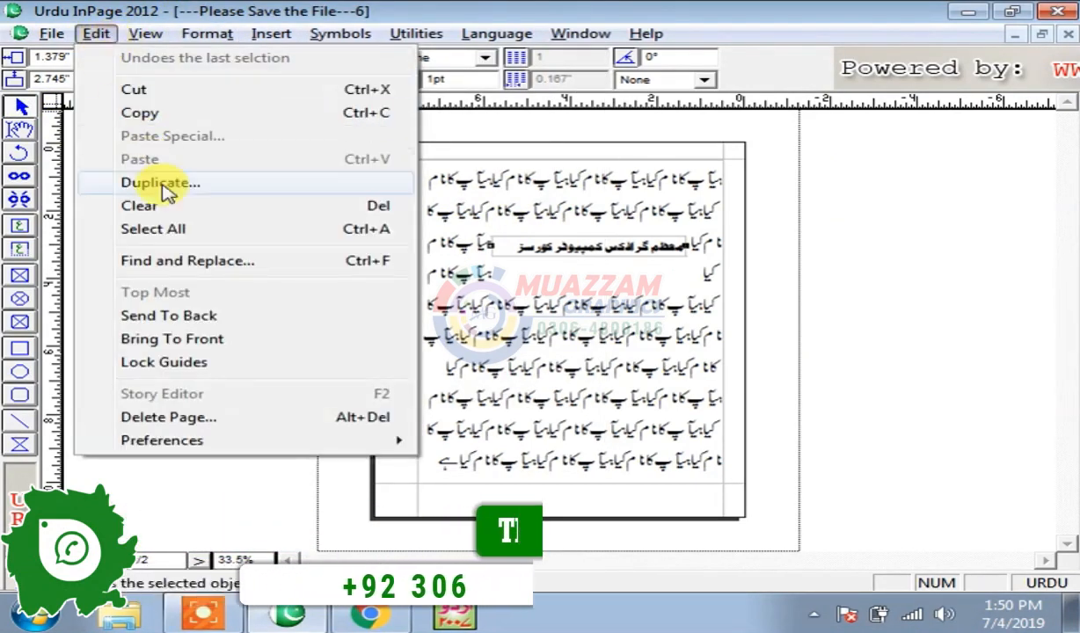
left_click(185, 316)
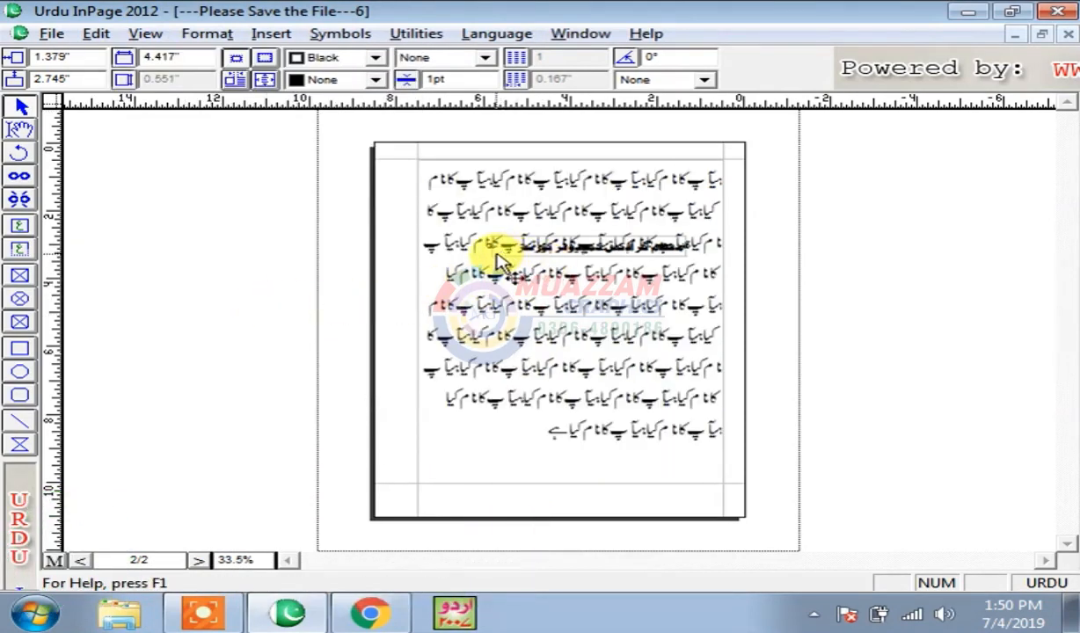
- Open the body text box's Modify Text Box dialog to check it, then close it
left_click(497, 262)
double_click(497, 262)
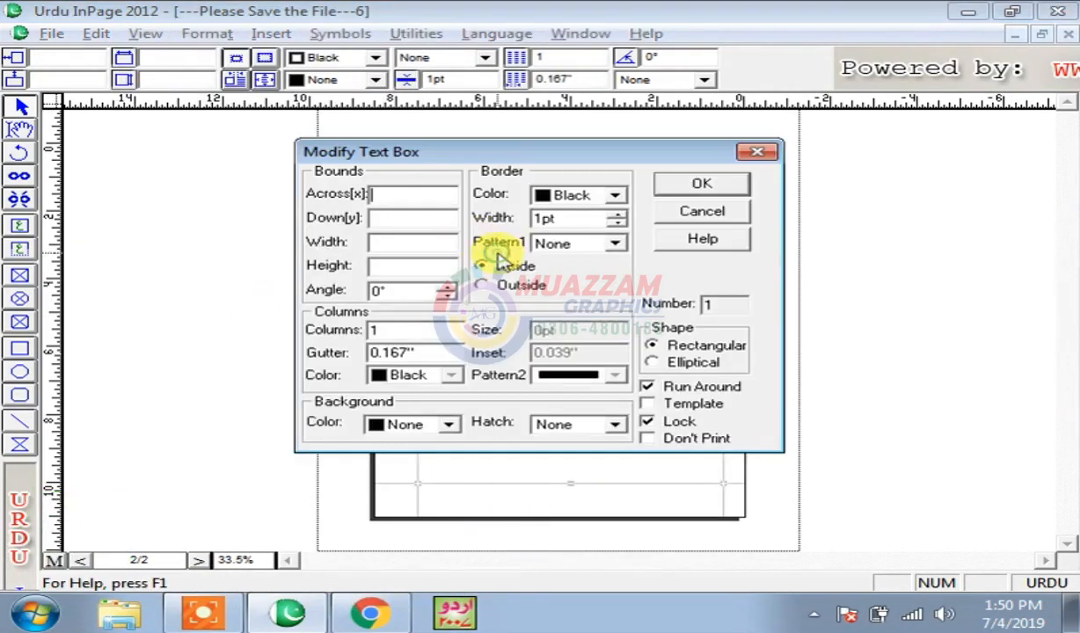
left_click(695, 217)
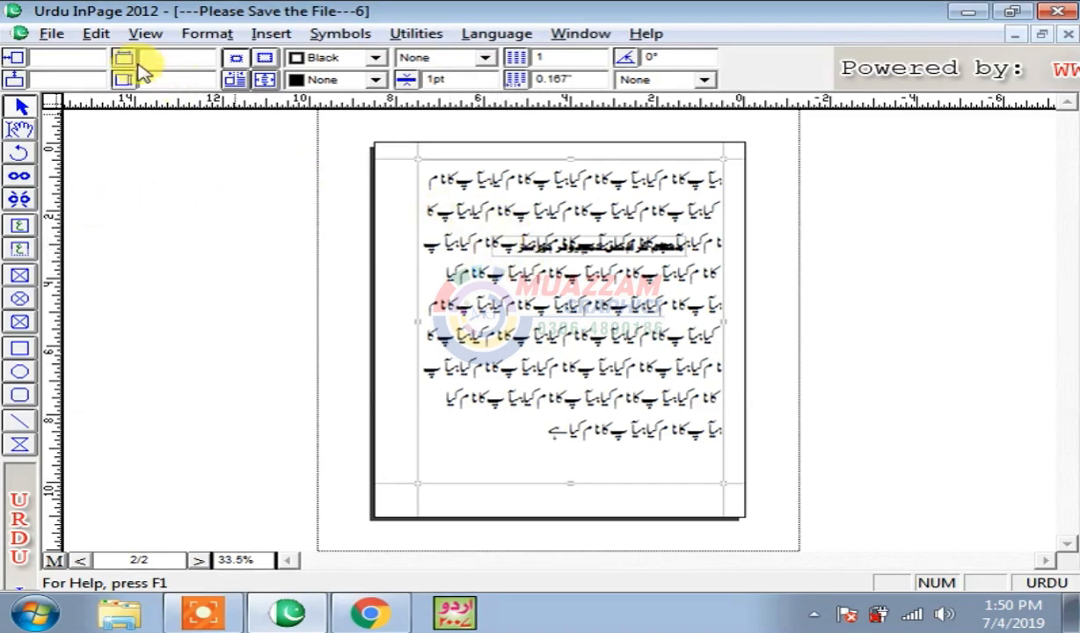
left_click(93, 34)
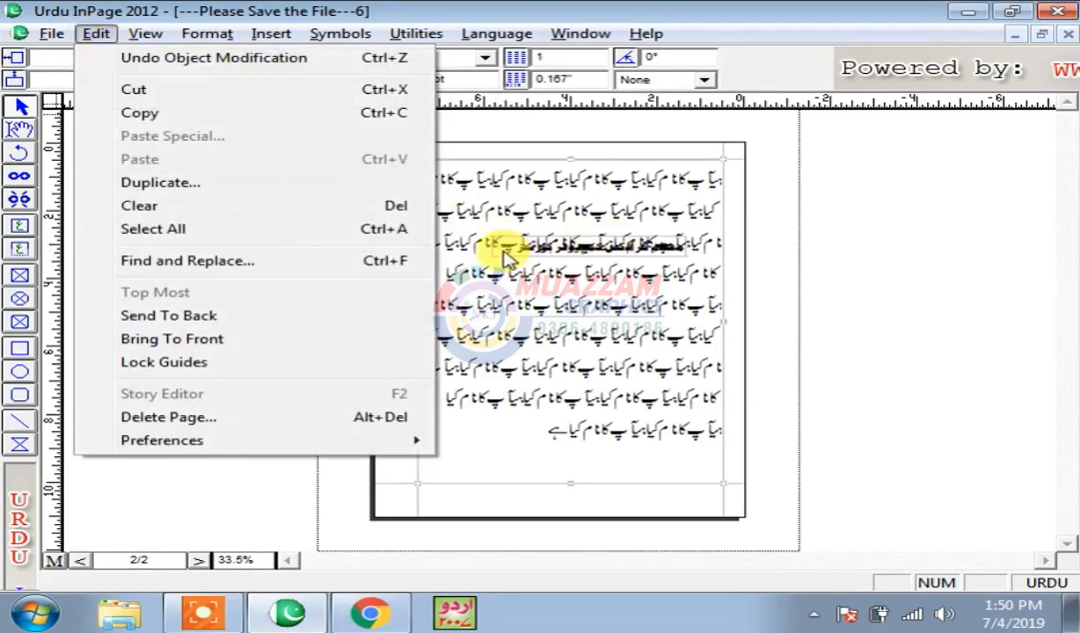
- Bring the selected caption box in front of the body text with Bring To Front
left_click(505, 258)
left_click(95, 34)
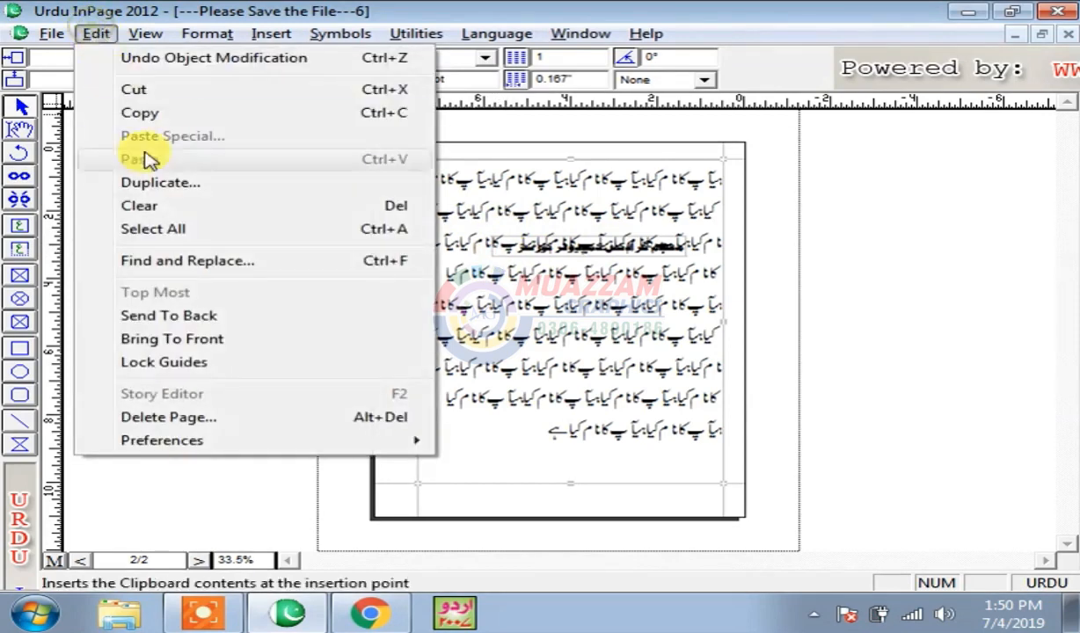
left_click(225, 343)
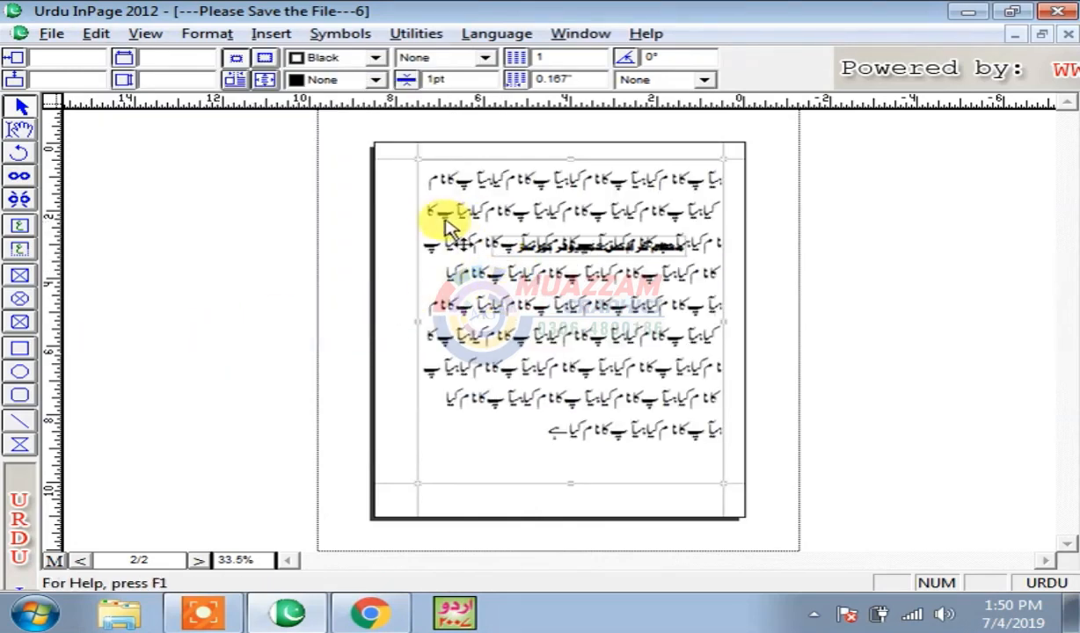
- Send the body text box to the back and drag the caption box one line lower
left_click(93, 35)
left_click(482, 186)
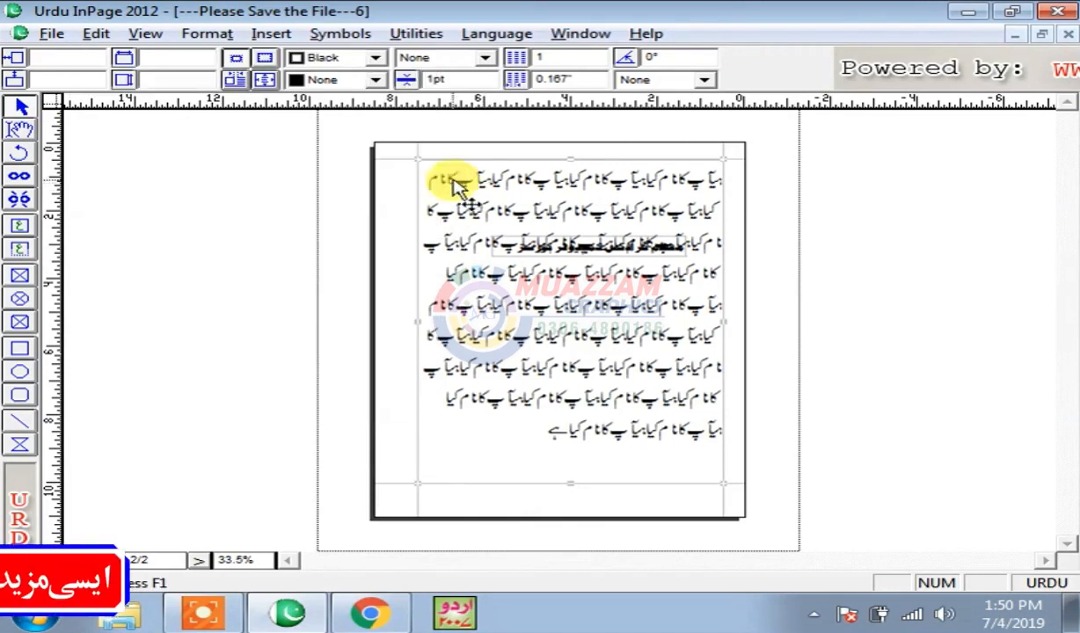
left_click(93, 35)
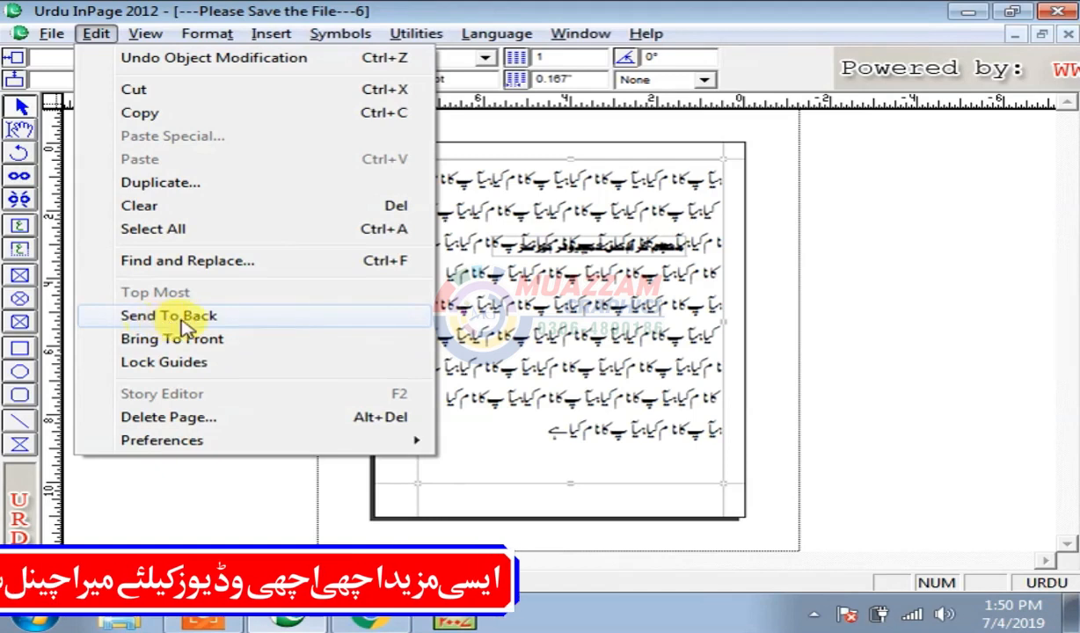
left_click(216, 321)
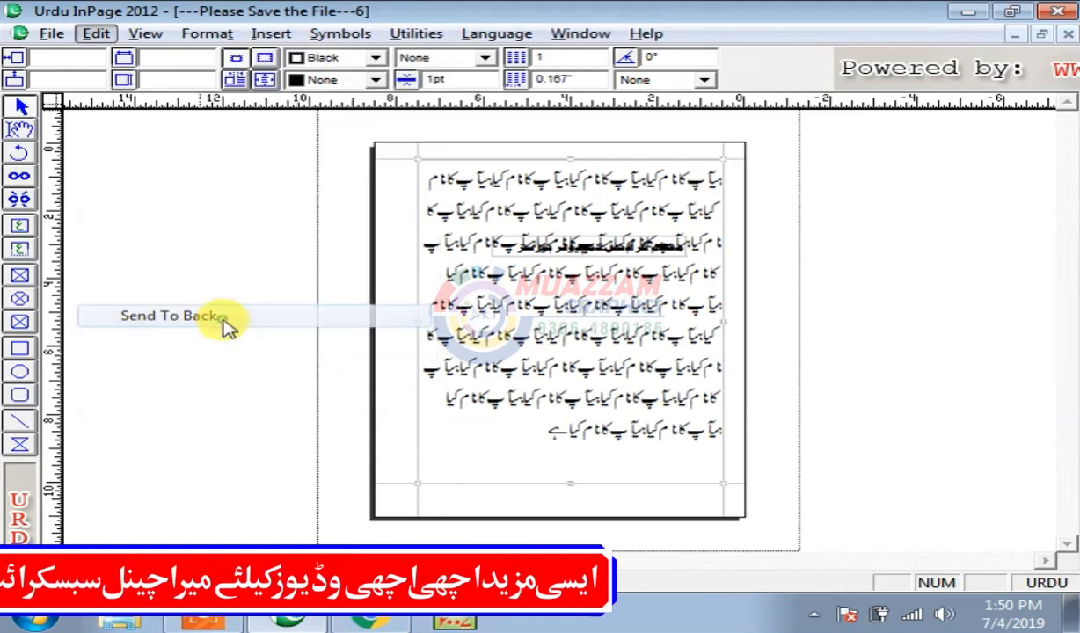
left_click(533, 248)
left_click_drag(554, 248, 550, 279)
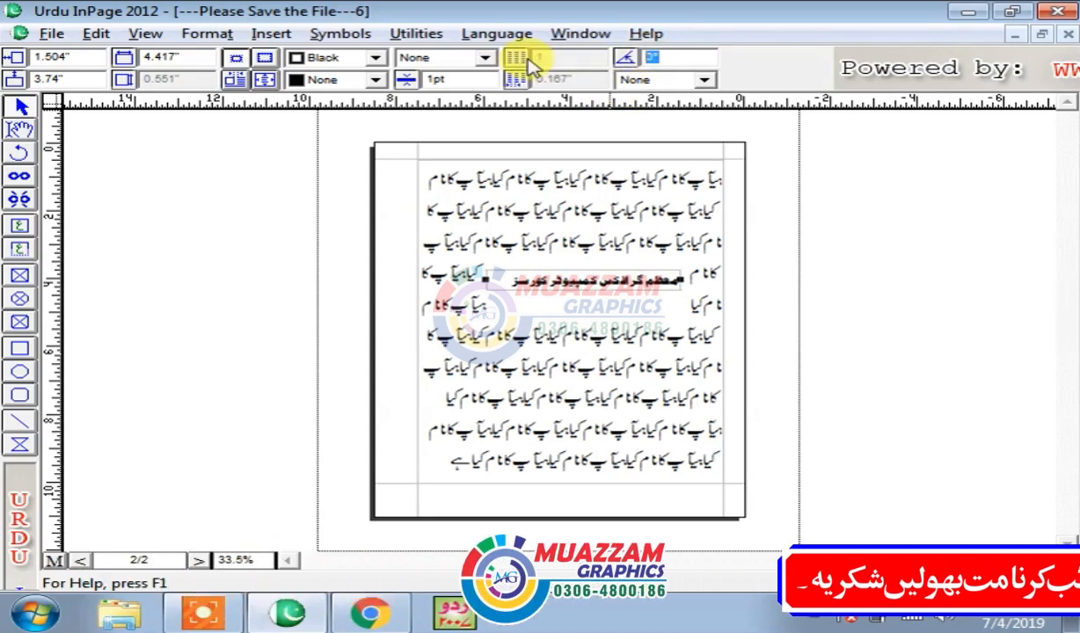
- Rotate the caption box to 45° and send it behind the body text
type("45")
key("Return")
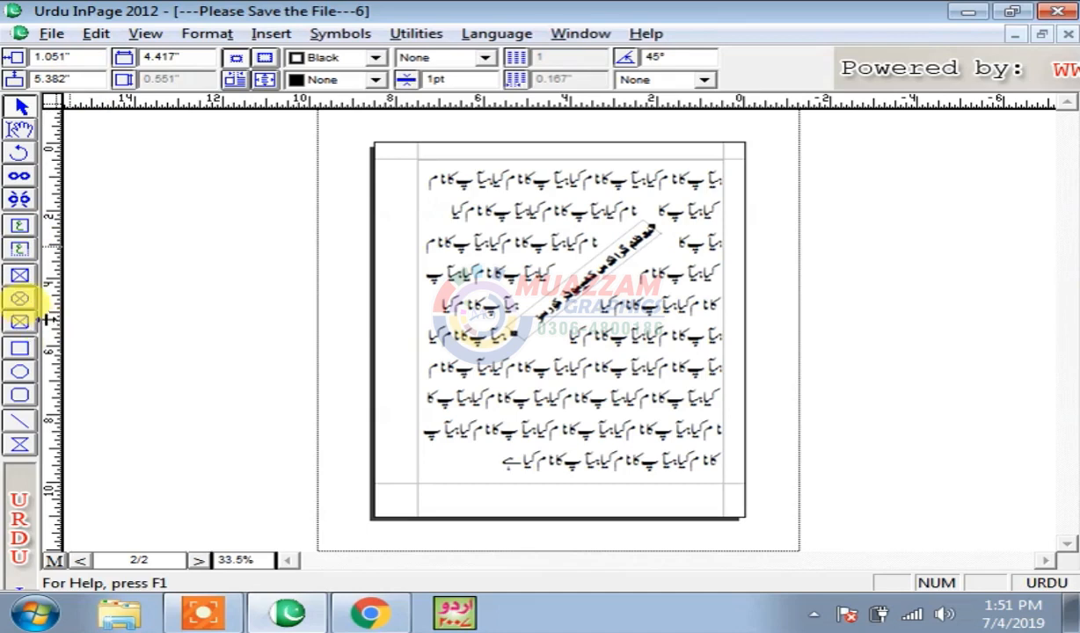
left_click(95, 33)
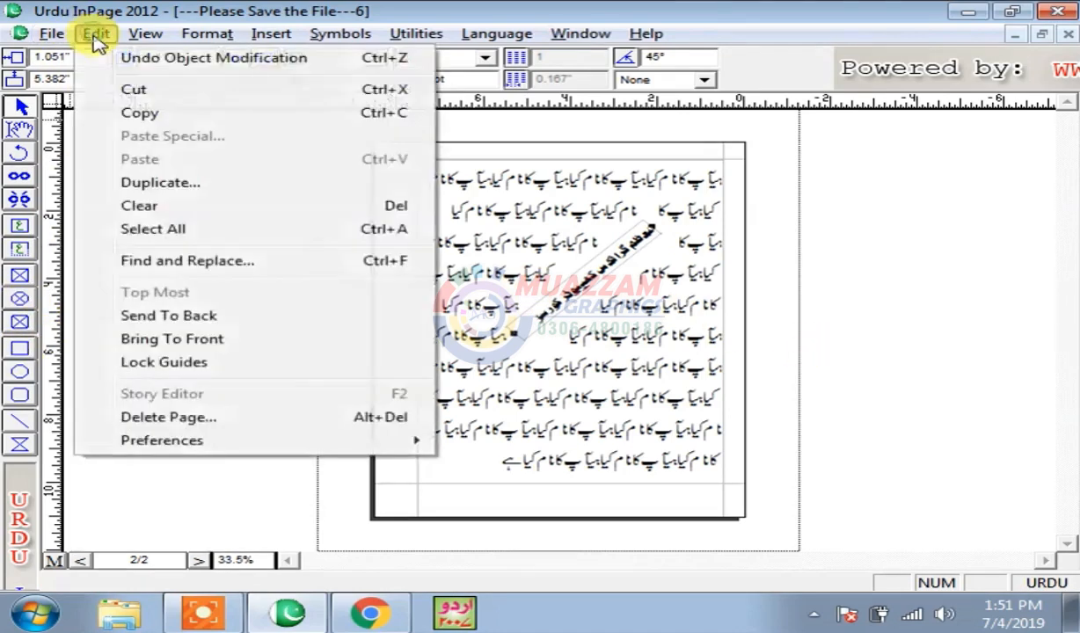
left_click(176, 320)
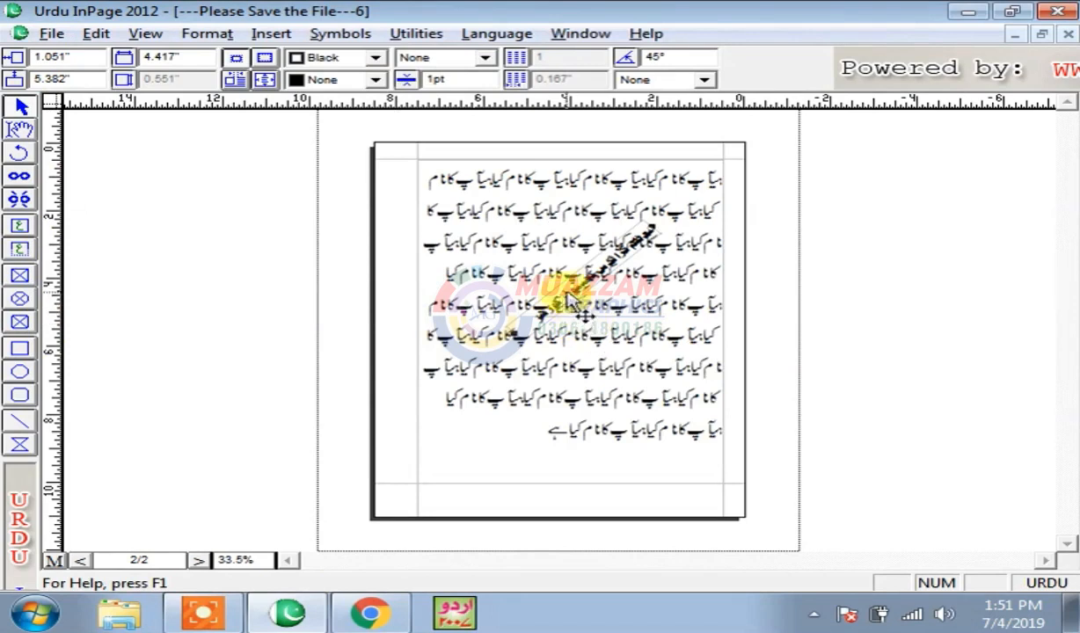
- Bring the rotated caption forward, send it back again, then select the body text frame
left_click(94, 41)
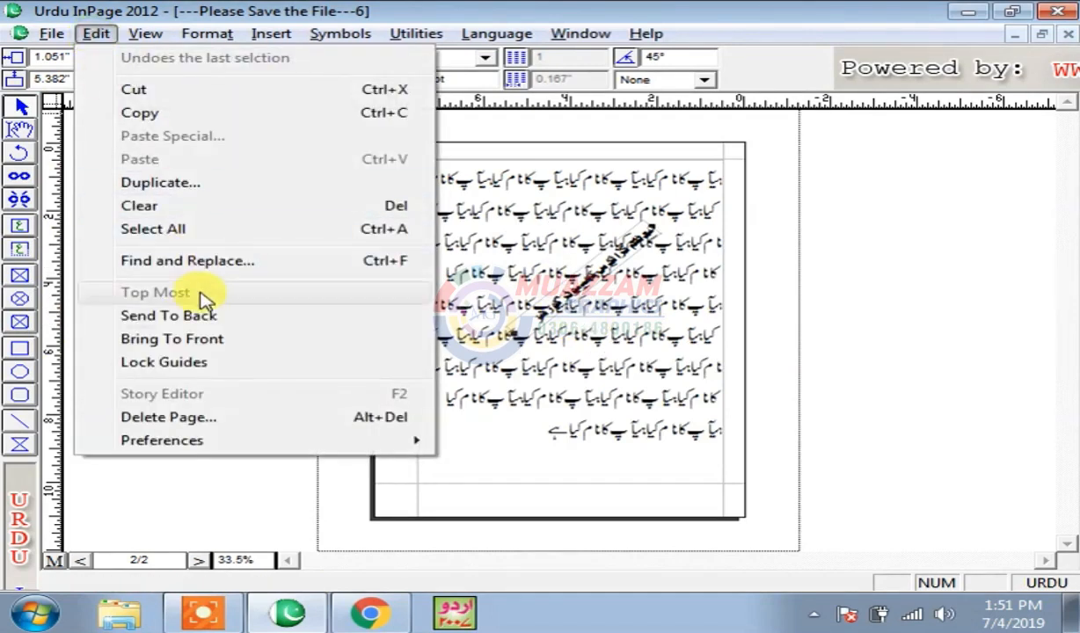
left_click(159, 343)
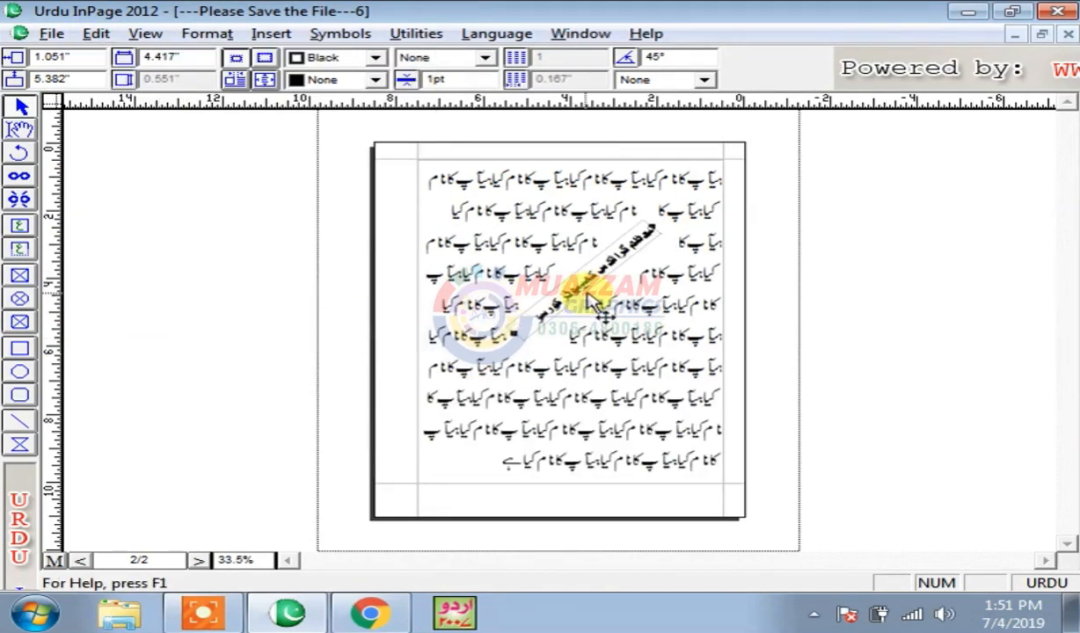
left_click(96, 34)
left_click(192, 323)
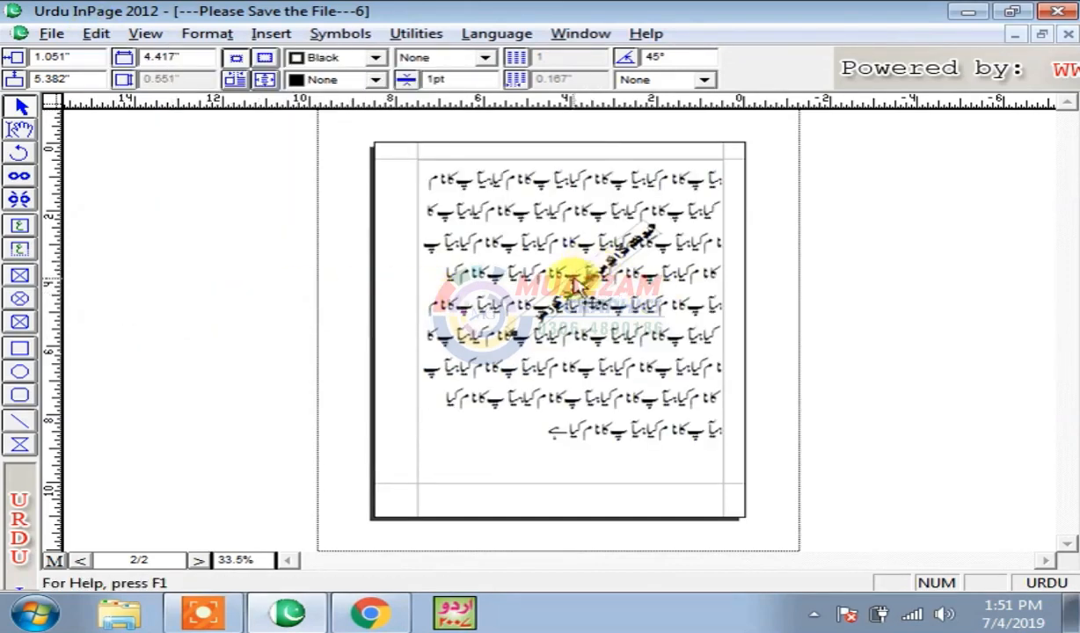
left_click(844, 268)
left_click(622, 244)
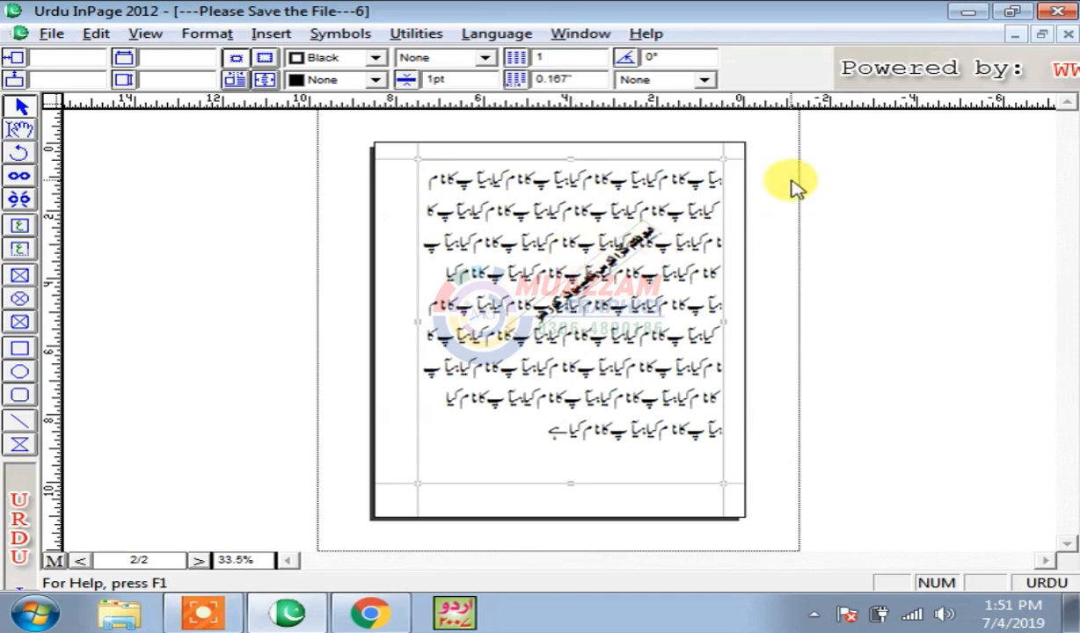
- Bring the tilted caption box to the front and delete it from the page
left_click_drag(798, 150, 767, 187)
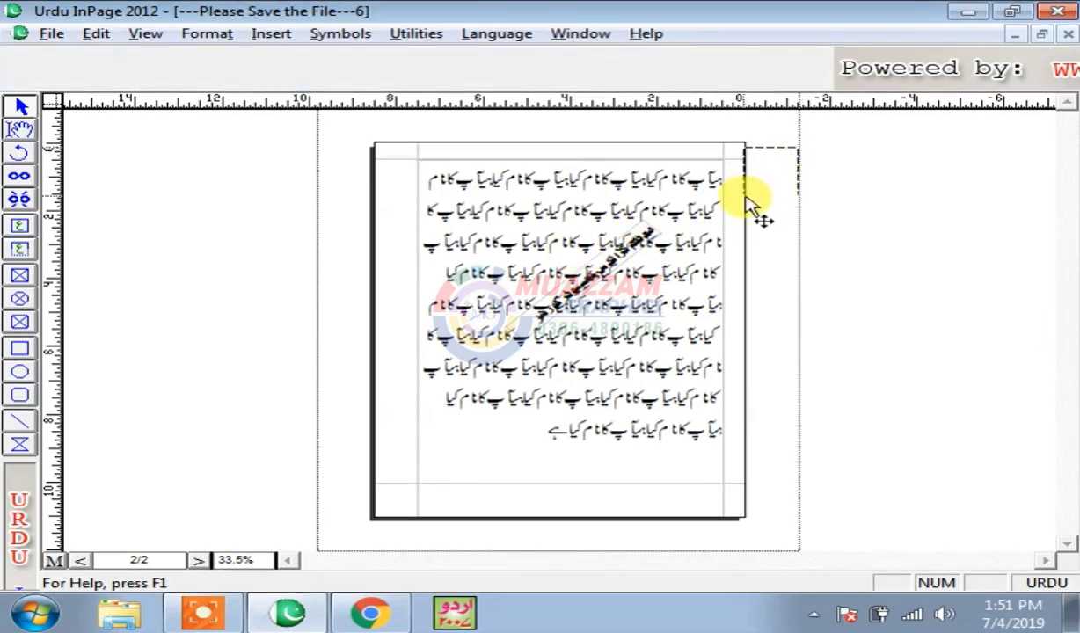
left_click(684, 213)
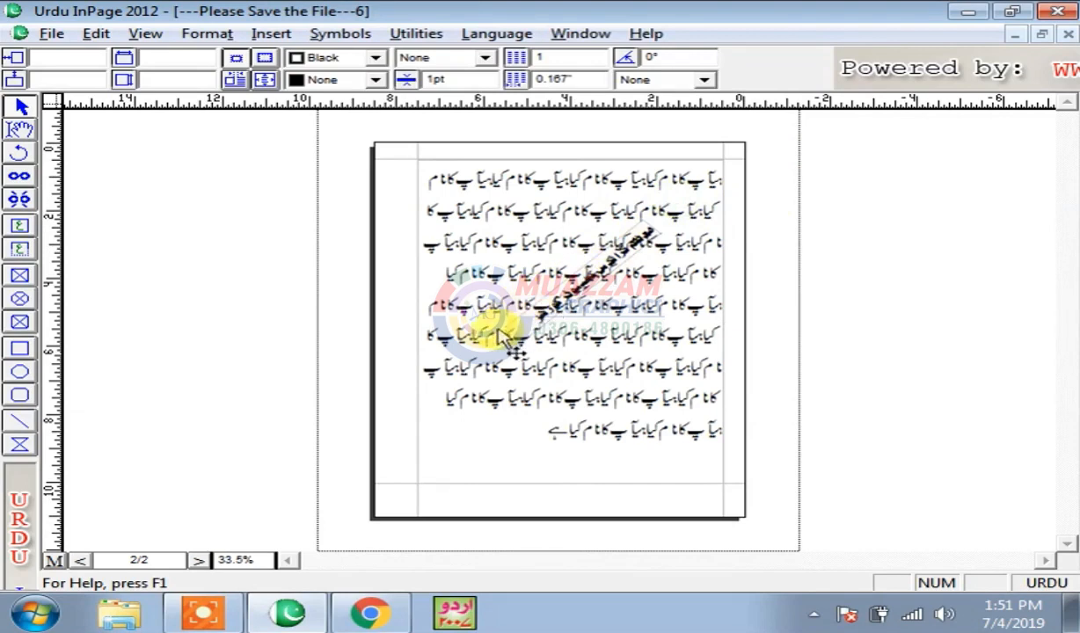
left_click_drag(783, 173, 489, 381)
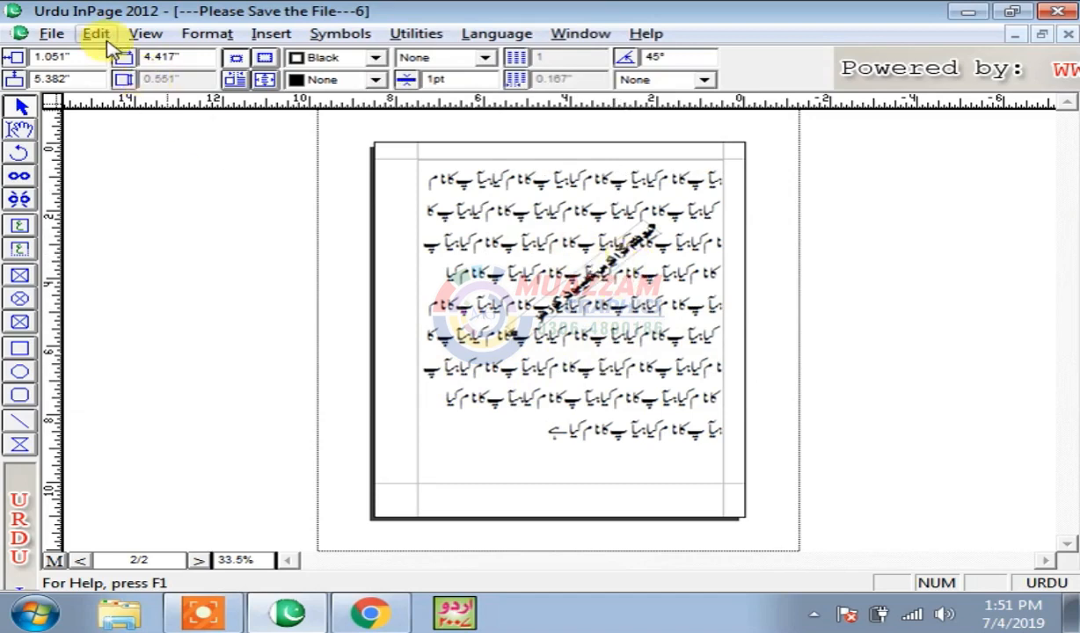
left_click(97, 35)
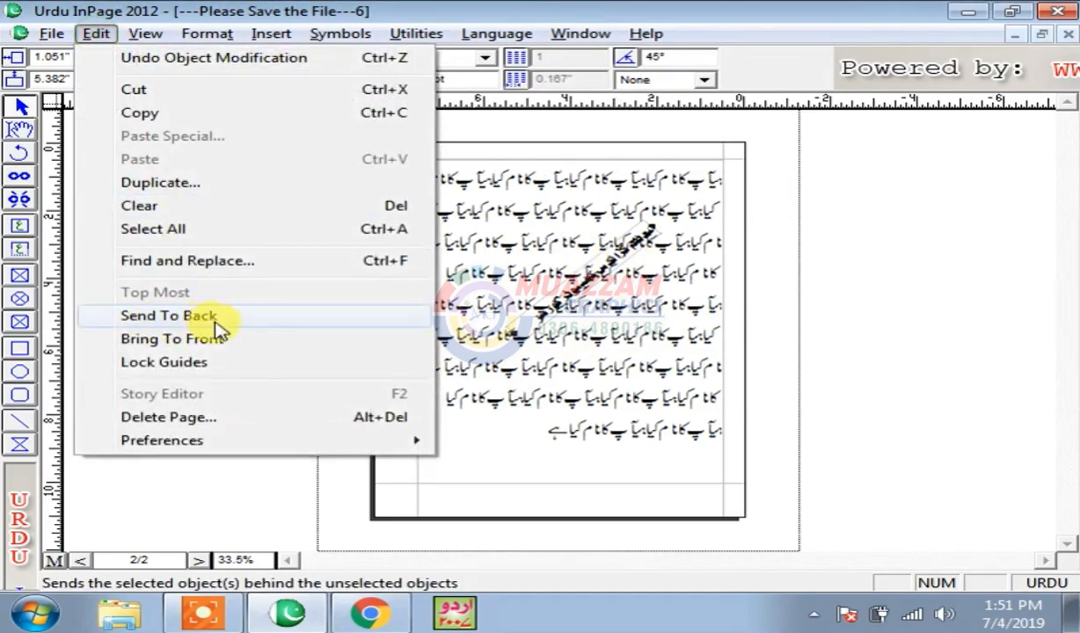
left_click(176, 340)
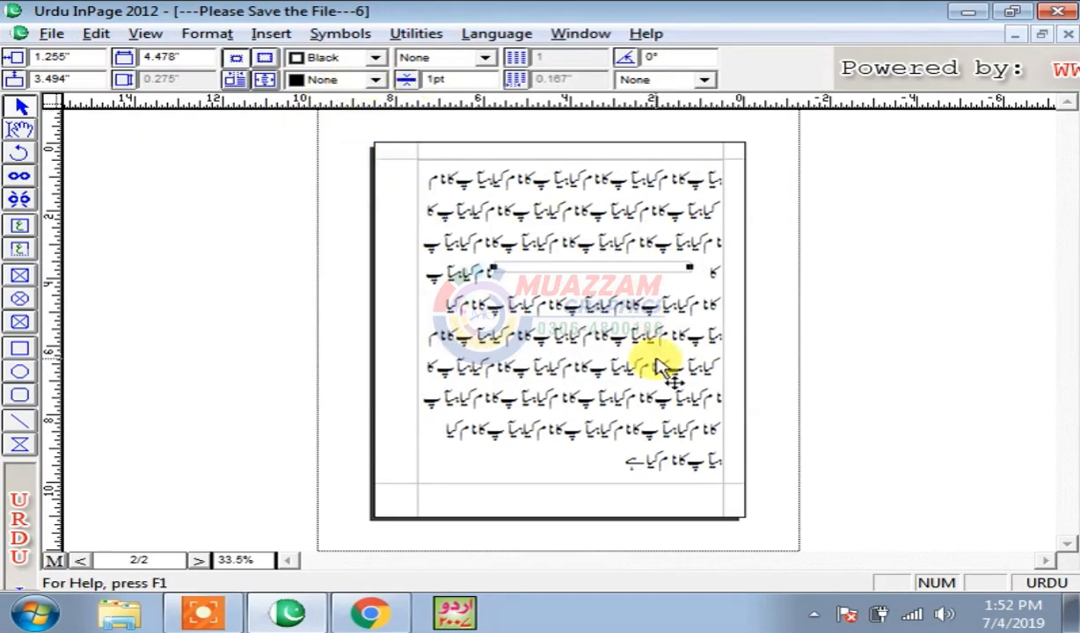
key("Delete")
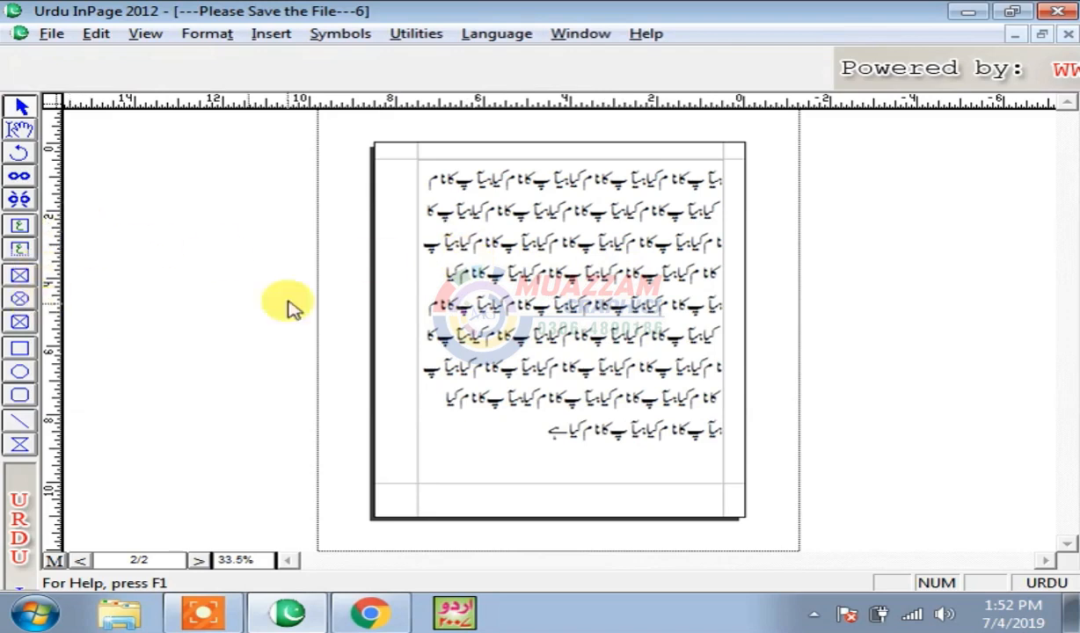
- Drag two horizontal guides from the top ruler to just below the last text line
left_click(90, 35)
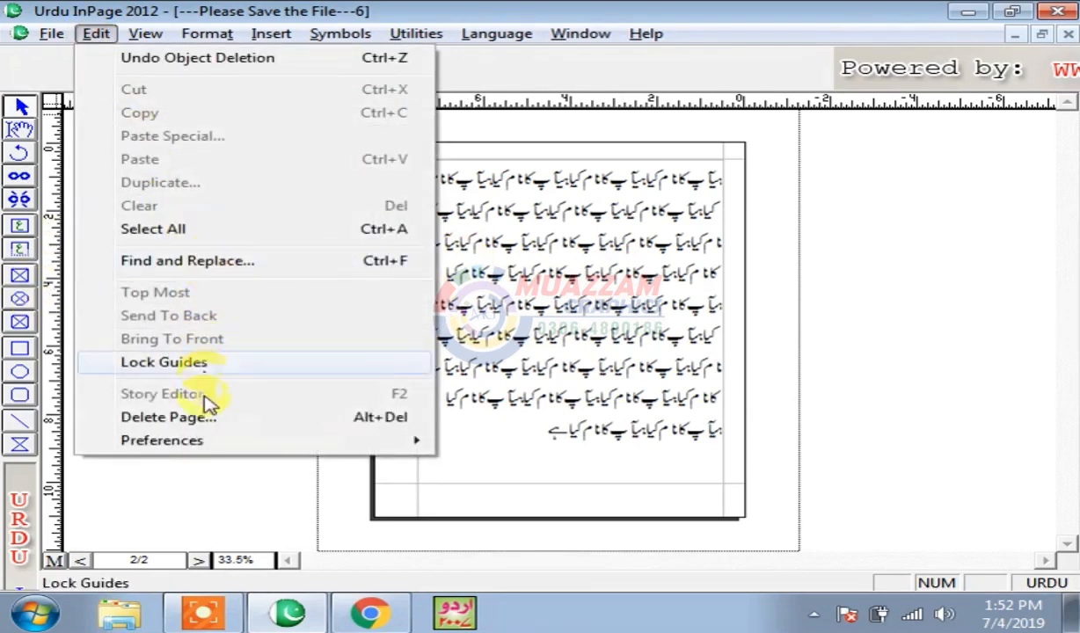
mouse_move(270, 448)
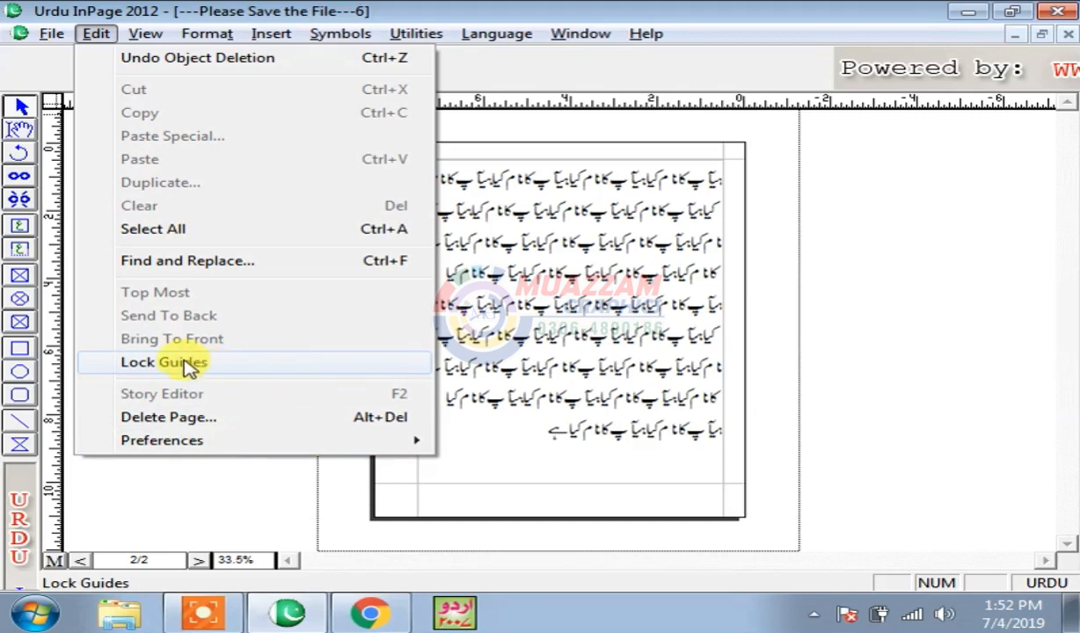
left_click(555, 282)
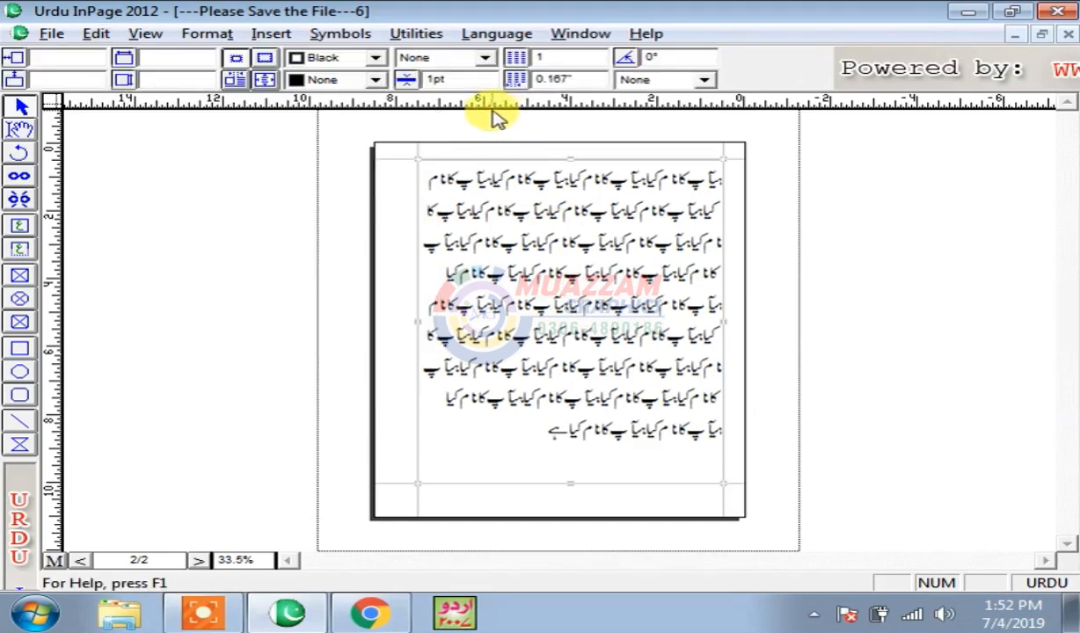
left_click_drag(478, 117, 528, 449)
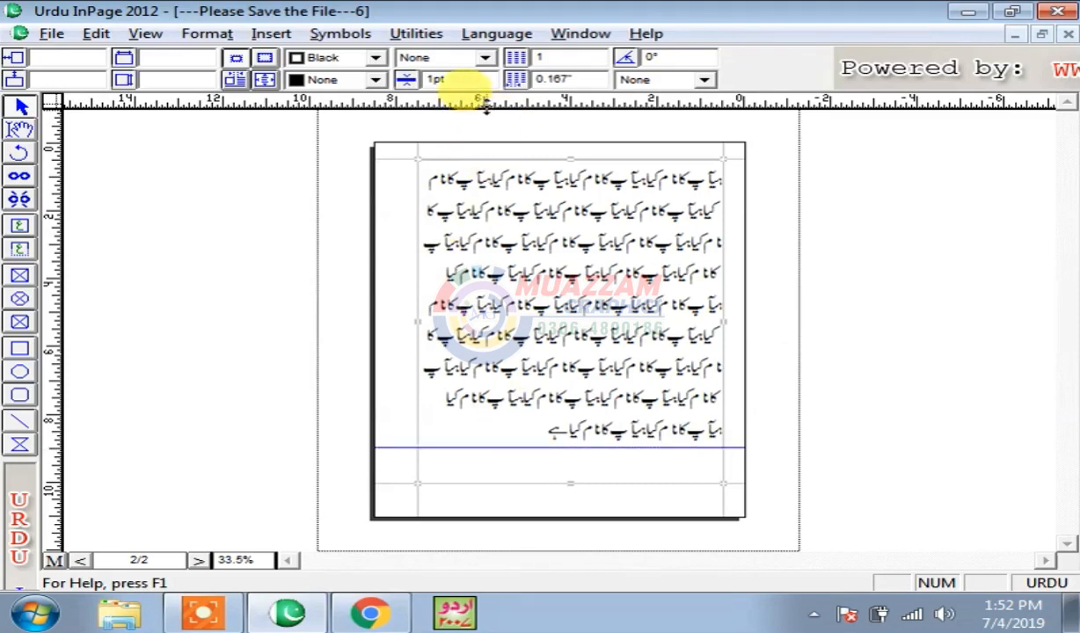
left_click_drag(486, 104, 550, 469)
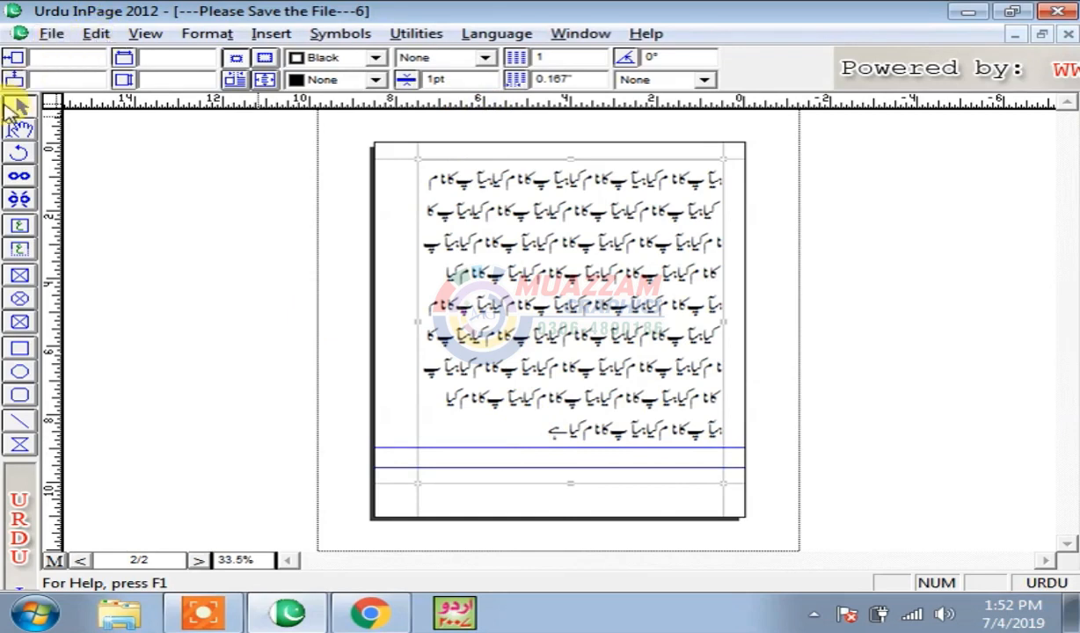
- Lock the guides with Edit > Lock Guides and check they stay fixed
left_click(97, 35)
left_click(189, 362)
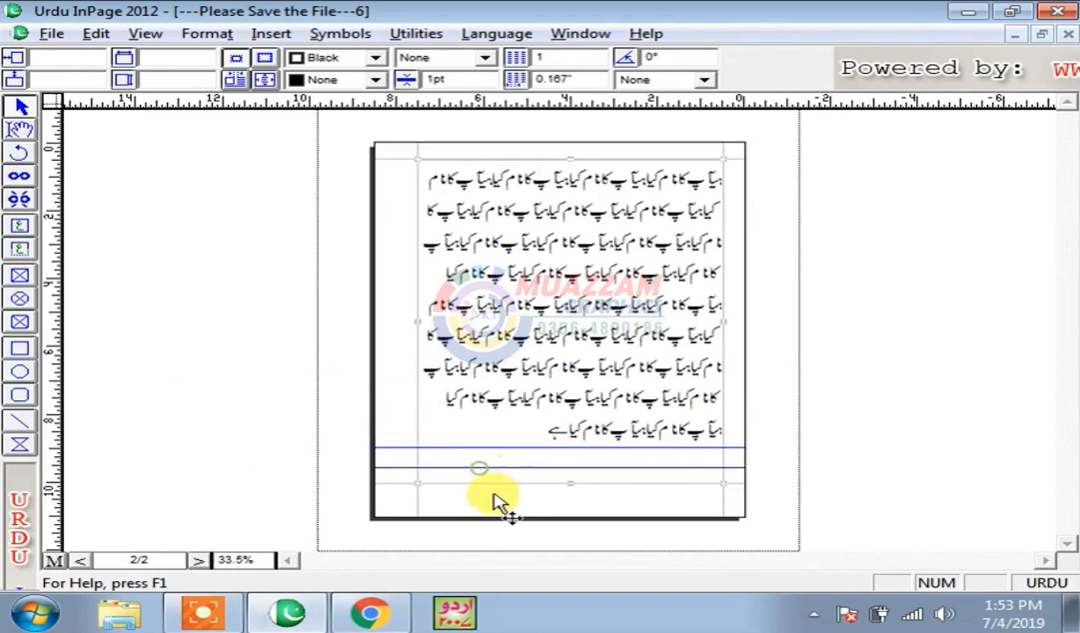
left_click(463, 447)
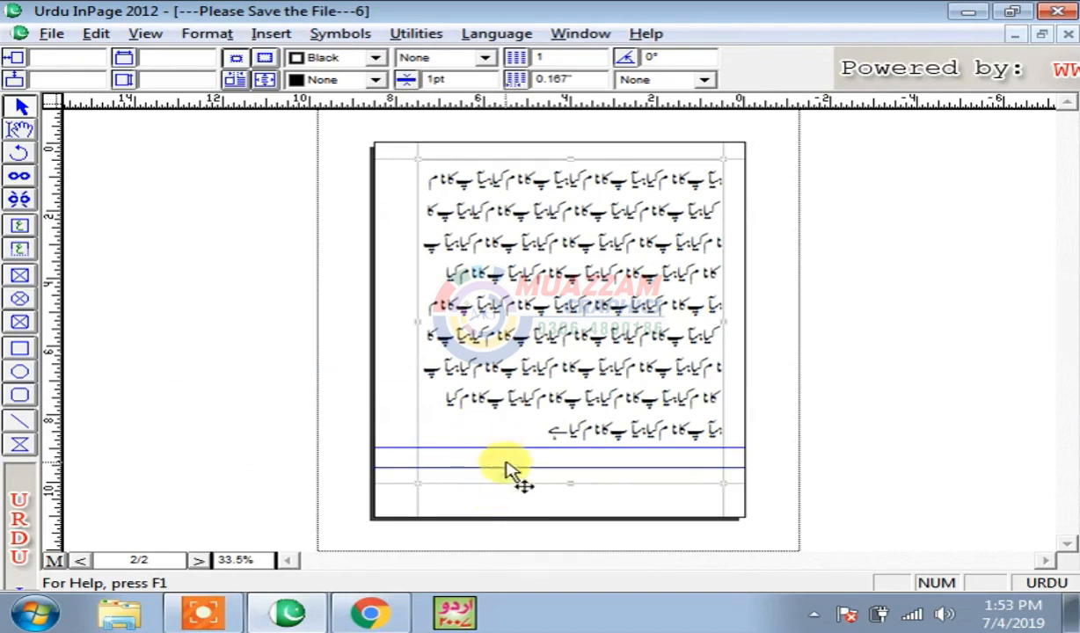
left_click(97, 34)
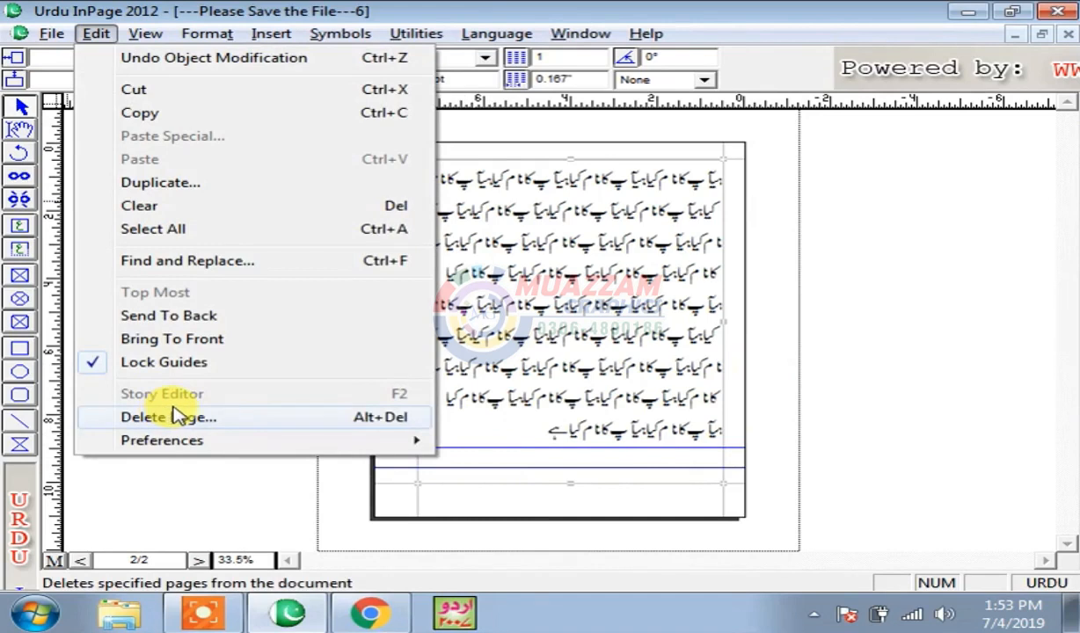
left_click(581, 396)
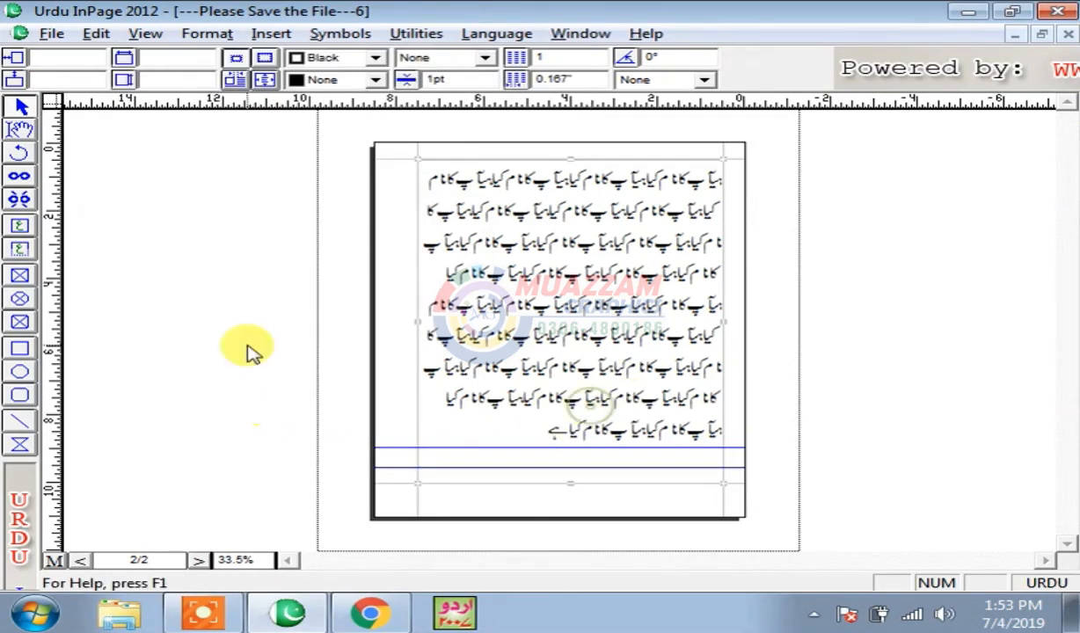
left_click(97, 37)
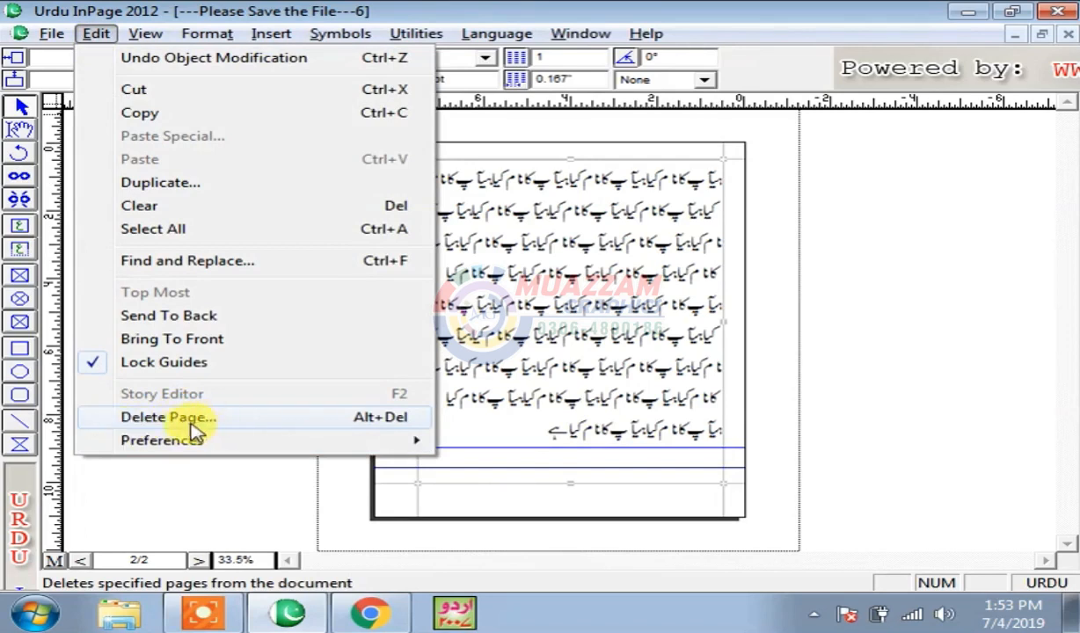
- Go to page 2, open the Delete Page dialog, then cancel it
left_click(636, 437)
left_click_drag(160, 559, 75, 559)
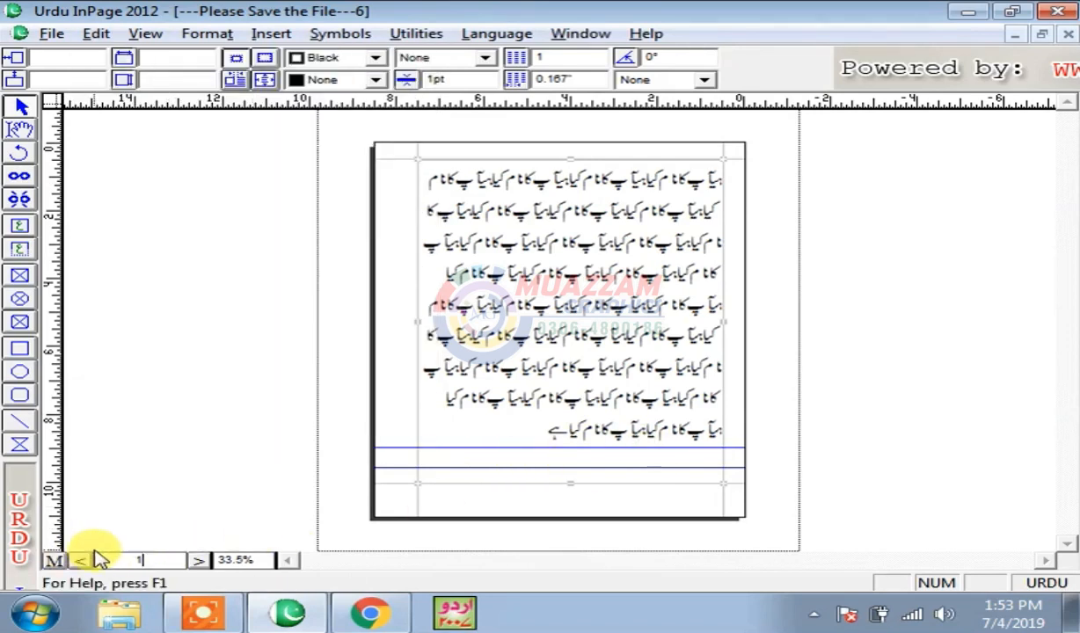
type("1")
key("Return")
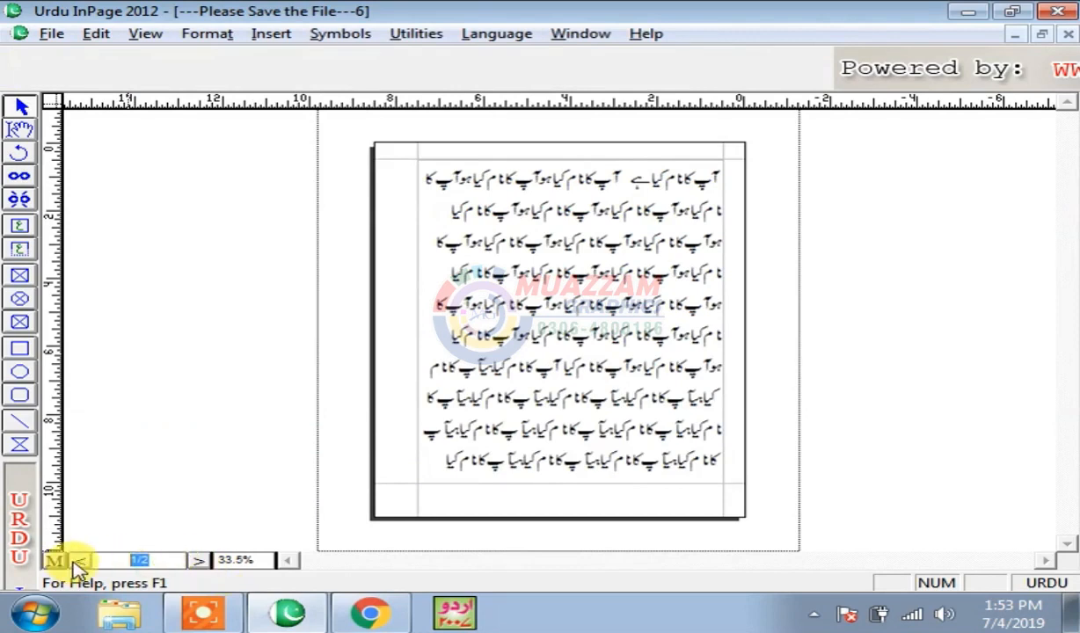
left_click(78, 561)
left_click(97, 35)
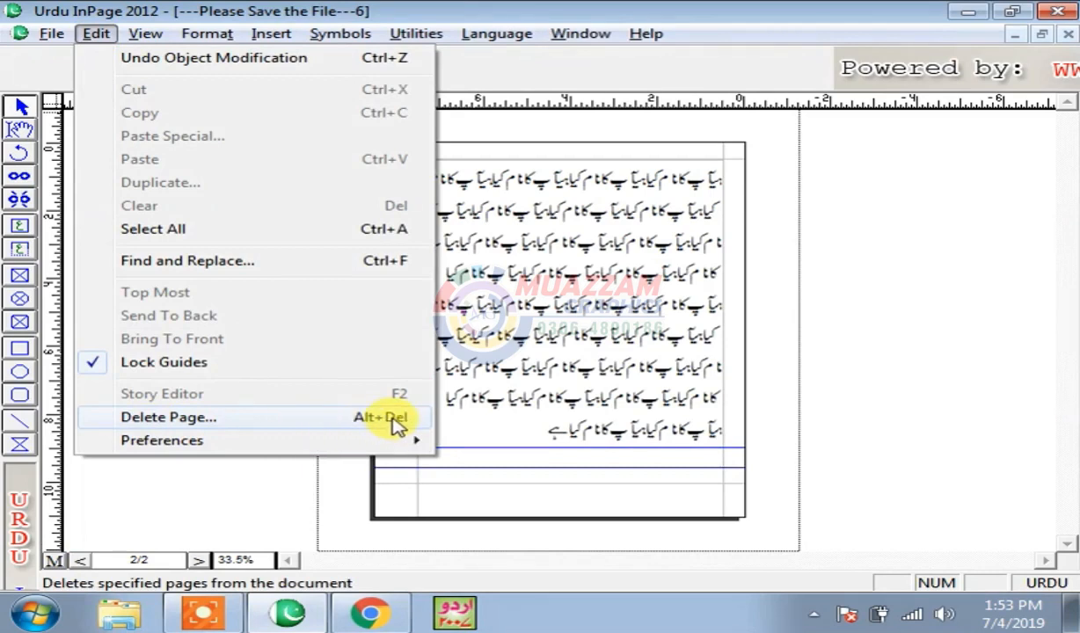
left_click(186, 419)
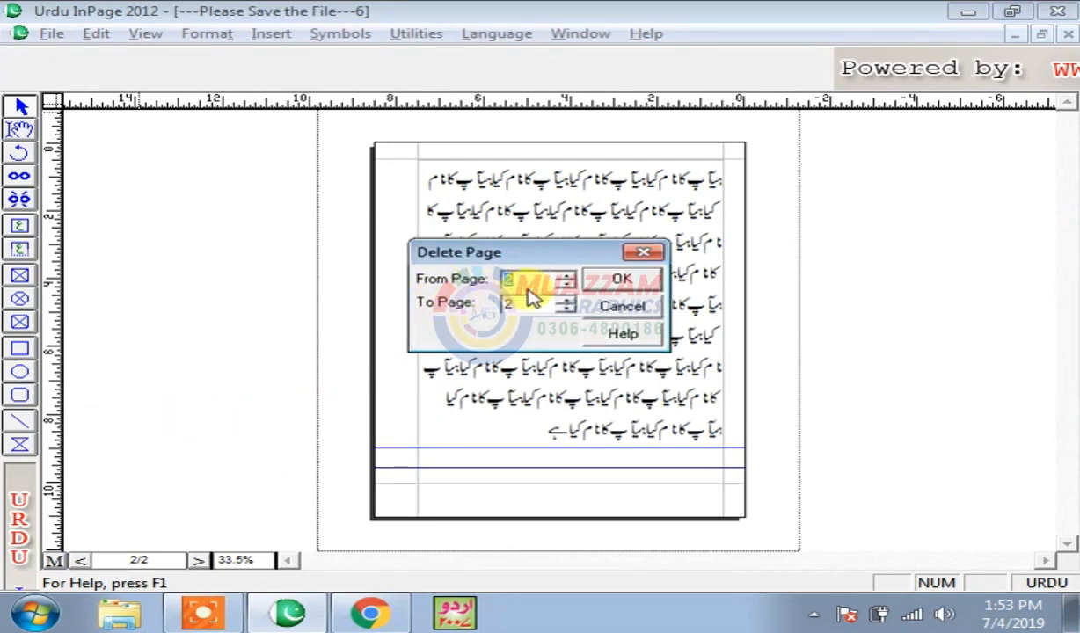
left_click(622, 307)
- Select all the Urdu text and paste it at the end to extend the document to five pages
left_click(14, 131)
left_click_drag(517, 430, 794, 163)
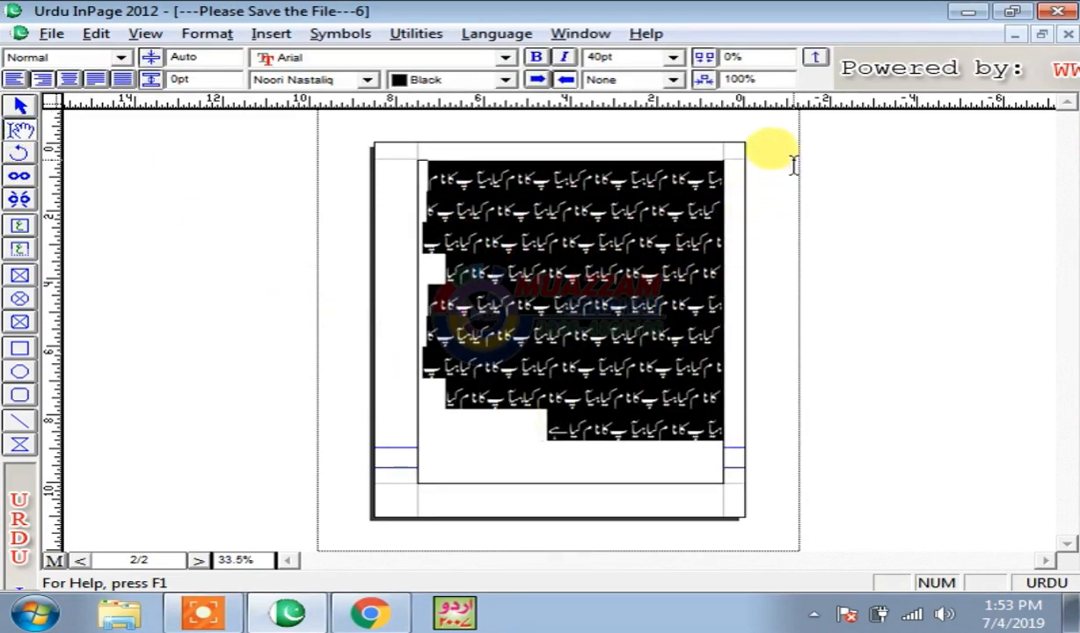
left_click(544, 451)
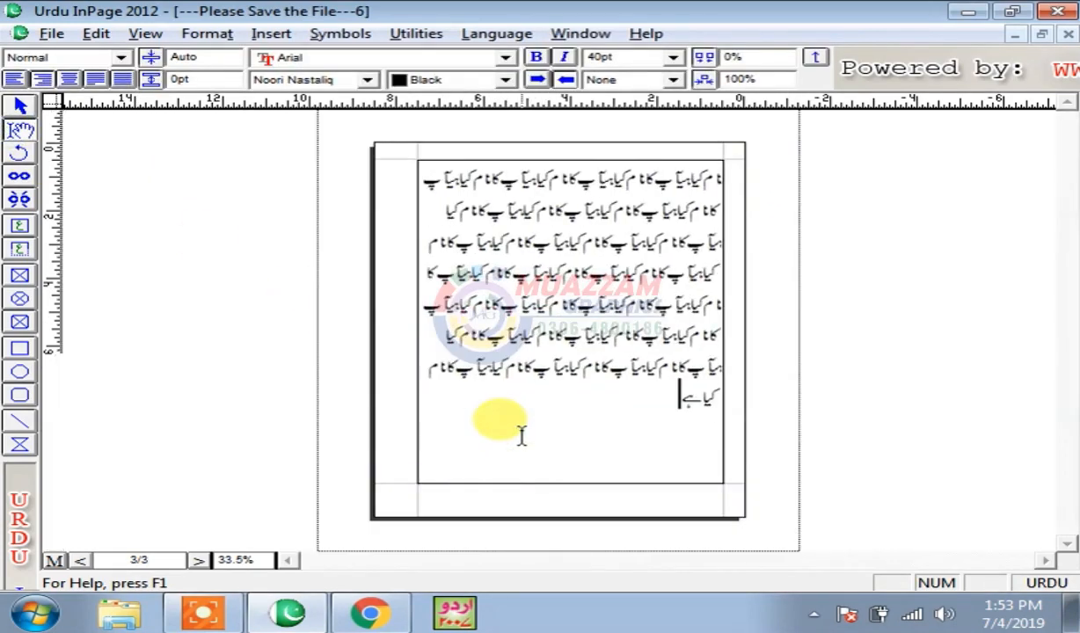
key("ctrl+v")
key("ctrl+v")
key("ctrl+v")
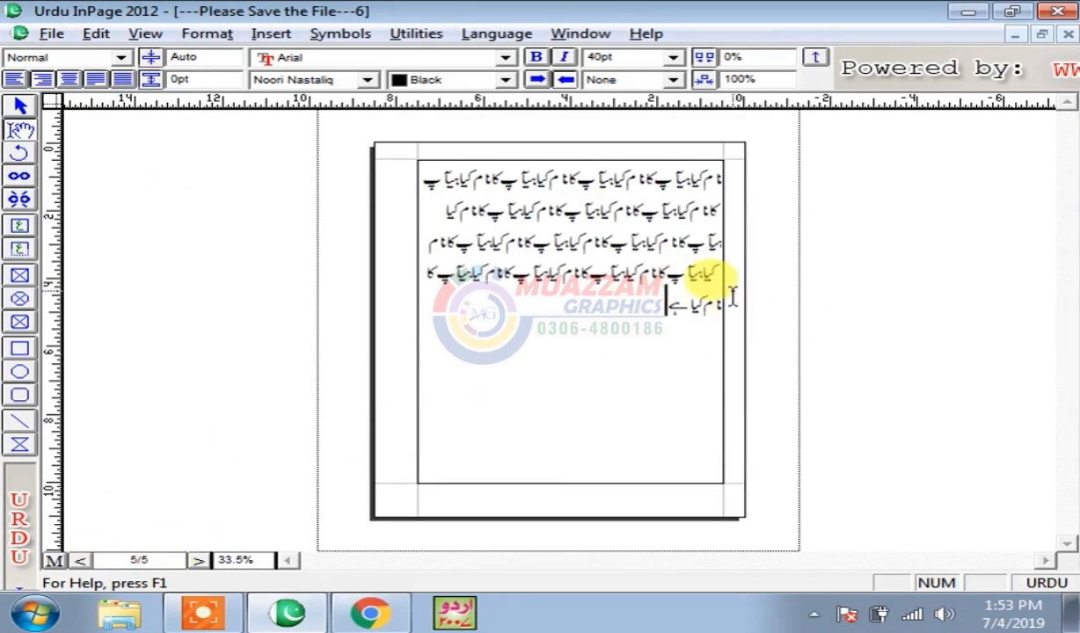
- Open Delete Page again with starting page 2, then cancel the deletion
left_click(157, 559)
left_click(93, 35)
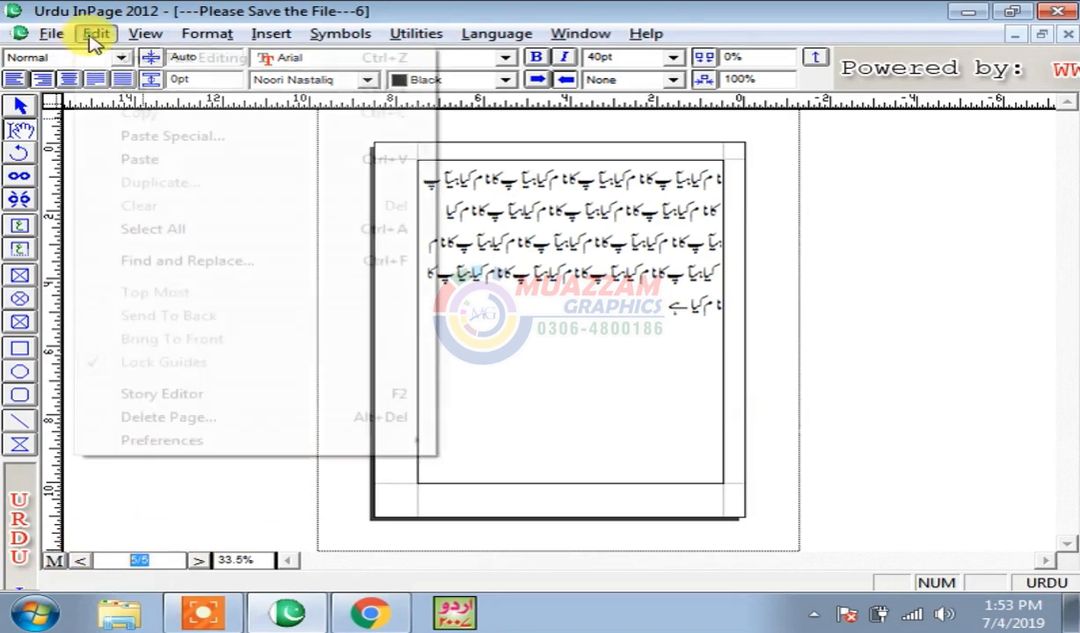
left_click(176, 416)
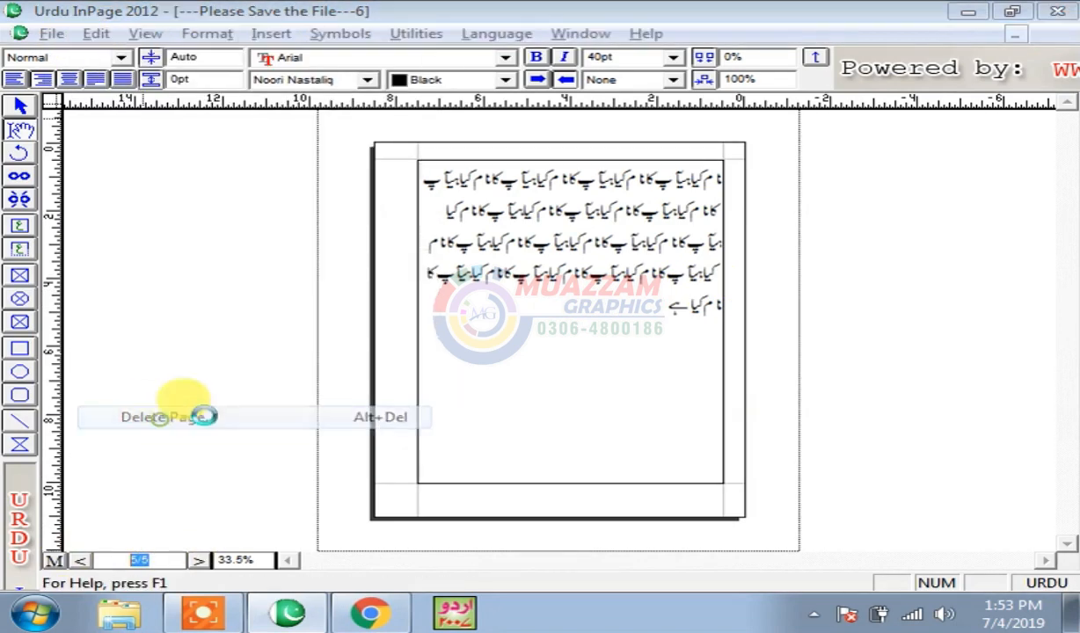
type("2")
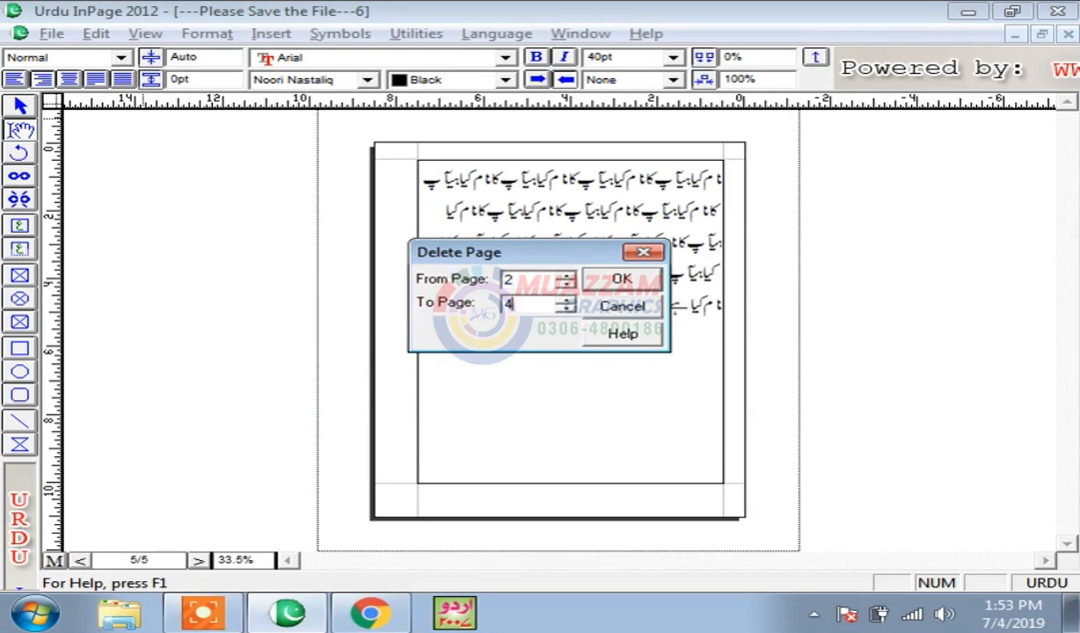
left_click(616, 280)
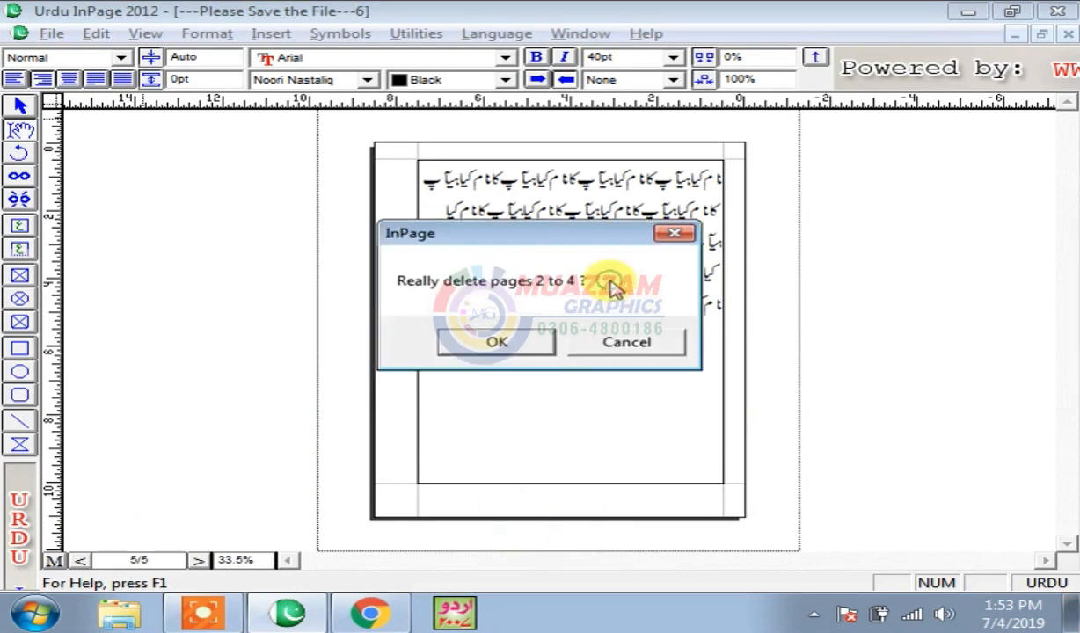
left_click(498, 345)
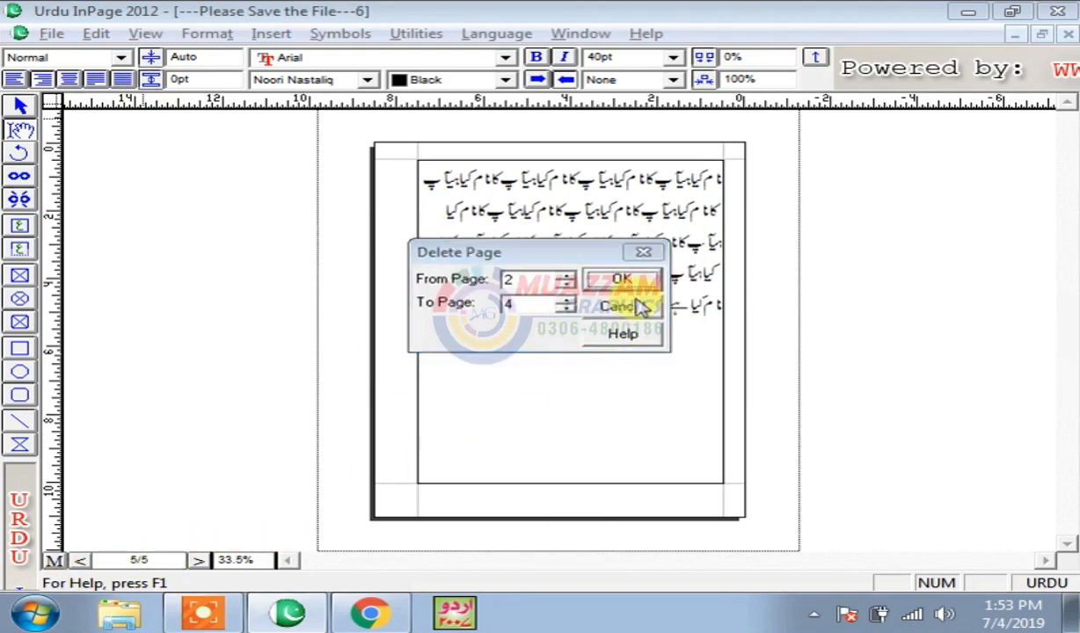
left_click(635, 306)
- Enter page 1 in the page box and place the caret at the end of the text
left_click(101, 560)
type("1")
left_click(507, 412)
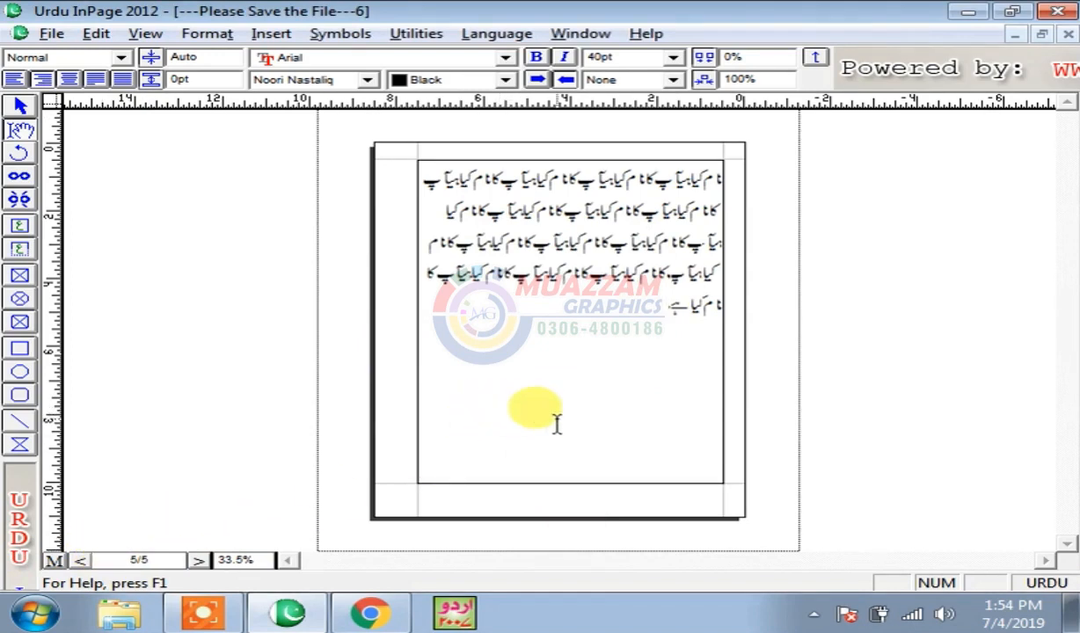
left_click_drag(159, 559, 58, 559)
- On page 1, add a new line after the first آپ and type 1
type("1")
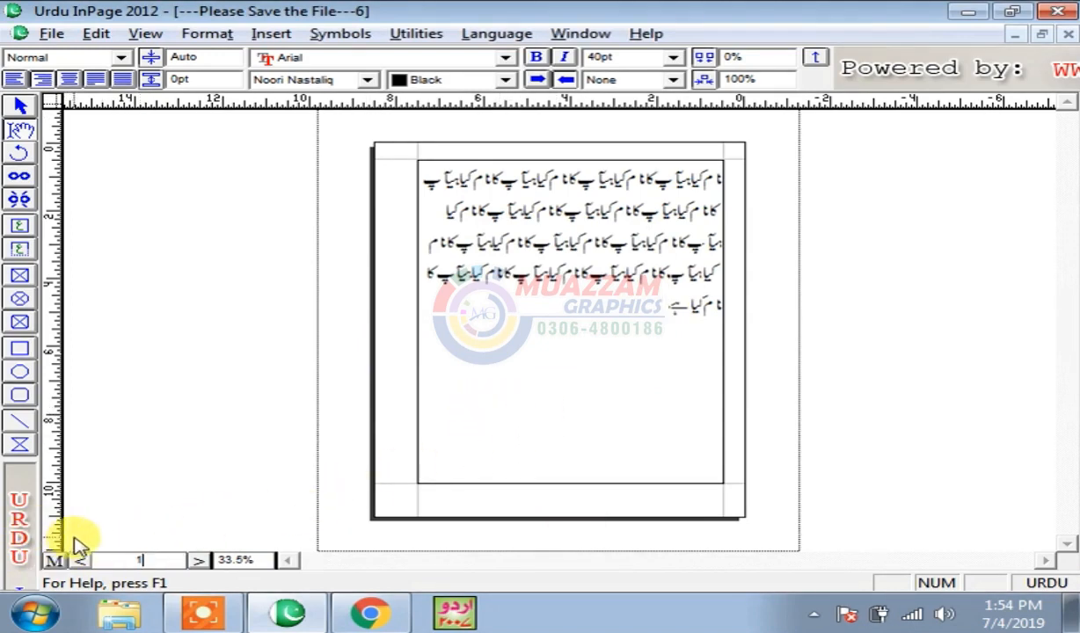
key("Return")
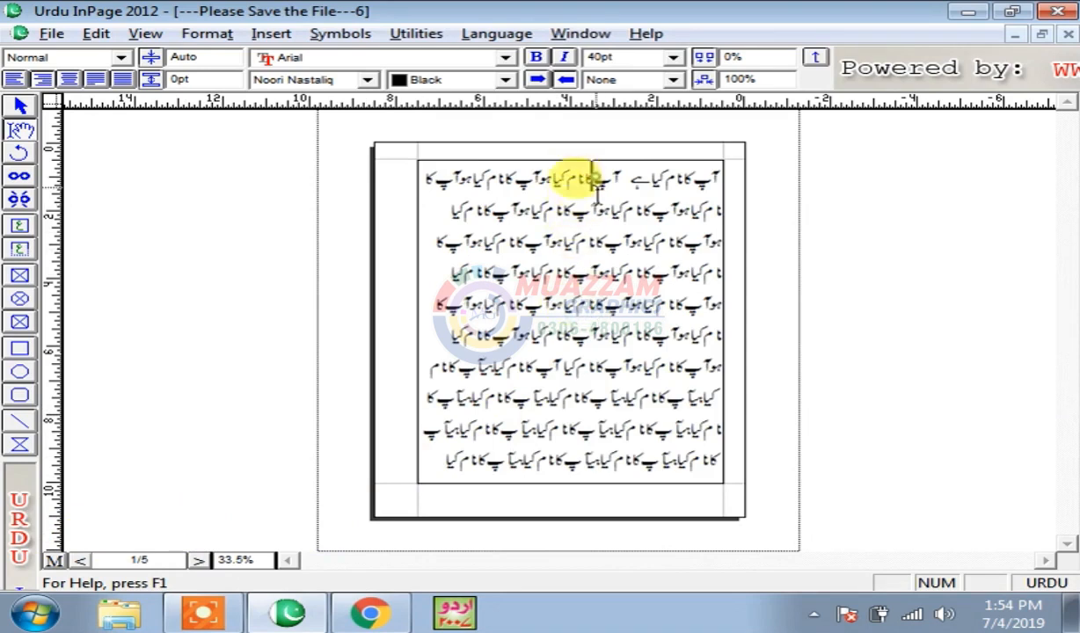
key("Return")
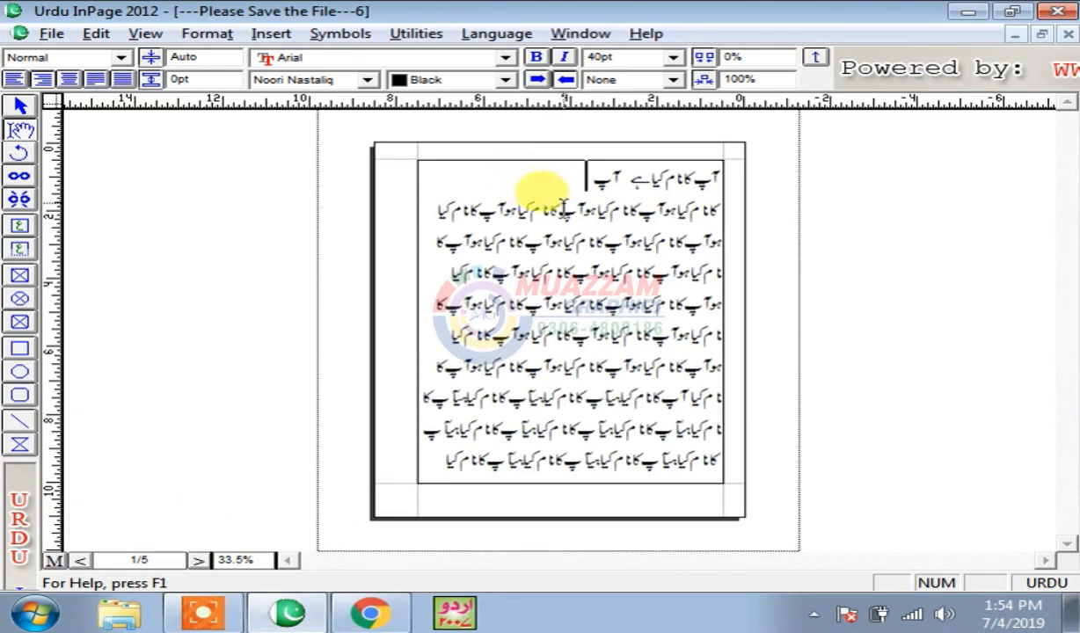
key("Escape")
type("1")
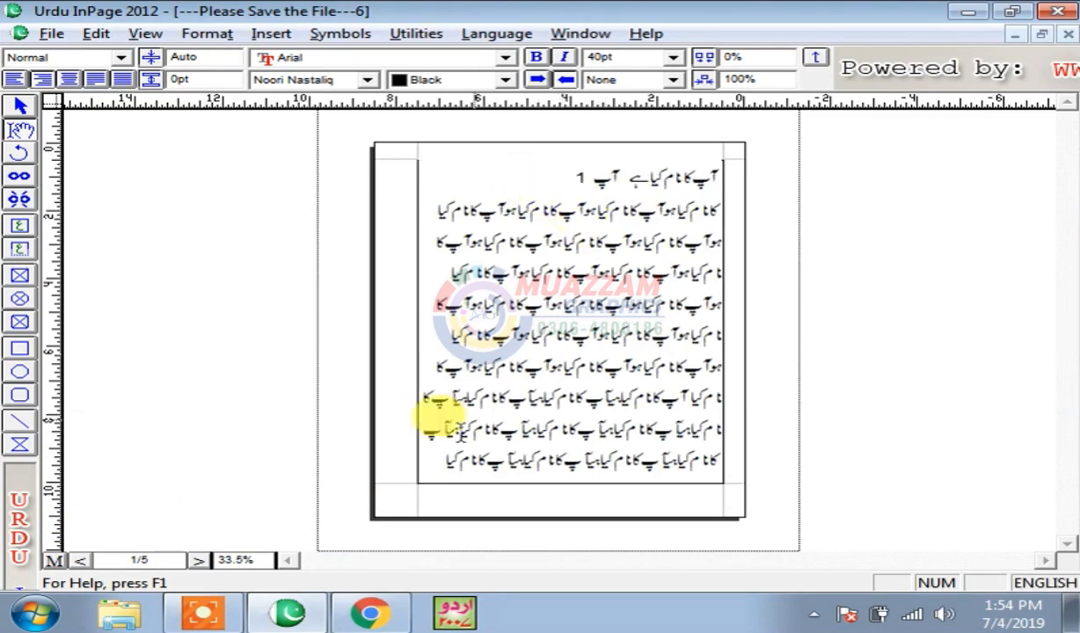
- On page 2, insert a new line after the third line and type 2
left_click(159, 564)
type("2")
key("Return")
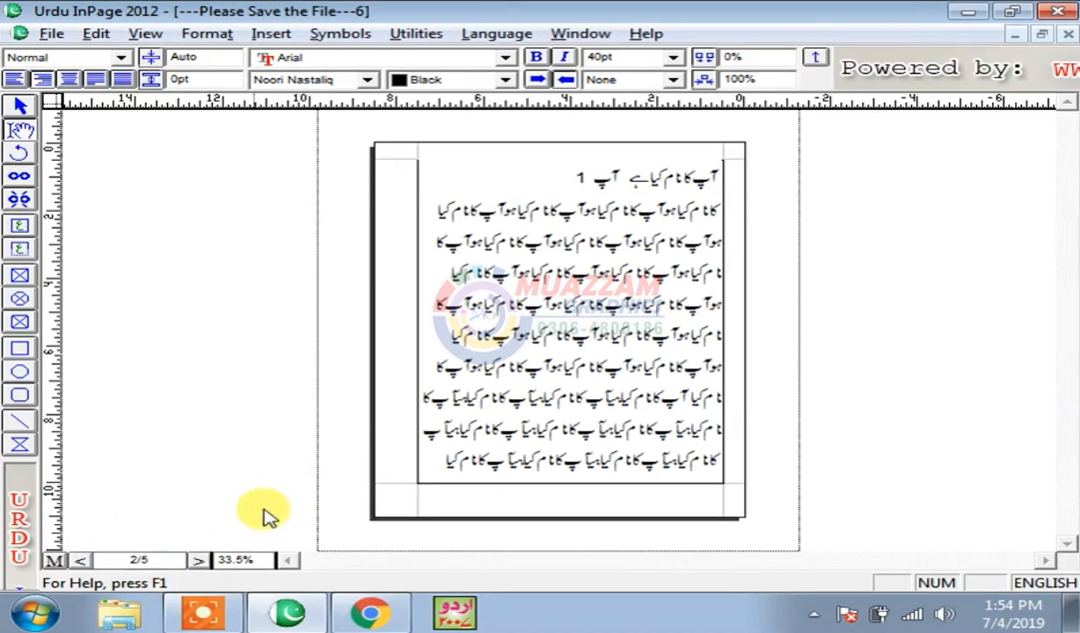
left_click(574, 238)
key("Return")
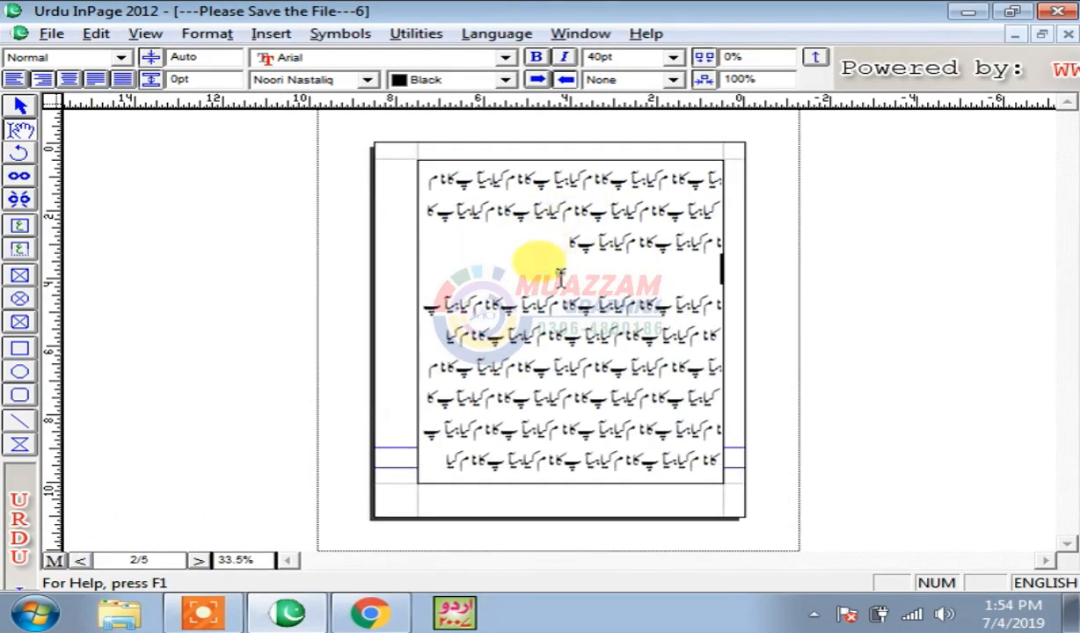
type("2")
- On page 4, add new lines with the marker 4, then zoom the view to 50%
left_click(139, 561)
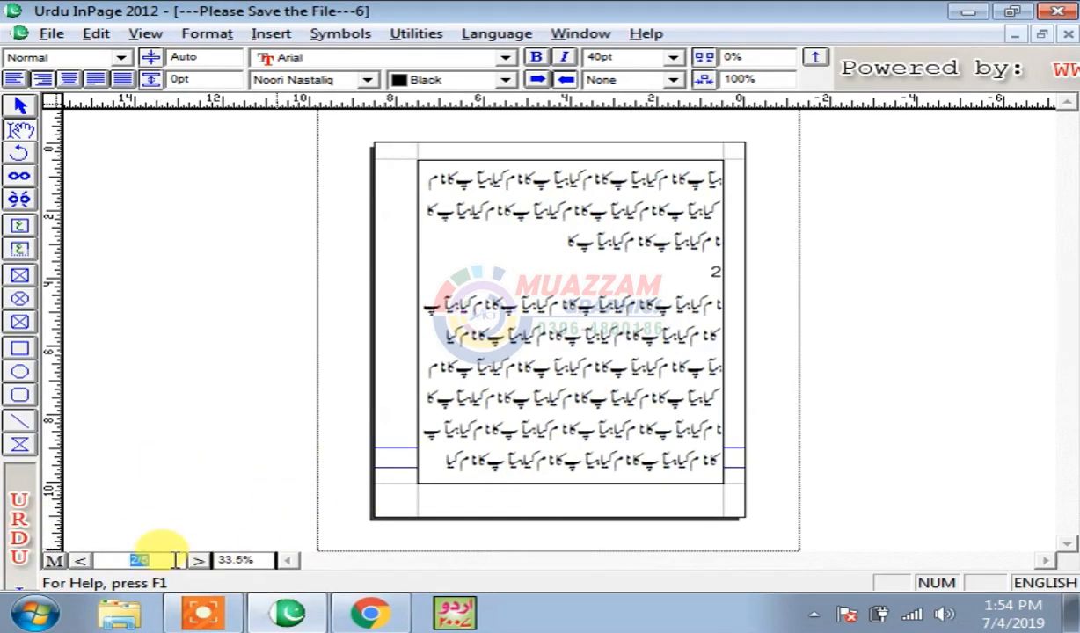
type("4")
key("Return")
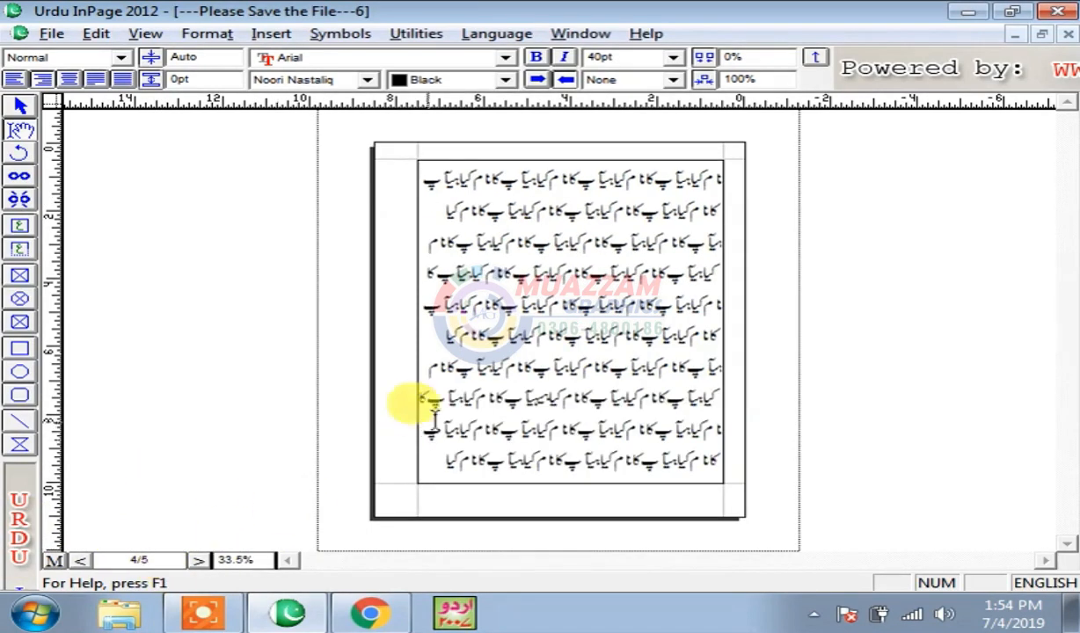
key("Return")
key("Return")
left_click(535, 336)
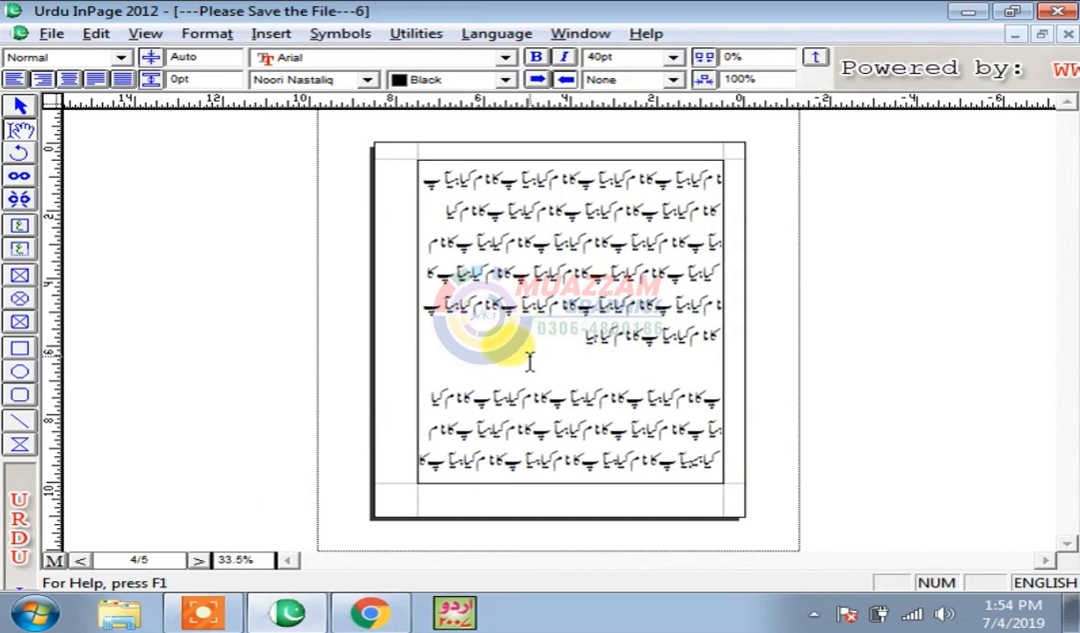
type("4")
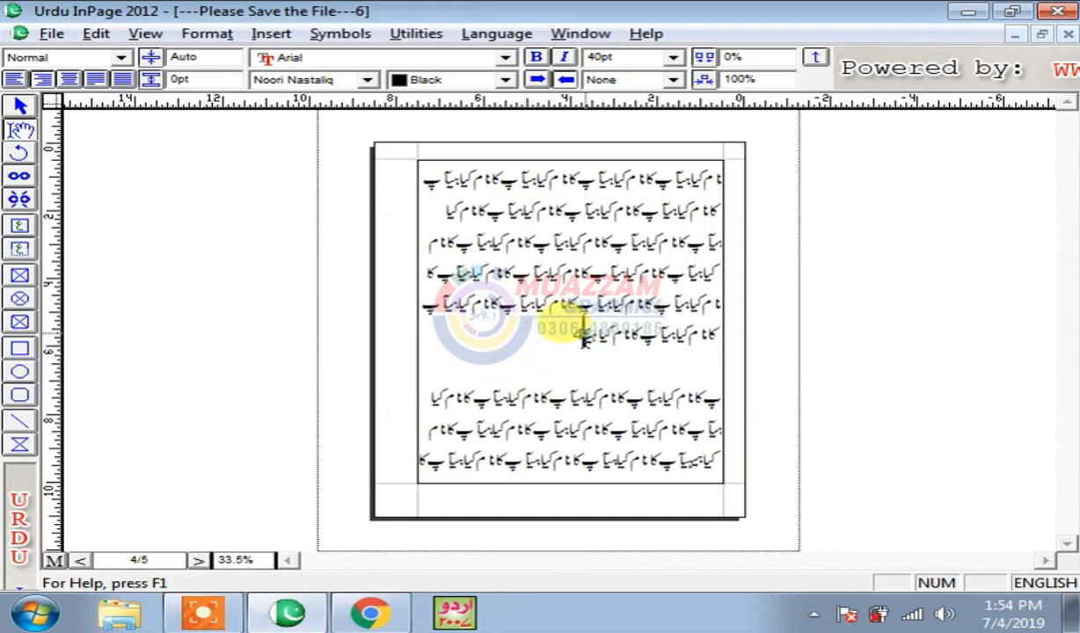
key("Return")
key("Return")
type("4")
key("ctrl+5")
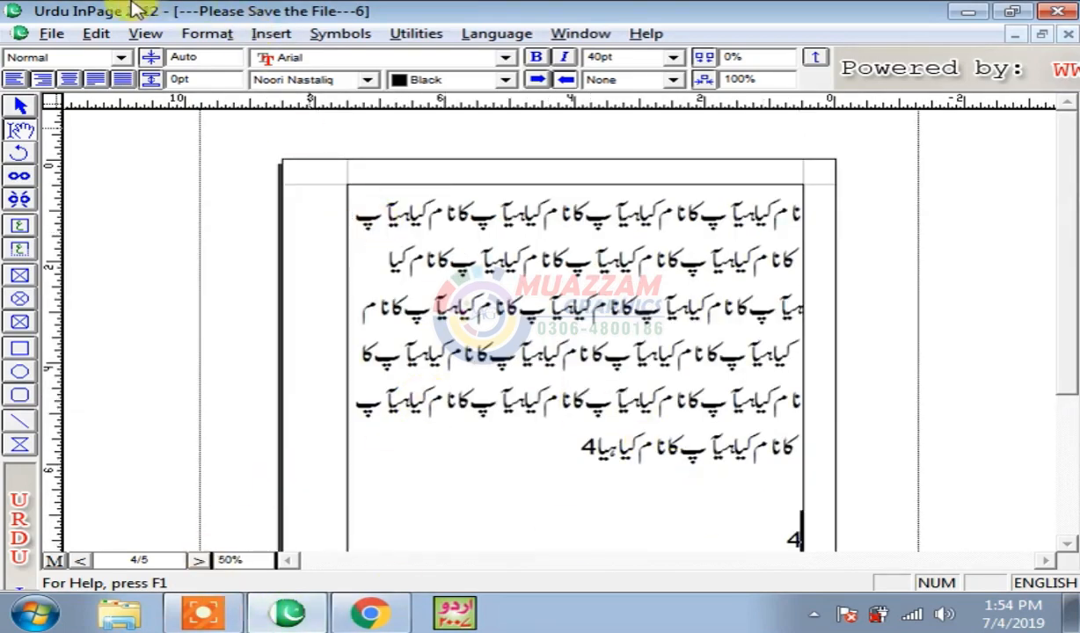
- Delete pages 2 to 4 with Edit > Delete Page and confirm the warning
left_click(96, 34)
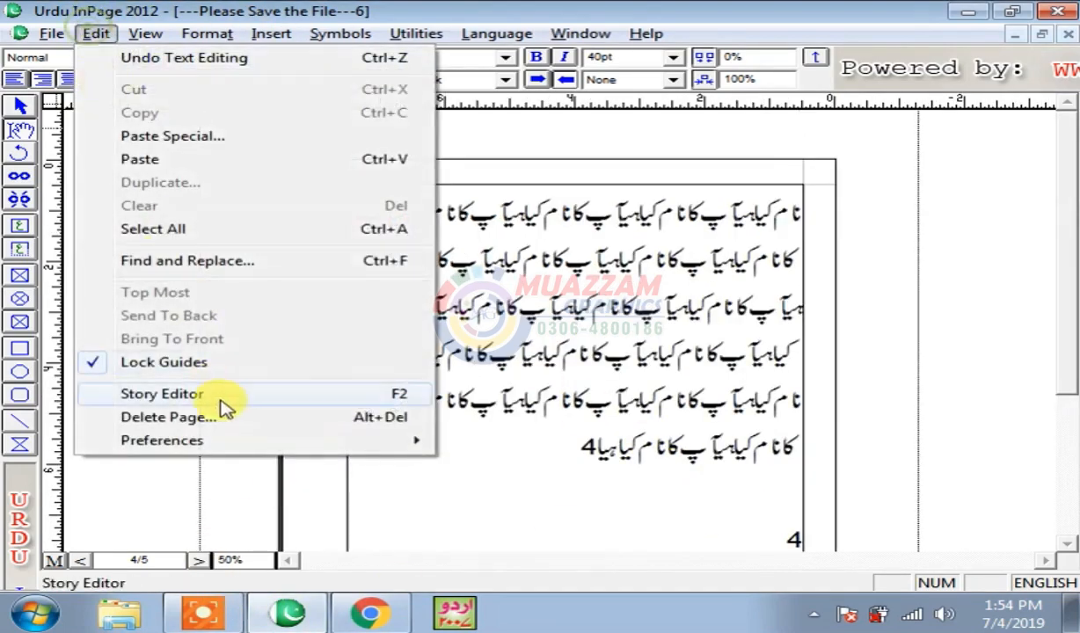
left_click(167, 418)
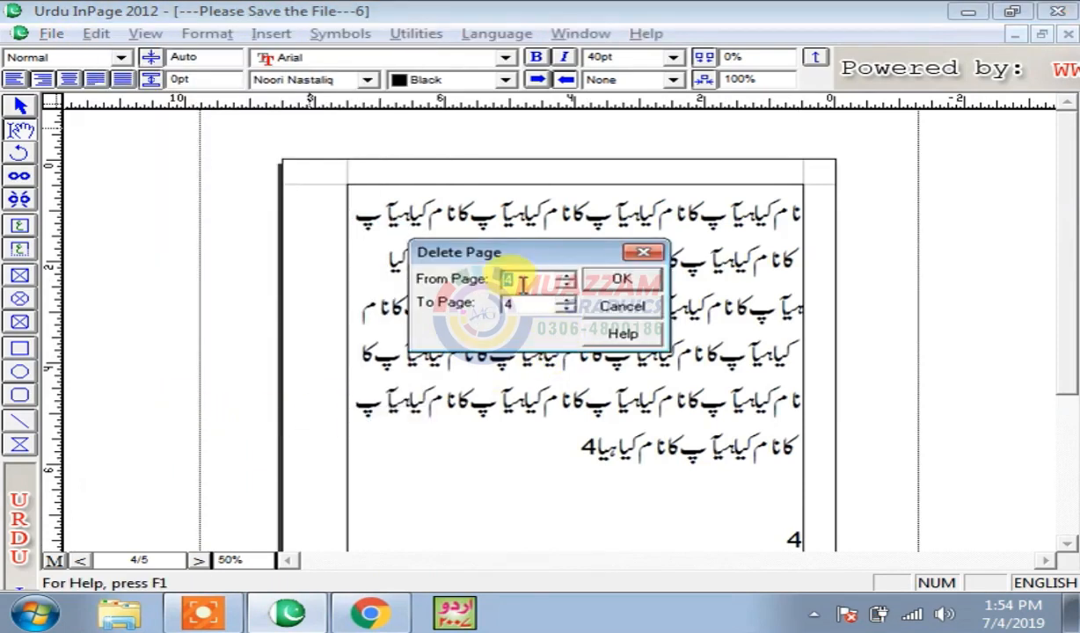
left_click_drag(536, 279, 506, 282)
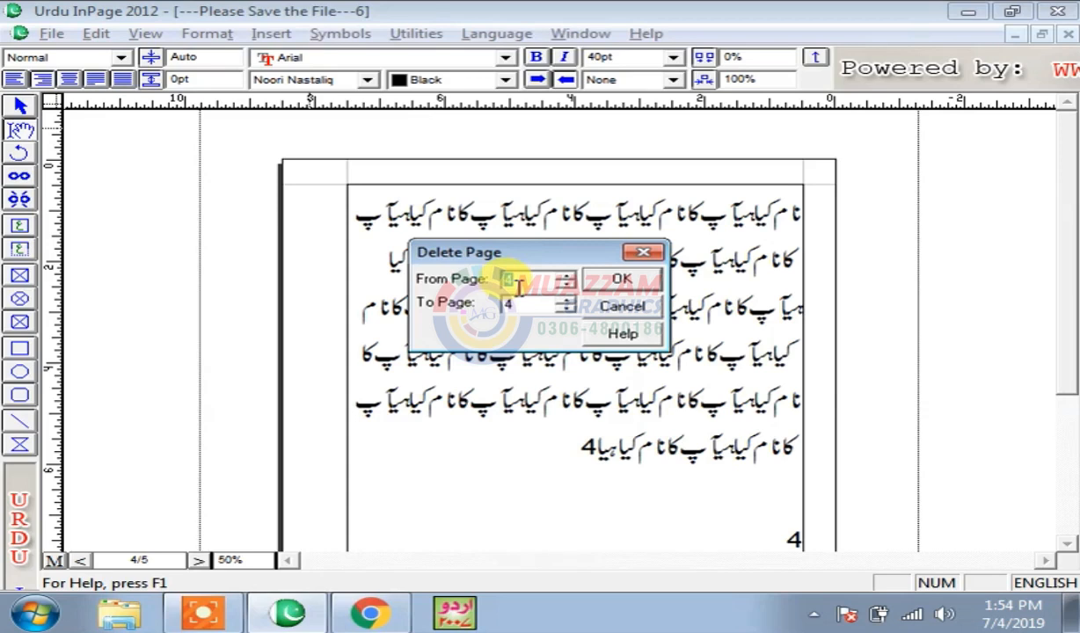
type("2")
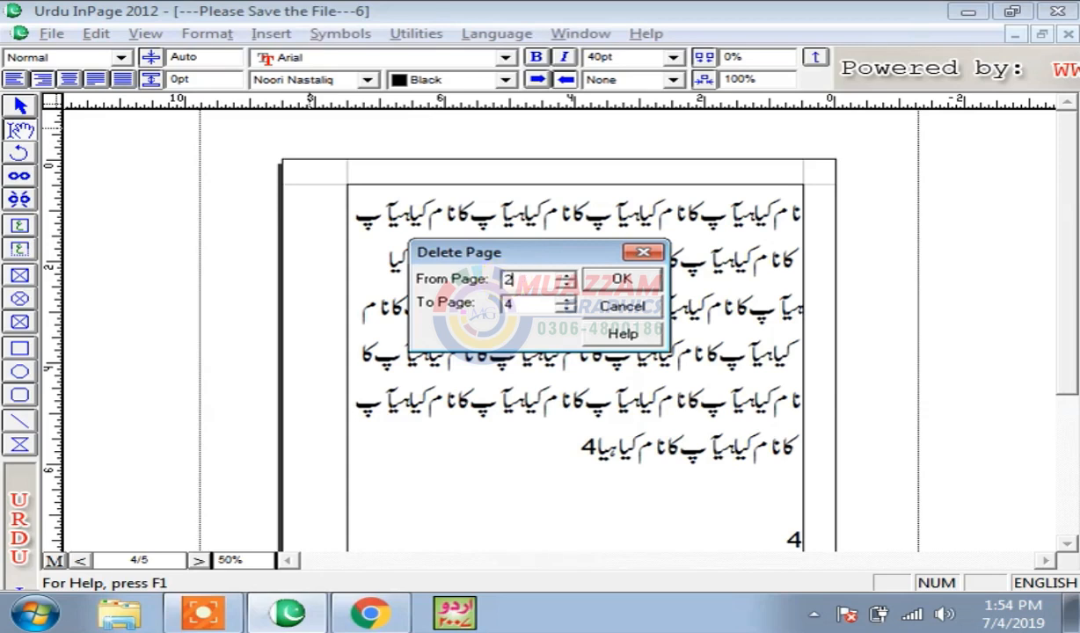
left_click(627, 280)
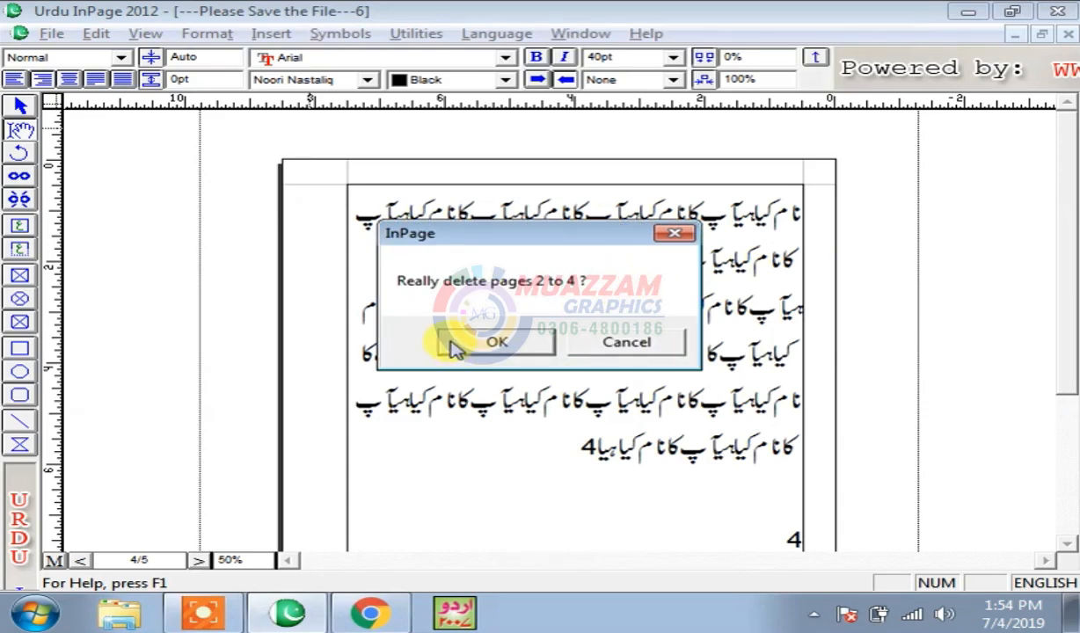
left_click(506, 352)
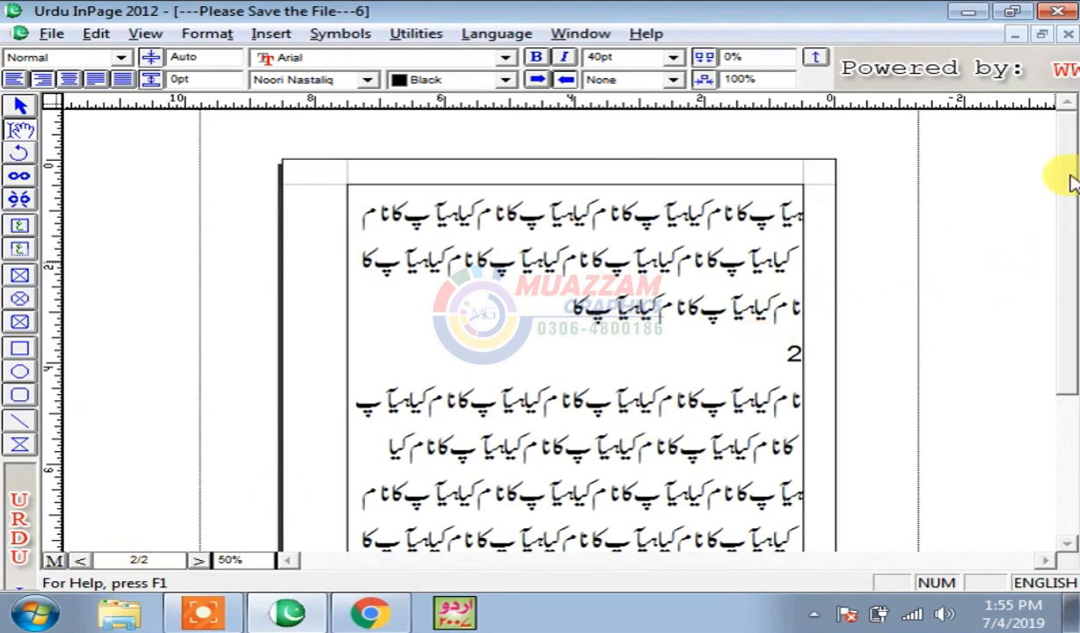
- Return from page 2 to page 1, closing the Edit menu without changes
scroll(1071, 178, "down", 2)
left_click(764, 254)
left_click(80, 560)
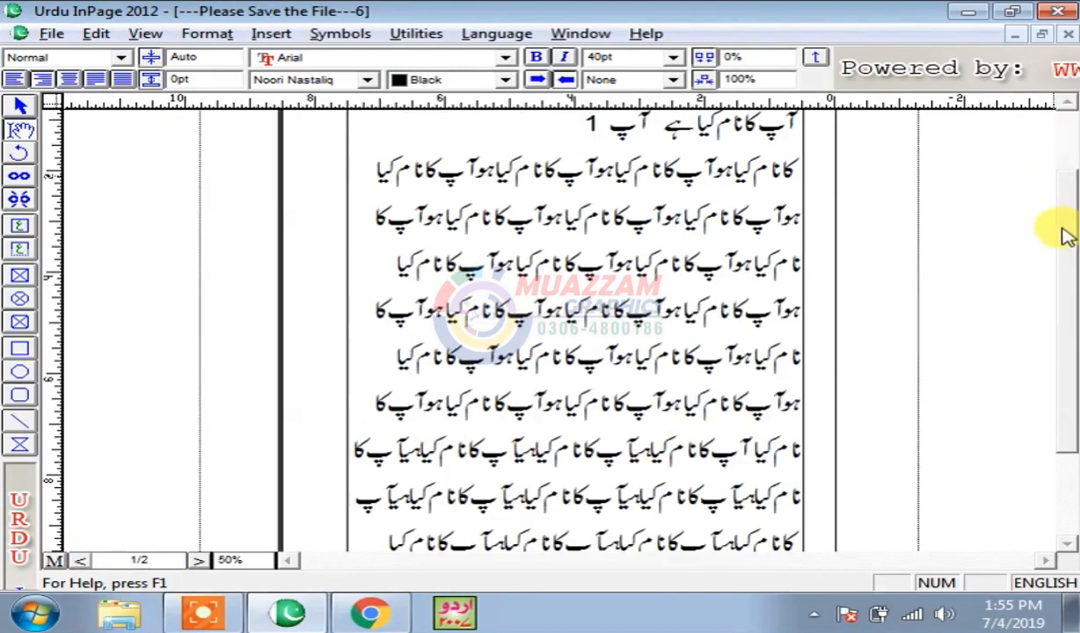
scroll(1020, 159, "up", 2)
left_click(92, 33)
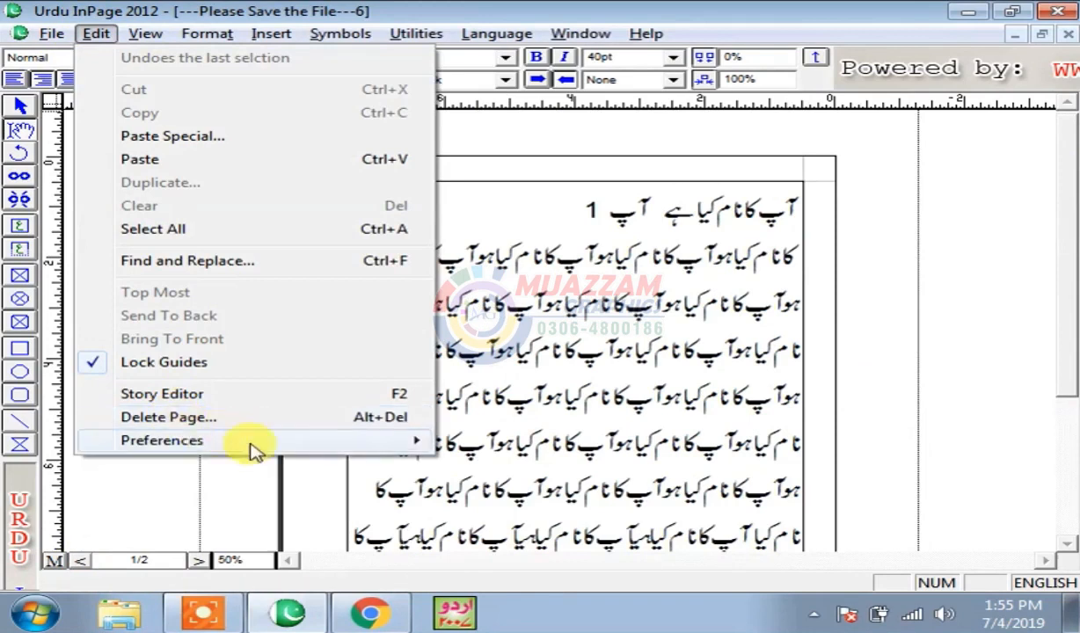
left_click(695, 436)
- After the 1 on the first line, delete the line break and undo to restore the blank lines
left_click(595, 215)
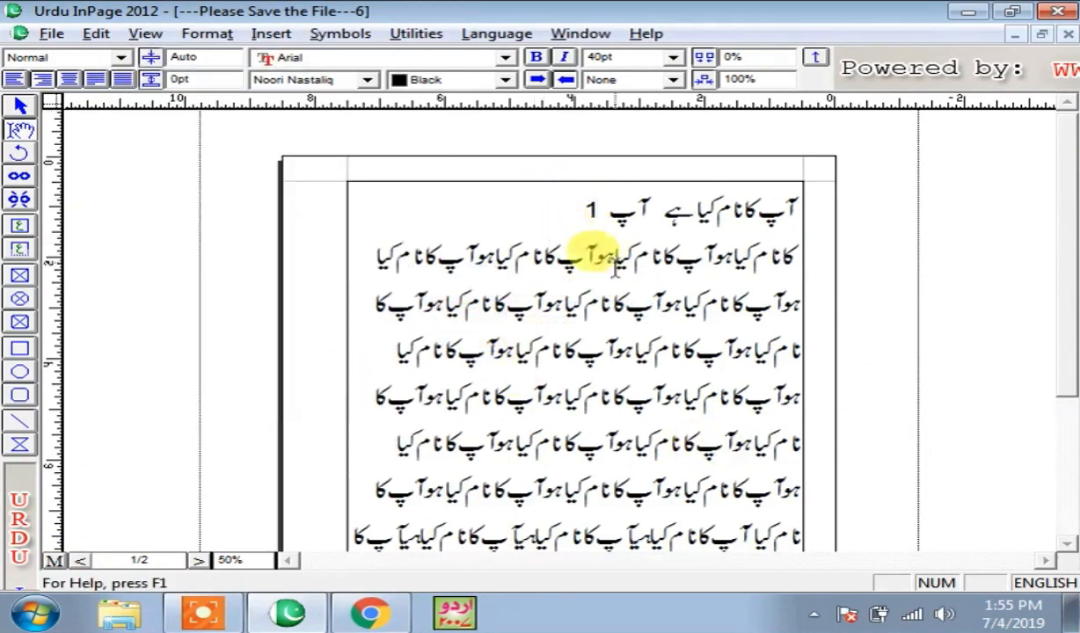
key("Delete")
key("ctrl+z")
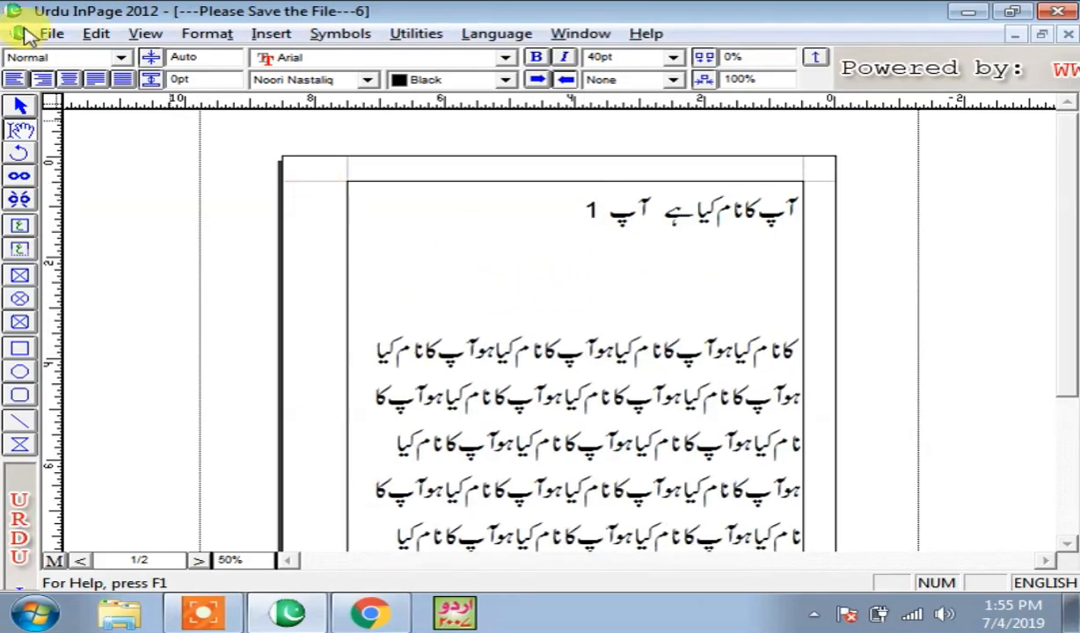
left_click(93, 32)
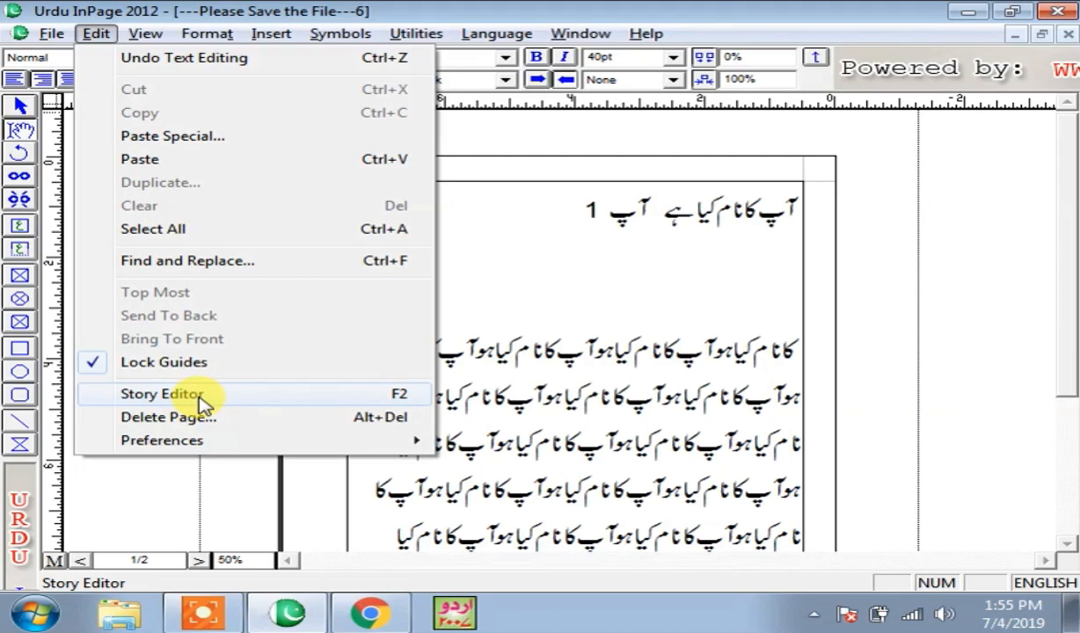
left_click(620, 273)
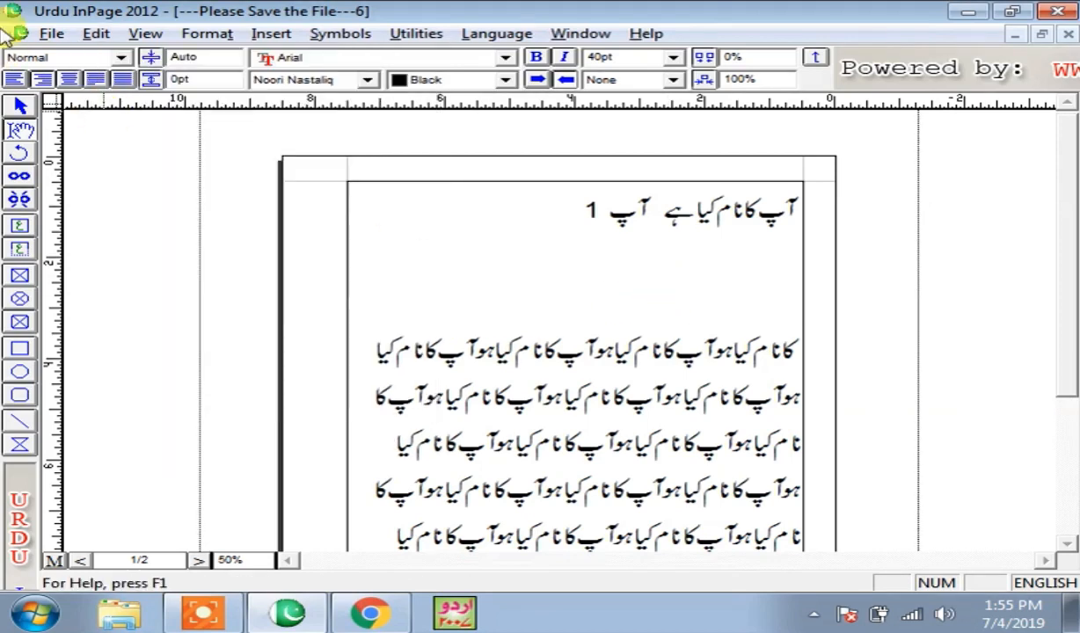
left_click(92, 34)
left_click(145, 394)
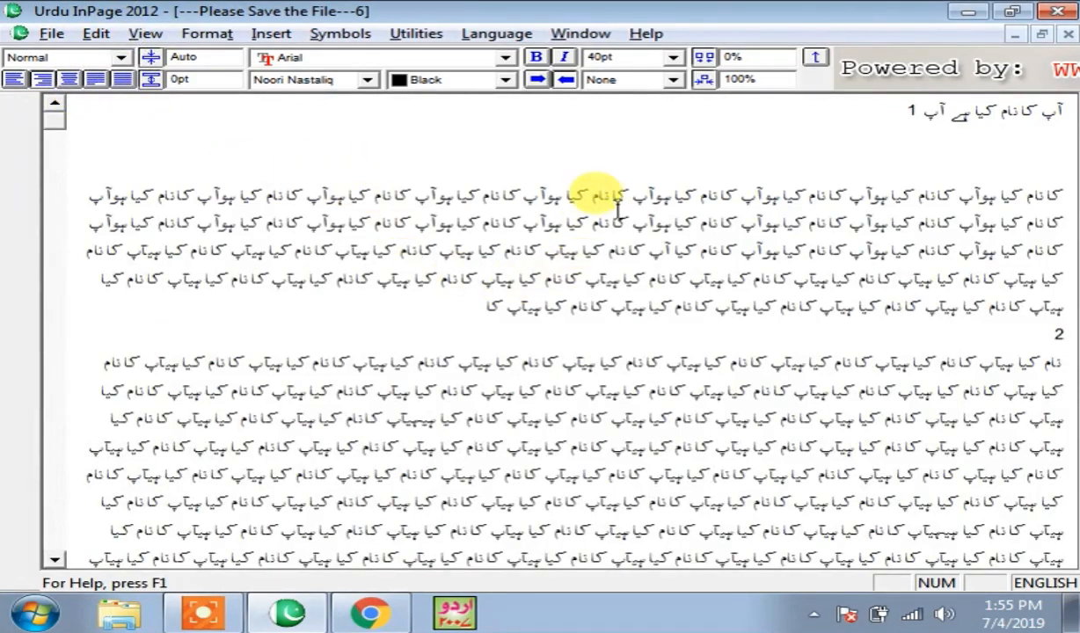
key("Left")
key("Left")
key("Left")
key("Left")
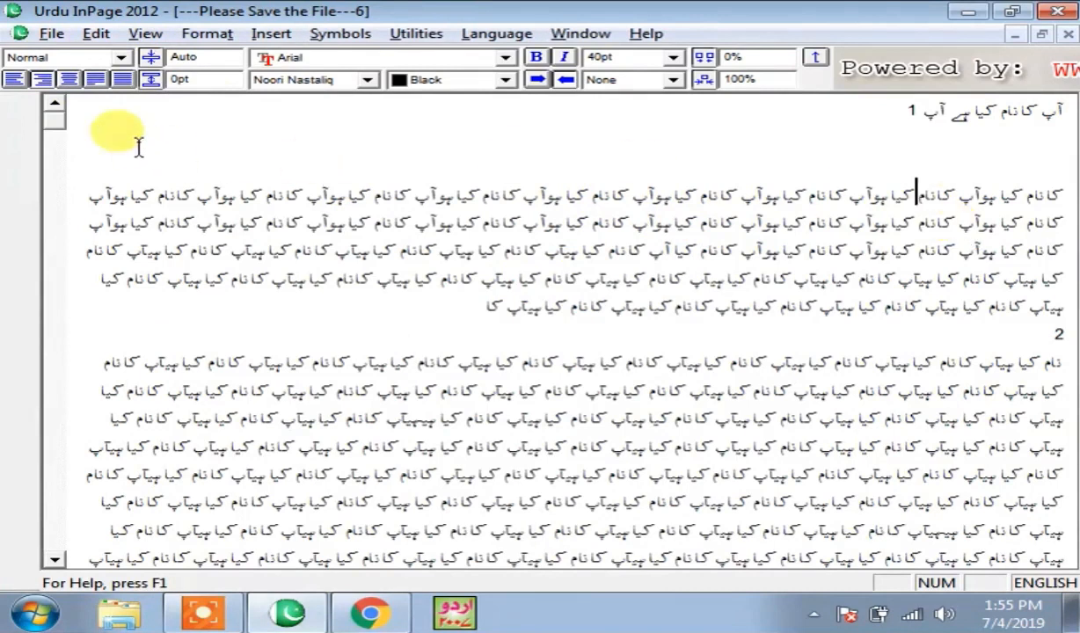
left_click(890, 190)
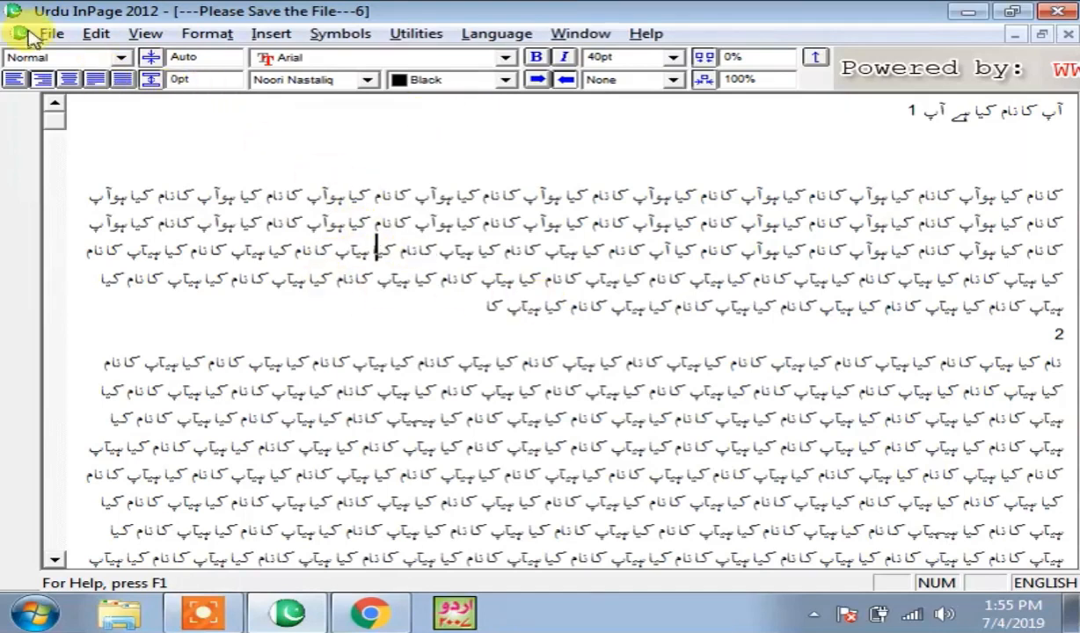
left_click(91, 34)
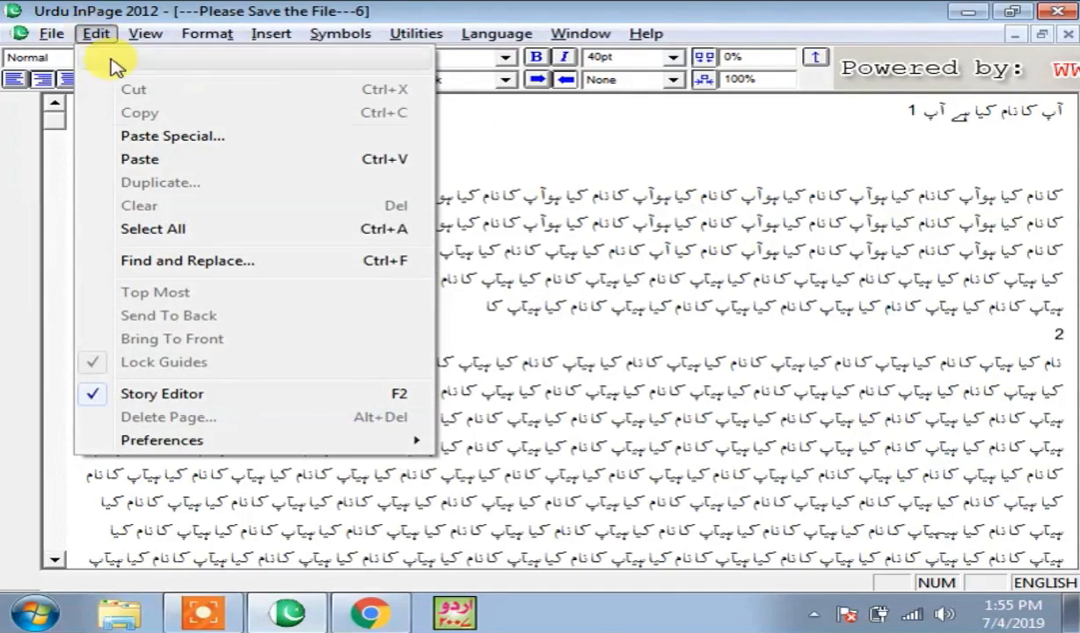
left_click(193, 406)
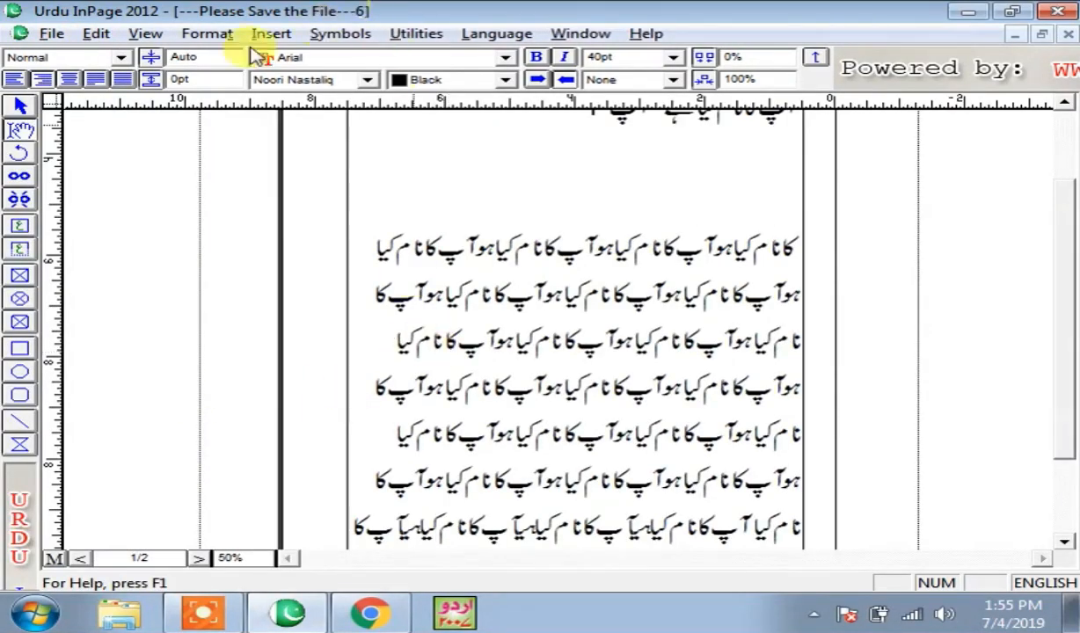
left_click(96, 35)
left_click(611, 269)
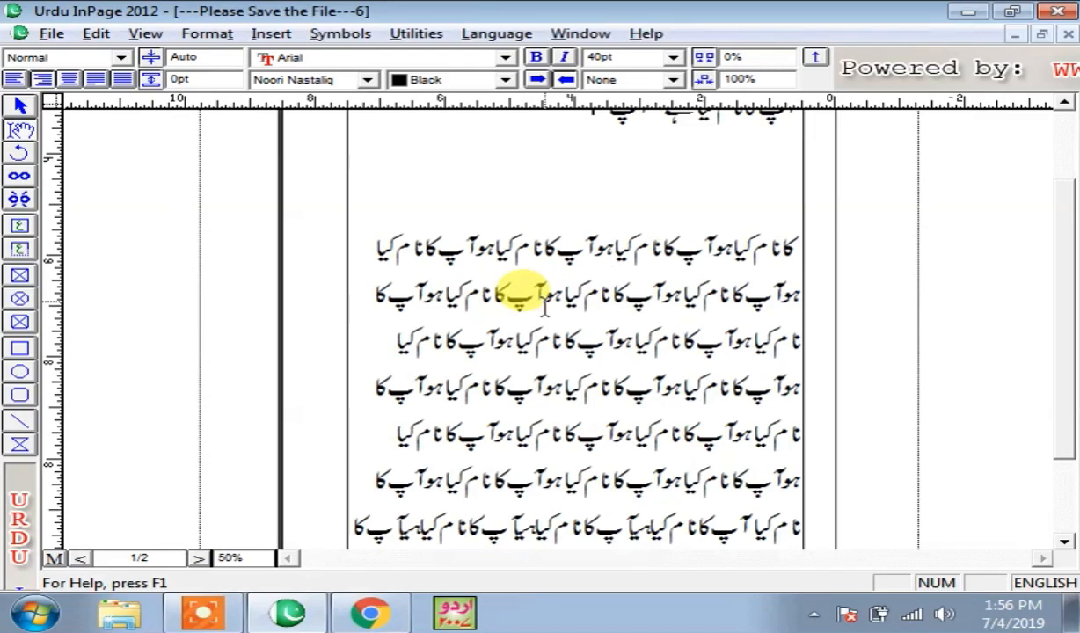
left_click(378, 344)
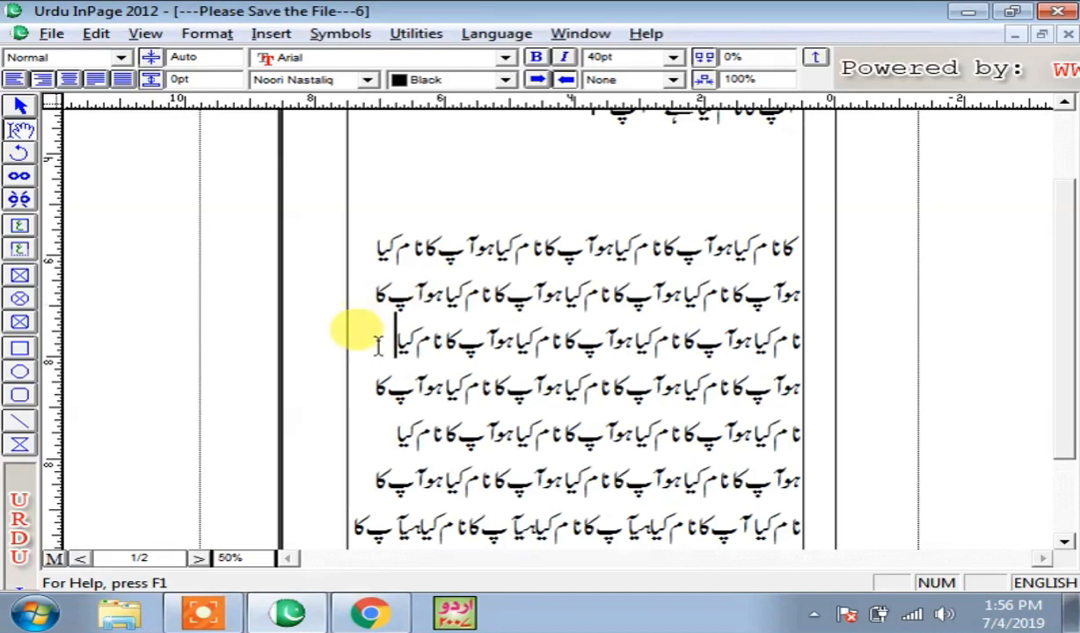